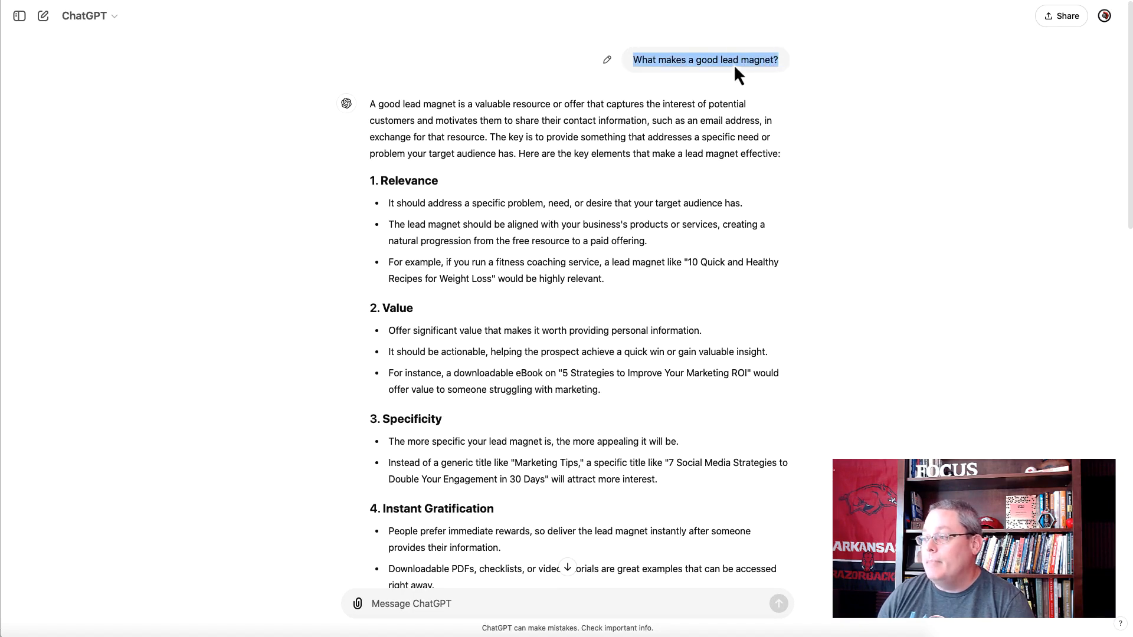
- Examine the introduction and the Relevance, Value, Specificity and Instant Gratification criteria in the lead magnet answer
triple_click(630, 136)
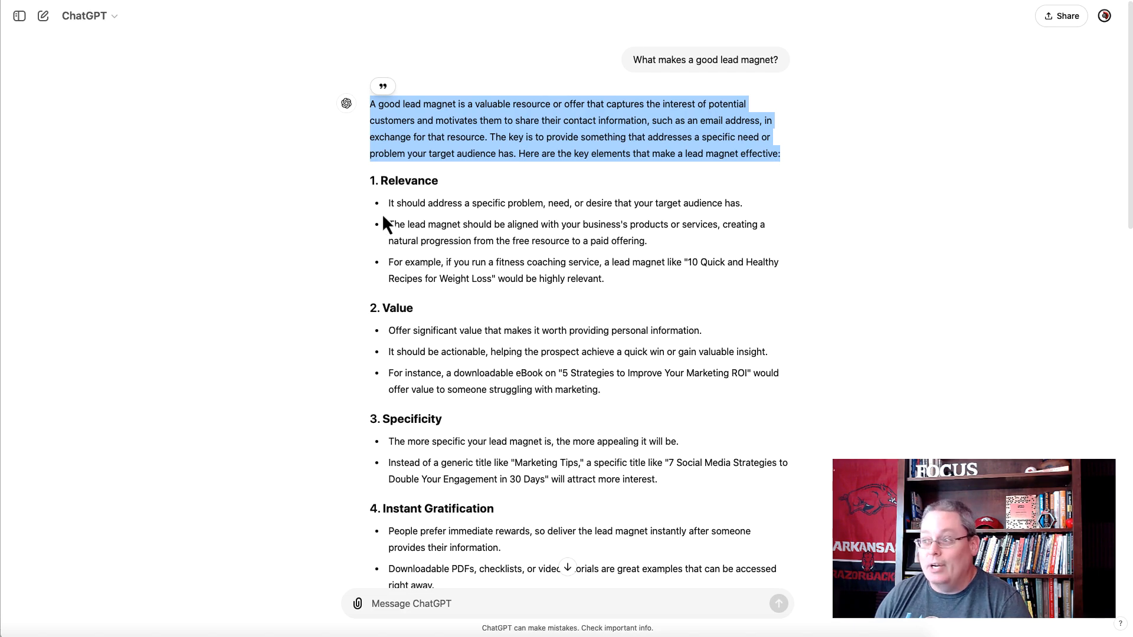
triple_click(394, 179)
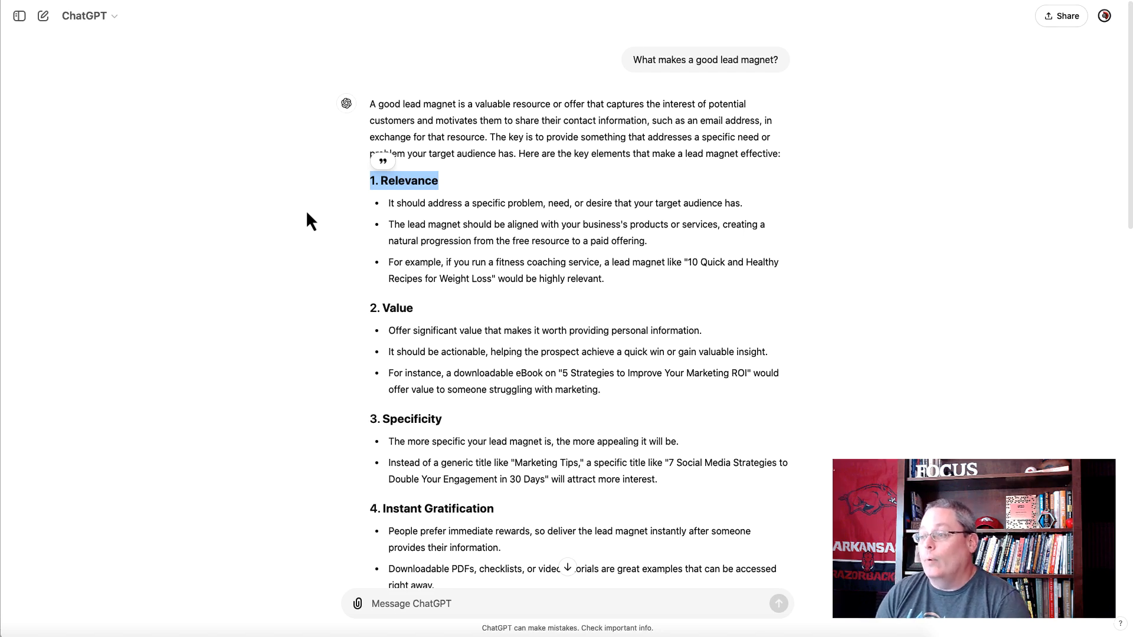
triple_click(442, 205)
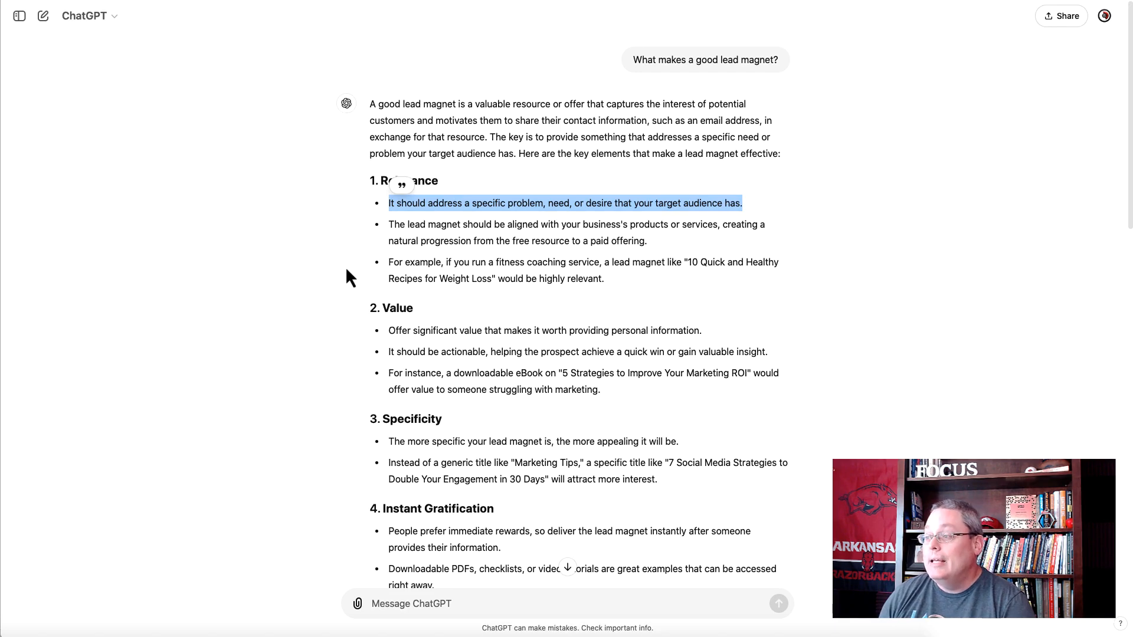
triple_click(389, 307)
triple_click(385, 331)
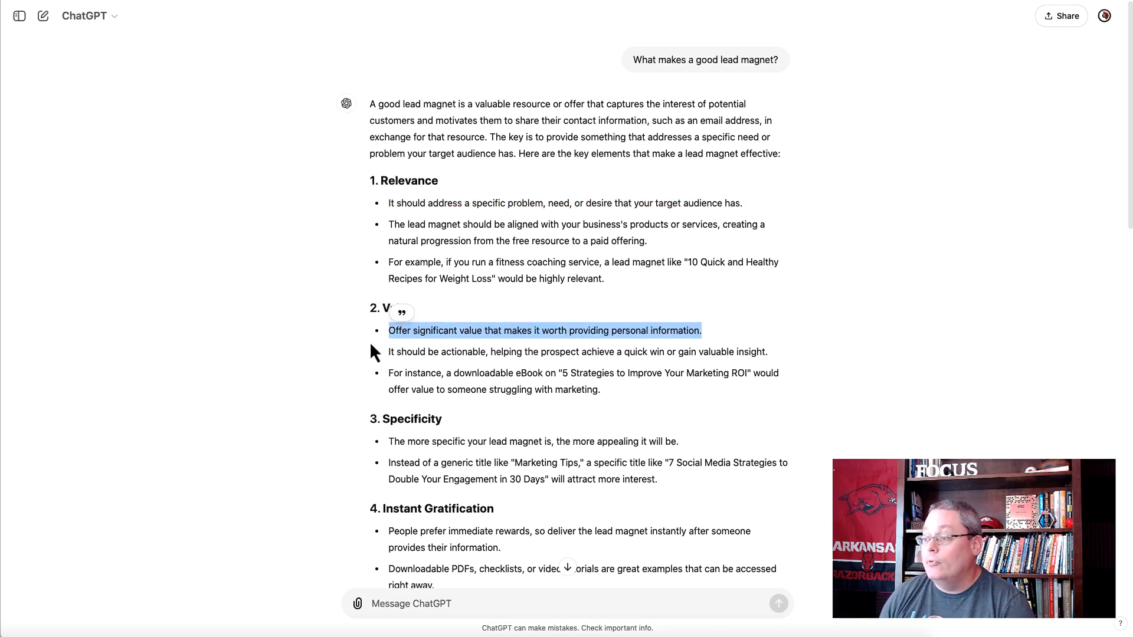
scroll(364, 350, down, 3)
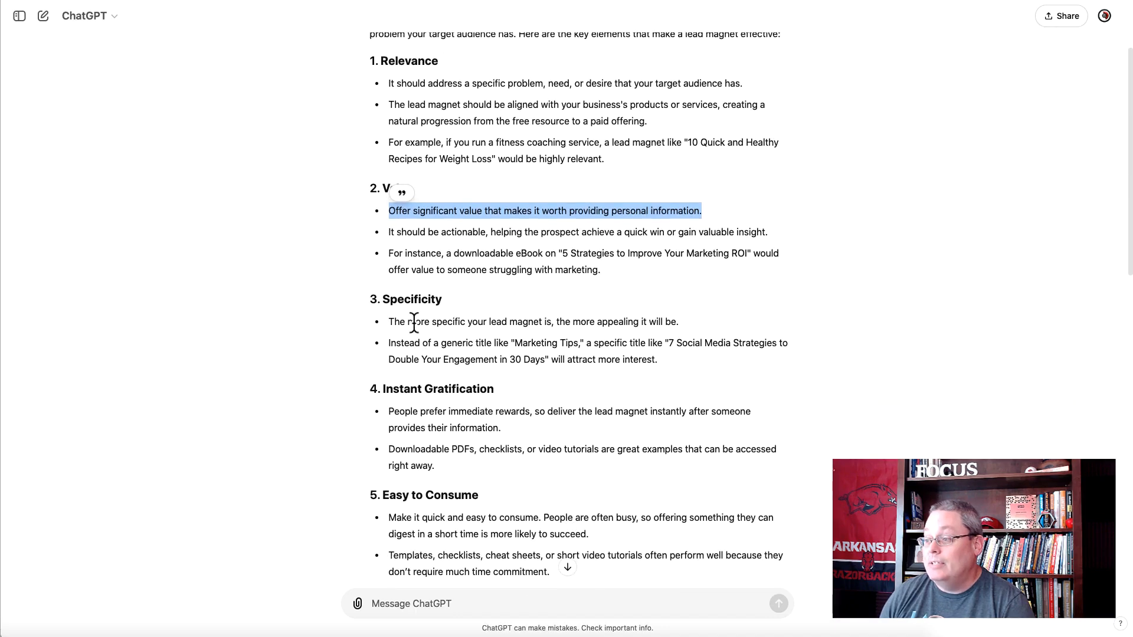
triple_click(414, 322)
scroll(345, 342, down, 2)
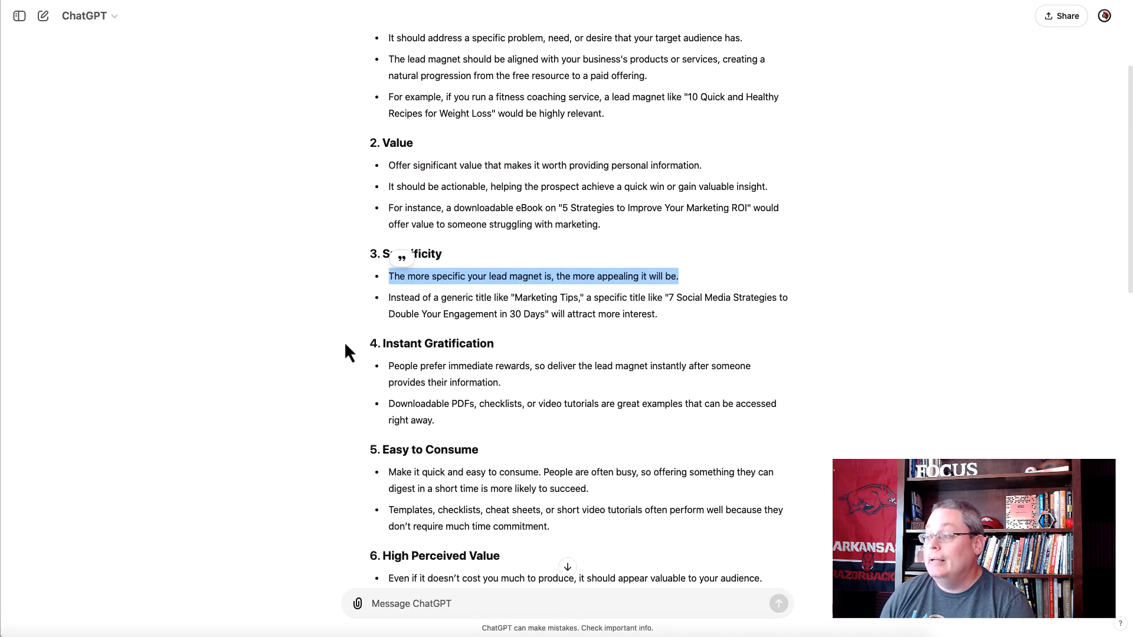
drag(658, 291, 355, 276)
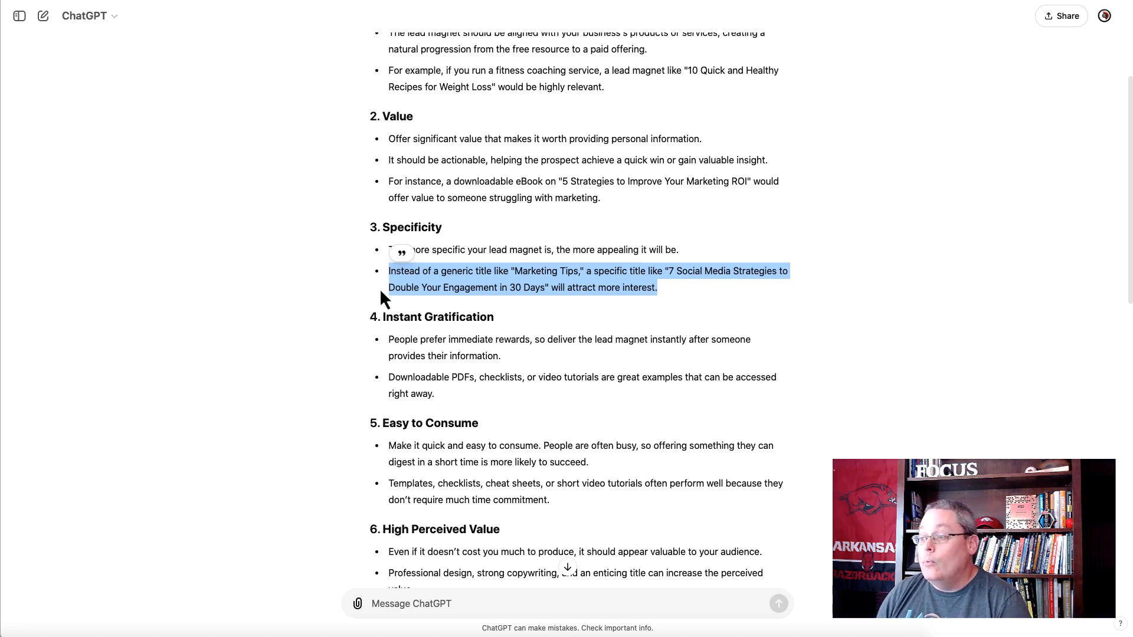
click(360, 307)
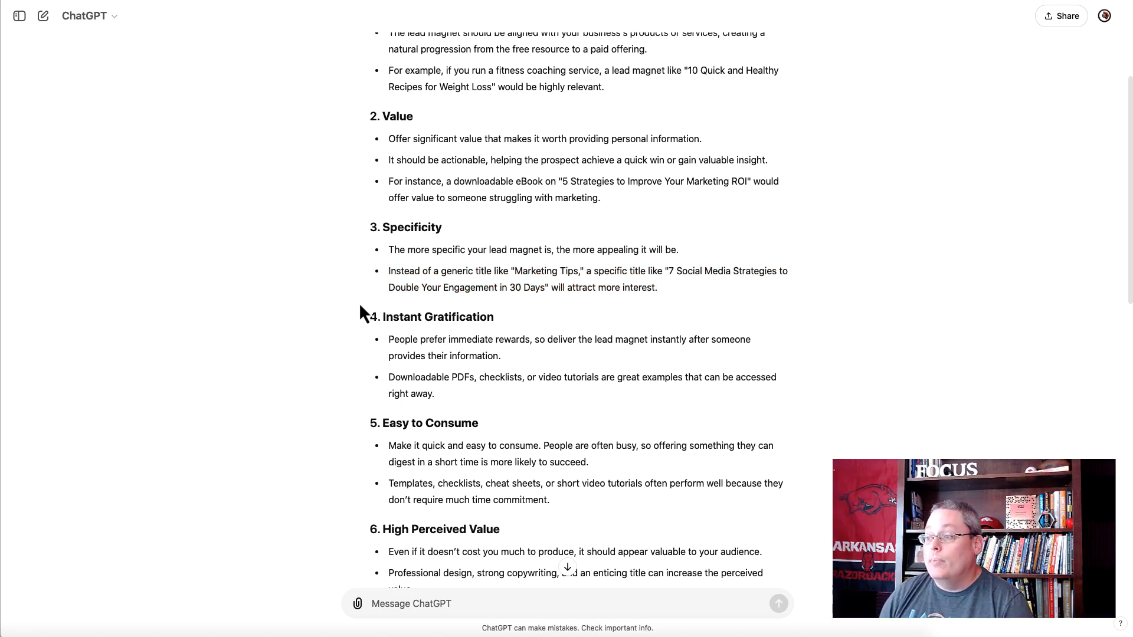
triple_click(406, 317)
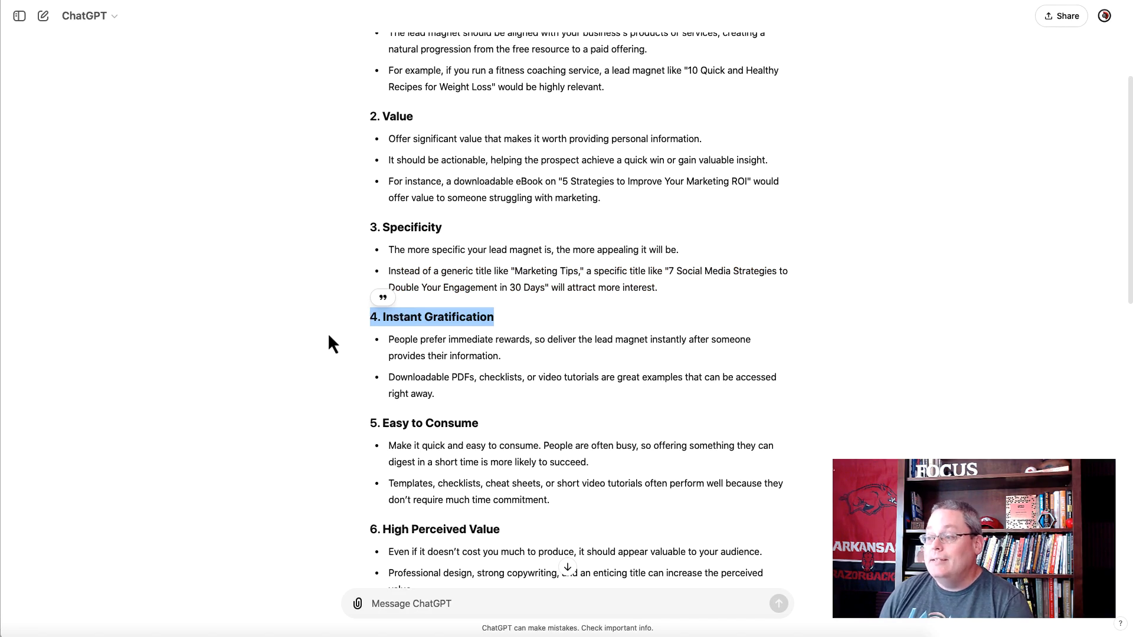
triple_click(396, 350)
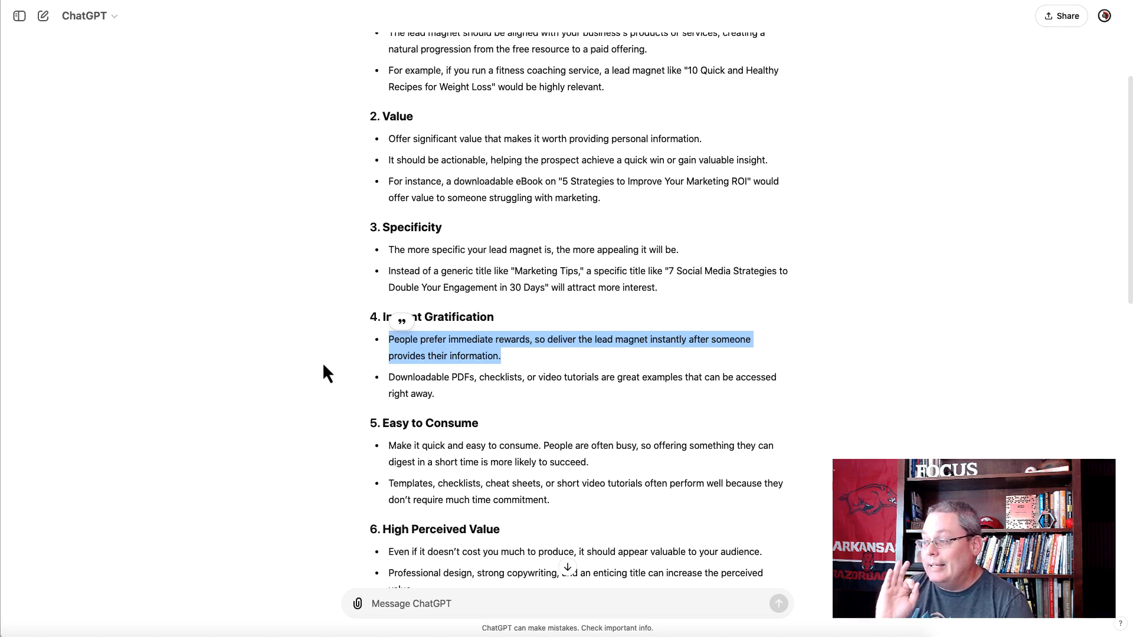
- Examine the rest of the answer, focusing on the sales funnel criterion, the examples of effective lead magnets and the closing paragraph
click(343, 393)
scroll(342, 393, down, 5)
scroll(343, 392, down, 6)
scroll(342, 393, down, 3)
scroll(343, 393, down, 3)
scroll(343, 393, down, 4)
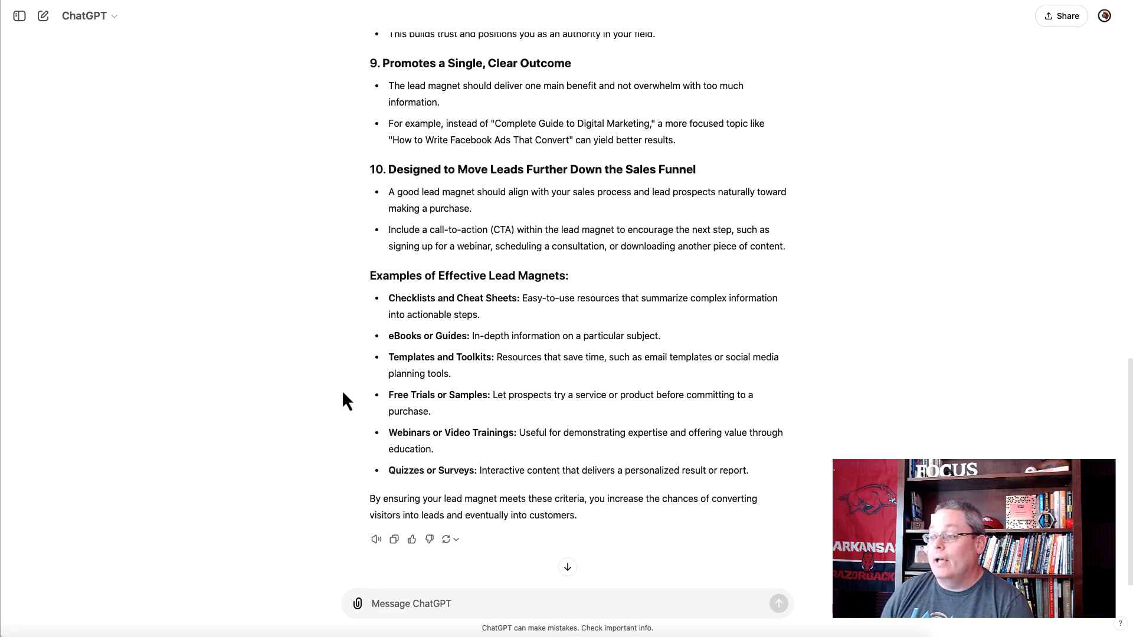
double_click(405, 192)
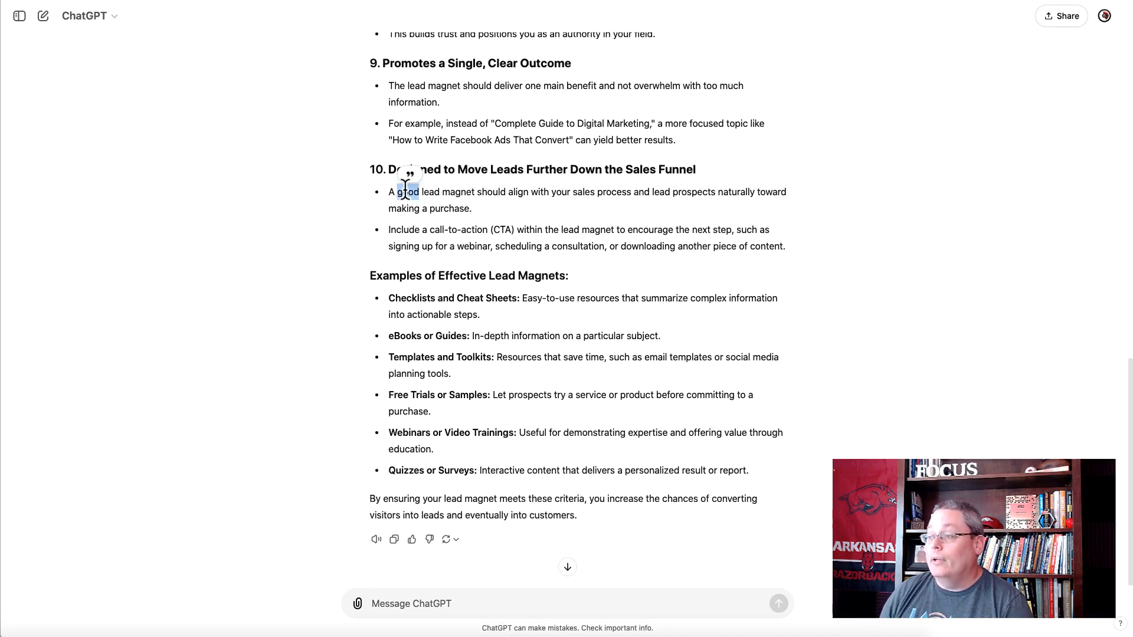
triple_click(405, 191)
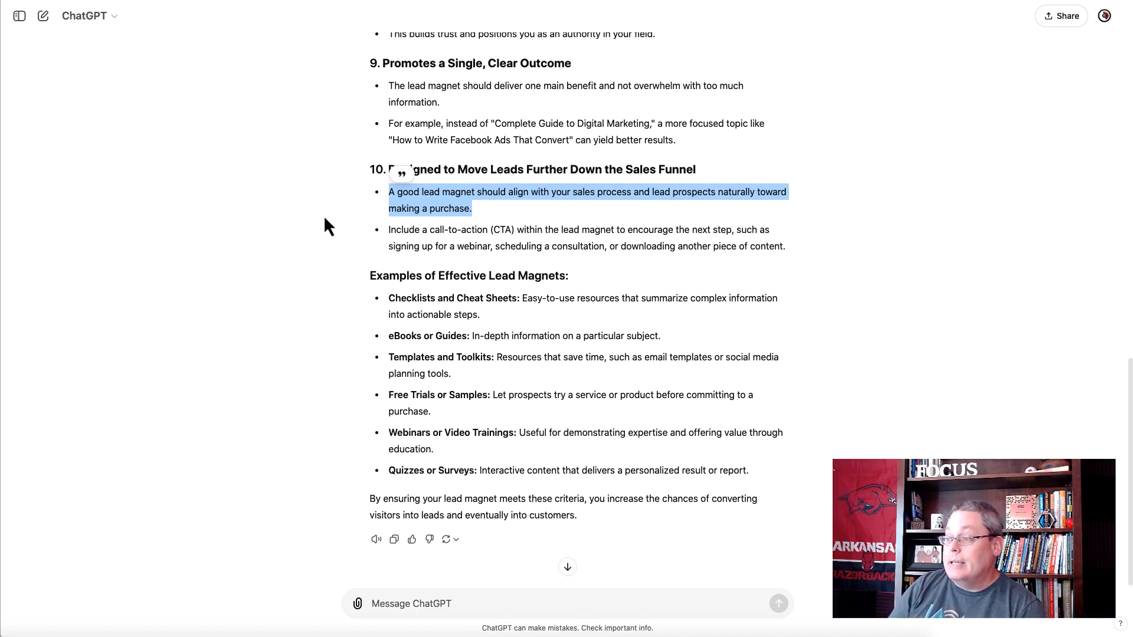
triple_click(378, 274)
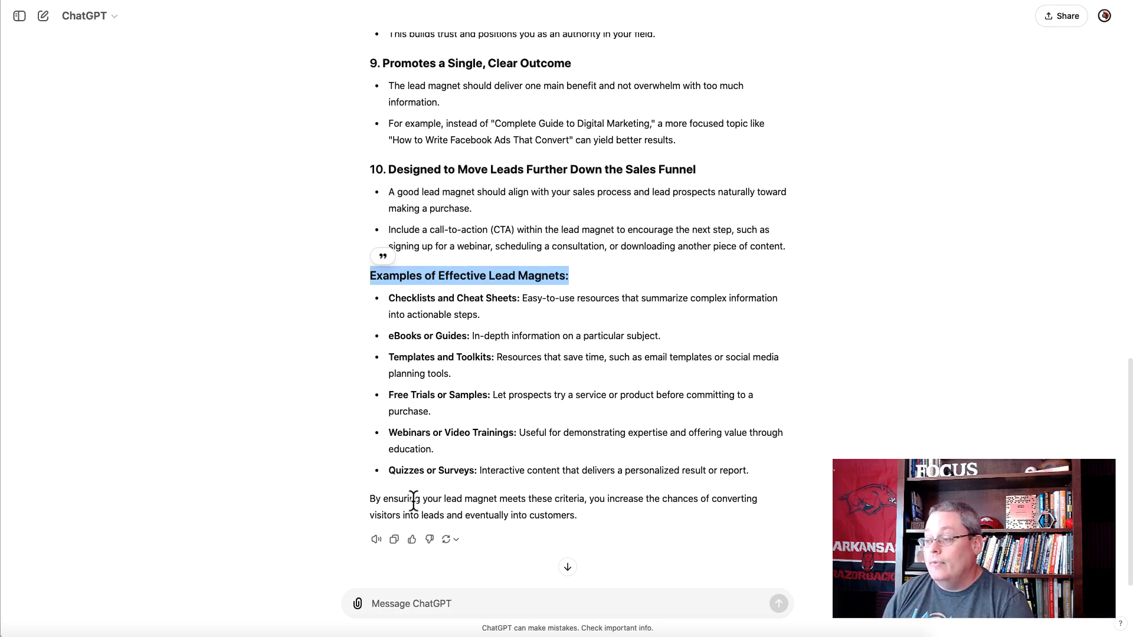
triple_click(389, 498)
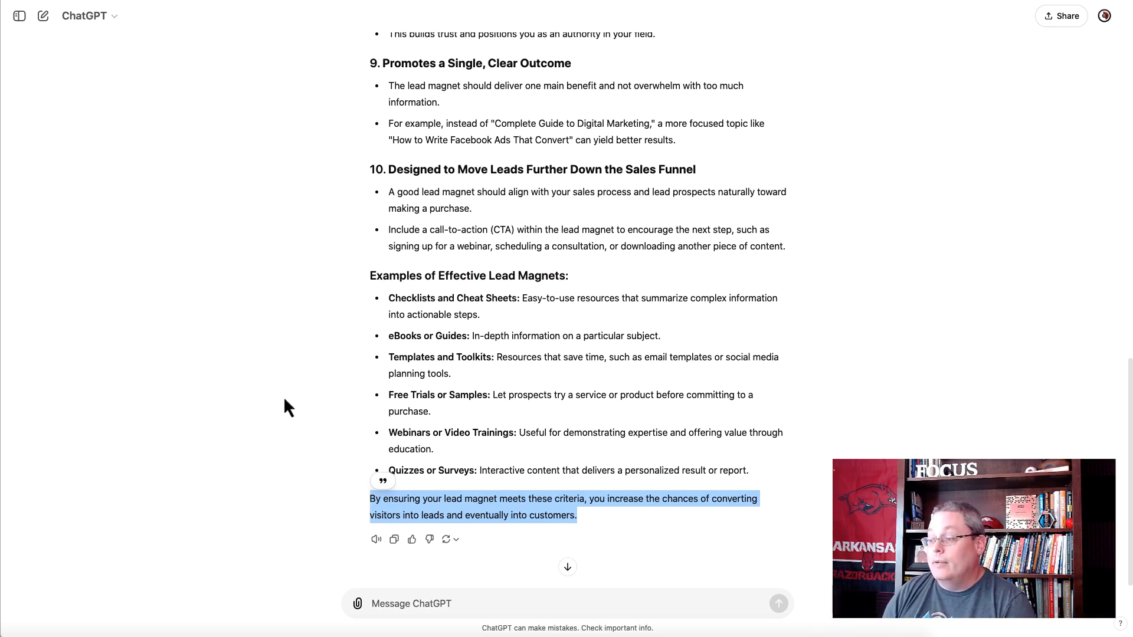
scroll(355, 416, up, 10)
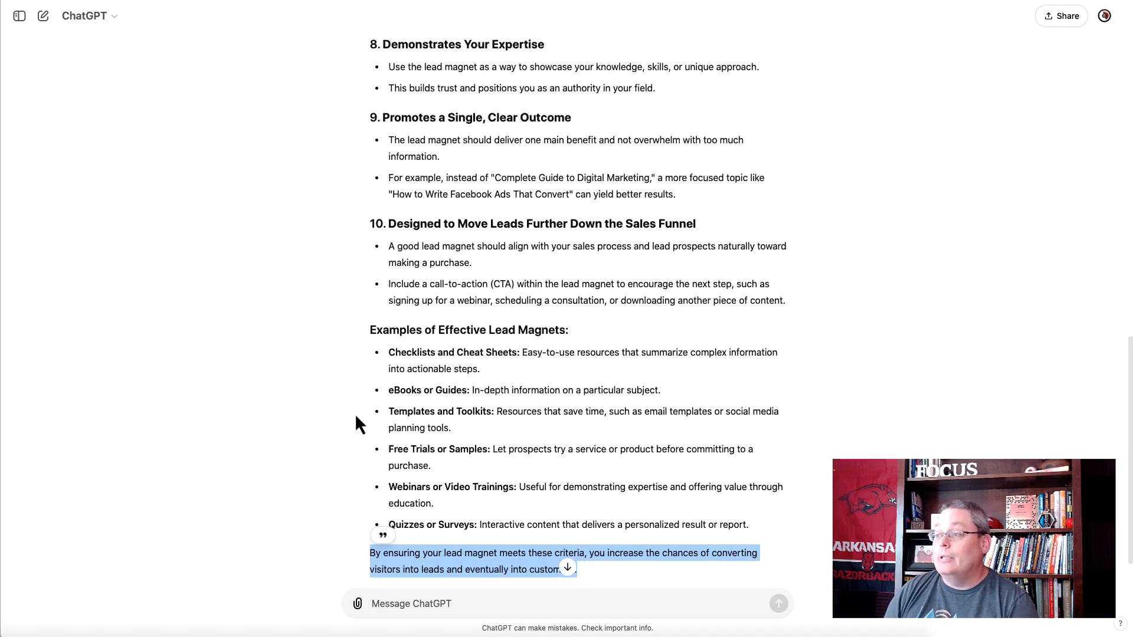
scroll(355, 417, up, 4)
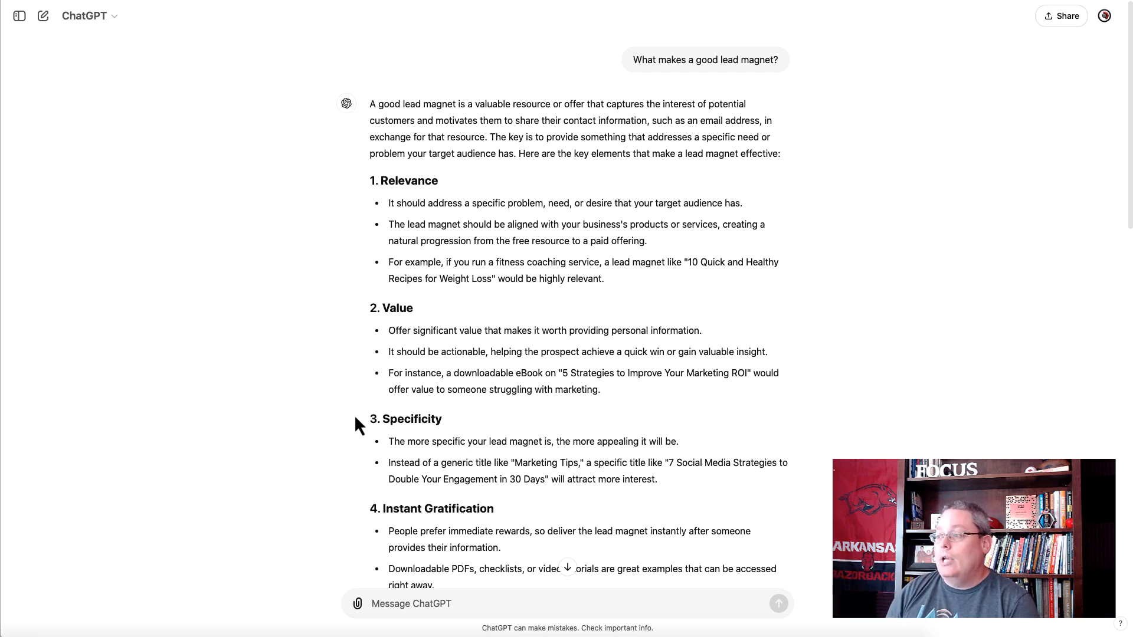
- Switch to LeadCreator and start a new lead magnet named "Growing the best tomatoes in a roof-top garden 1"
key(ctrl+Tab)
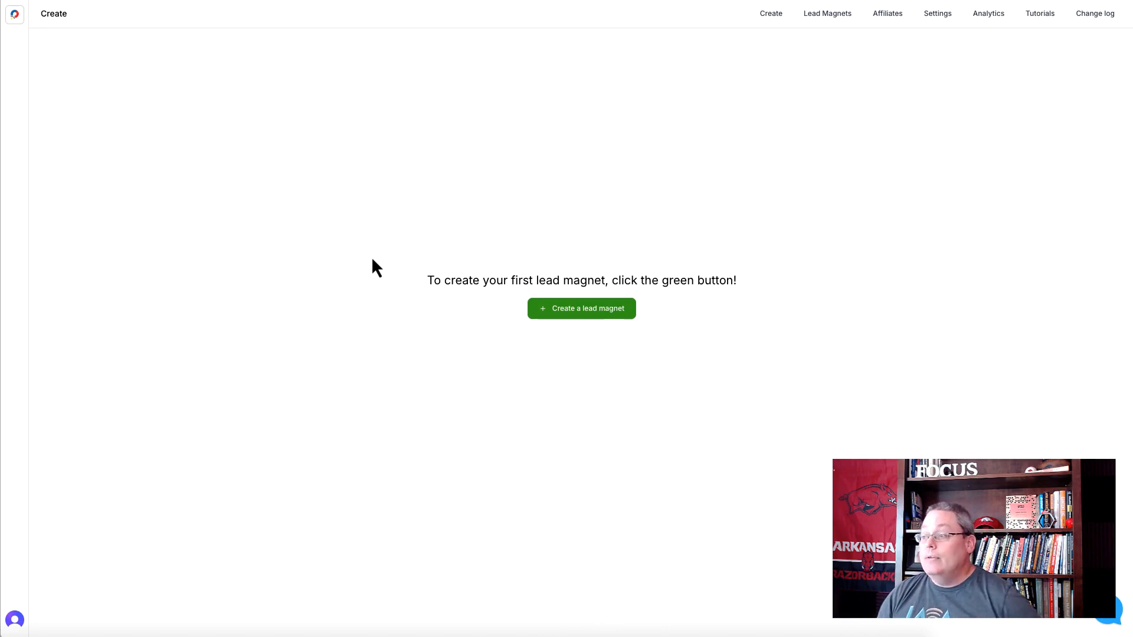
click(572, 318)
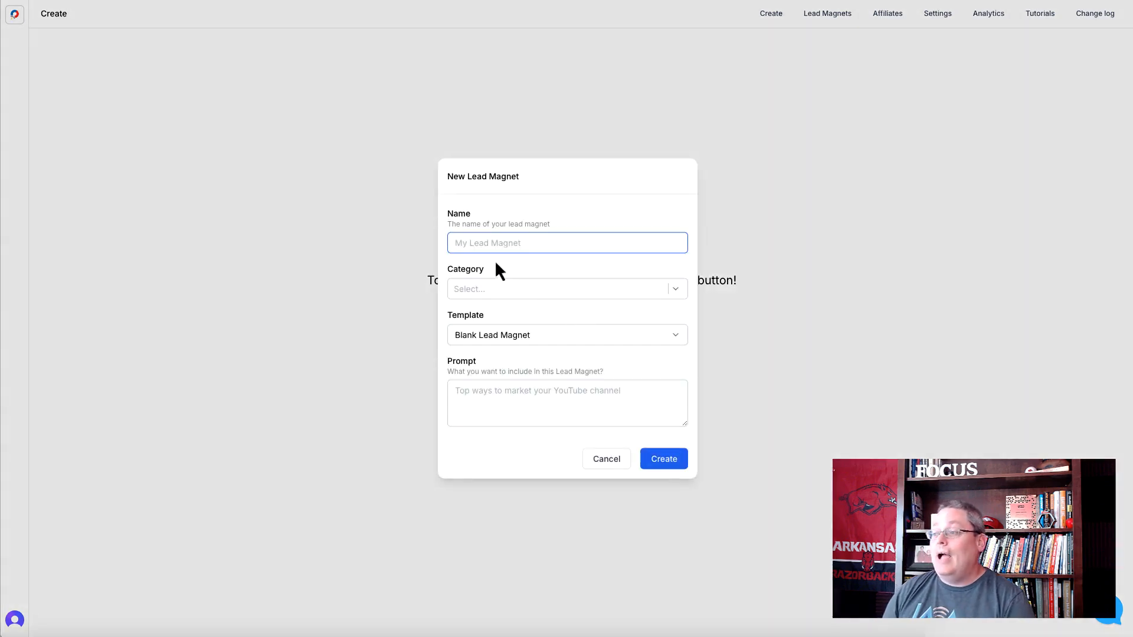
text(Growing the best tomatoes in a roof-top garden)
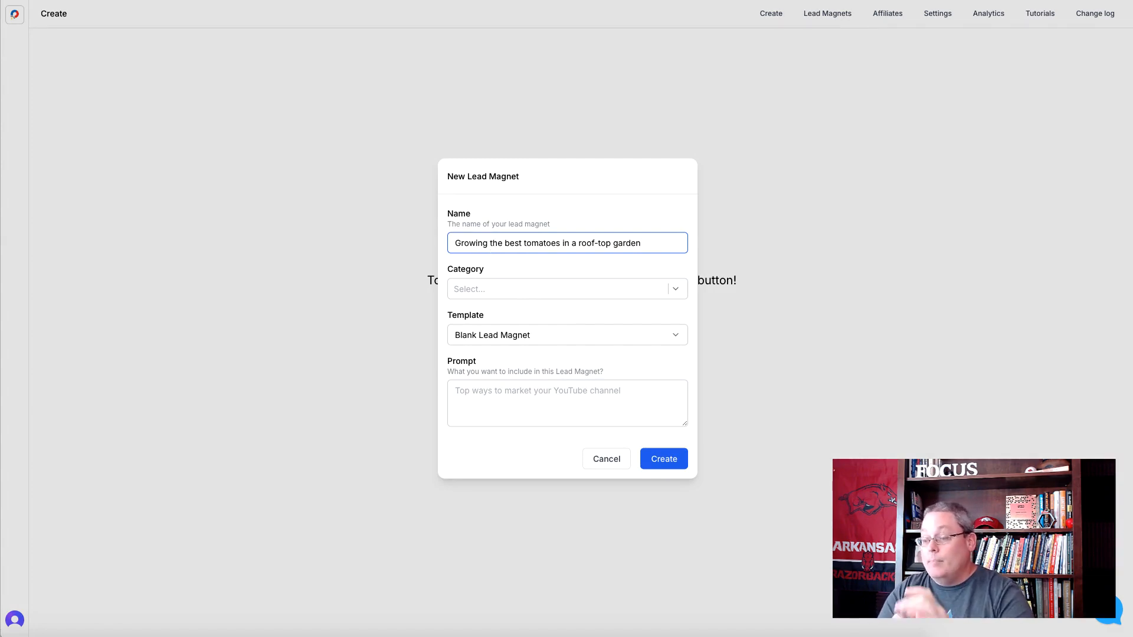
text(1)
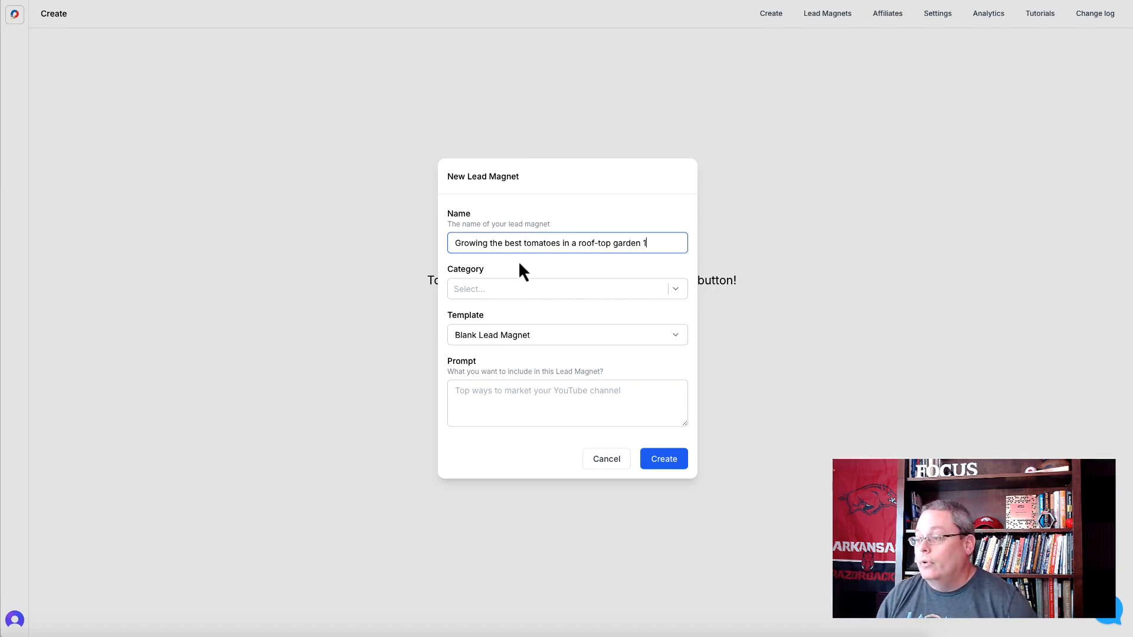
- Assign the category "tomatoes" to the new lead magnet
click(547, 293)
text(tomatoes)
click(505, 314)
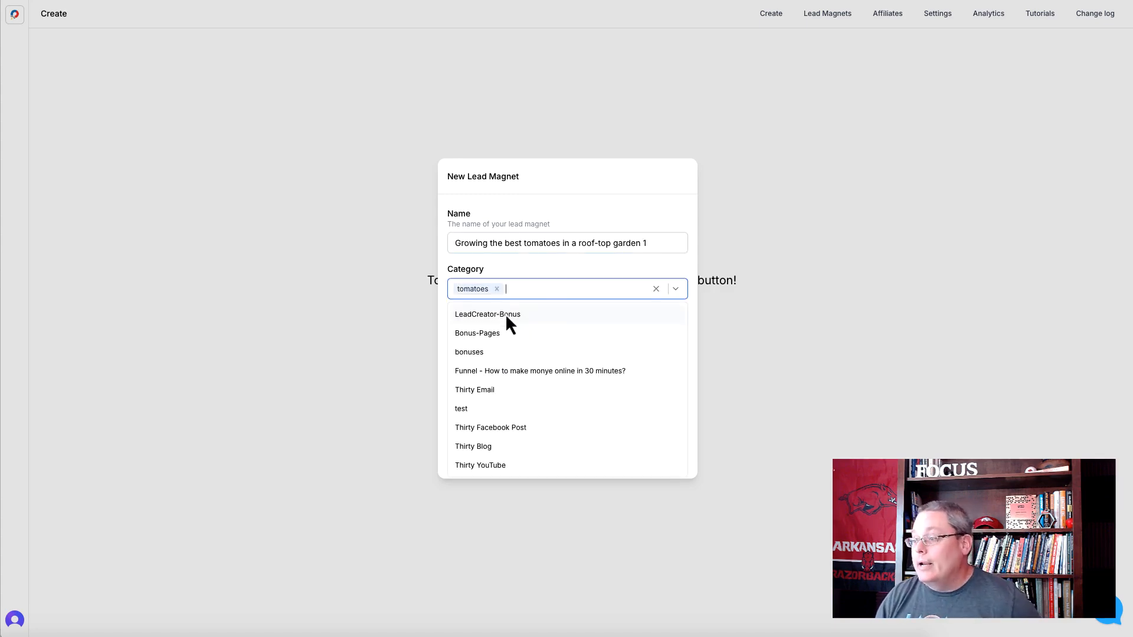
click(549, 283)
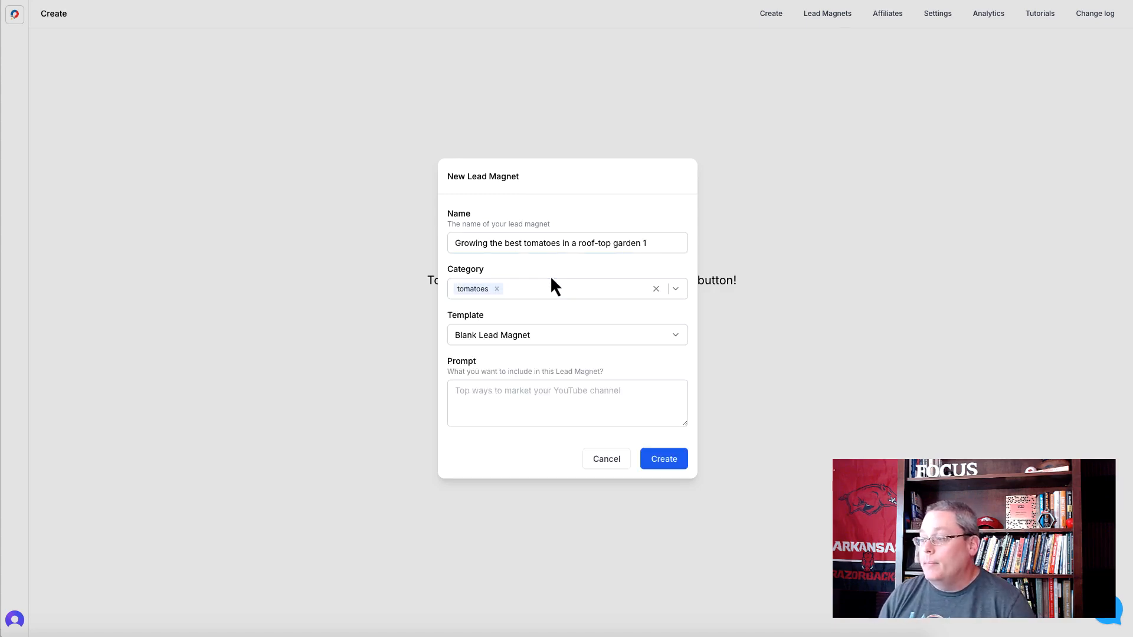
- Create the lead magnet from the eBook Creator template with the prompt "Growing the best tomatoes in a roof-top garden"
click(543, 336)
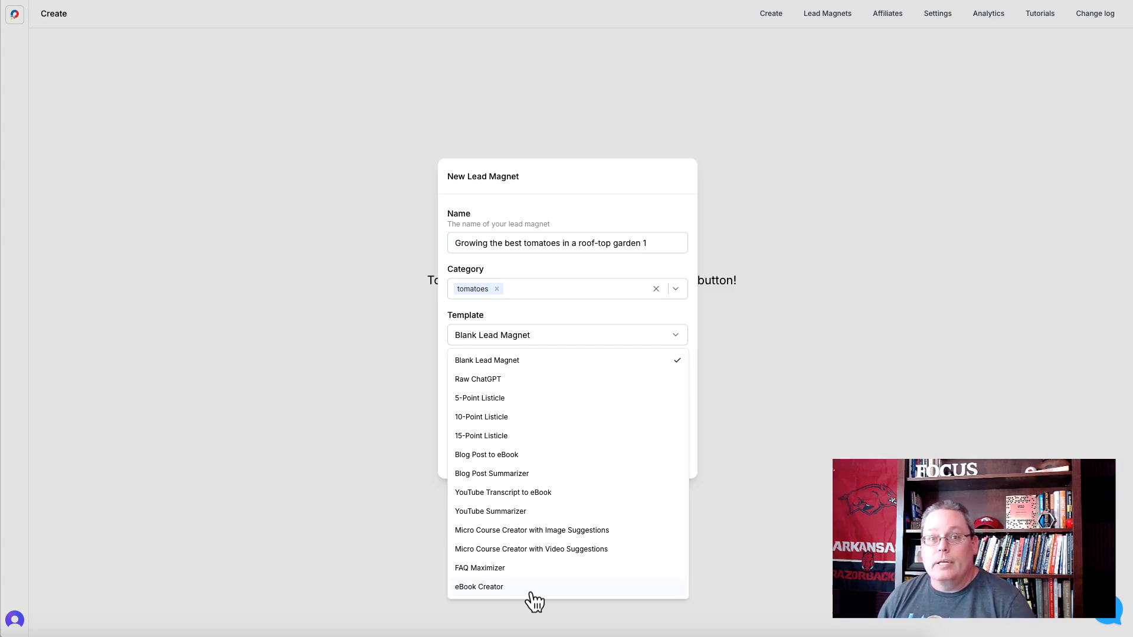
click(499, 588)
click(468, 400)
text(Growing the best tomatoes in a roof-top garden)
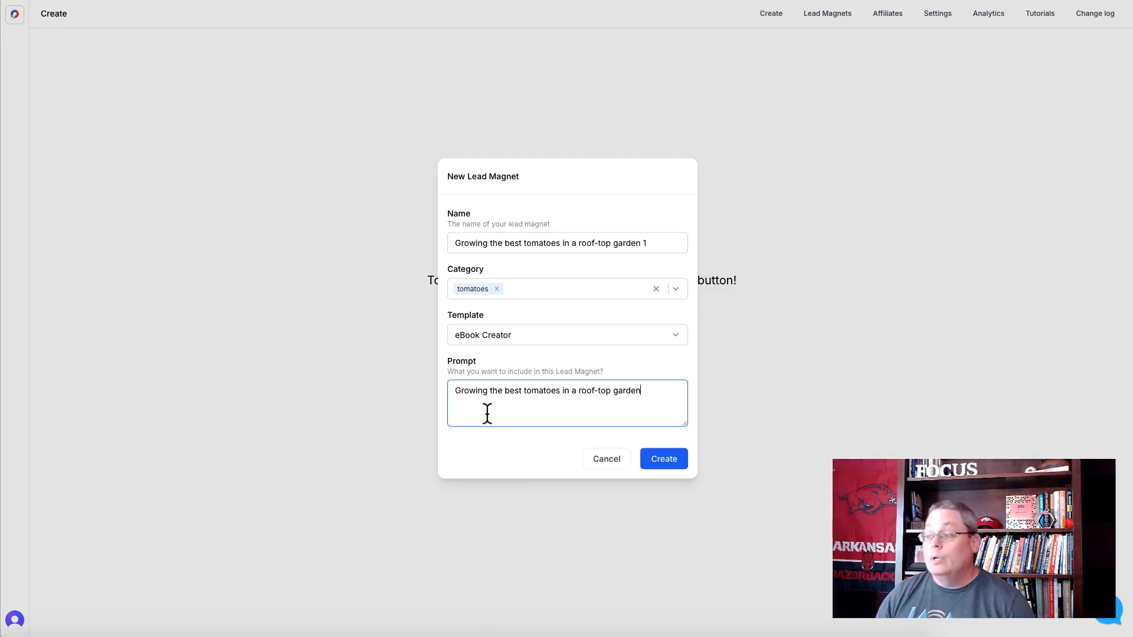
click(664, 461)
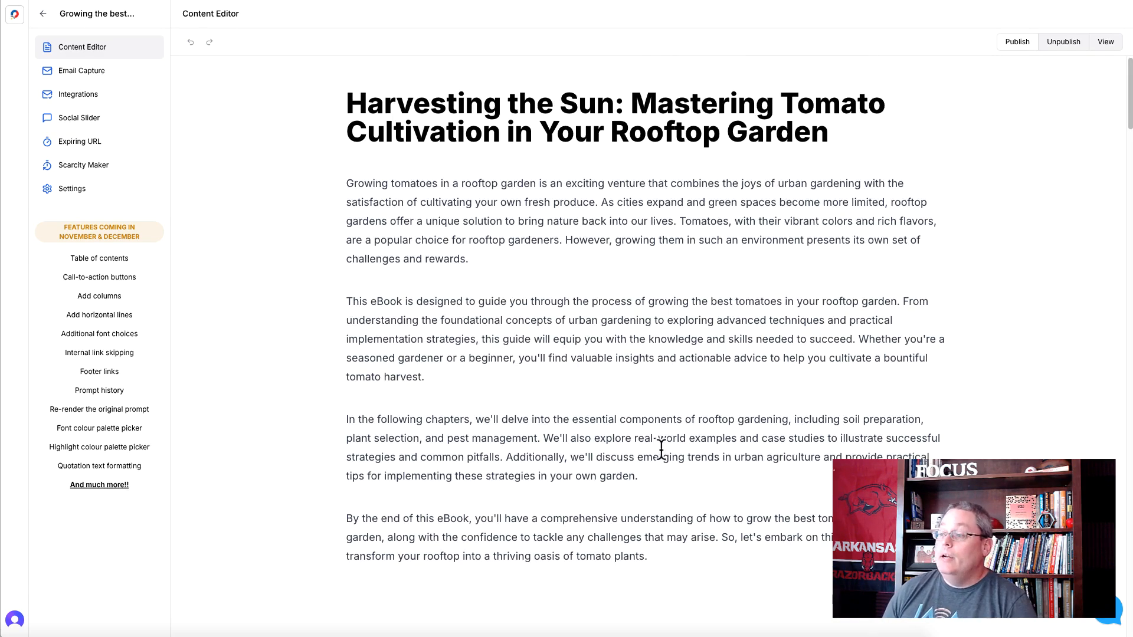
- Center the eBook's main title, "Harvesting the Sun: Mastering Tomato Cultivation in Your Rooftop Garden"
click(349, 103)
drag(349, 103, 844, 131)
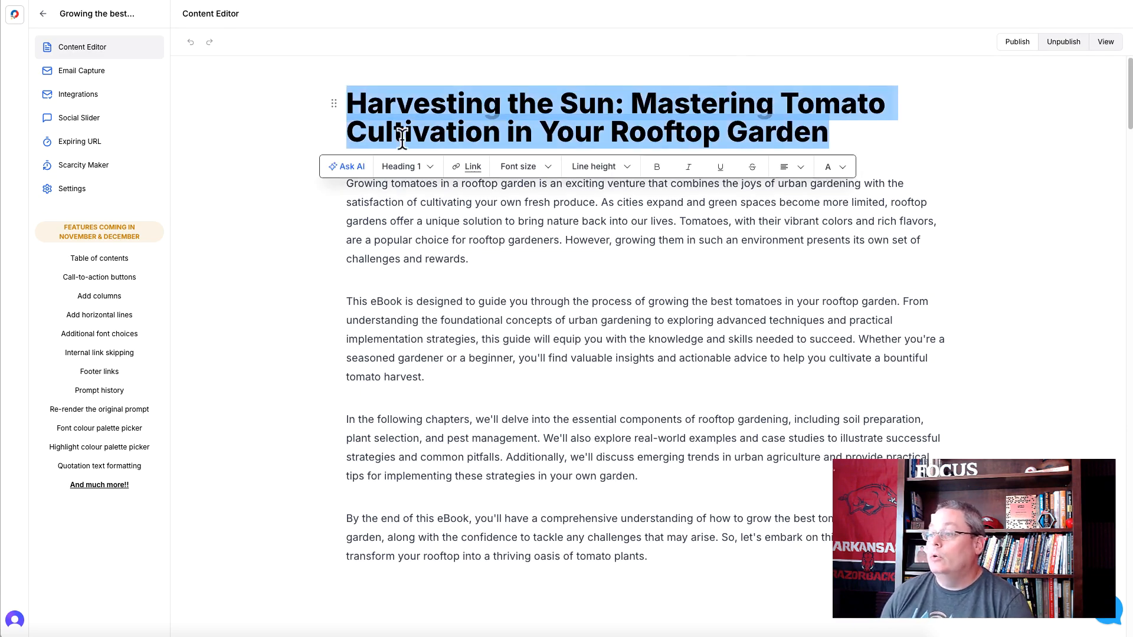
click(800, 169)
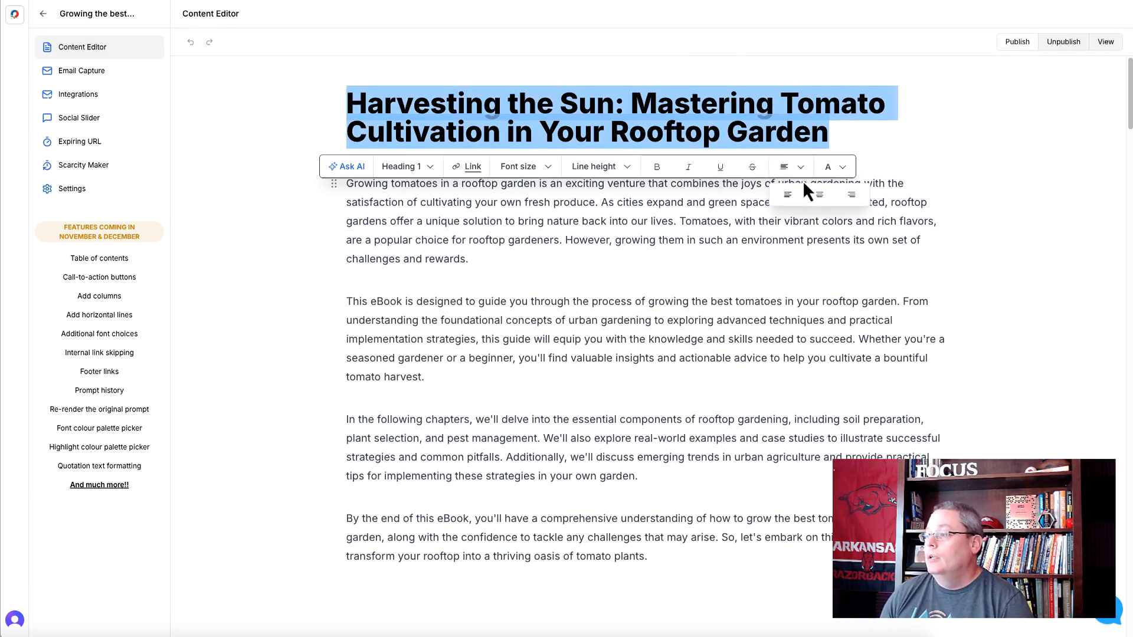
click(819, 194)
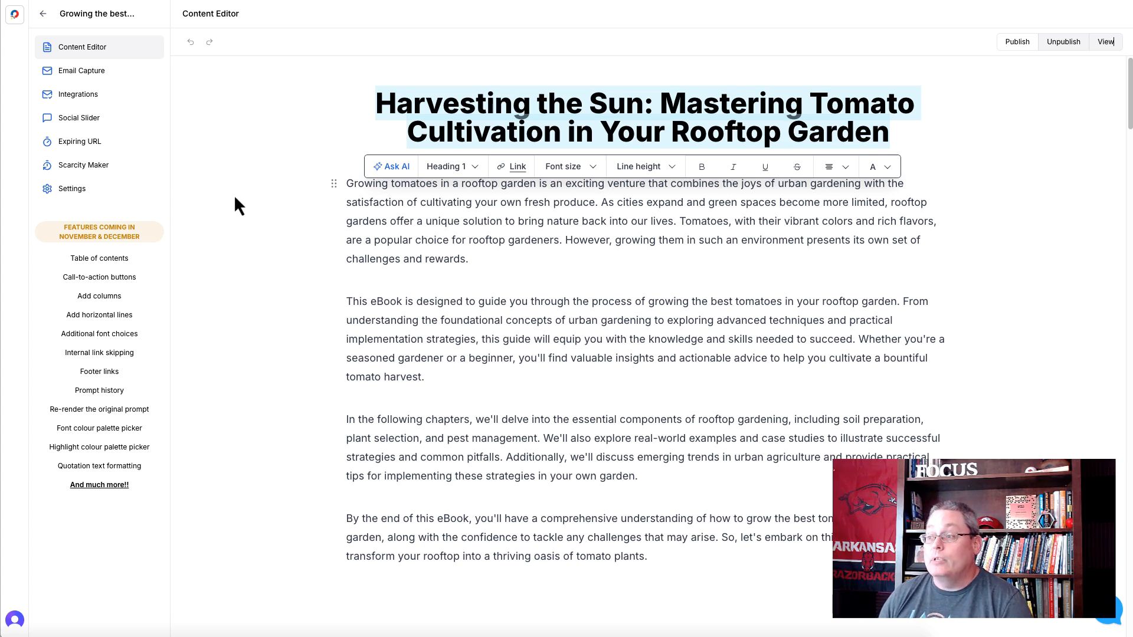
click(425, 254)
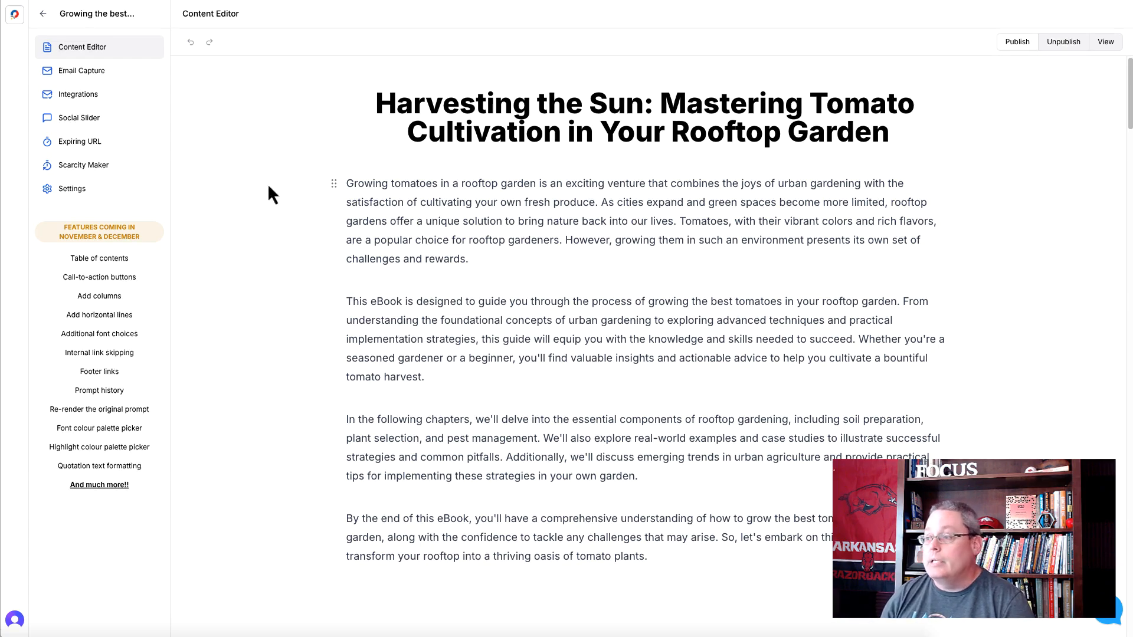
- Skim through the generated eBook's content and return to its beginning
scroll(341, 275, down, 8)
scroll(328, 352, down, 15)
scroll(329, 358, down, 20)
scroll(327, 350, down, 8)
scroll(326, 354, up, 9)
scroll(326, 364, up, 20)
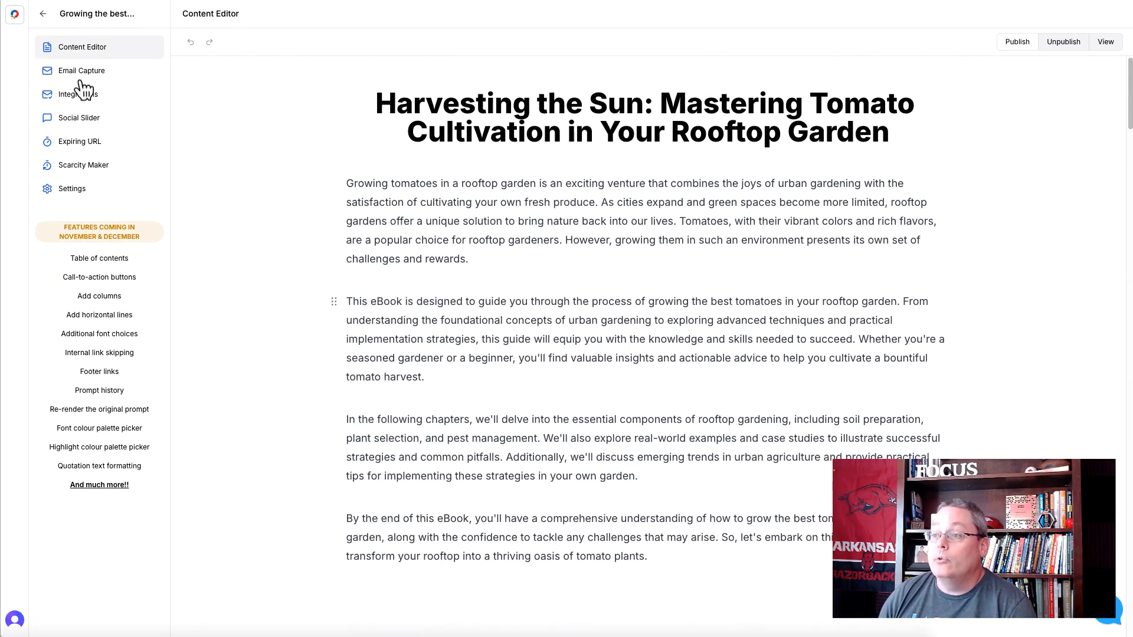
- Start another lead magnet named "Growing the best tomatoes in a roof-top garden 2" and assign it the category "tomatoes"
click(15, 15)
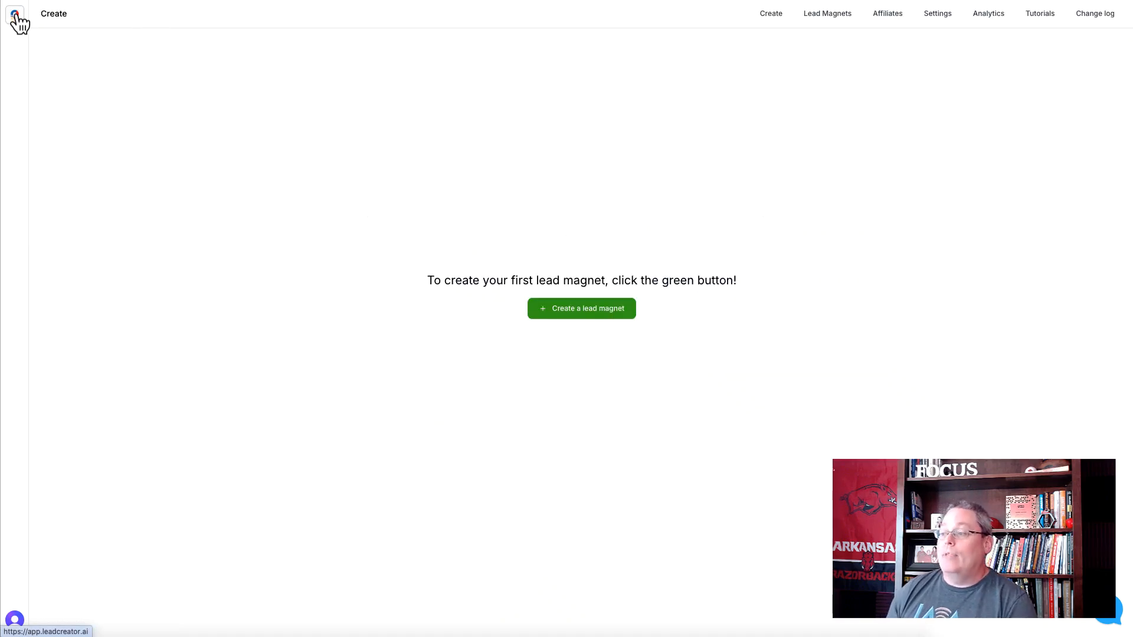
click(560, 313)
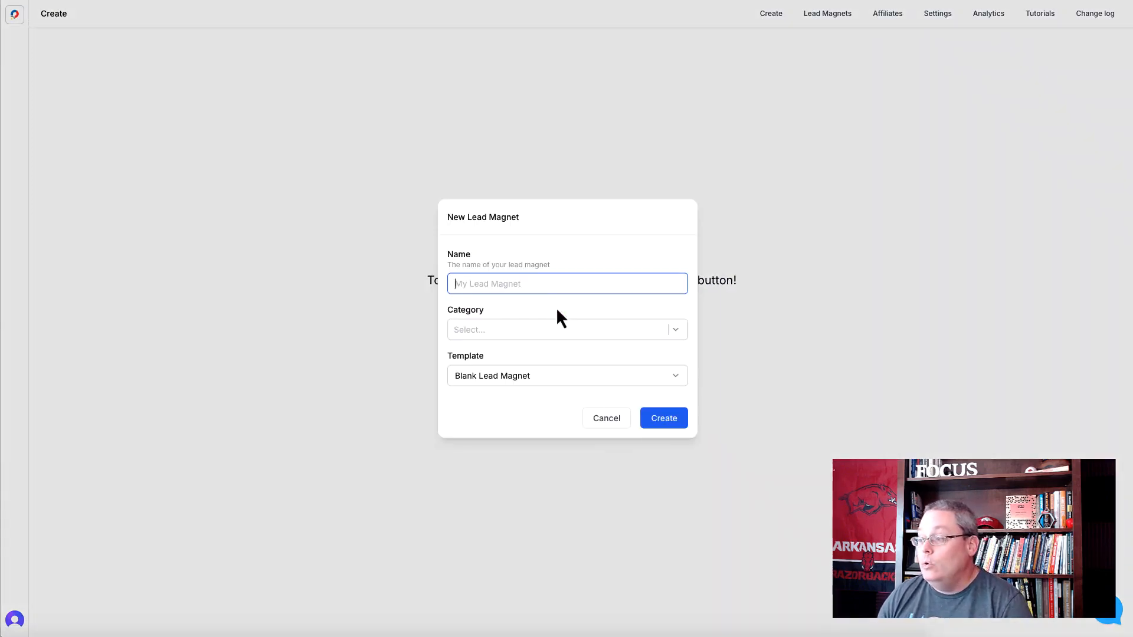
text(Growing the best tomatoes in a roof-top garden)
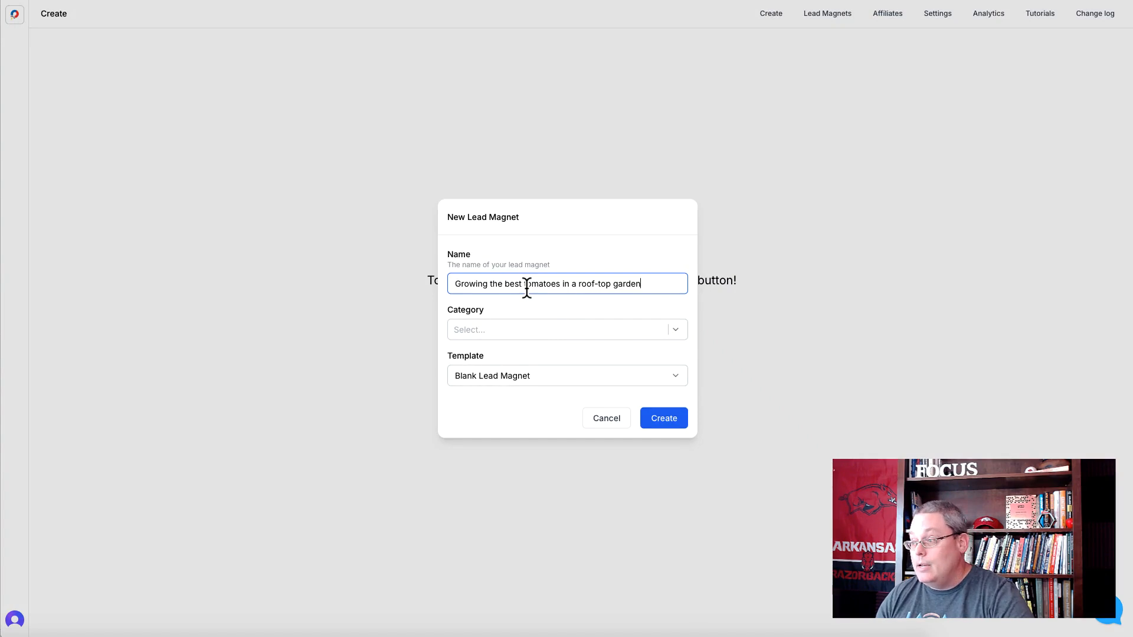
click(518, 329)
click(486, 273)
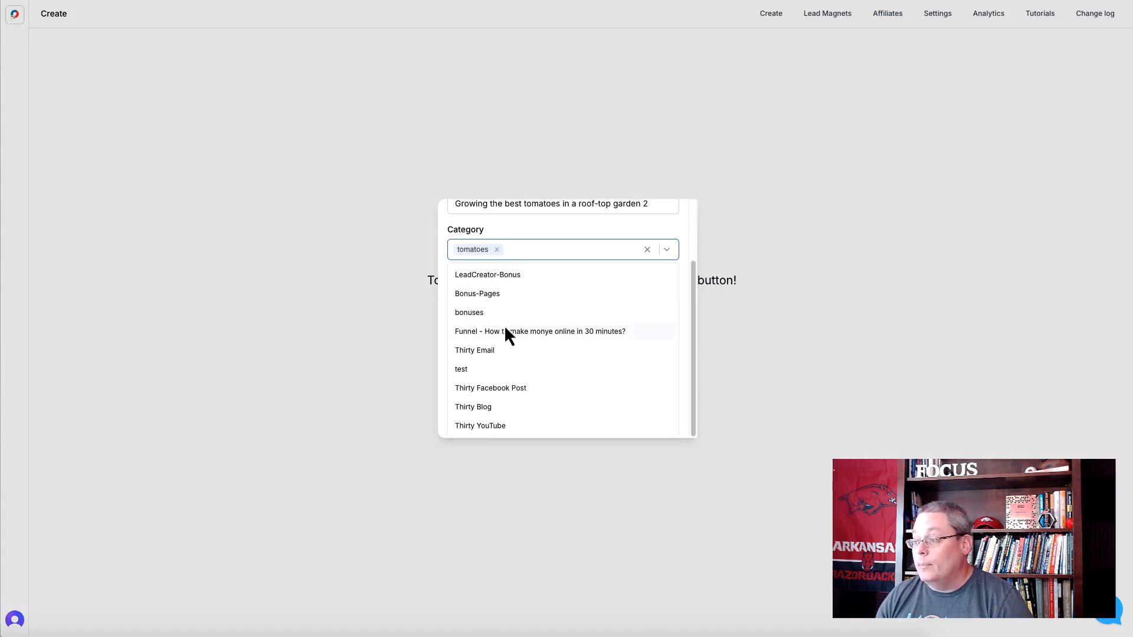
- Create the lead magnet from the FAQ Maximizer template with the prompt "Growing the best tomatoes in a roof-top garden"
click(512, 254)
click(535, 377)
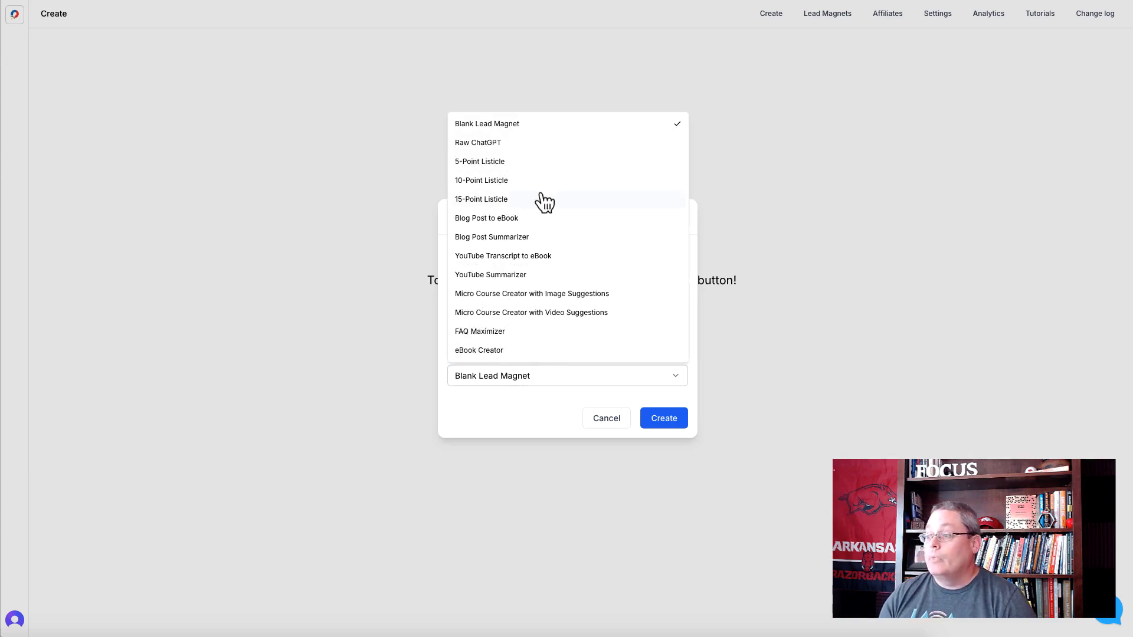
click(504, 336)
click(495, 387)
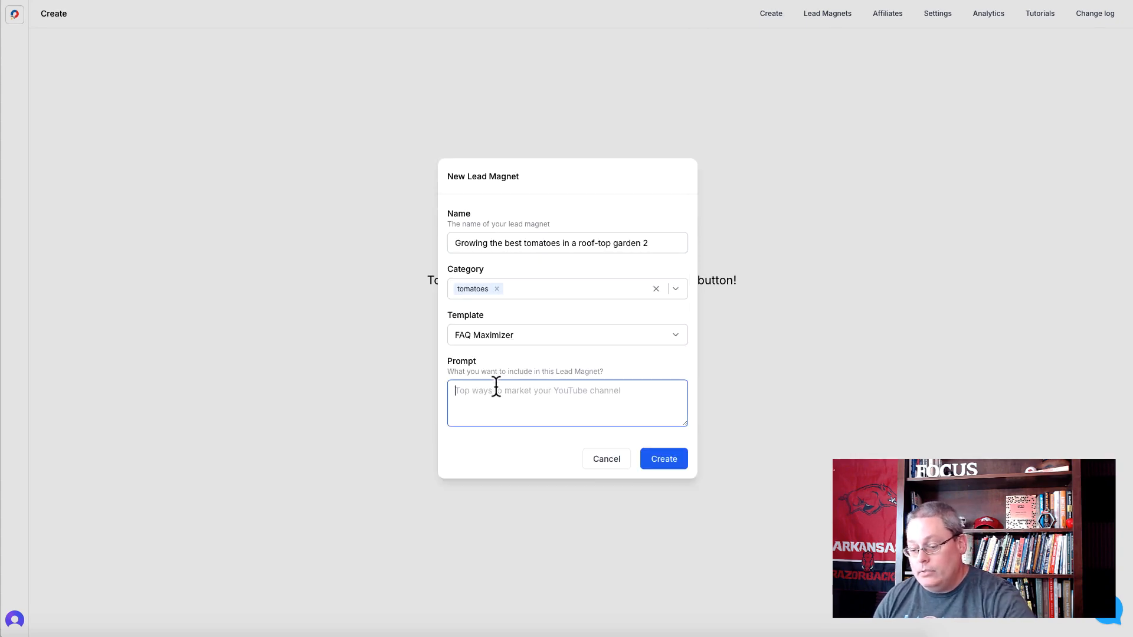
text(Growing the best tomatoes in a roof-top garden)
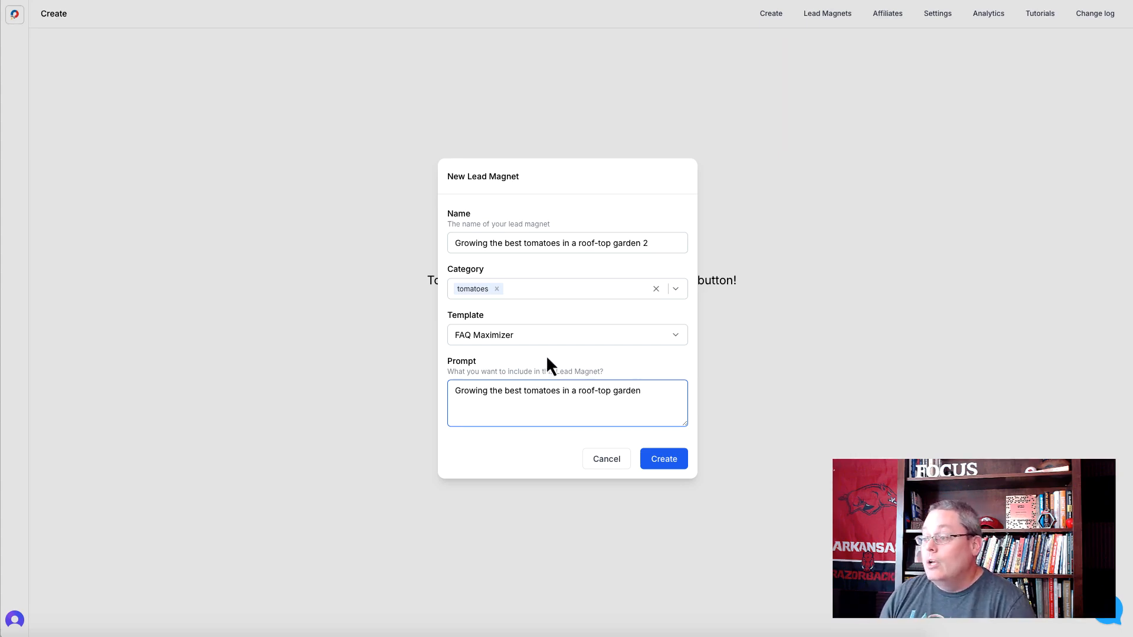
click(676, 463)
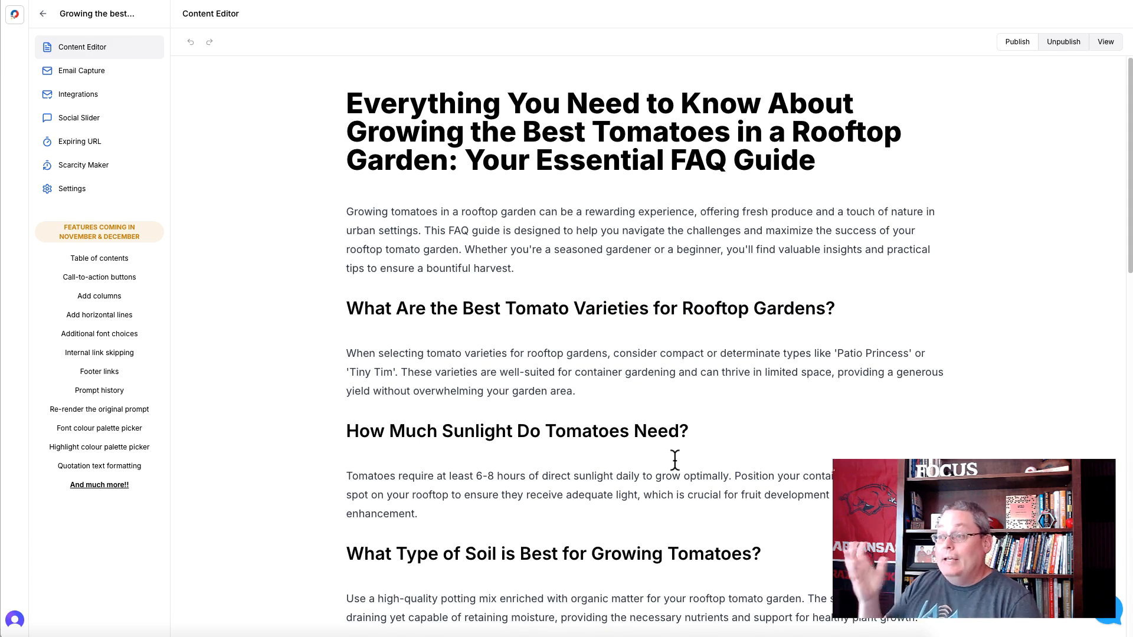
- Center the FAQ guide's main title and set its text color to red
triple_click(459, 139)
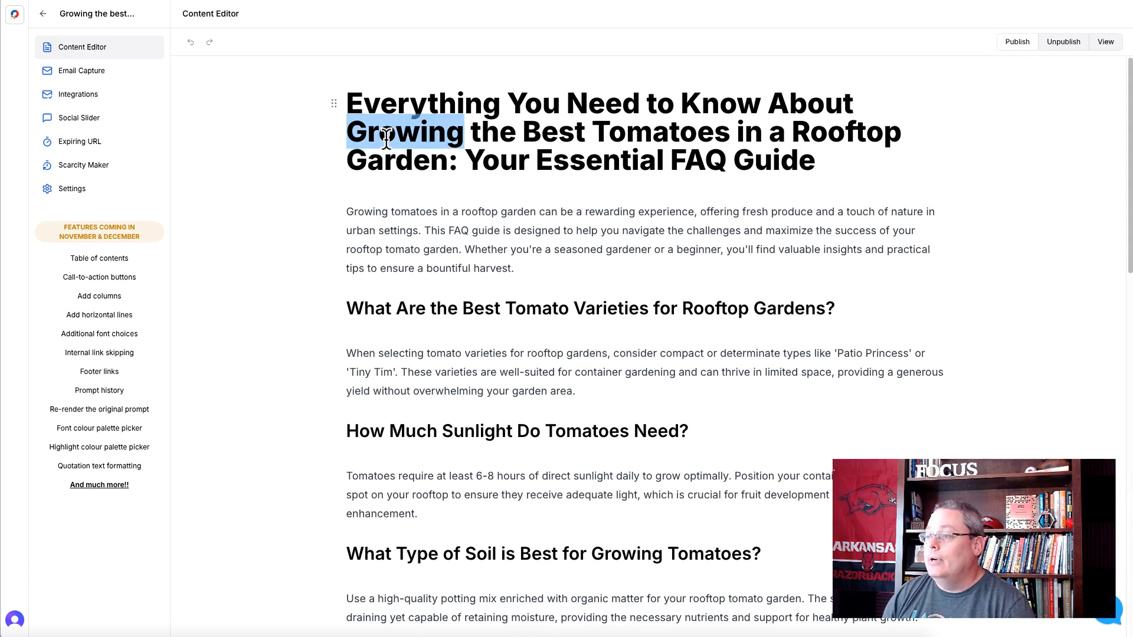
click(792, 198)
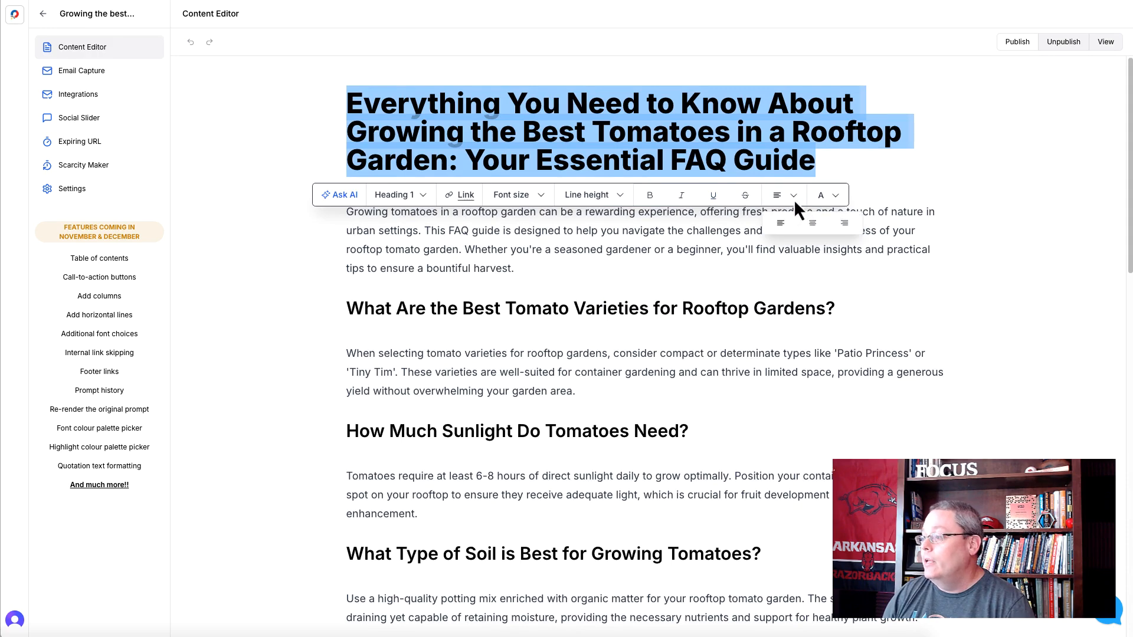
click(811, 223)
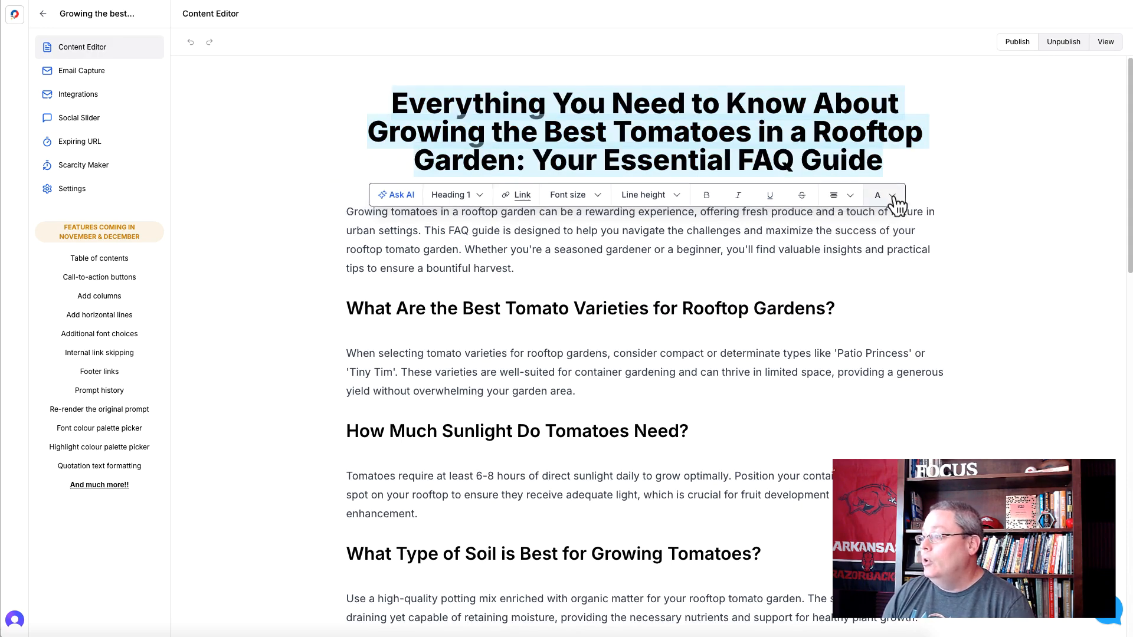
click(894, 196)
click(898, 277)
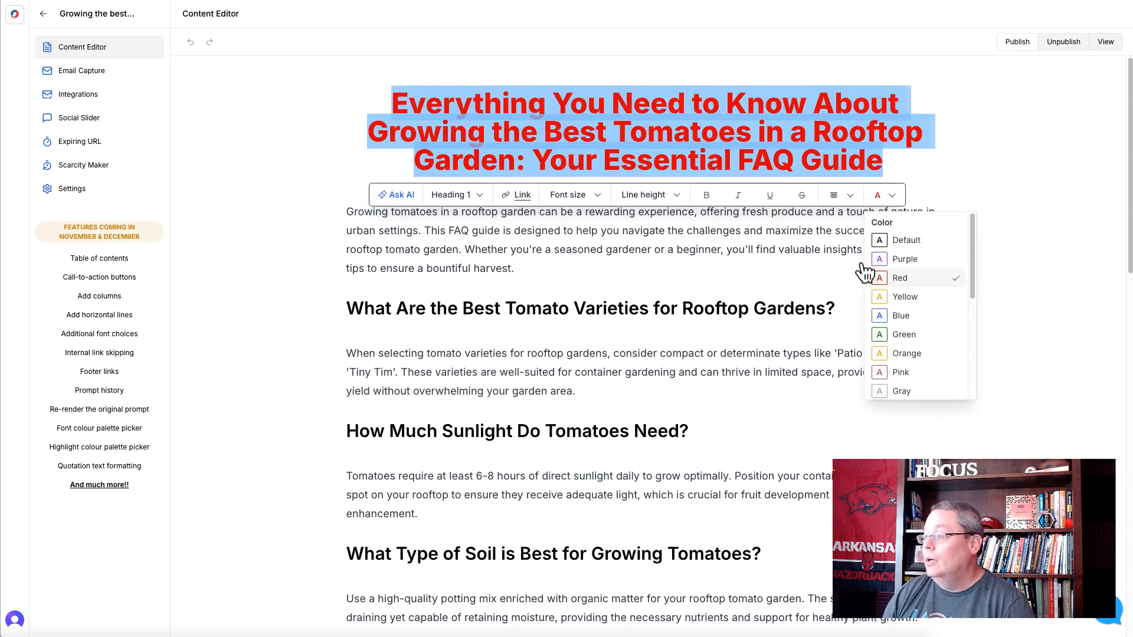
click(244, 232)
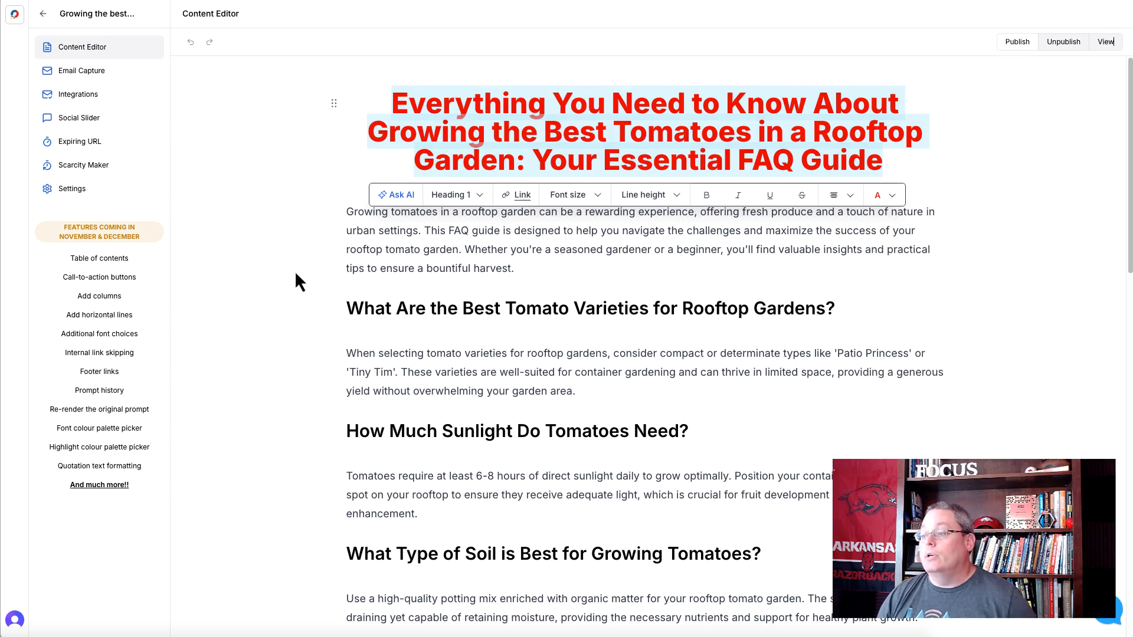
click(376, 250)
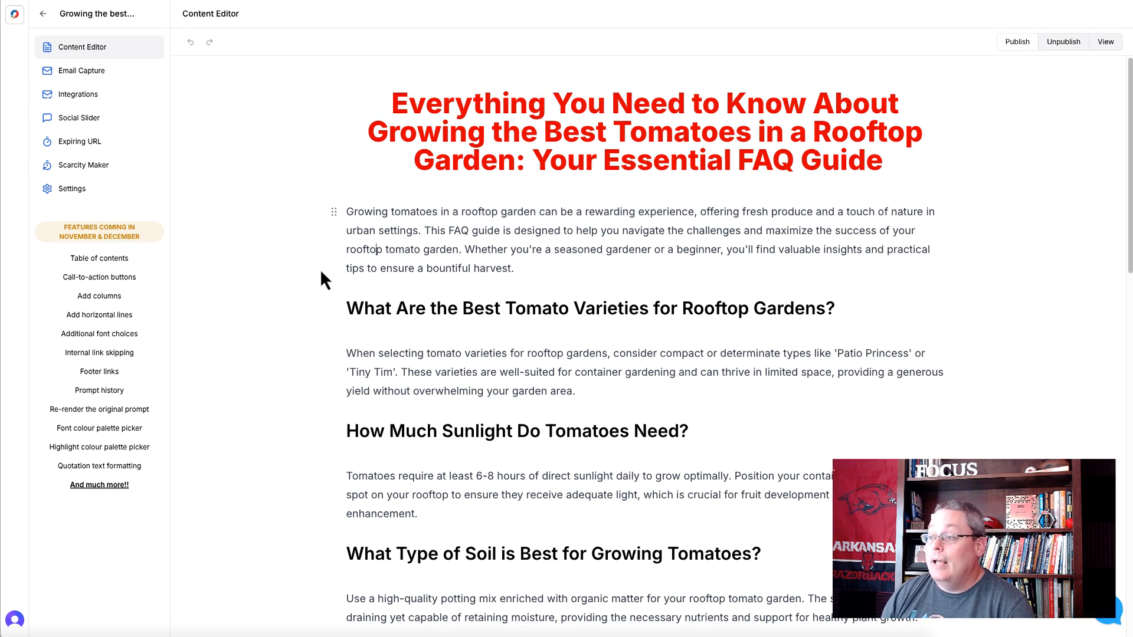
- Skim through the FAQ guide's questions and answers to the end and return to its beginning
scroll(321, 293, down, 1)
scroll(325, 302, down, 1)
scroll(322, 294, down, 2)
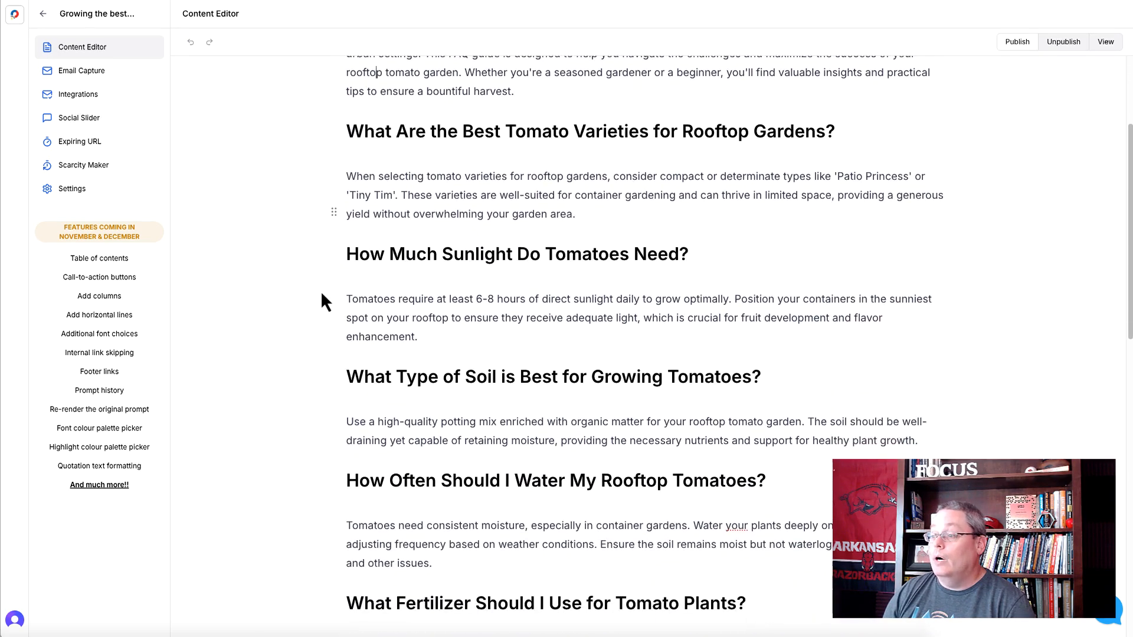
scroll(322, 293, down, 7)
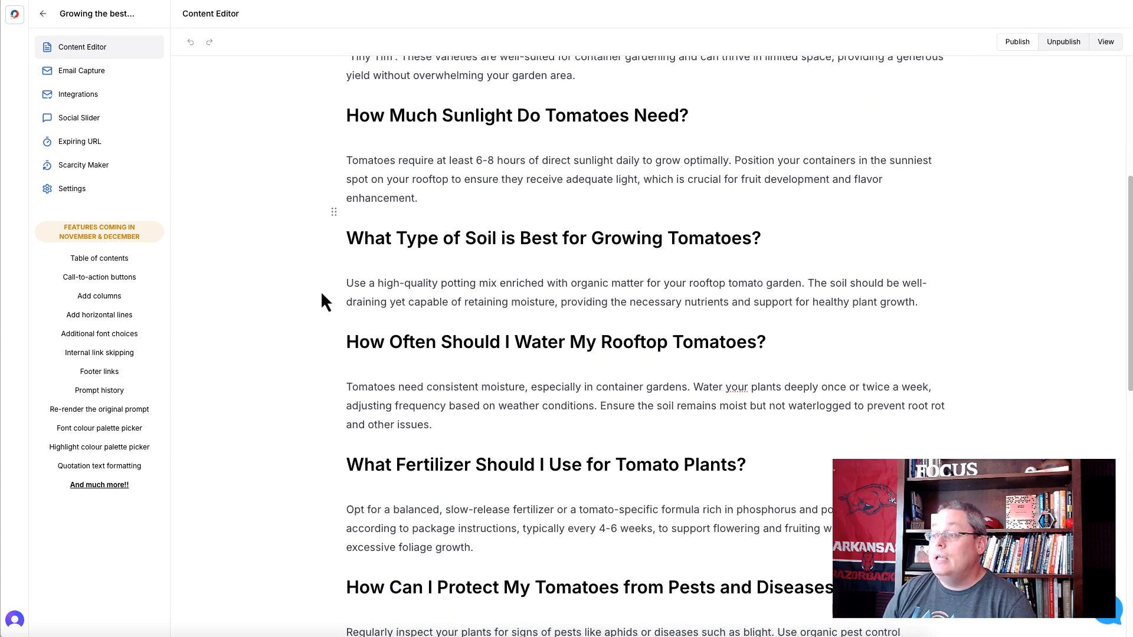
scroll(322, 293, down, 6)
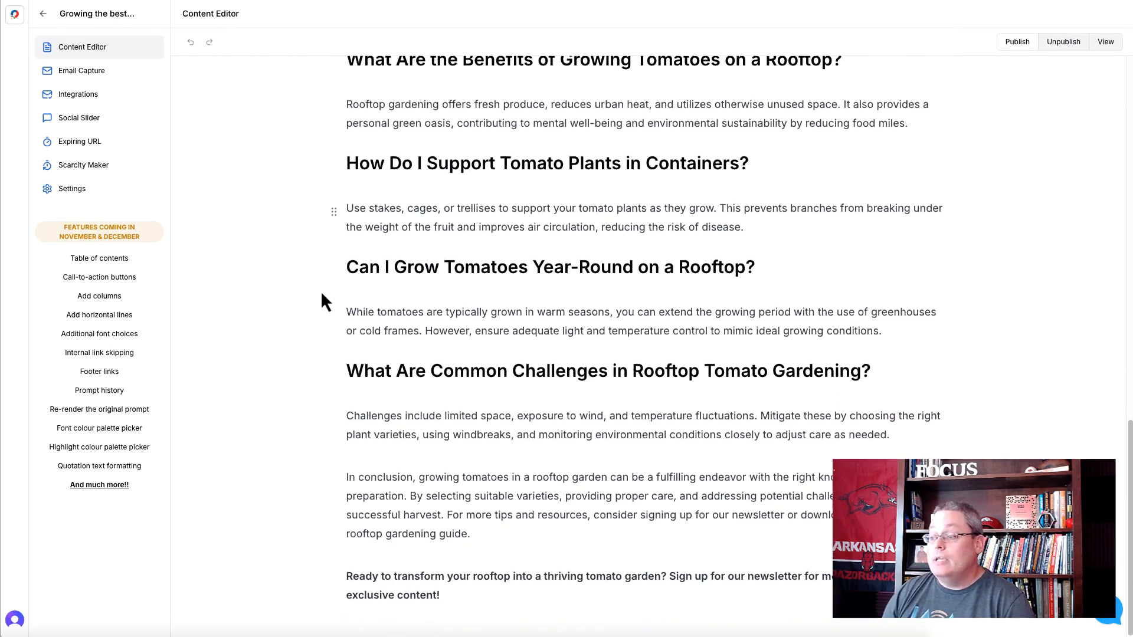
scroll(321, 295, up, 16)
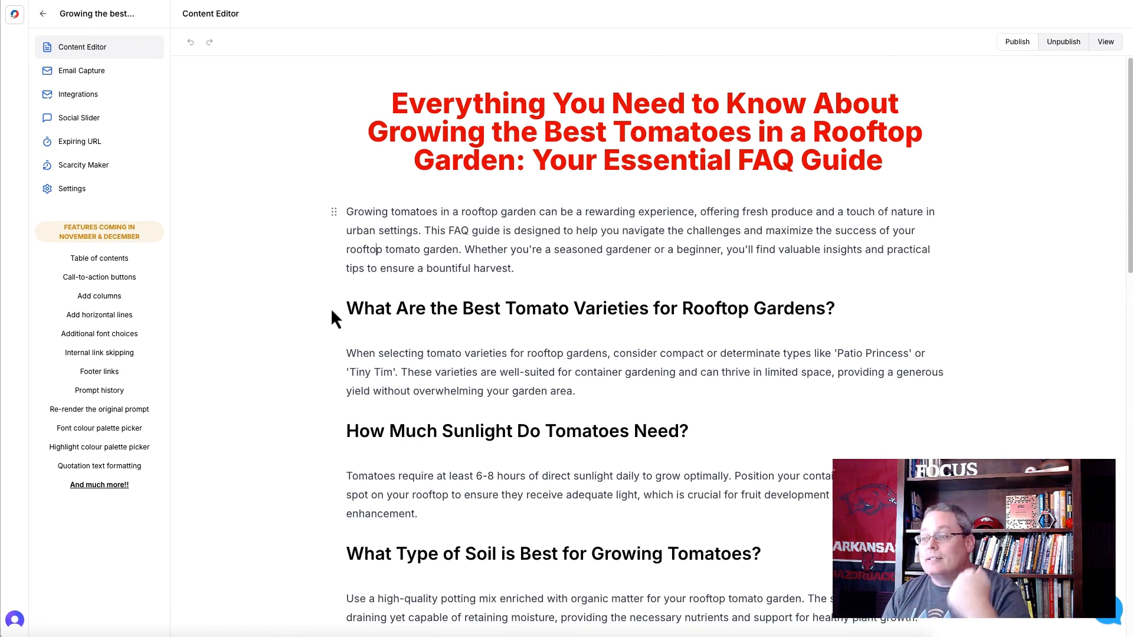
- Select the closing newsletter call to action at the end of the FAQ guide and open its link entry
scroll(331, 313, down, 8)
scroll(331, 309, down, 8)
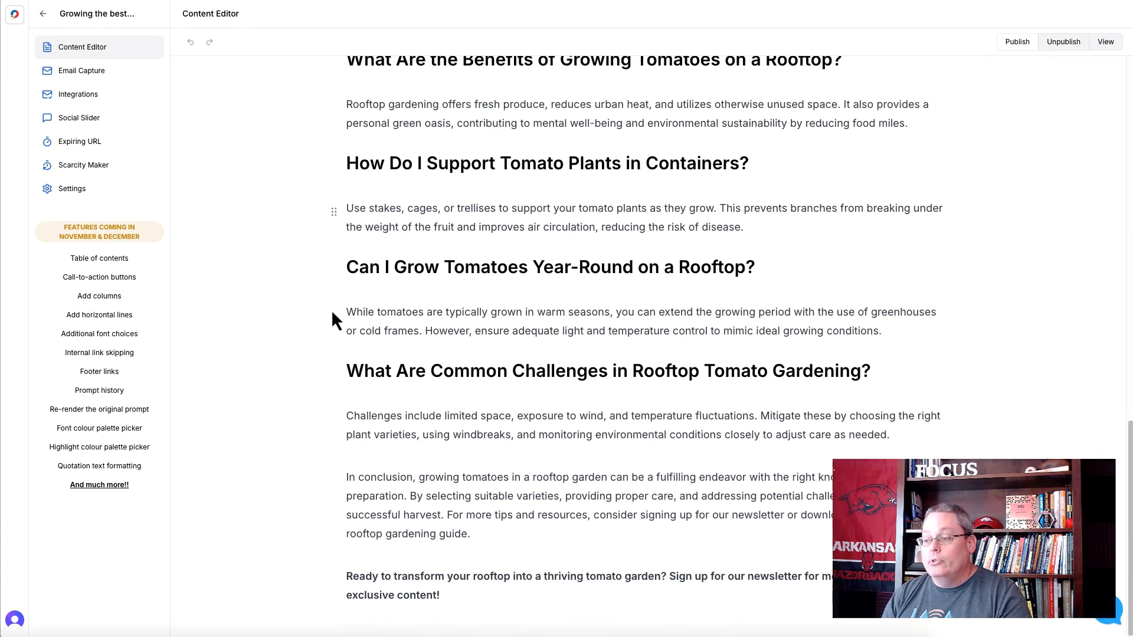
triple_click(405, 575)
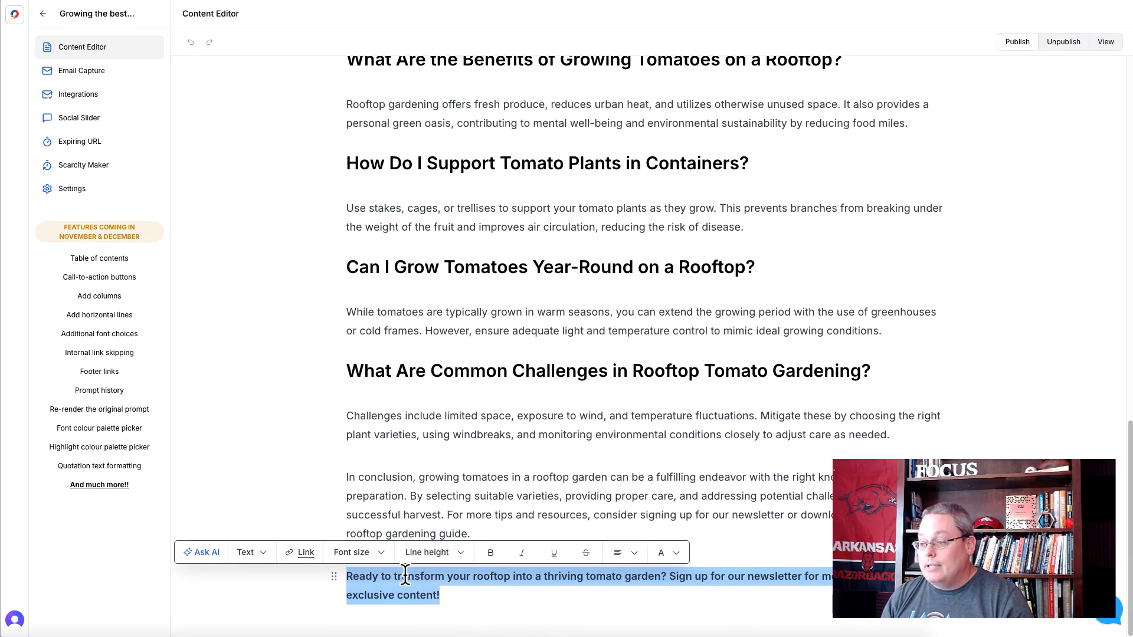
click(299, 554)
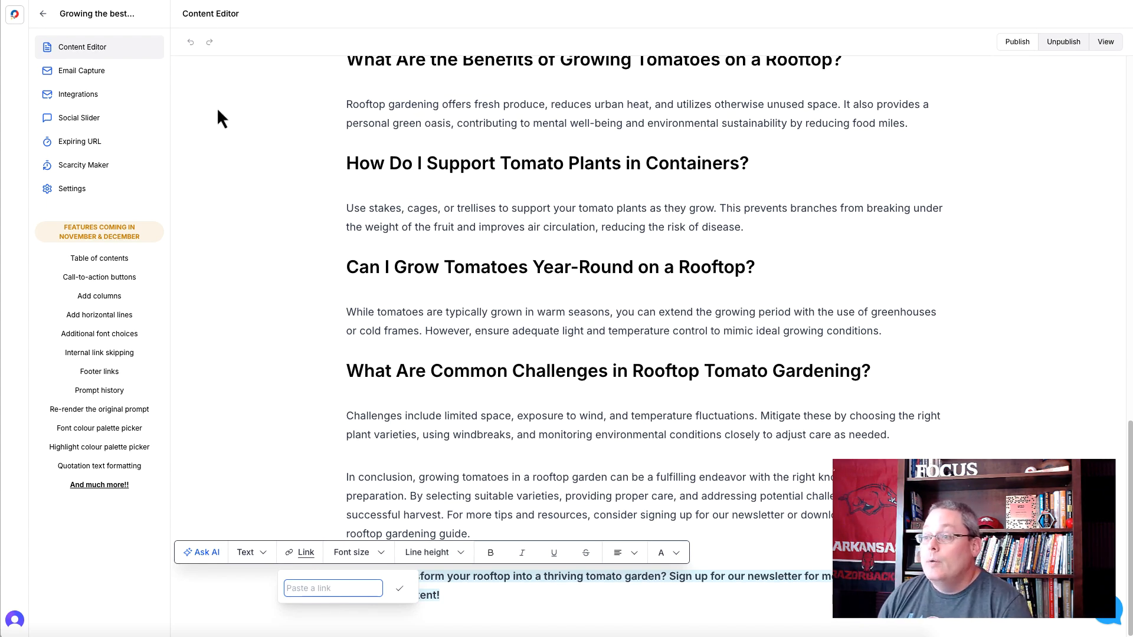
- Start another lead magnet named "Growing the best tomatoes in a roof-top garden 3" and assign it the category "tomatoes"
click(13, 19)
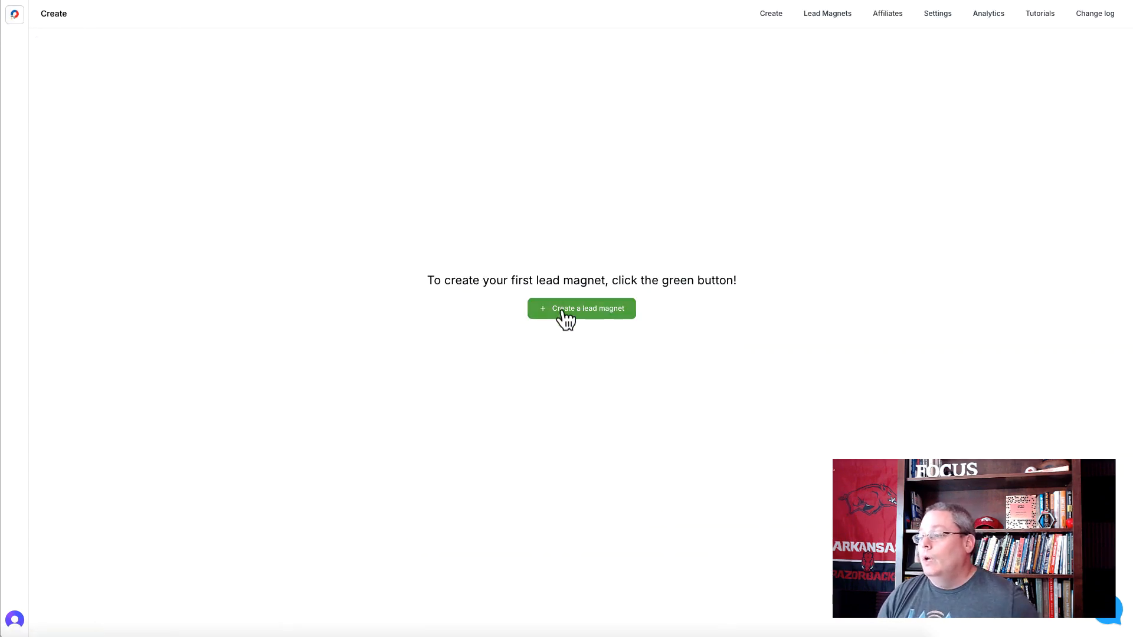
click(563, 311)
text(Growing the best tomatoes in a roof-top garden)
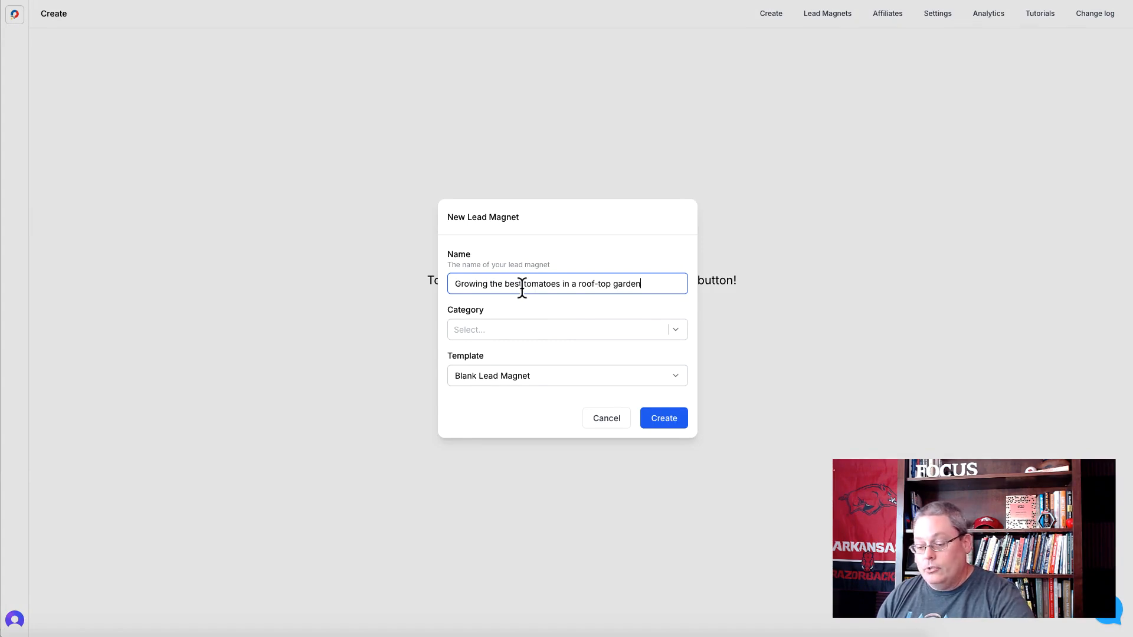
text(3)
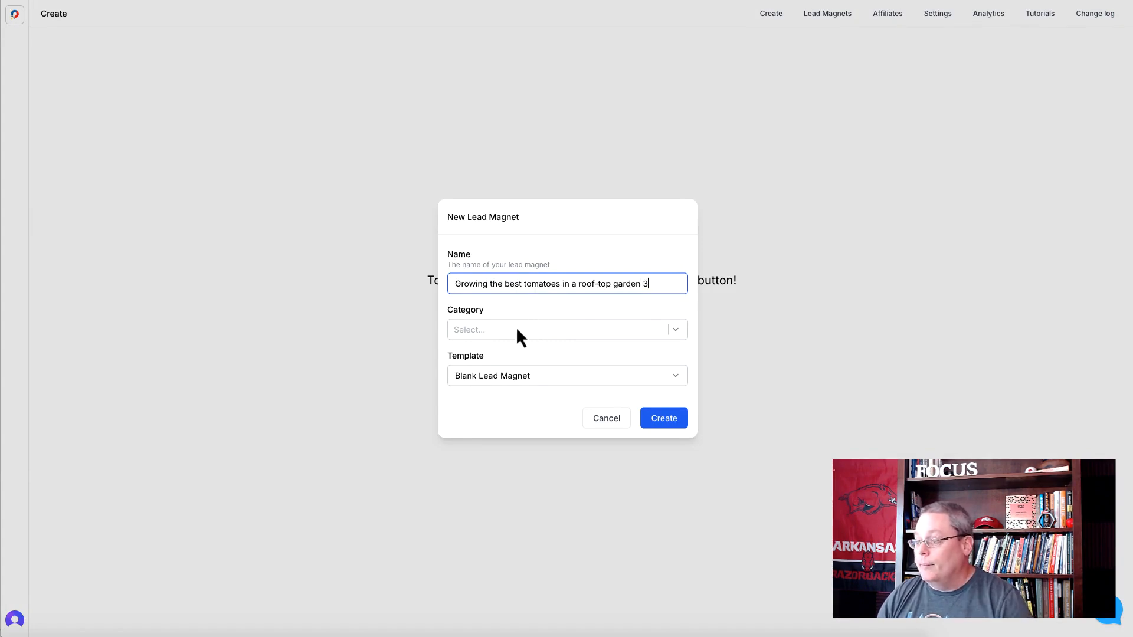
click(516, 328)
click(483, 281)
click(519, 220)
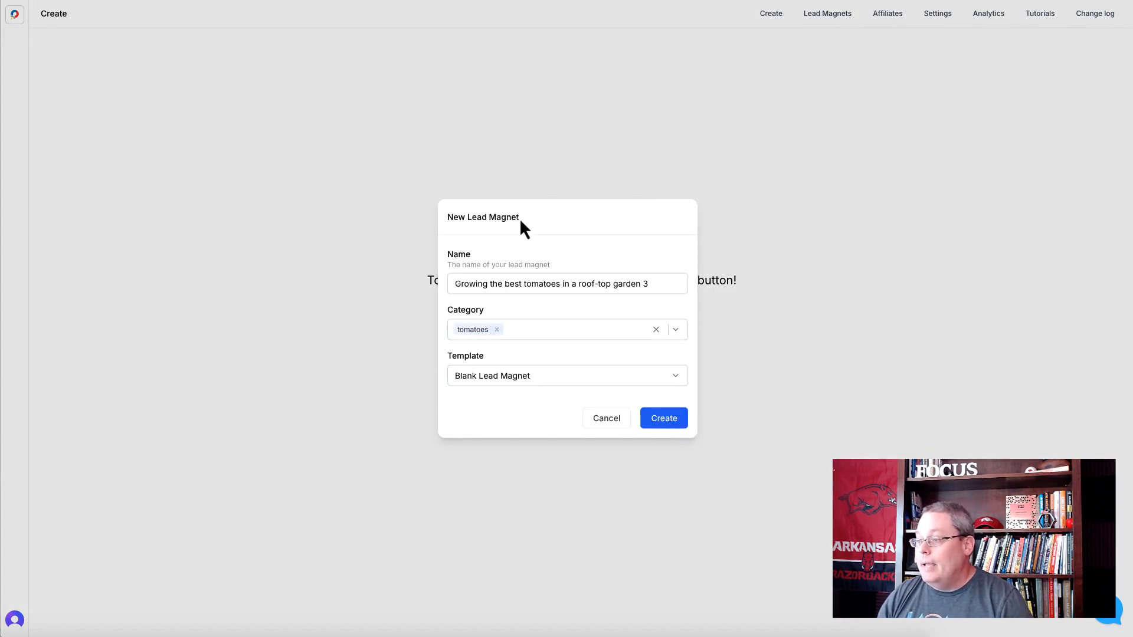
- Create it from the Micro Course Creator with Video Suggestions template with the prompt "Growing the best tomatoes in a roof-top garden"
click(516, 376)
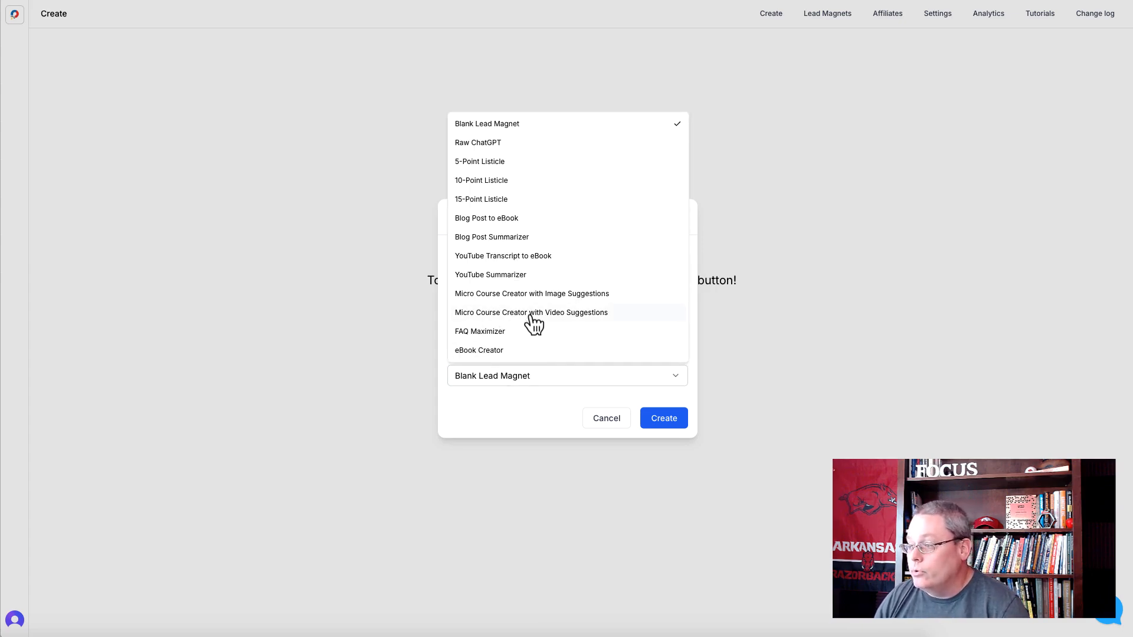
click(530, 315)
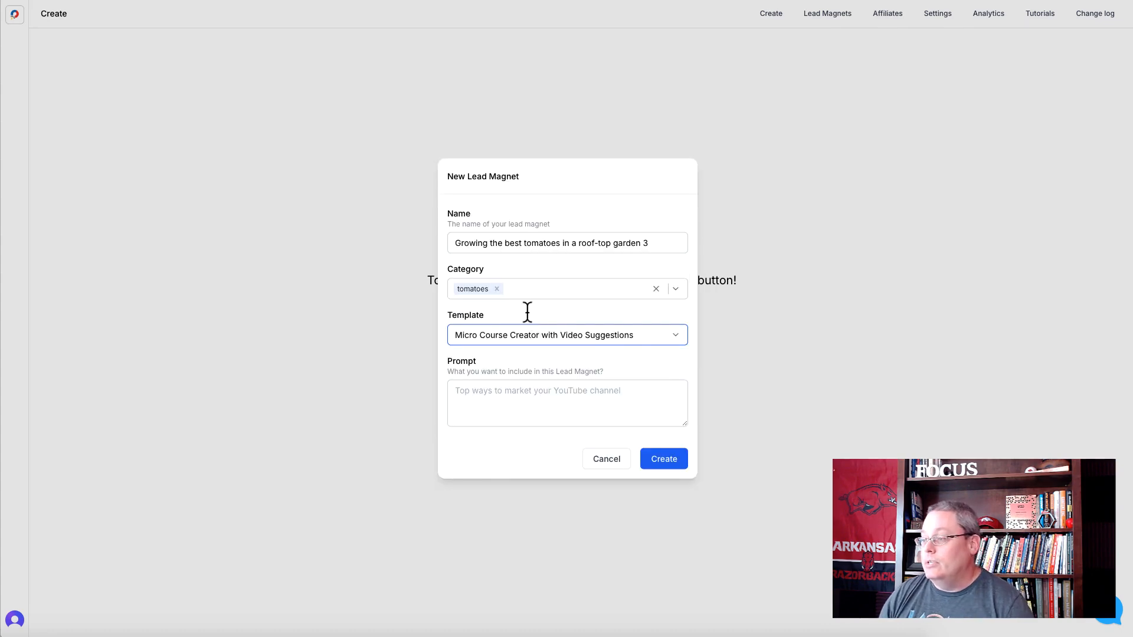
click(480, 392)
text(Growing the best tomatoes in a roof-top garden)
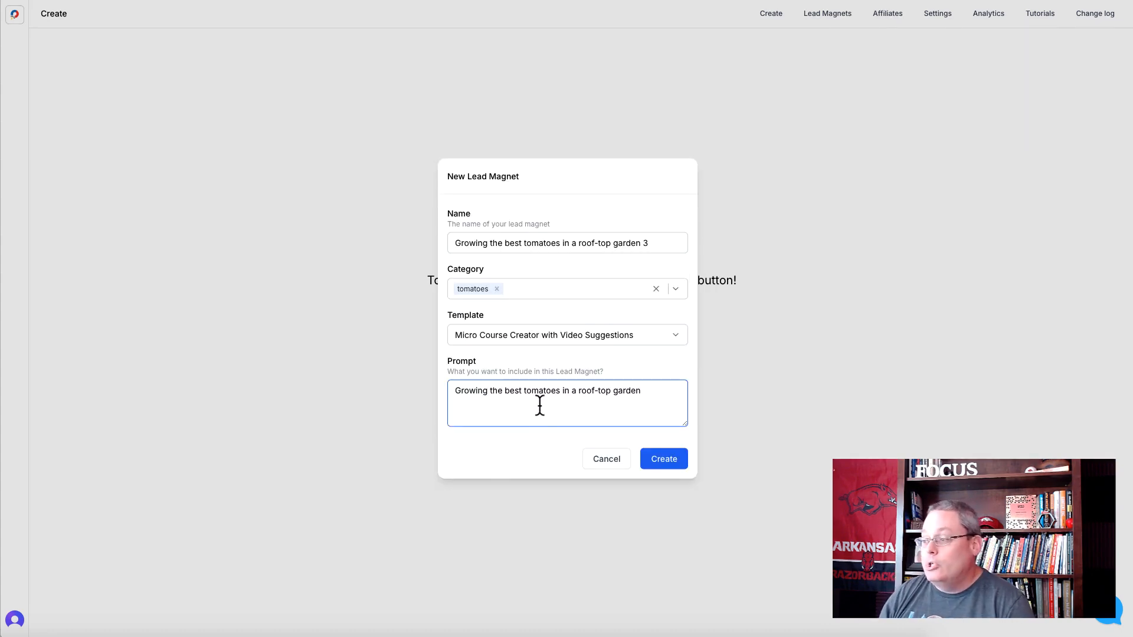
click(661, 463)
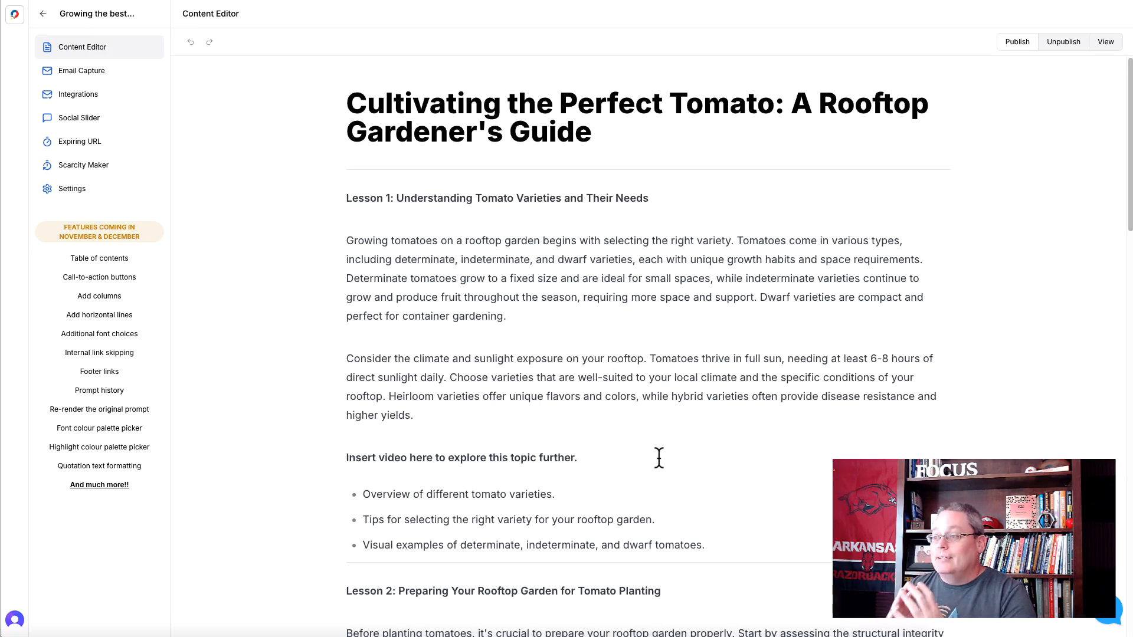
- Center the micro course's title and break it into two lines after "Cultivating the Perfect Tomato:"
drag(356, 100, 641, 129)
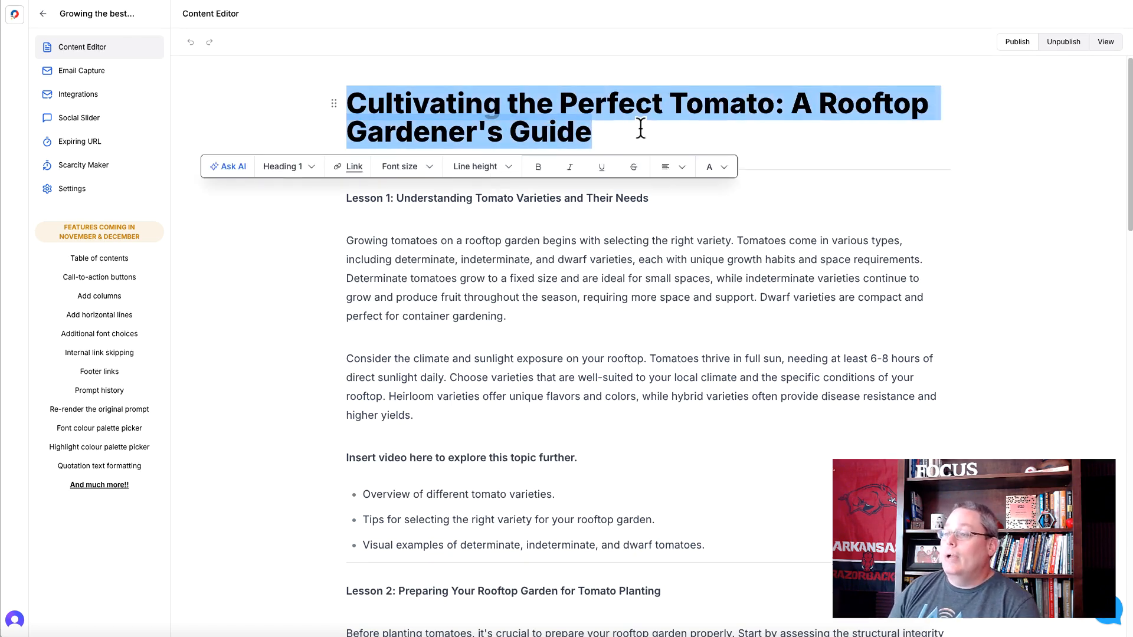
click(670, 168)
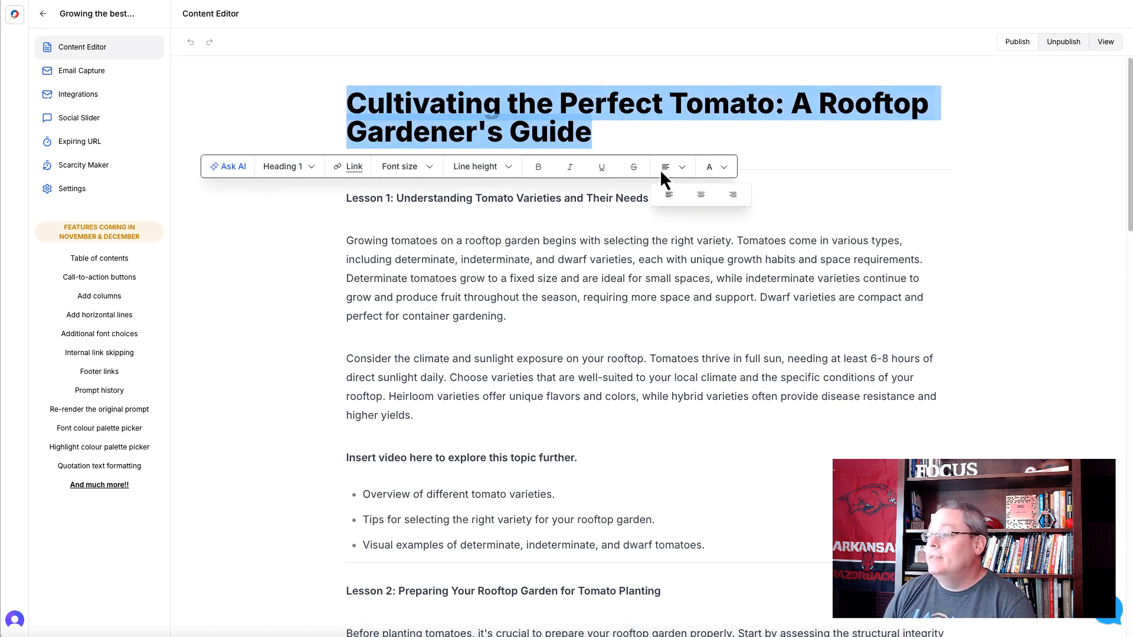
click(701, 197)
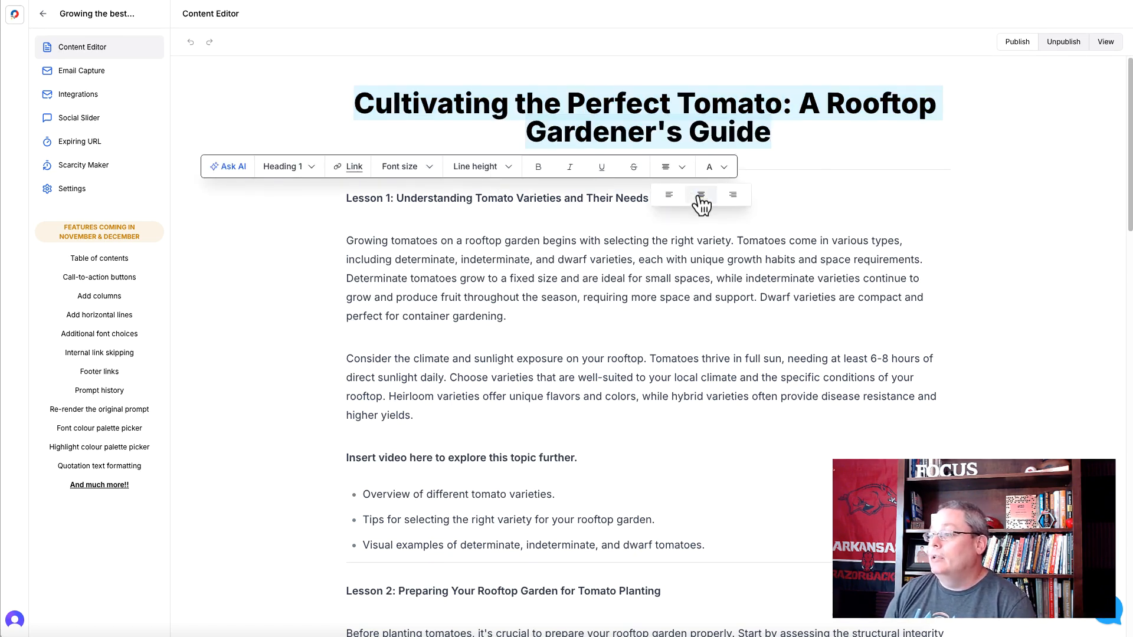
triple_click(799, 104)
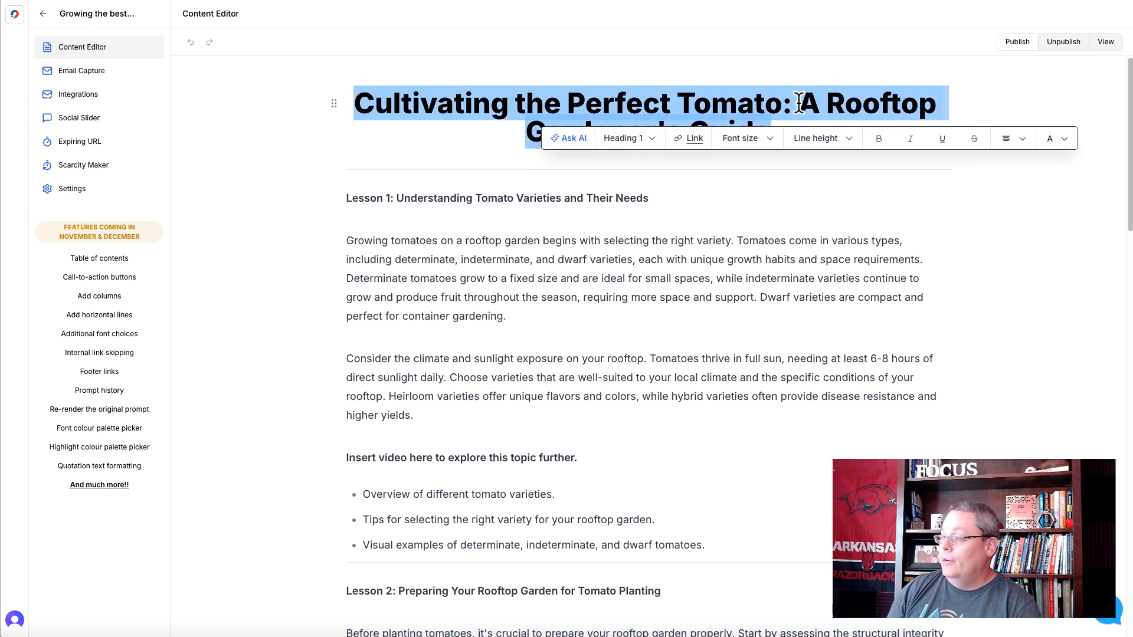
click(790, 104)
key(Return)
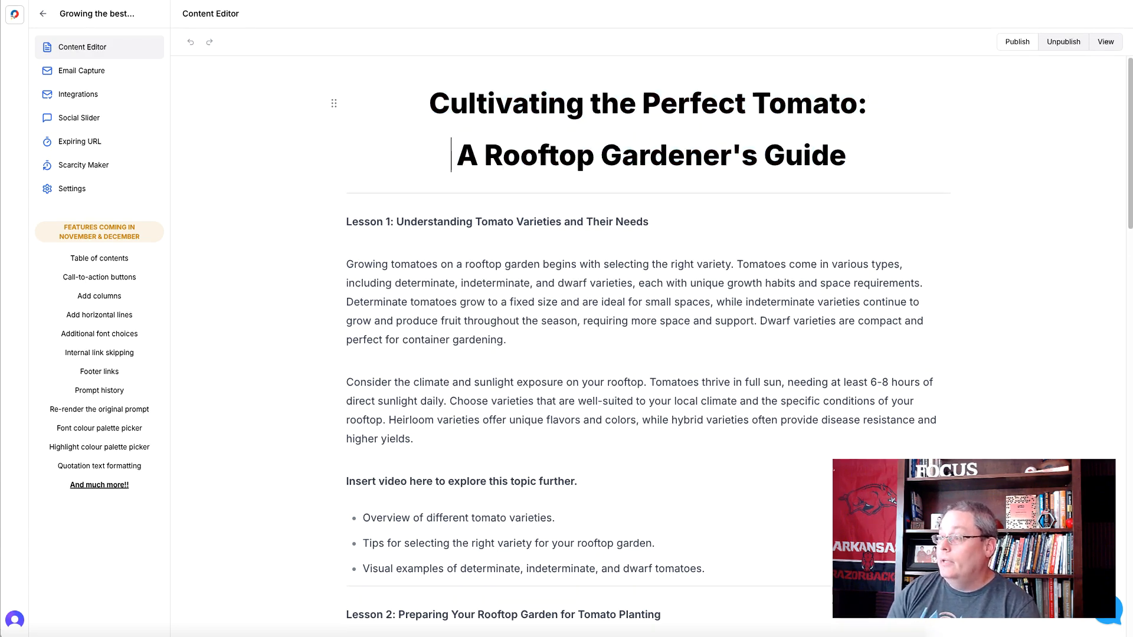
key(BackSpace)
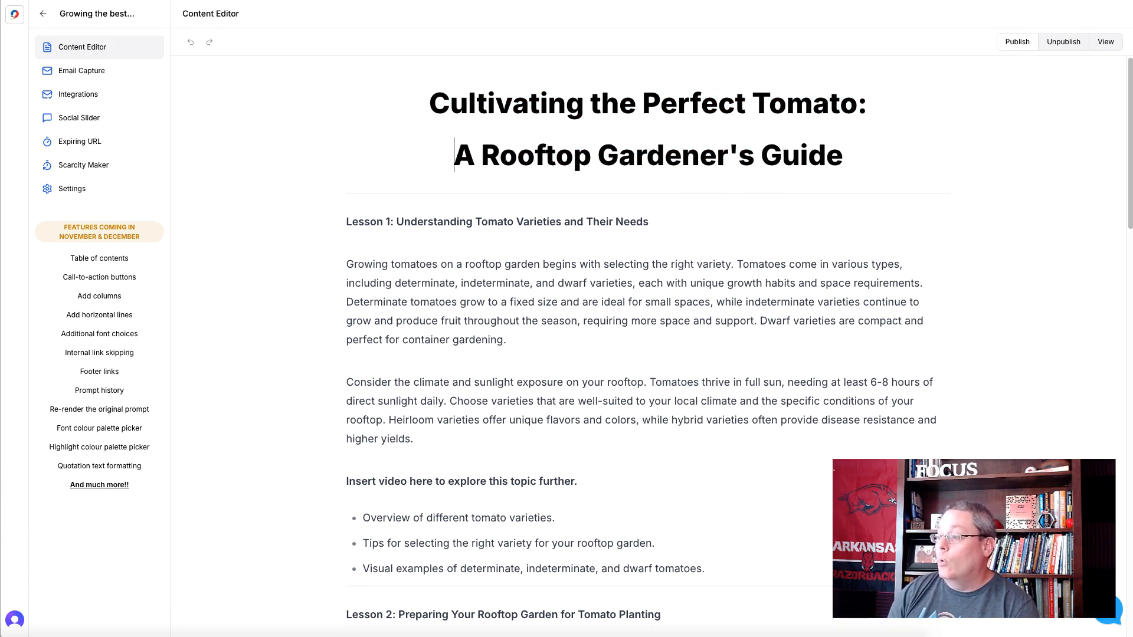
- Give the title's second line, "A Rooftop Gardener's Guide", a red background
triple_click(527, 148)
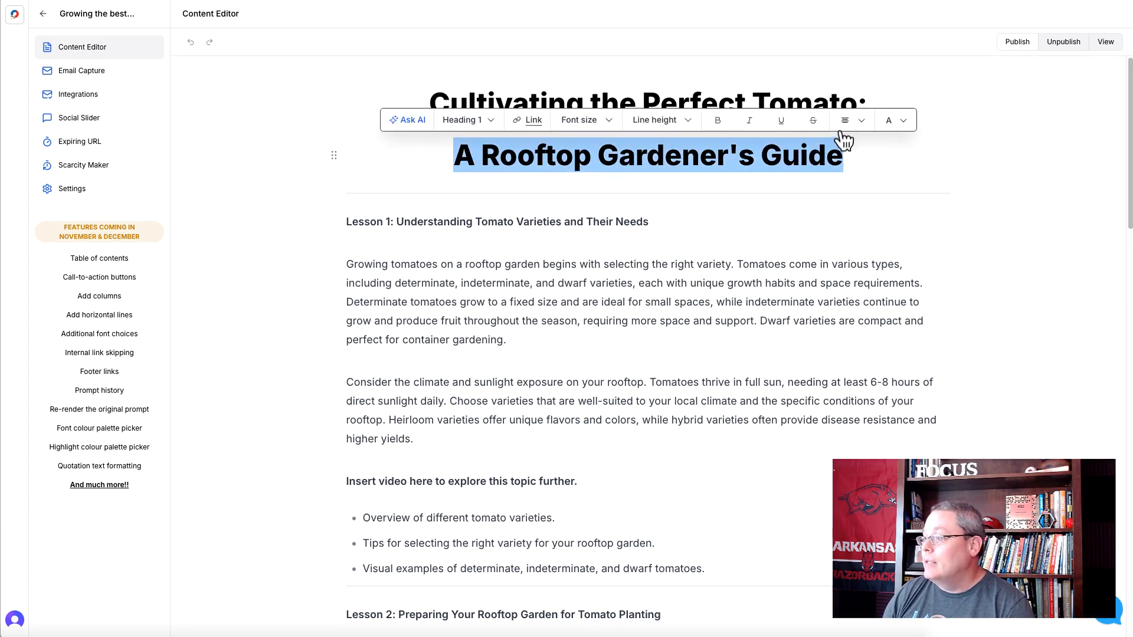
click(903, 123)
scroll(921, 248, down, 3)
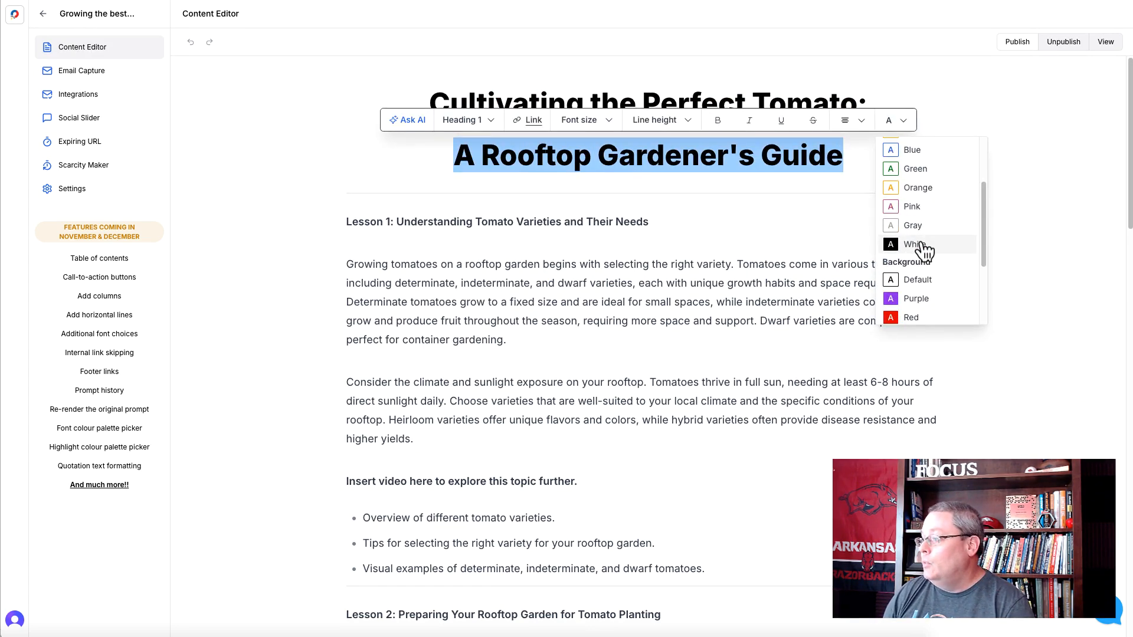
click(922, 299)
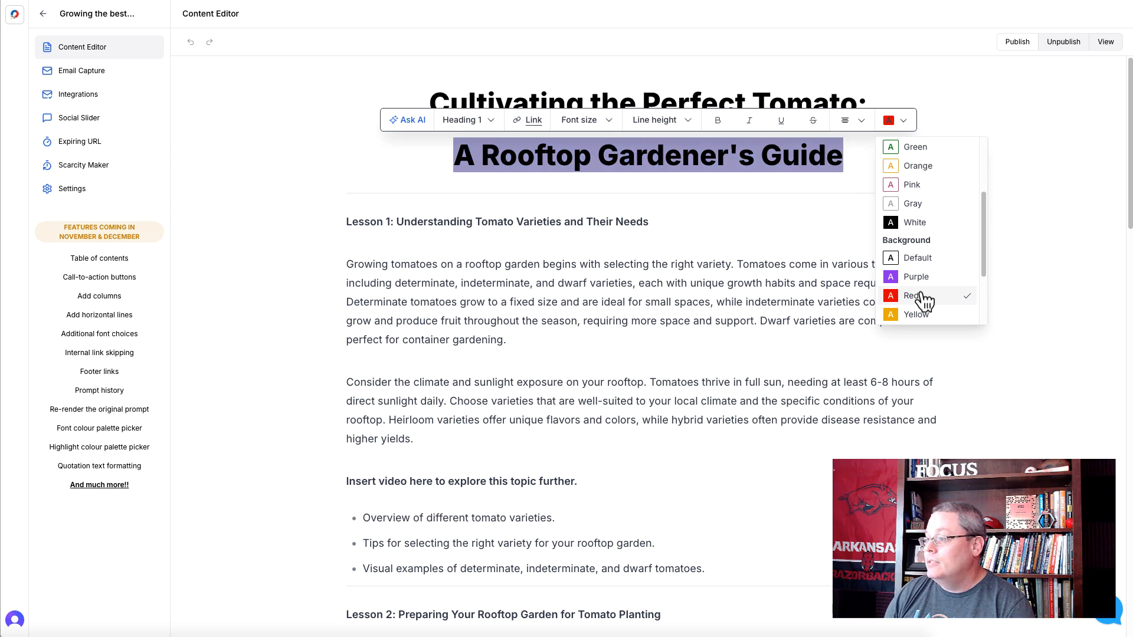
click(463, 219)
- Set the line height of both title lines to 43px and their text color to white
drag(432, 104, 855, 157)
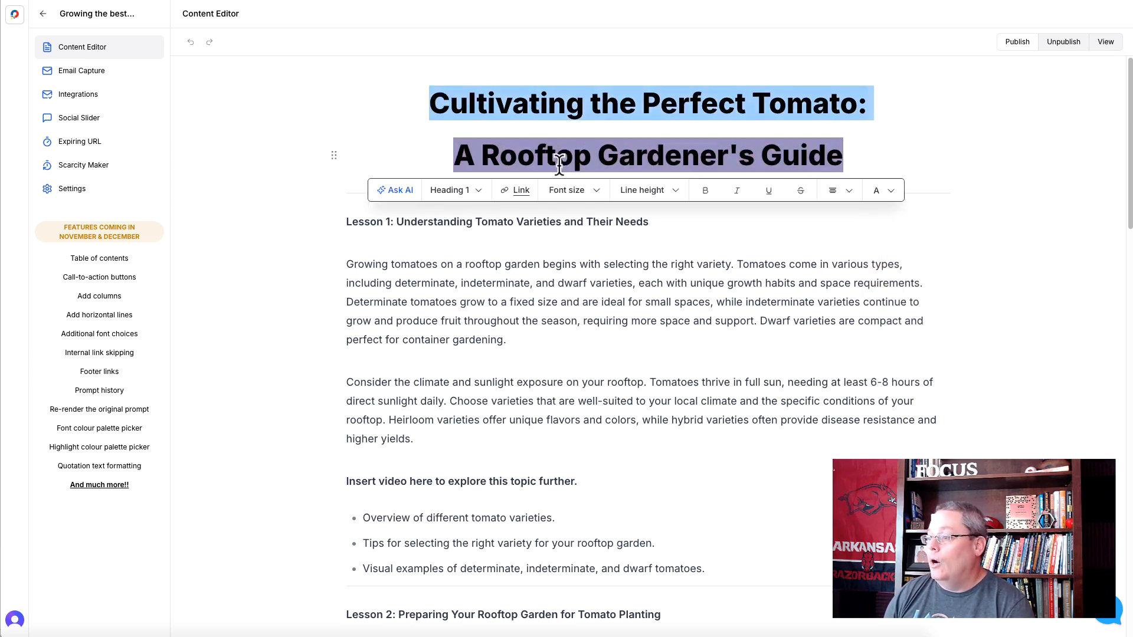
click(668, 199)
mouse_move(663, 223)
mouse_down()
mouse_move(638, 223)
mouse_move(672, 218)
mouse_move(652, 219)
mouse_up()
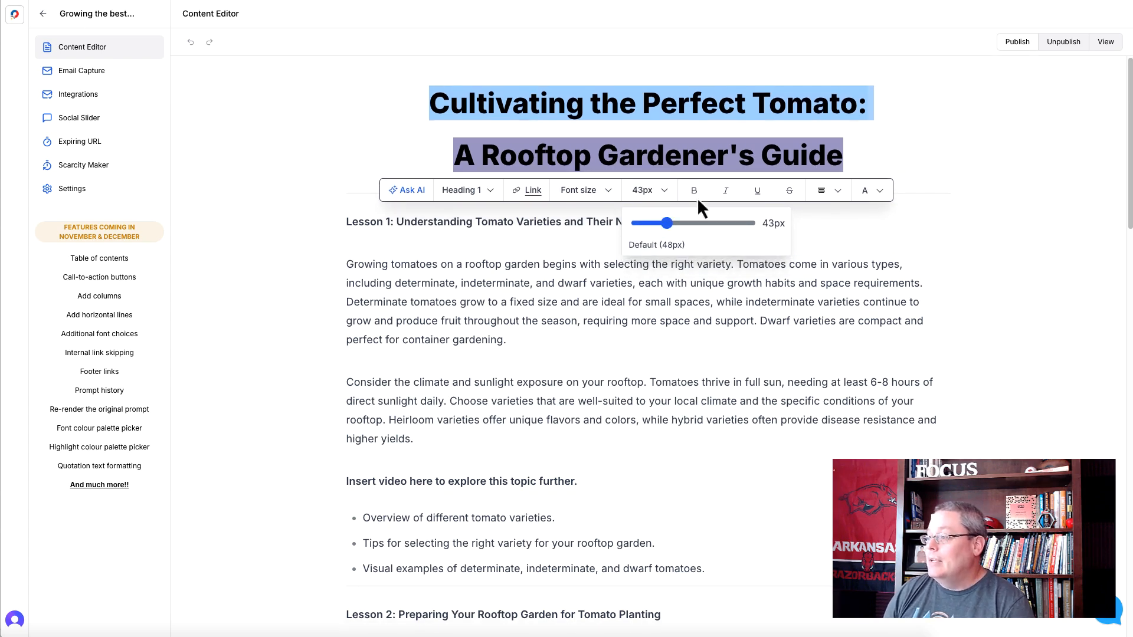
click(879, 195)
click(880, 192)
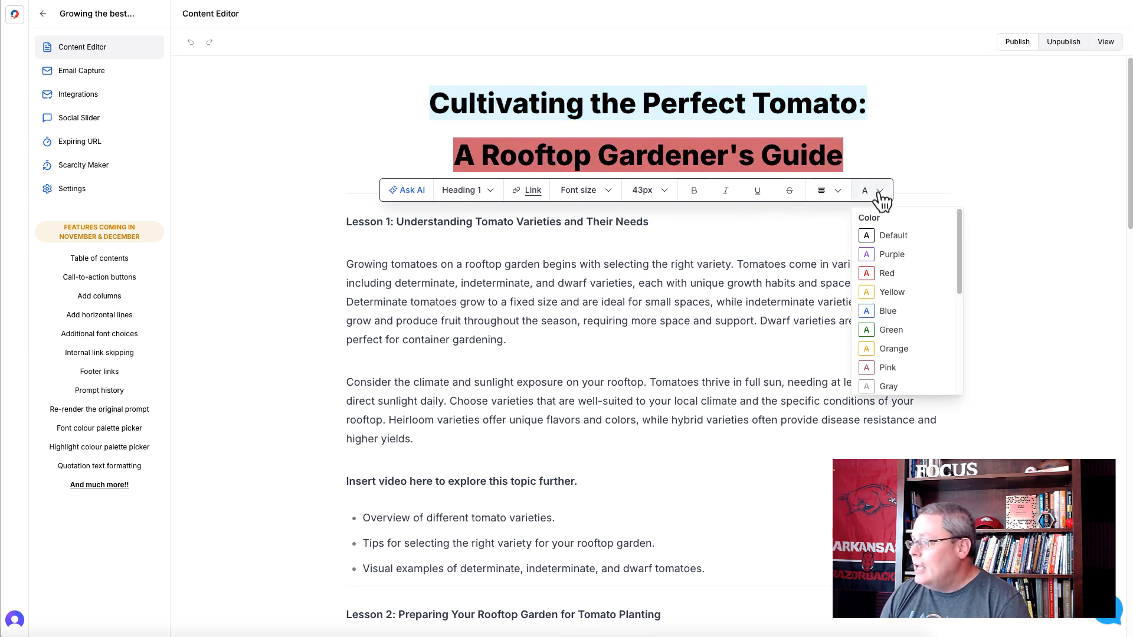
scroll(896, 372, down, 1)
click(894, 386)
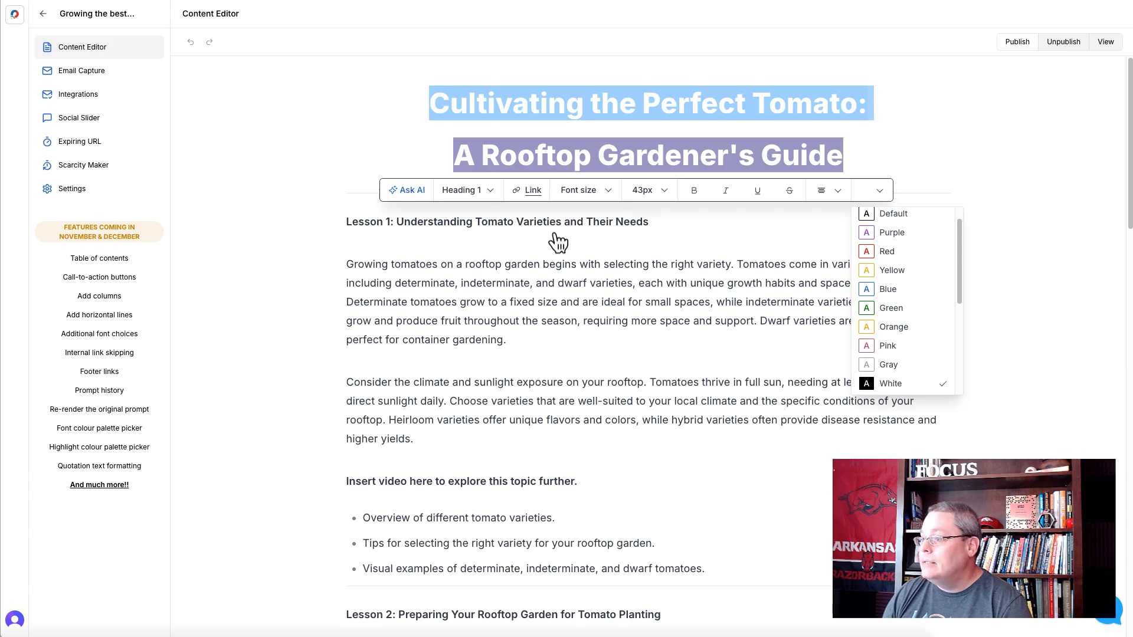
- Delete the title's first line, "Cultivating the Perfect Tomato:", and put it back above the red line
click(423, 146)
triple_click(486, 112)
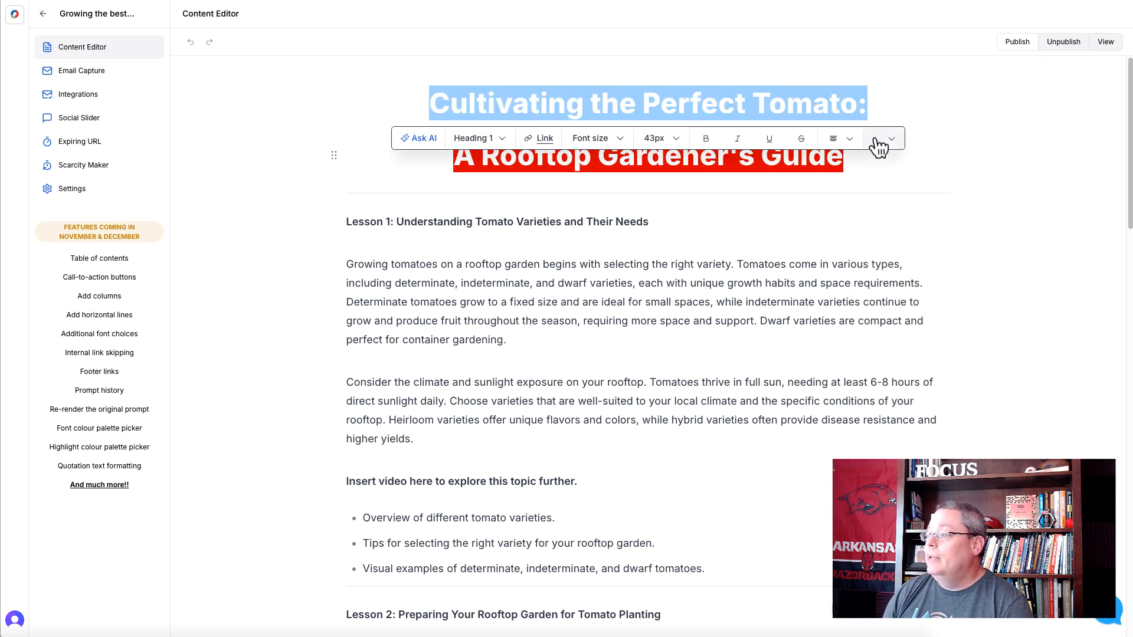
click(434, 117)
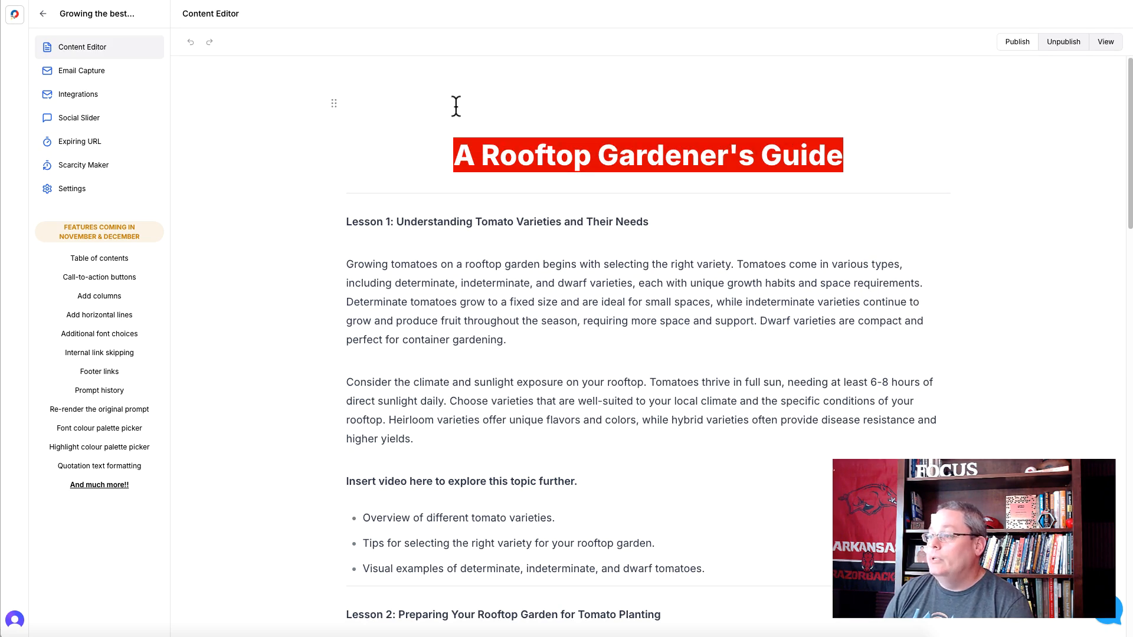
triple_click(454, 106)
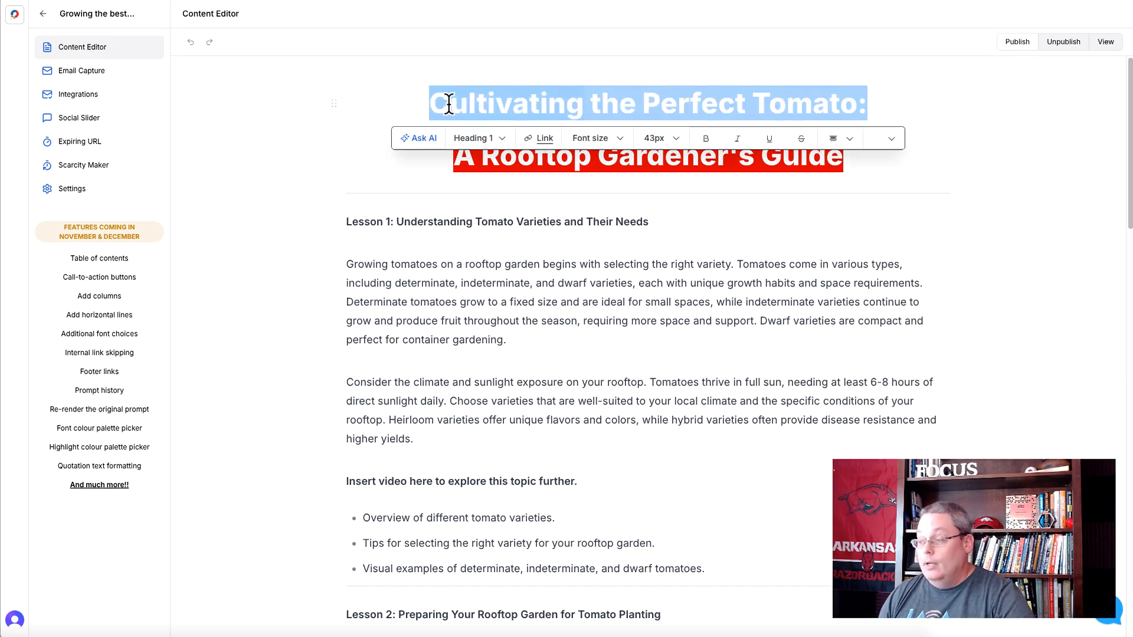
key(BackSpace)
click(455, 133)
key(BackSpace)
key(BackSpace)
key(BackSpace)
key(BackSpace)
key(BackSpace)
key(BackSpace)
key(BackSpace)
key(BackSpace)
key(BackSpace)
key(BackSpace)
key(BackSpace)
key(BackSpace)
key(BackSpace)
key(BackSpace)
key(BackSpace)
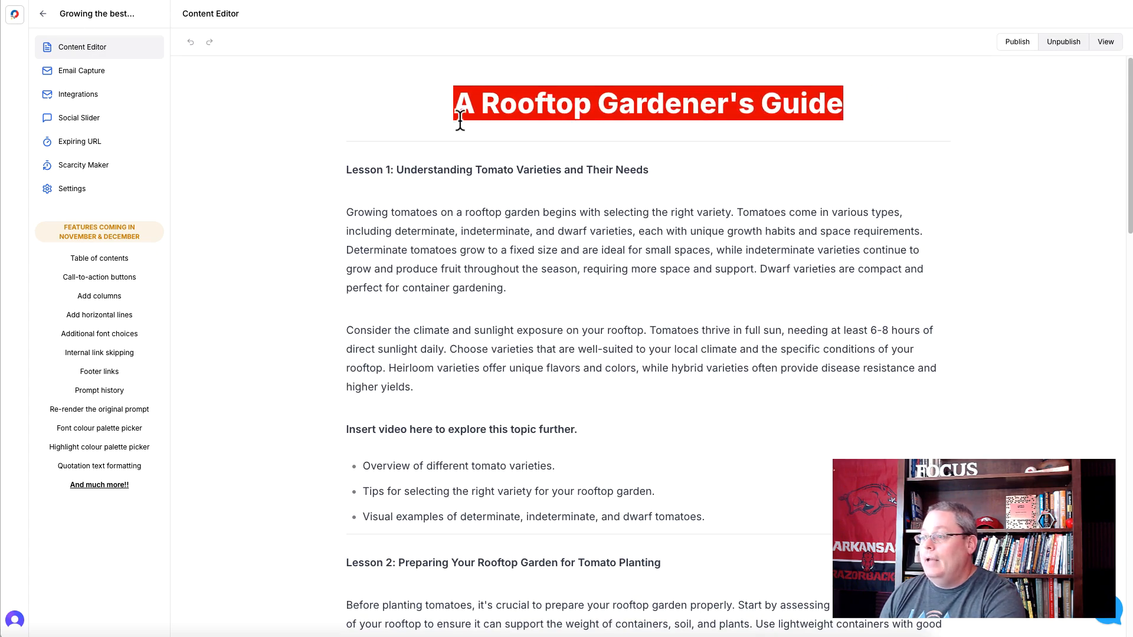
key(Return)
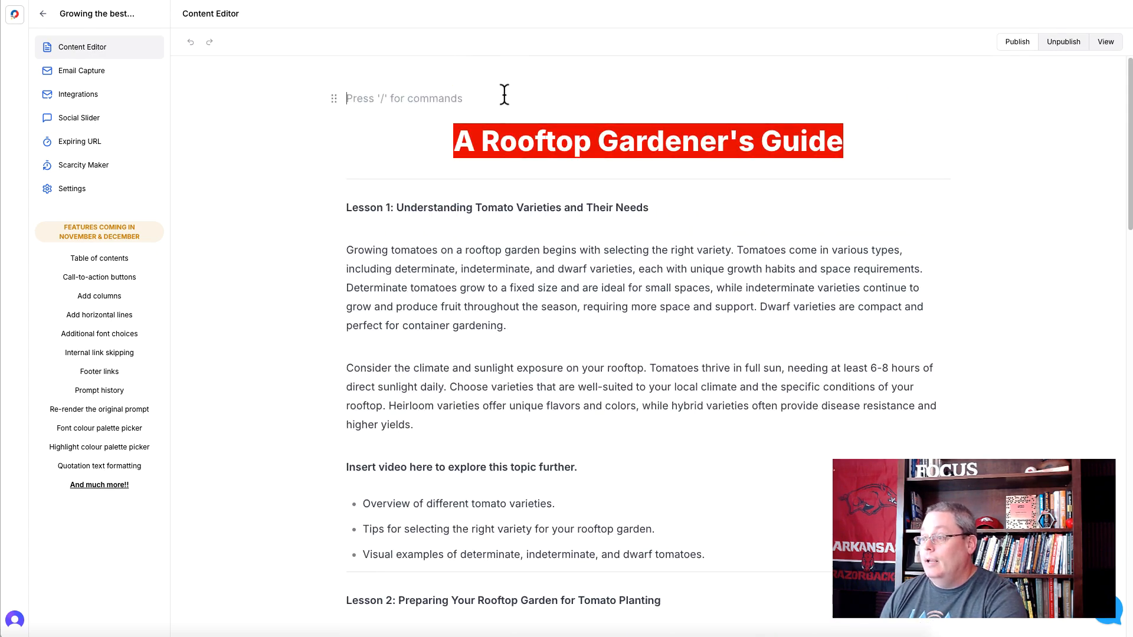
text(Cultivating)
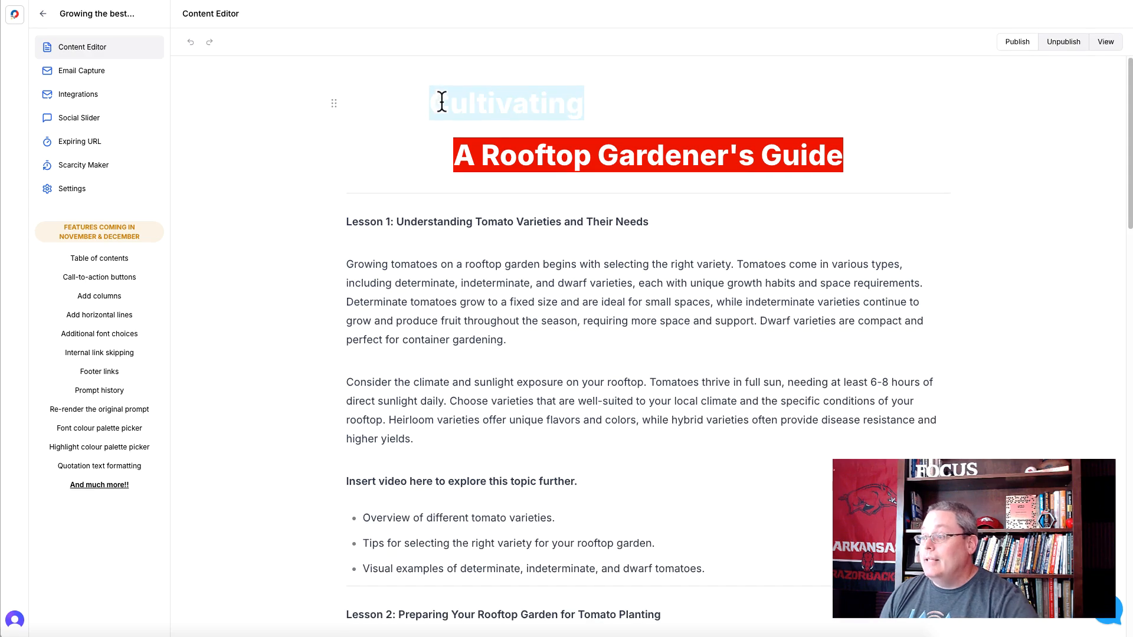
- Reset the title's first line to the default text color and remove the colon after "Tomato"
triple_click(442, 101)
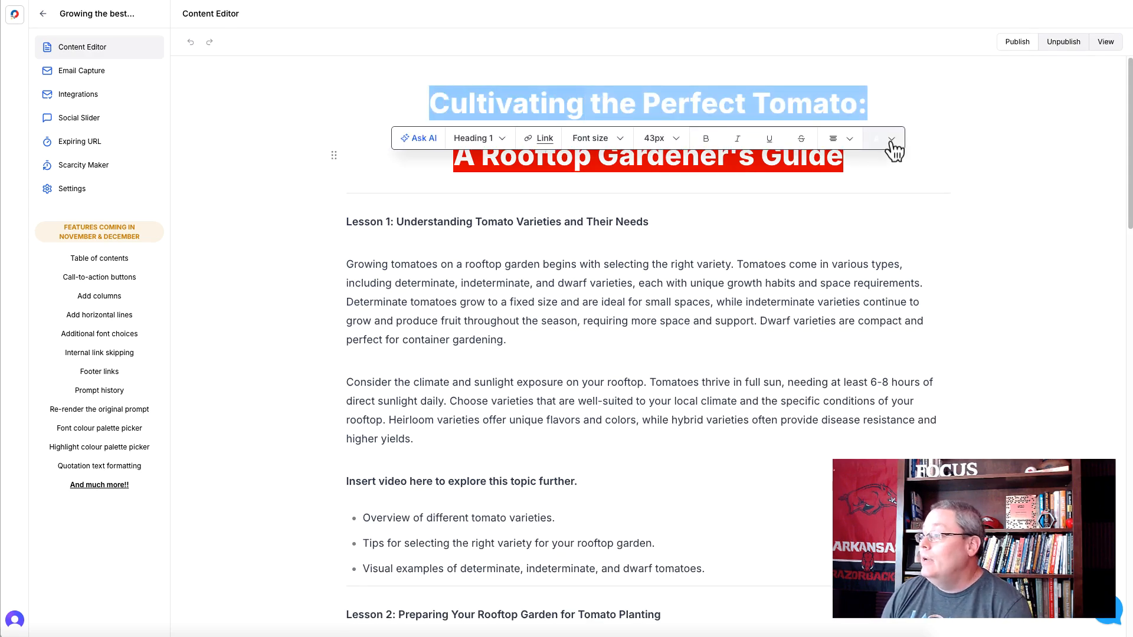
click(891, 142)
click(903, 185)
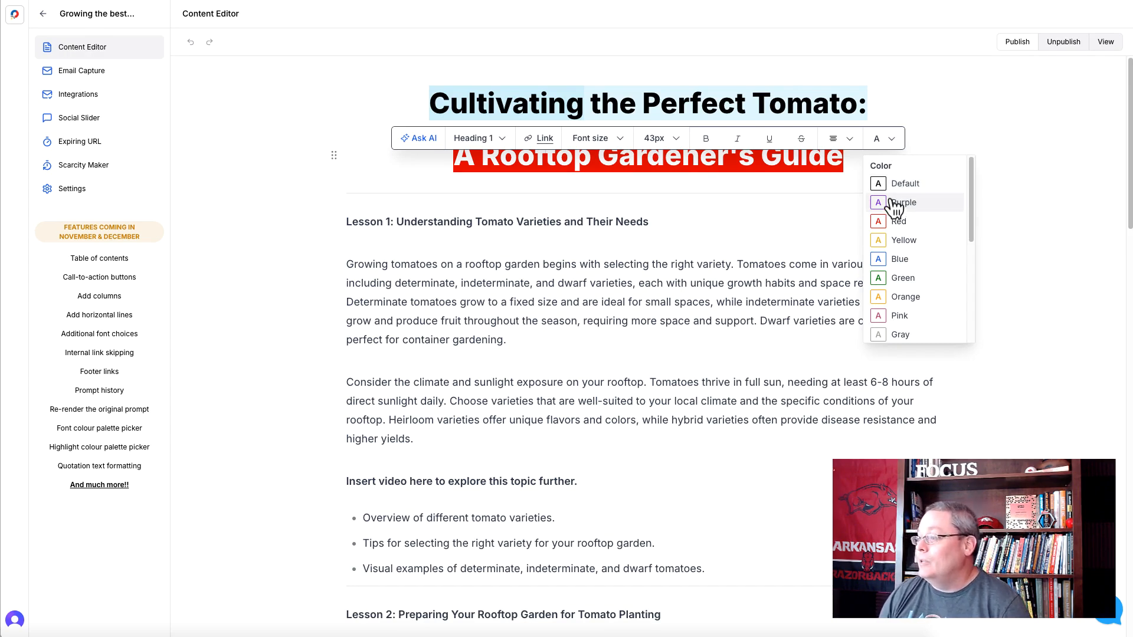
click(864, 103)
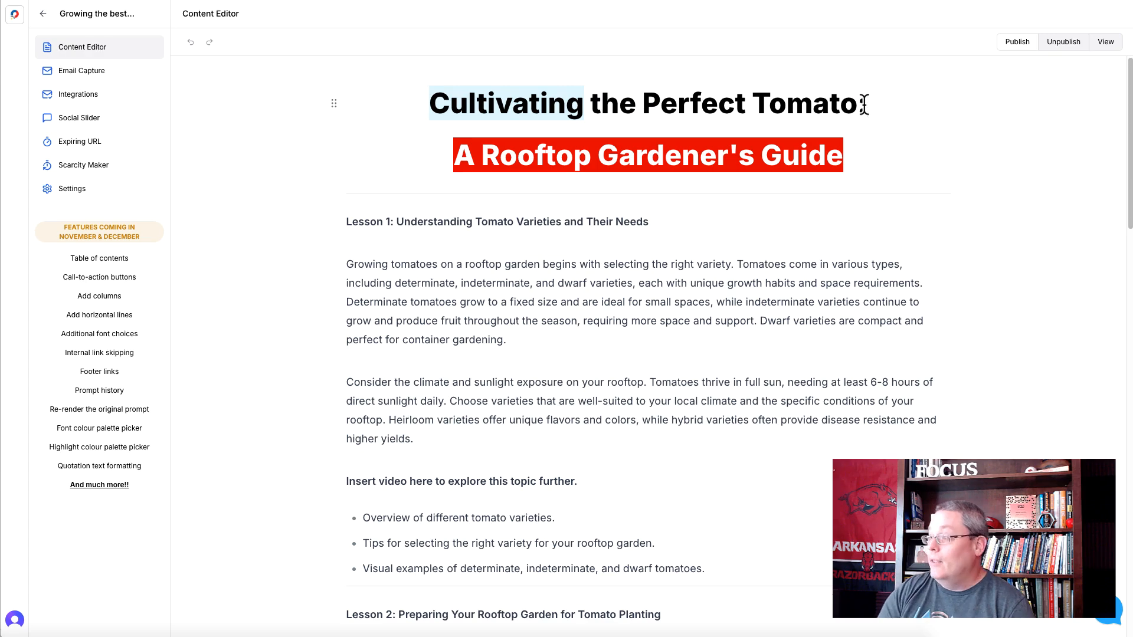
key(BackSpace)
triple_click(517, 108)
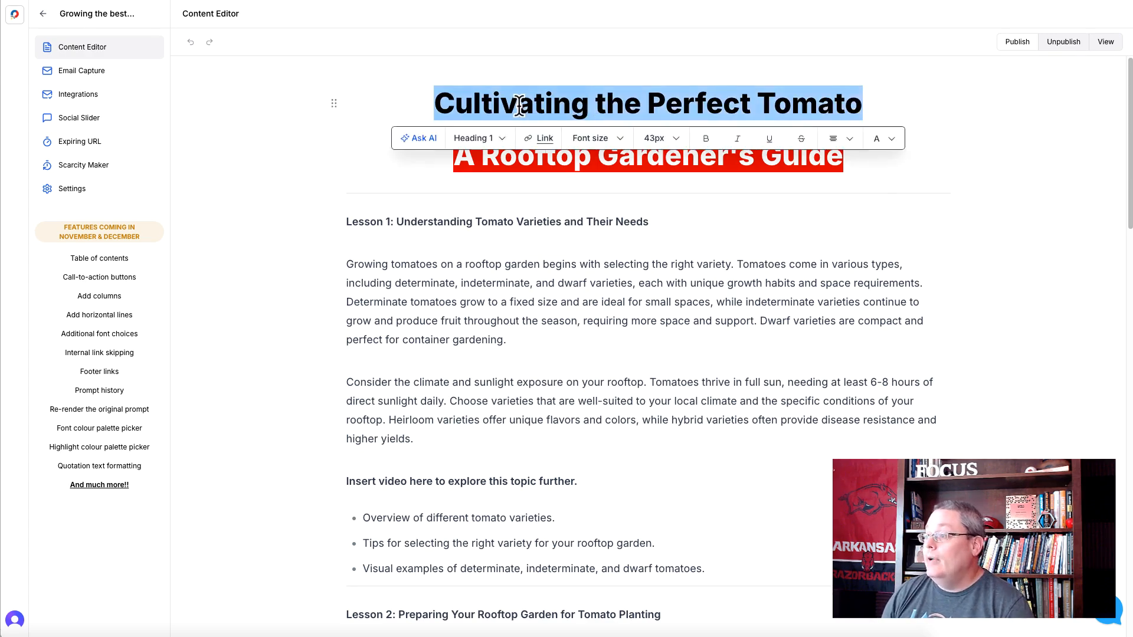
click(889, 142)
scroll(902, 272, down, 5)
scroll(909, 277, down, 1)
scroll(926, 159, up, 3)
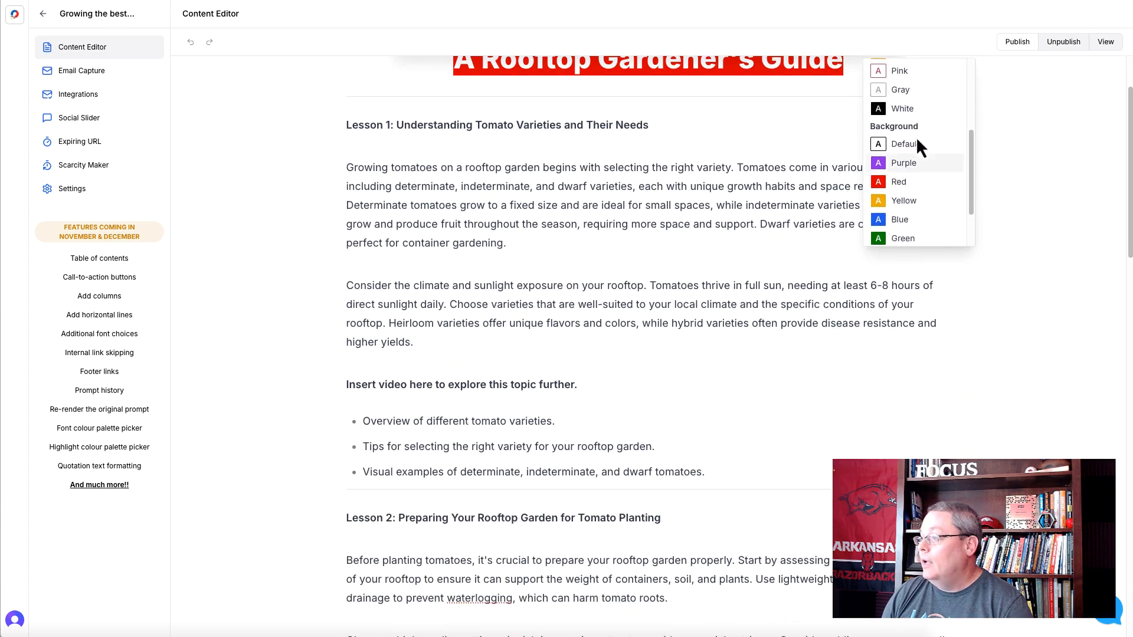
scroll(720, 304, up, 1)
click(417, 222)
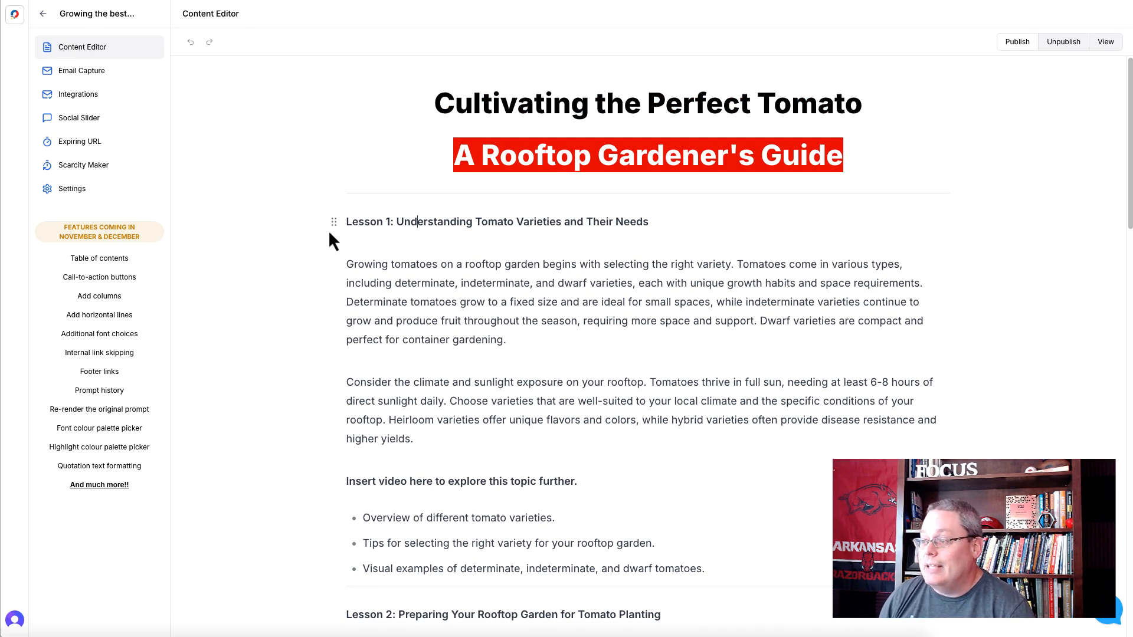
- Examine Lesson 1's heading, its video placeholder line and the bulleted suggestions for the video's content
drag(346, 223, 676, 218)
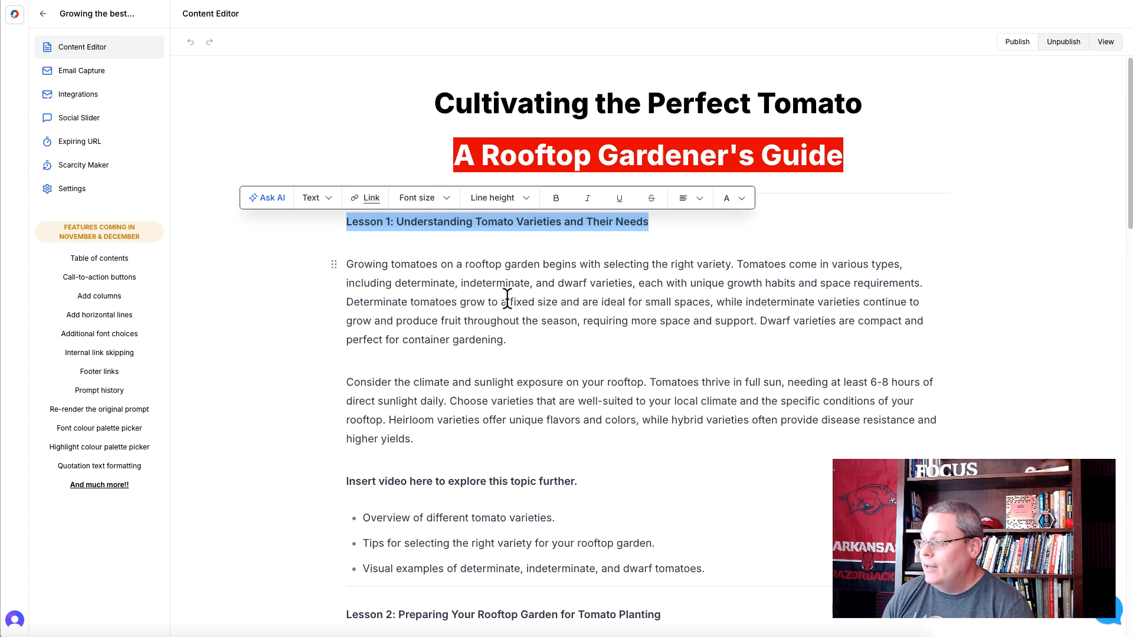
scroll(401, 321, down, 3)
scroll(428, 320, down, 2)
double_click(419, 349)
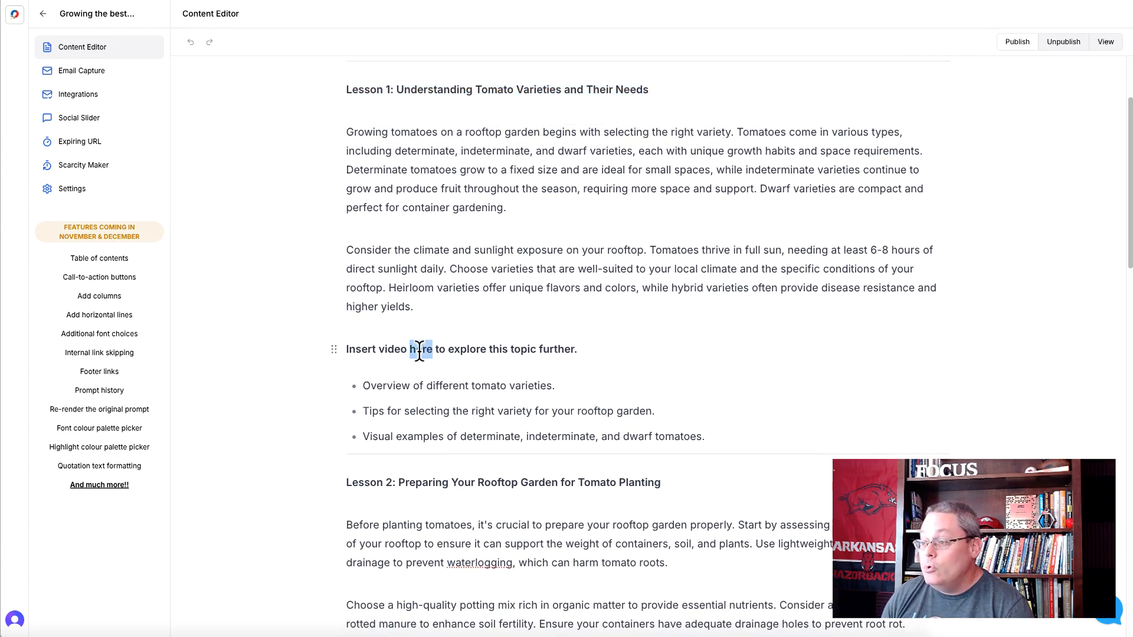
triple_click(419, 349)
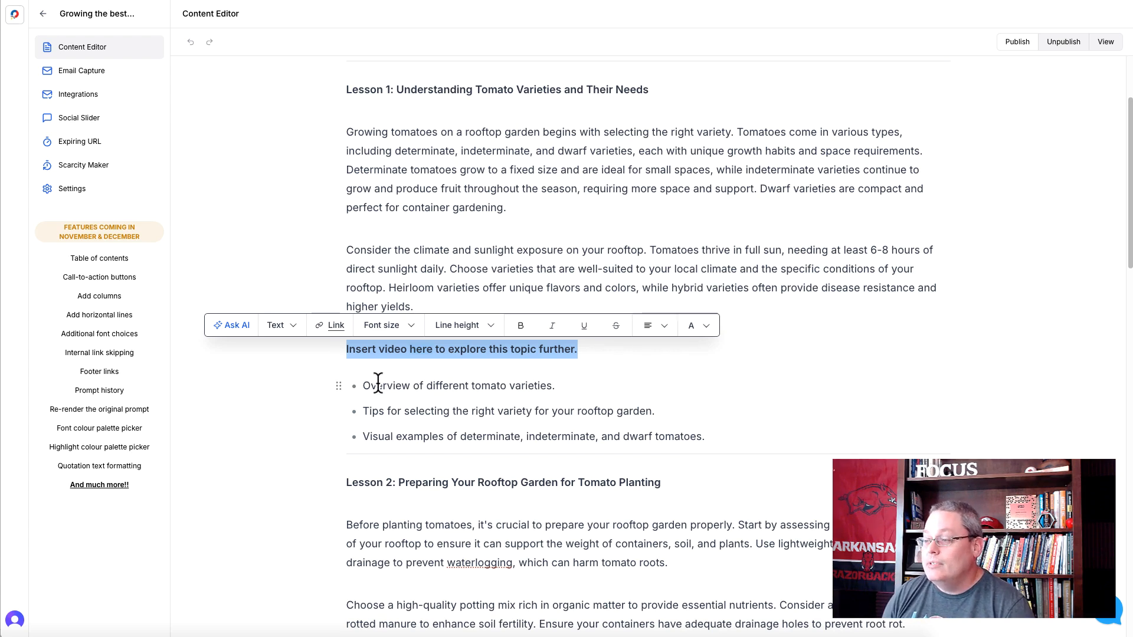
drag(365, 387, 728, 446)
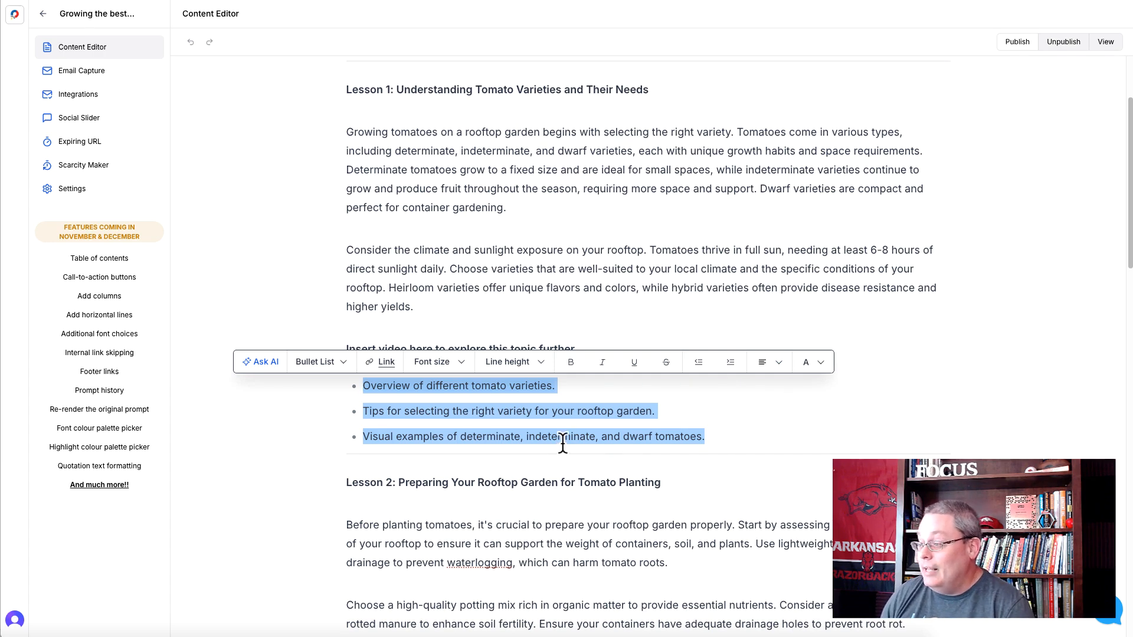
click(715, 436)
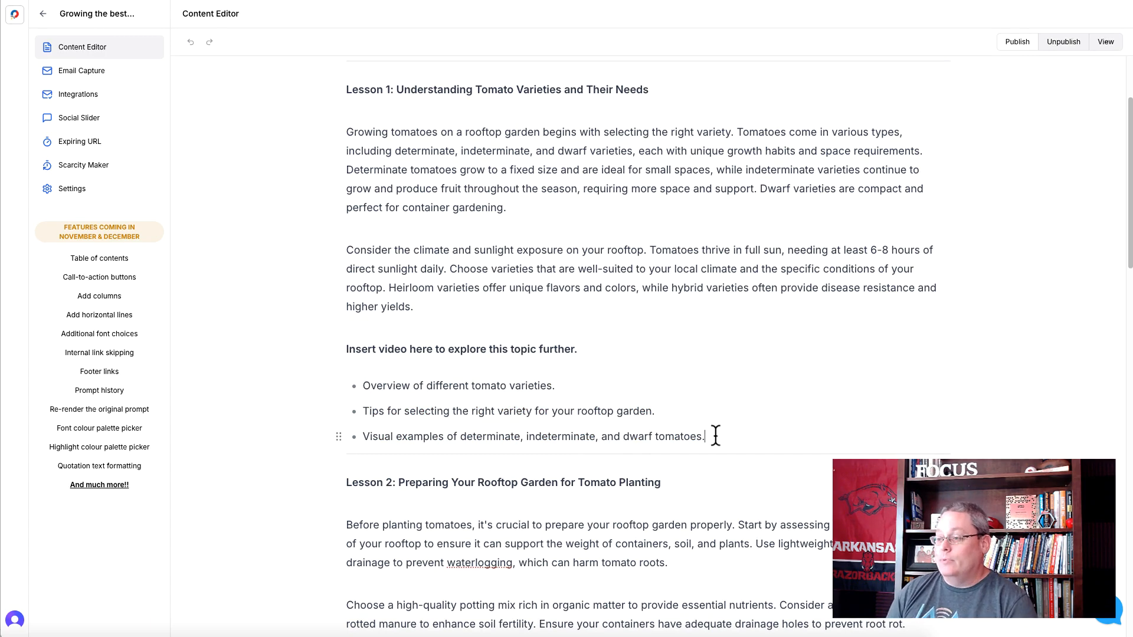
- Review the video placeholders and content suggestions in Lessons 2 and 3, and return to Lesson 1's text and placeholder
scroll(711, 437, down, 6)
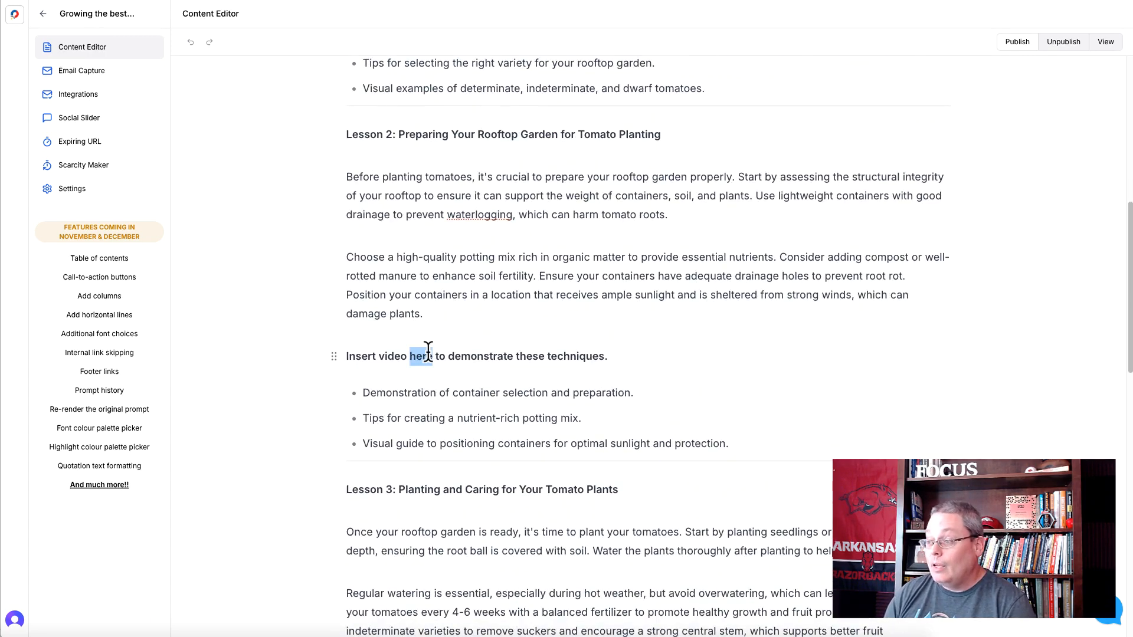
triple_click(427, 355)
scroll(463, 380, down, 5)
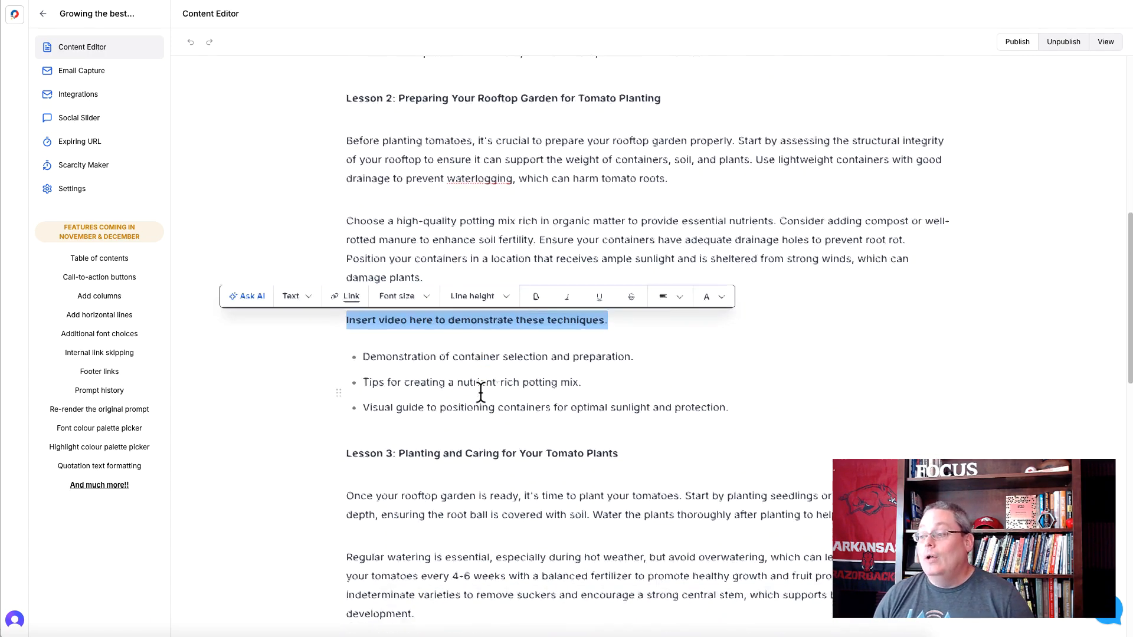
scroll(481, 391, down, 1)
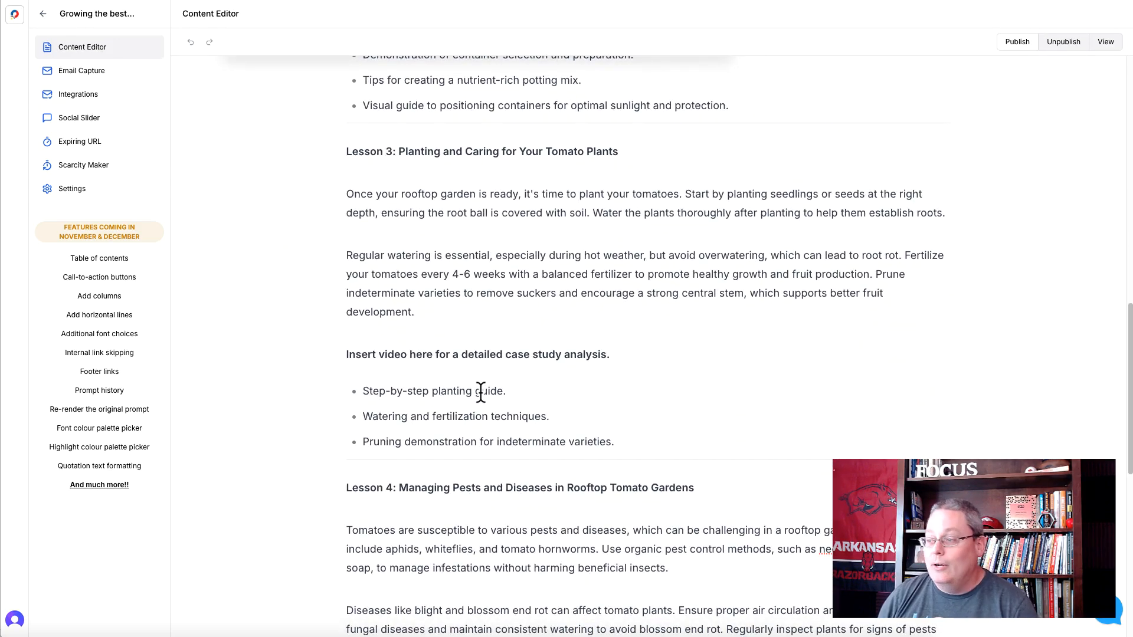
triple_click(456, 354)
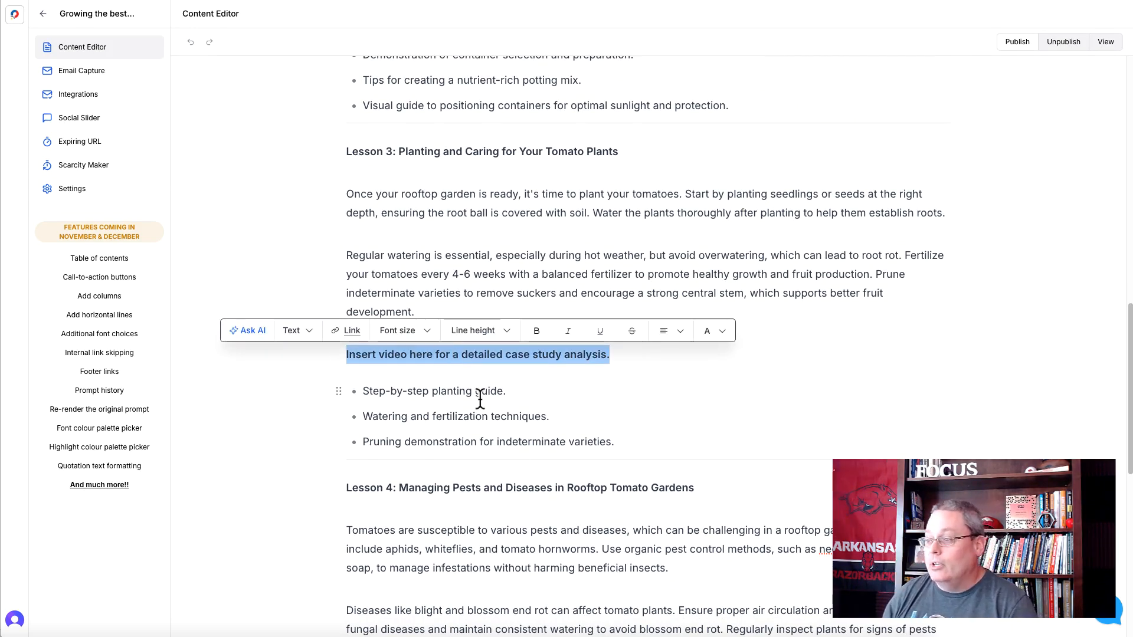
scroll(475, 389, up, 15)
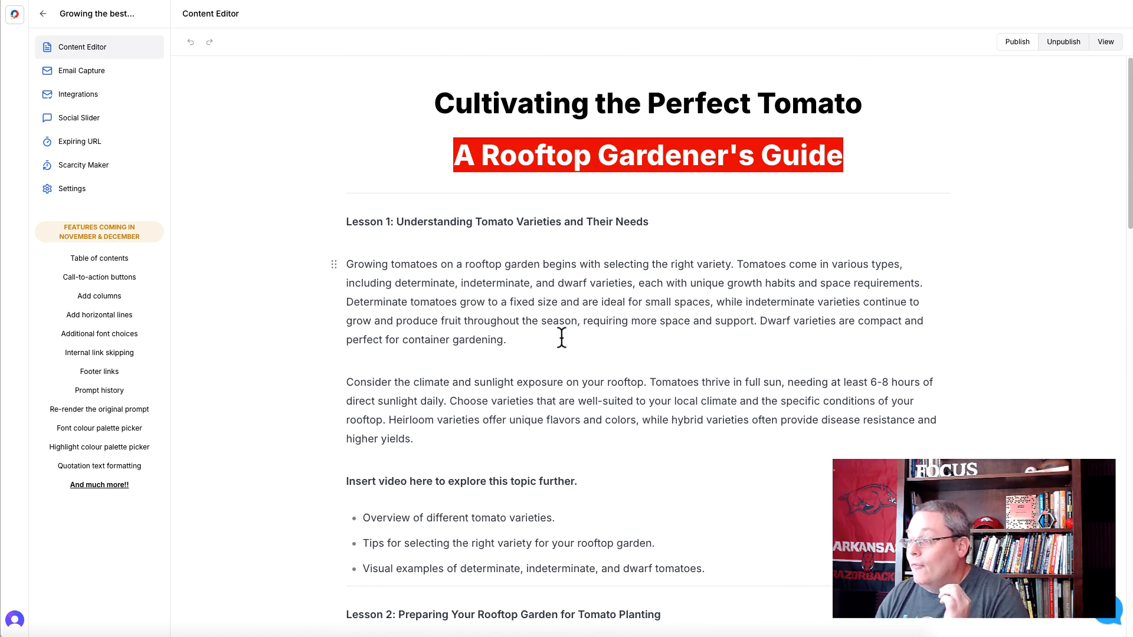
double_click(711, 264)
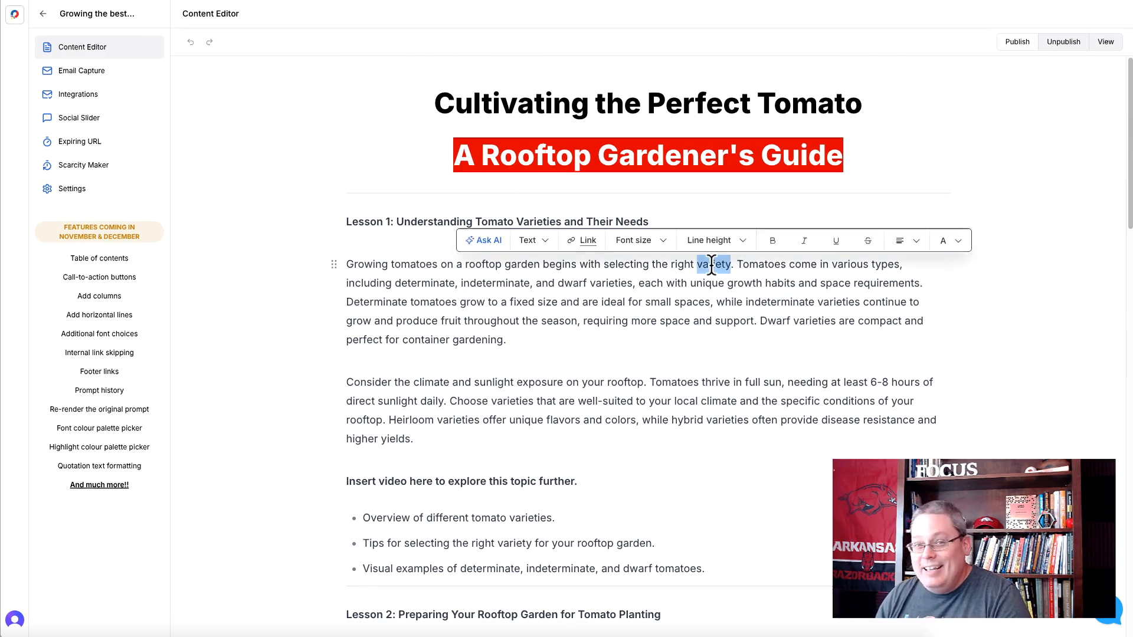
click(684, 283)
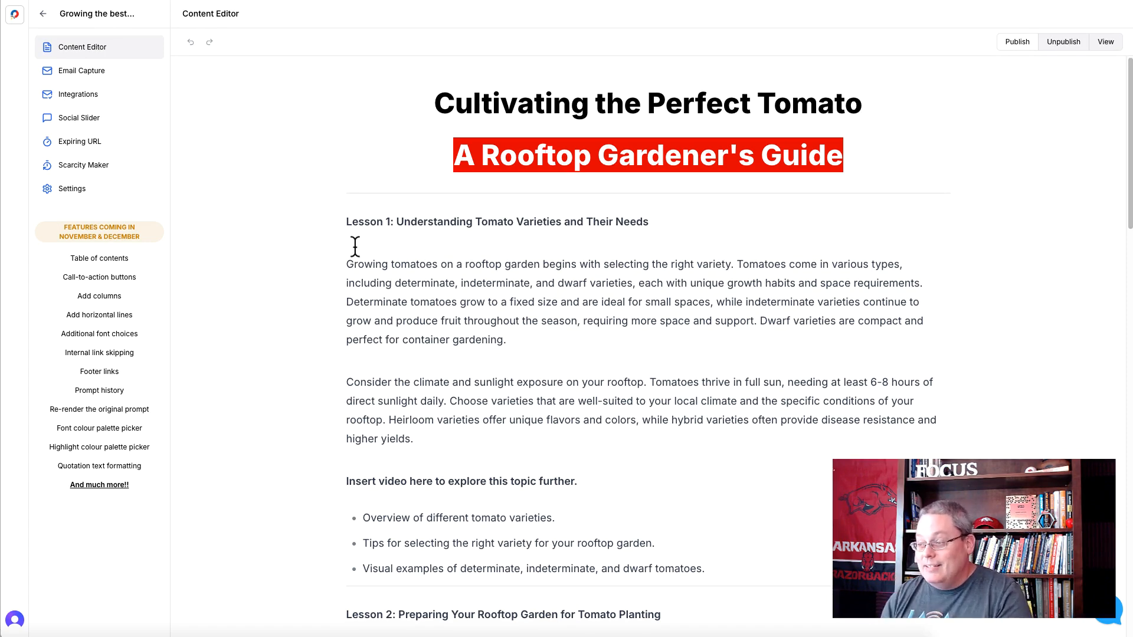
triple_click(383, 481)
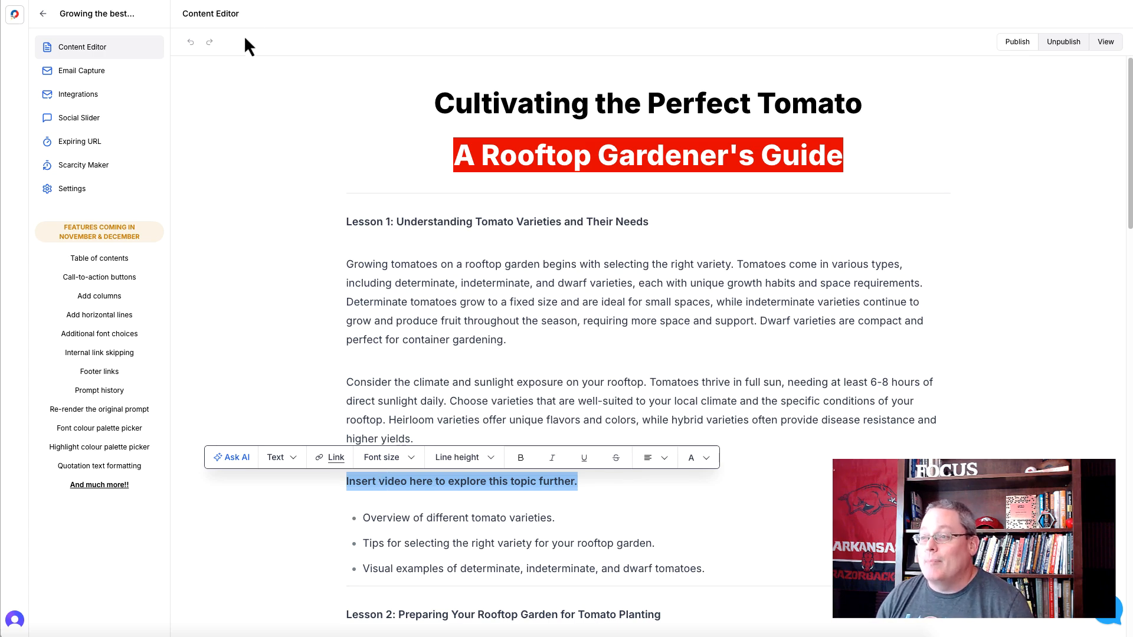
- Start a new lead magnet named "Growing the best tomatoes in a roof-top garden 4" and assign it the category "tomatoes"
click(16, 17)
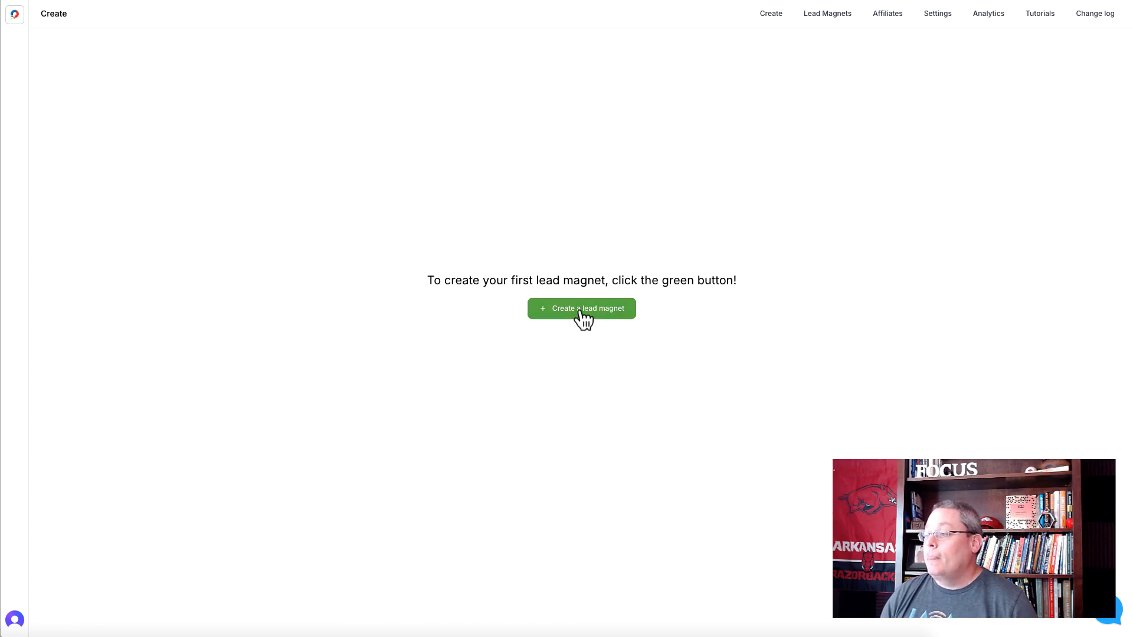
click(580, 312)
text(Growing the best tomatoes in a roof-top garden)
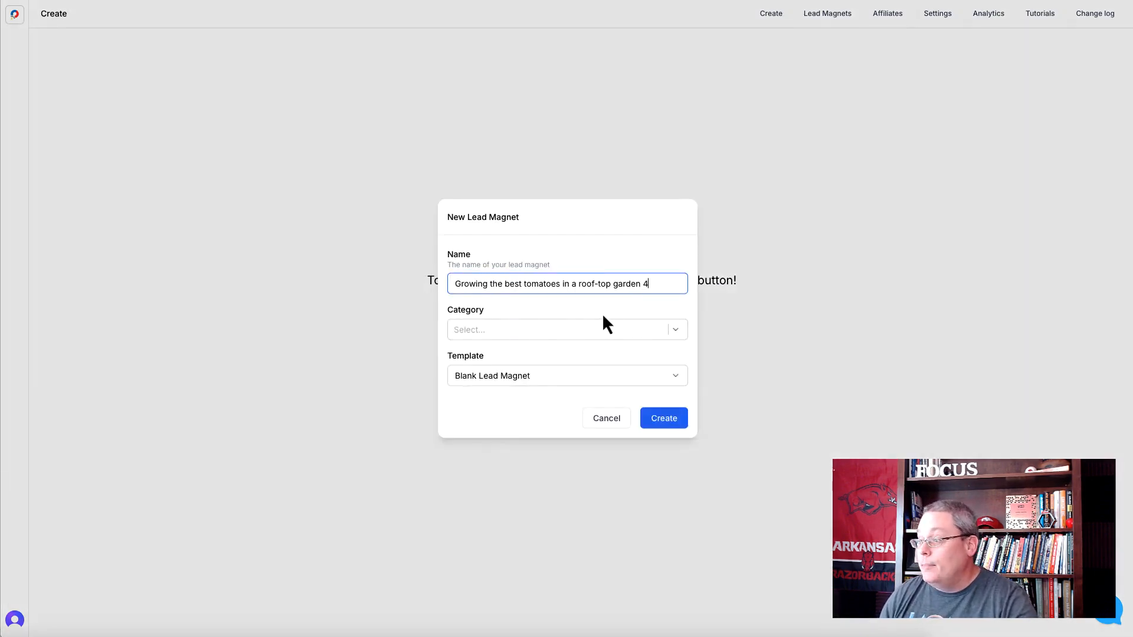
click(525, 334)
click(493, 277)
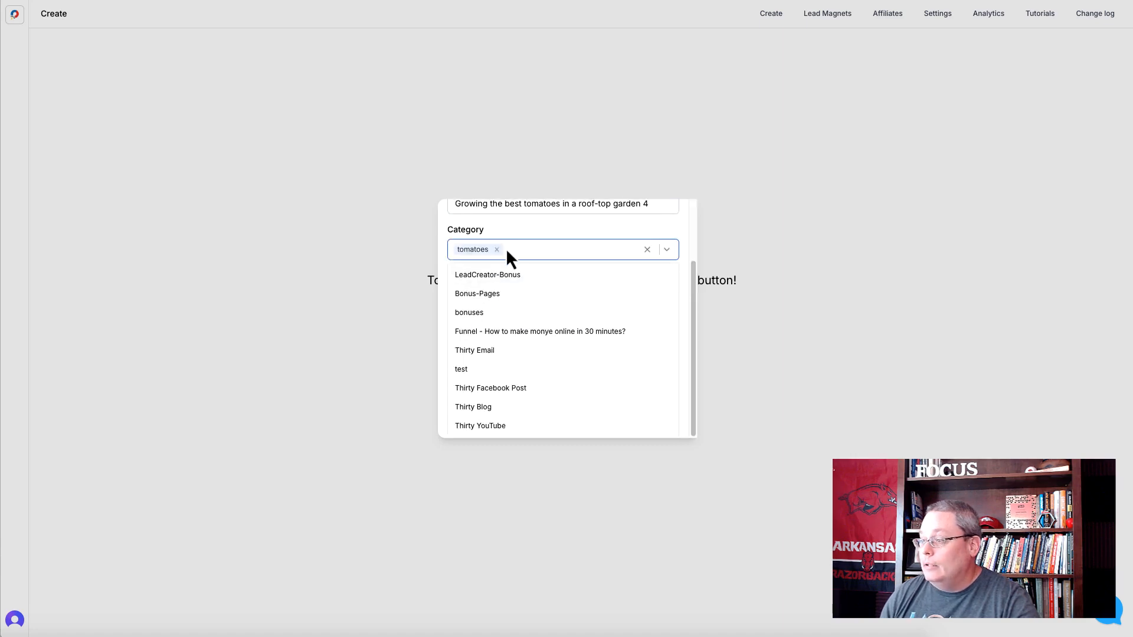
click(511, 232)
- Generate the lead magnet from the Micro Course Creator with Image Suggestions template, using the prompt "Growing the best tomatoes in a roof-top garden"
click(519, 382)
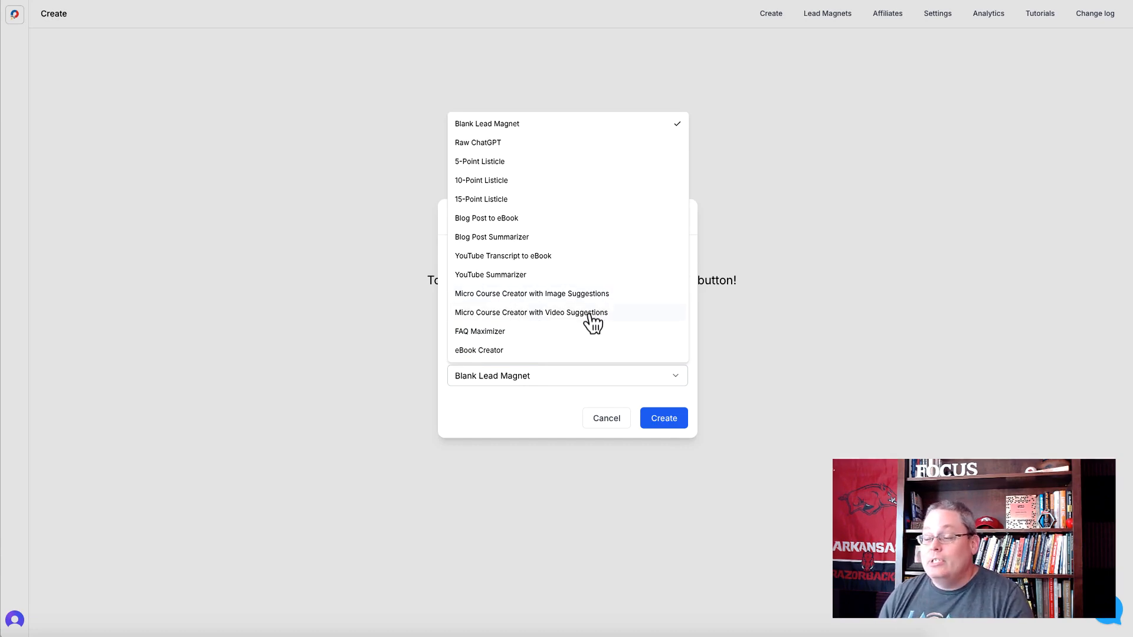
click(524, 300)
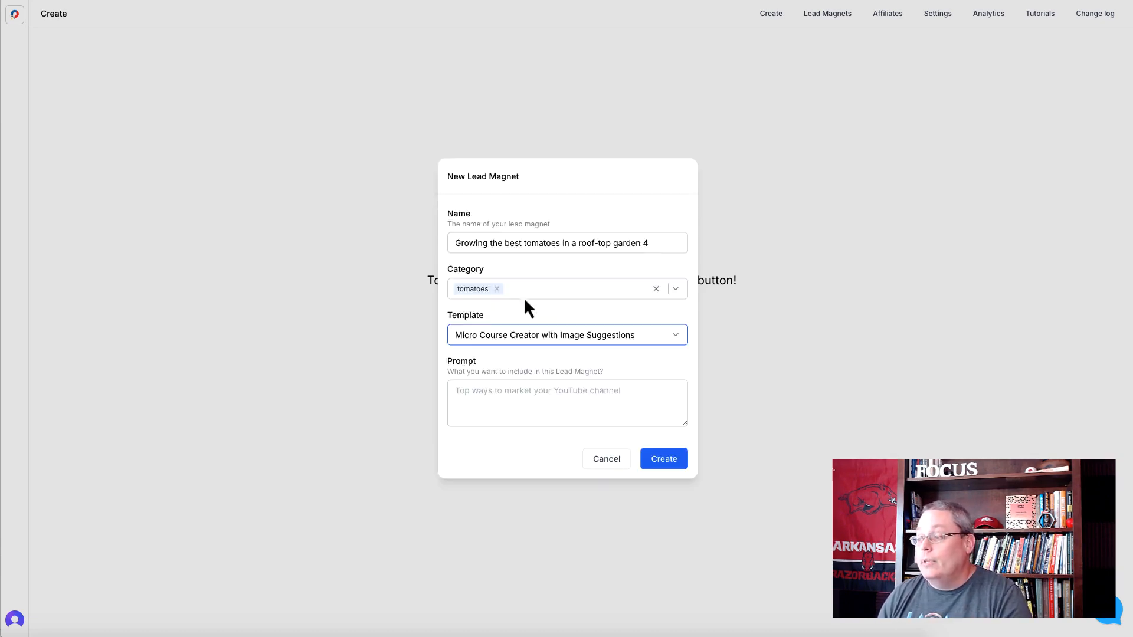
click(501, 399)
text(Growing the best tomatoes in a roof-top garden)
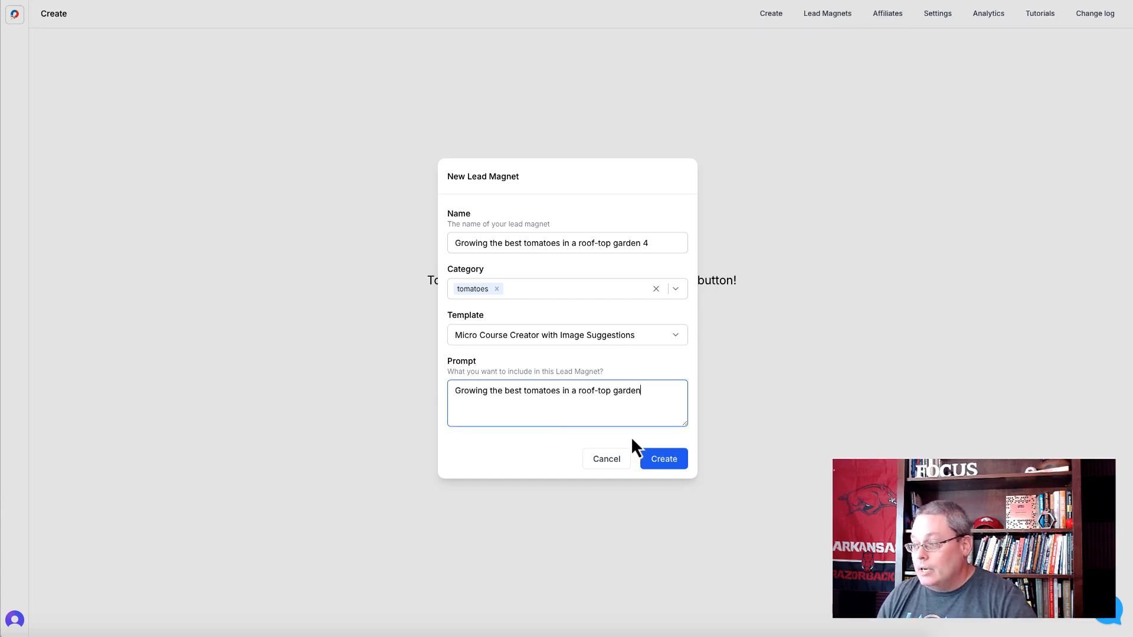
click(662, 466)
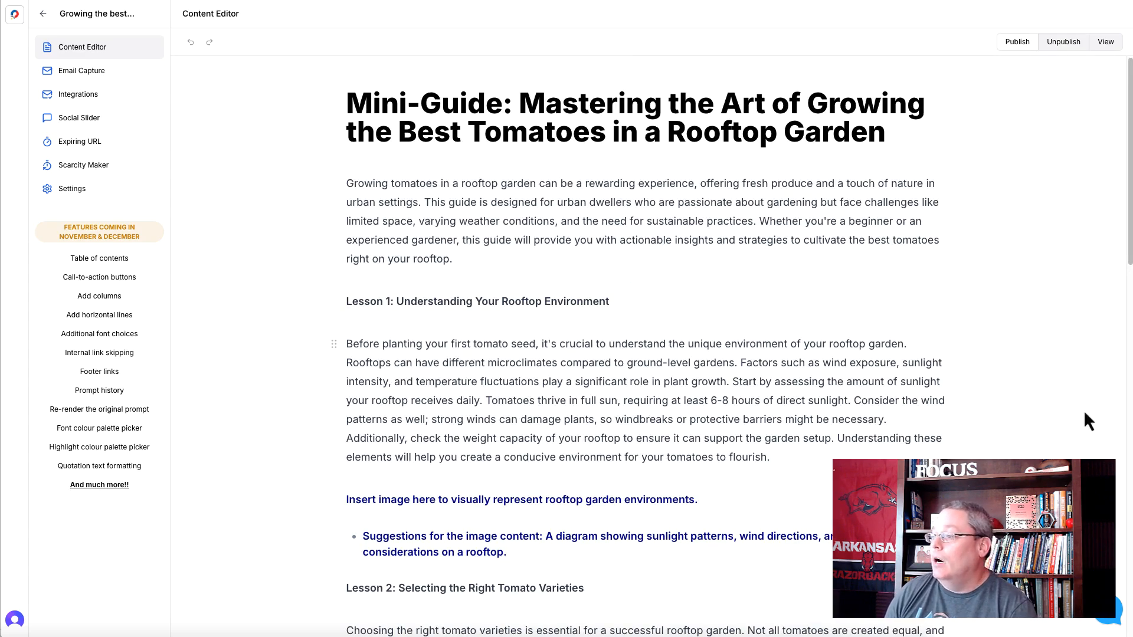
- Examine the generated mini-guide's title, Lesson 1's image placeholder and suggestion, and the image placeholders in the remaining lessons
triple_click(527, 133)
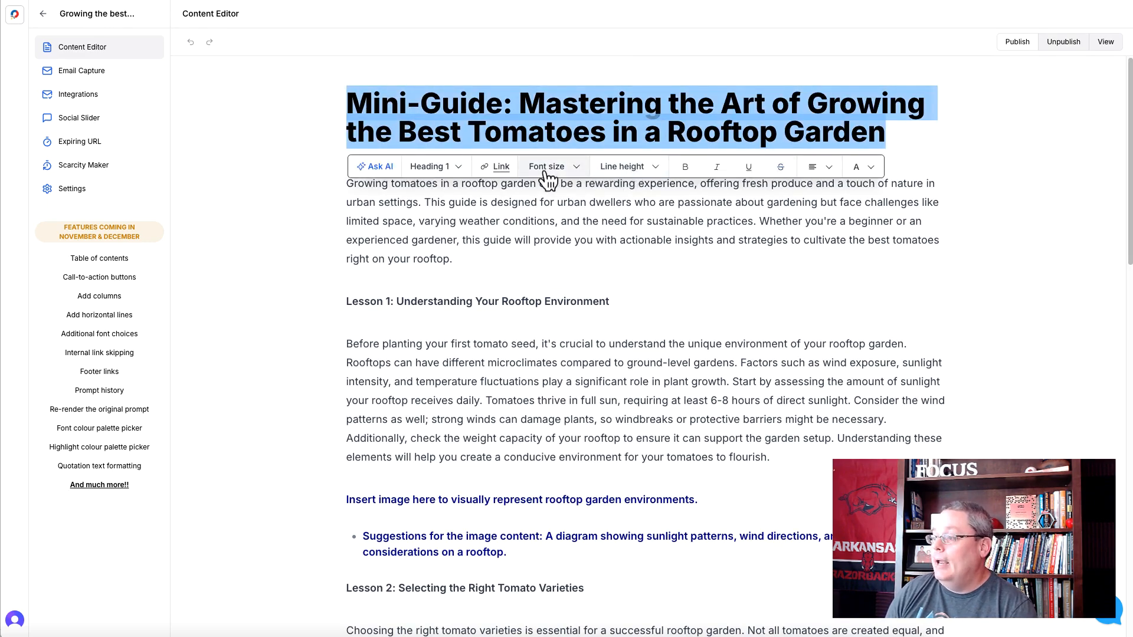
click(451, 171)
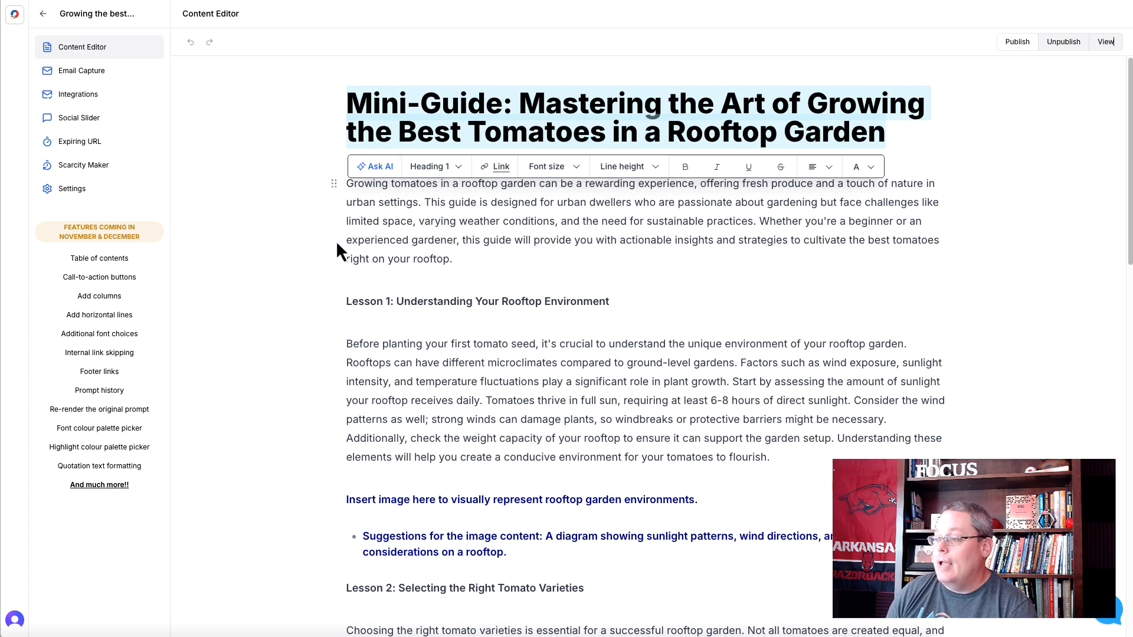
click(345, 264)
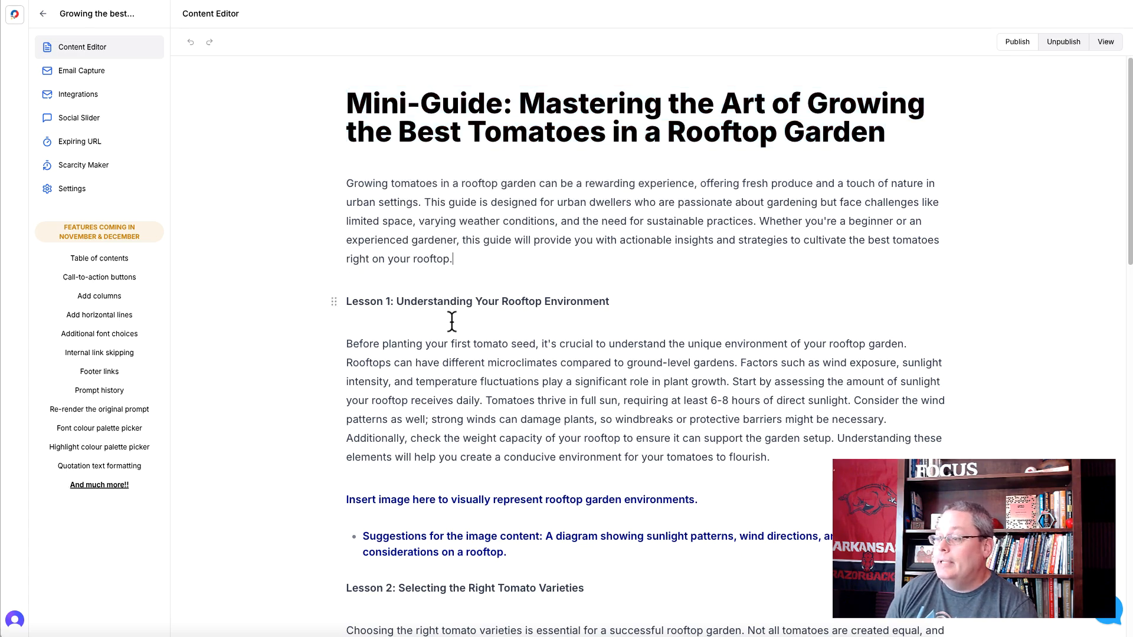
triple_click(436, 502)
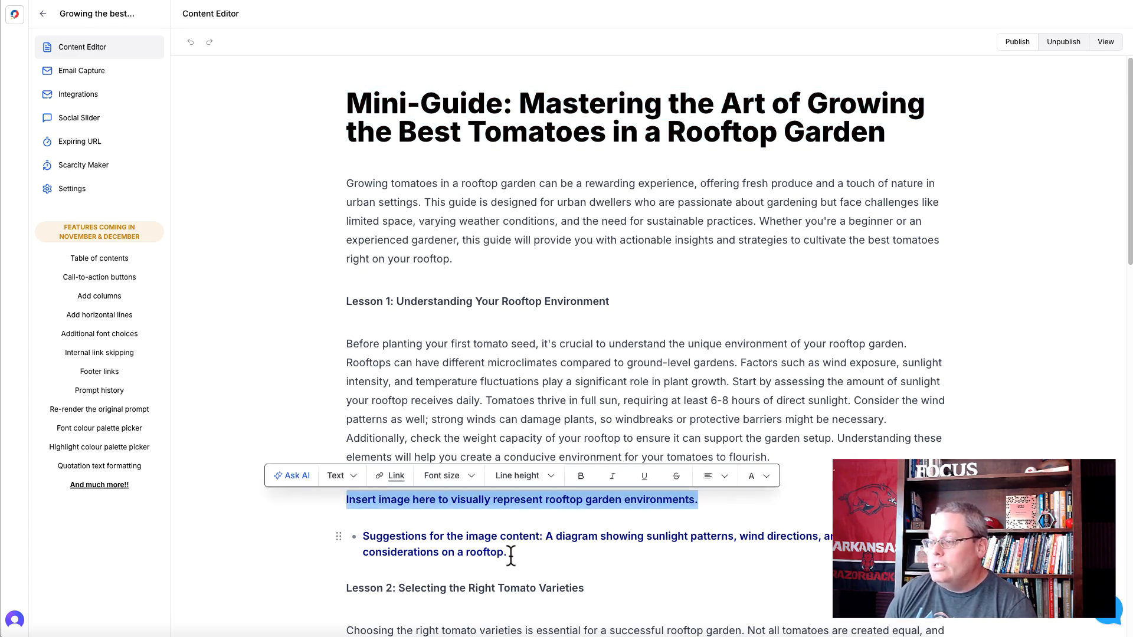
drag(508, 552, 362, 536)
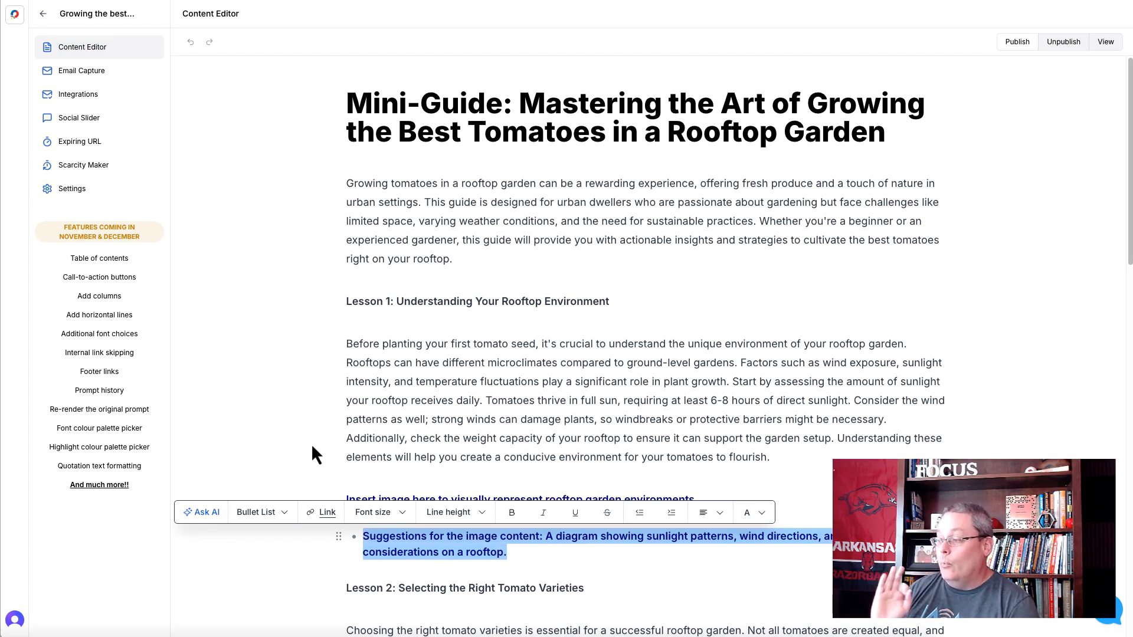
scroll(331, 423, down, 2)
scroll(485, 434, down, 6)
scroll(453, 387, down, 10)
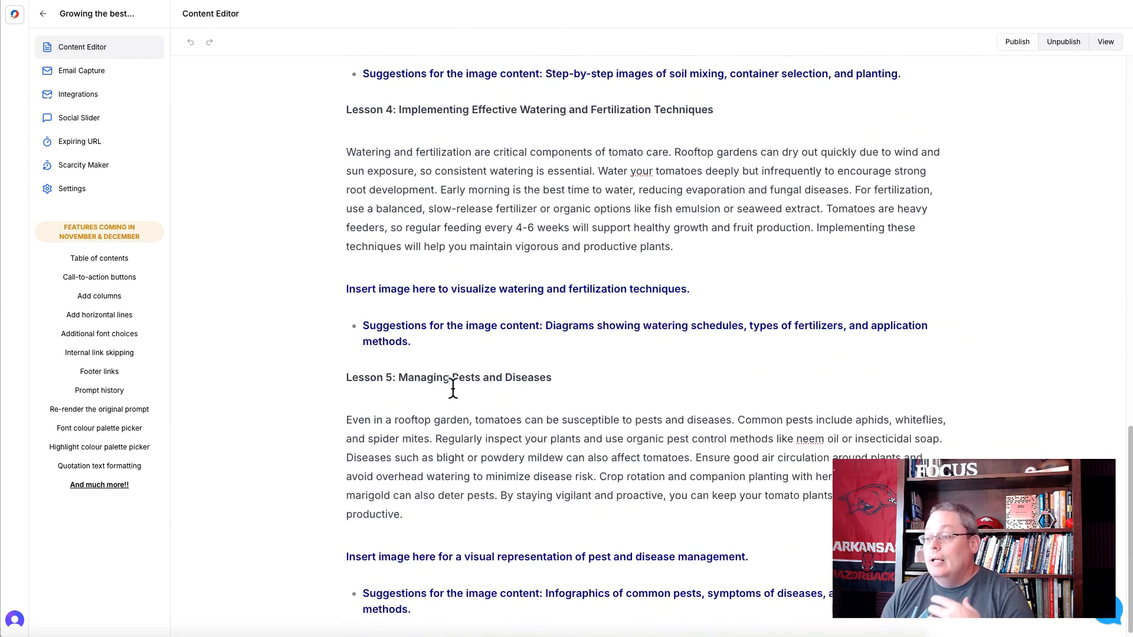
scroll(452, 385, down, 1)
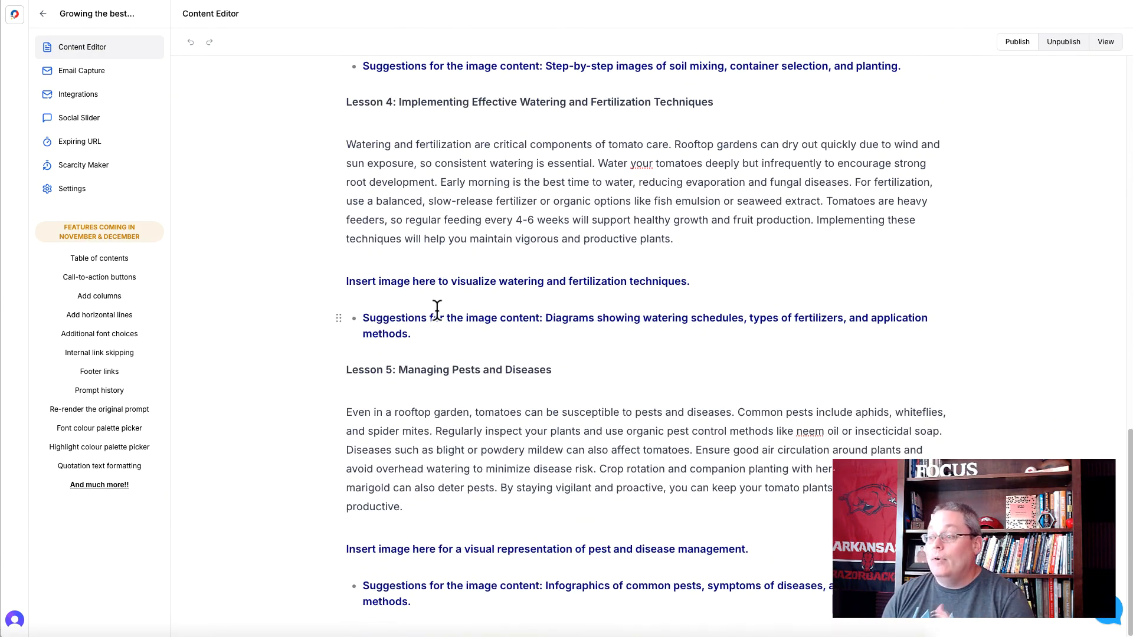
scroll(440, 354, up, 17)
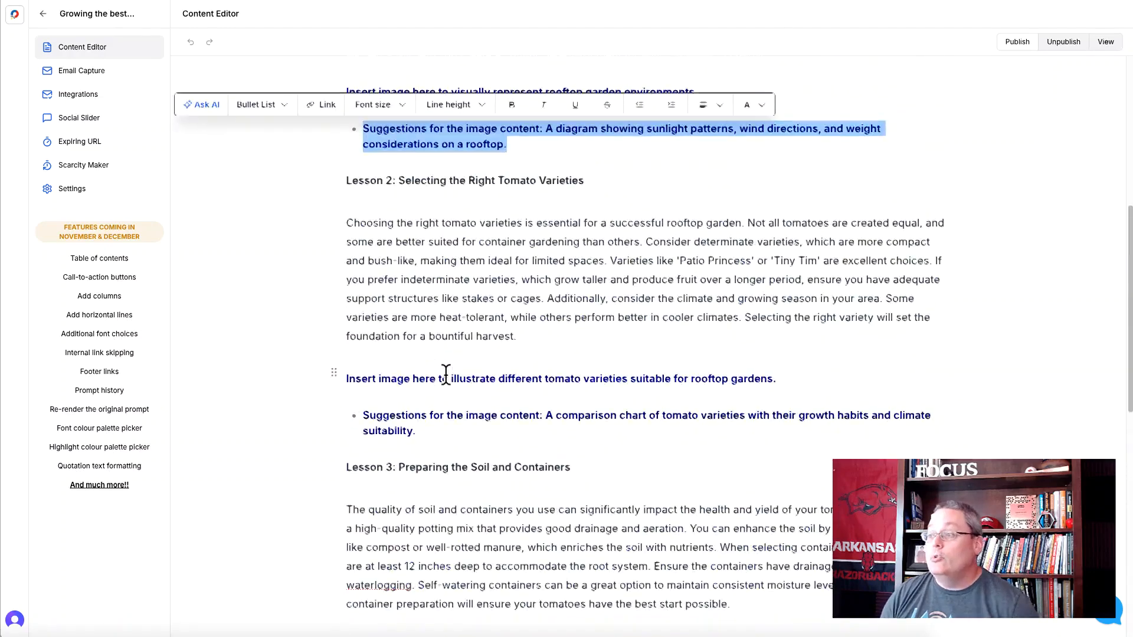
drag(347, 104, 485, 104)
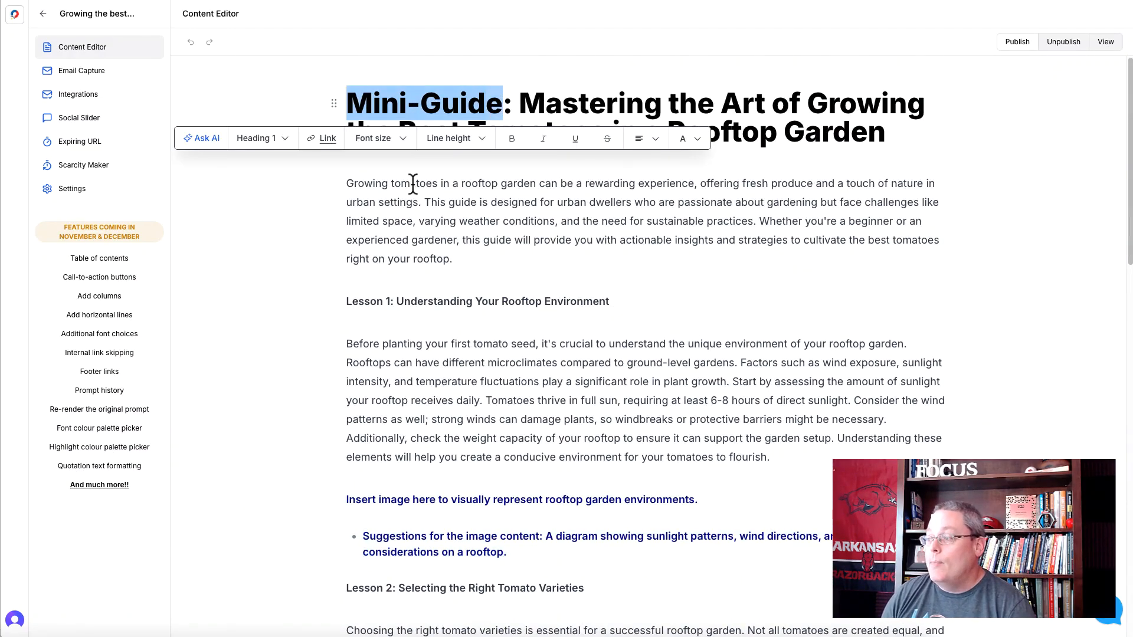
click(394, 221)
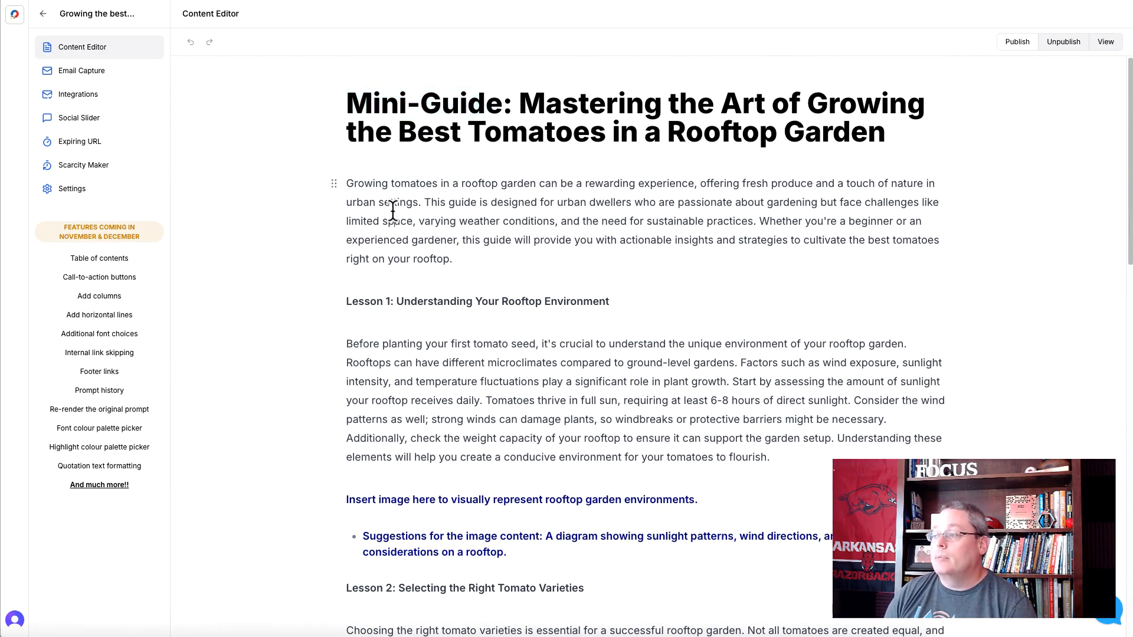
- Start a new lead magnet named "Growing the best tomatoes in a roof-top garden 5" with category "tomatoes" and the YouTube Summarizer template
click(15, 15)
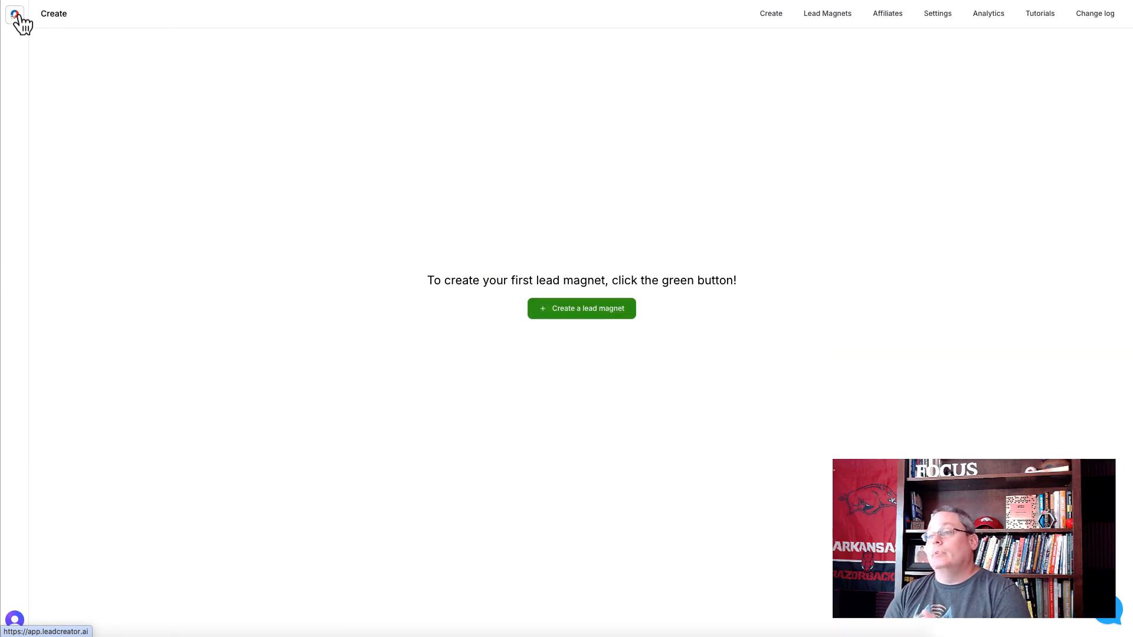
click(573, 308)
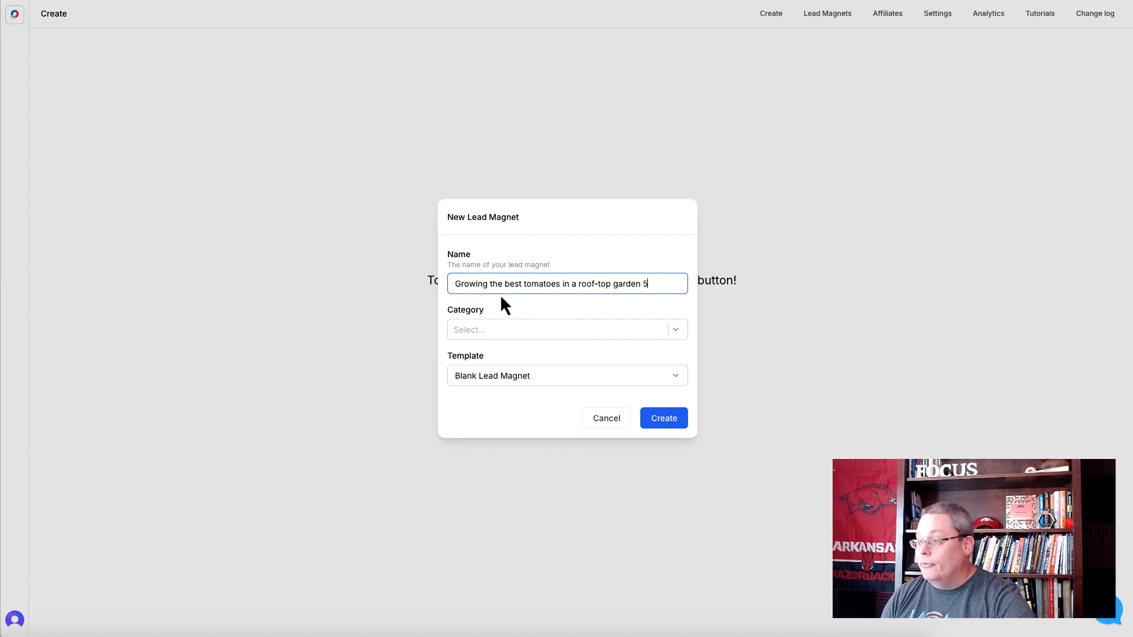
click(489, 329)
click(494, 272)
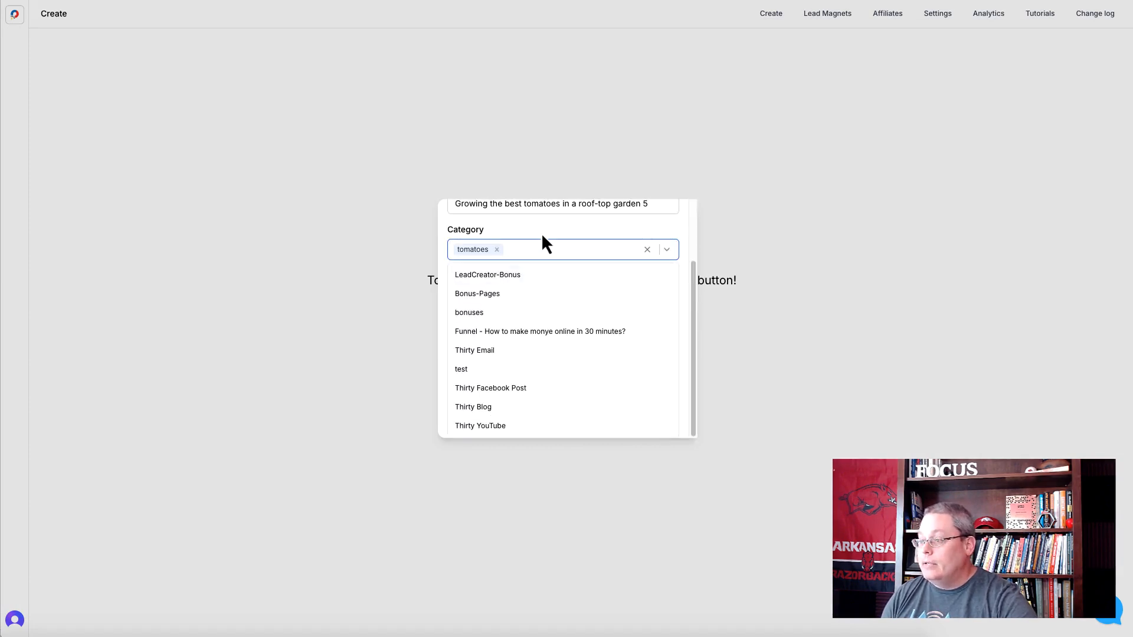
click(542, 243)
click(511, 380)
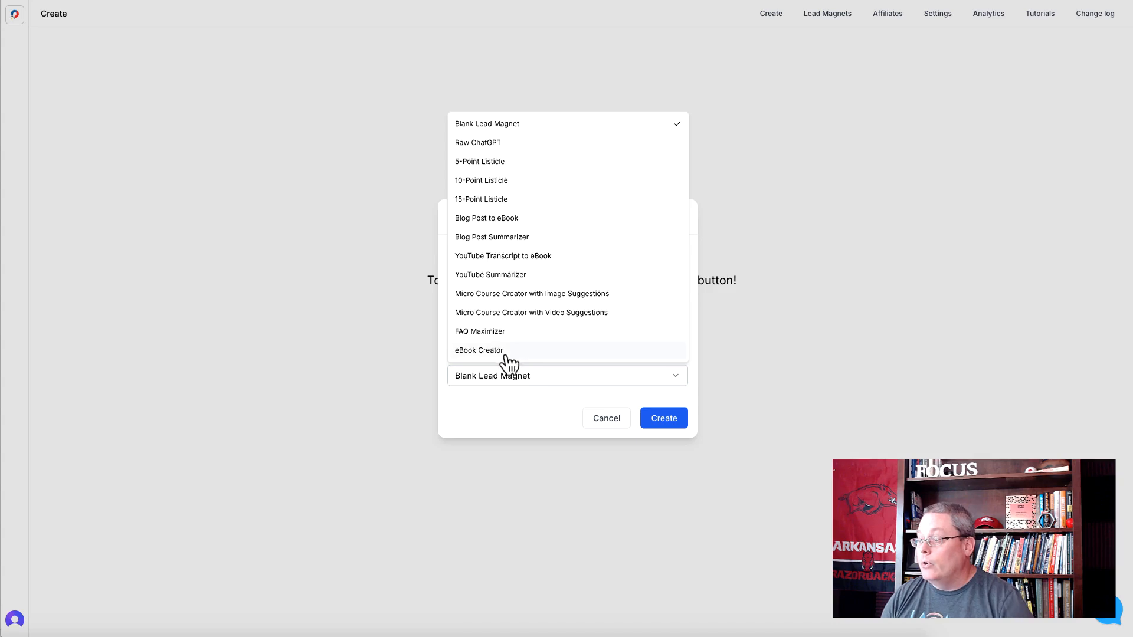
click(501, 274)
click(512, 388)
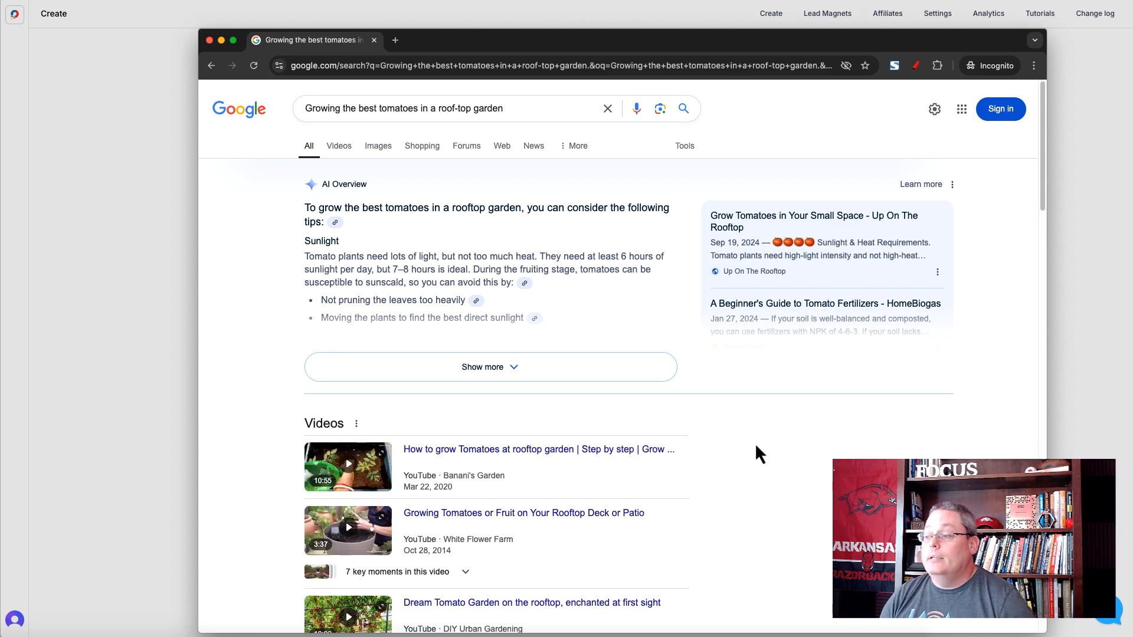
- Switch to the browser's Google results and open the YouTube video "How to grow Tomatoes at rooftop garden"
scroll(726, 446, down, 1)
scroll(731, 448, down, 3)
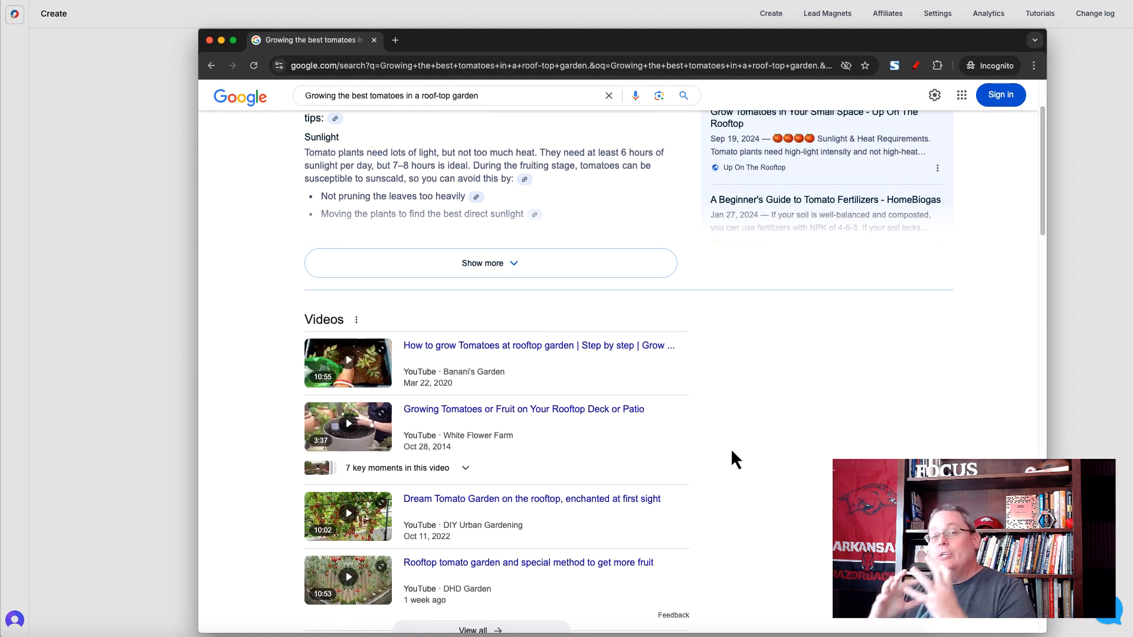
scroll(736, 417, down, 1)
scroll(736, 417, up, 2)
scroll(737, 417, down, 3)
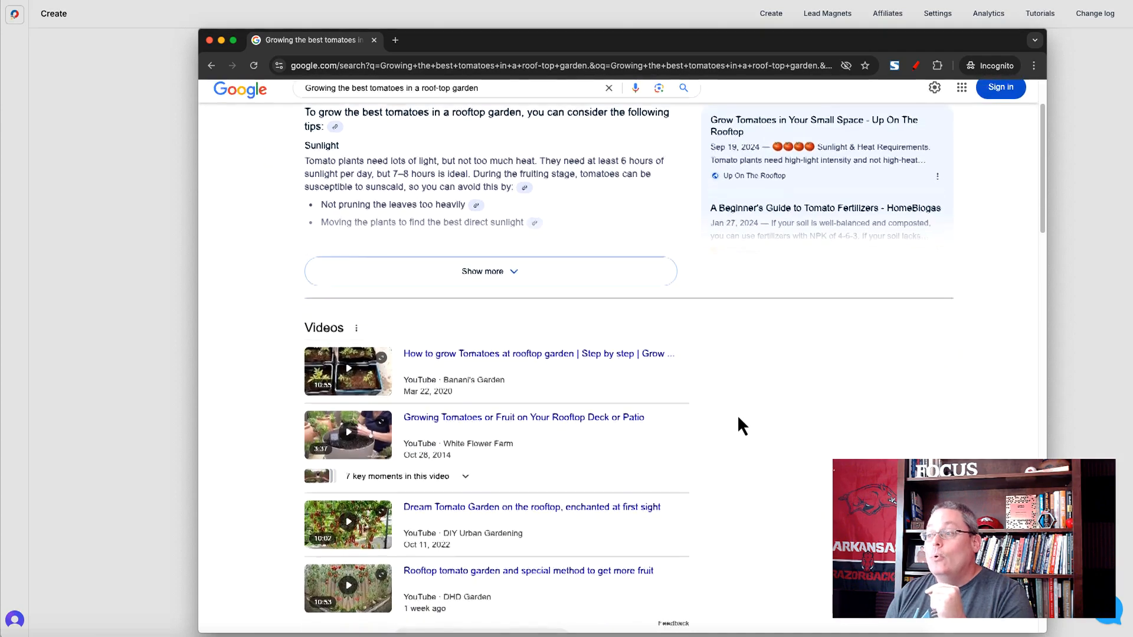
scroll(737, 414, down, 2)
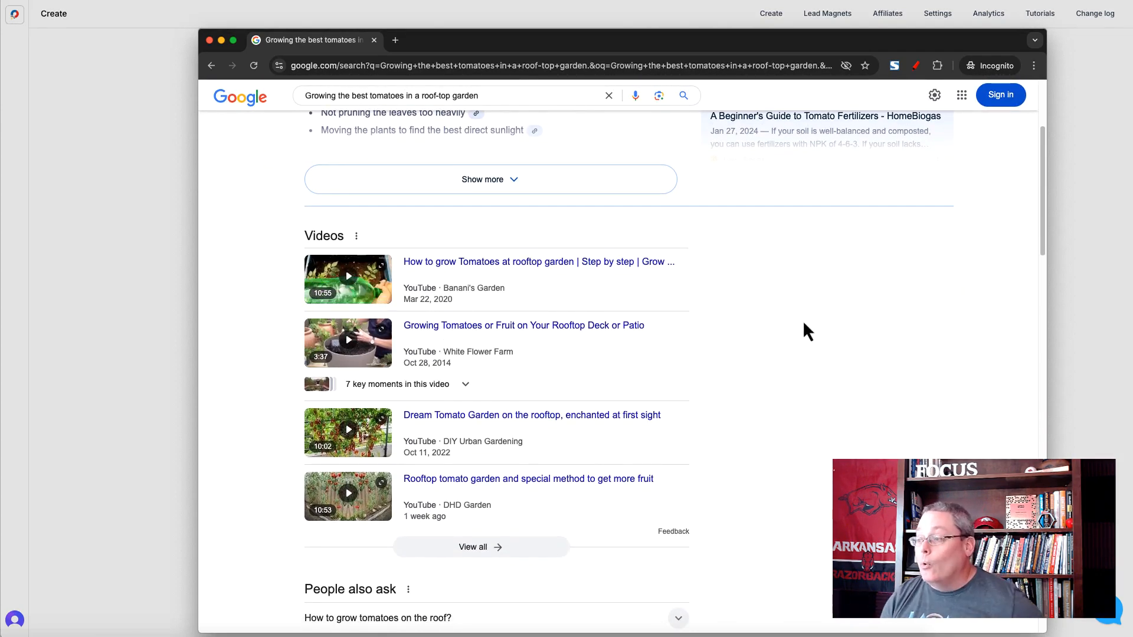
click(449, 273)
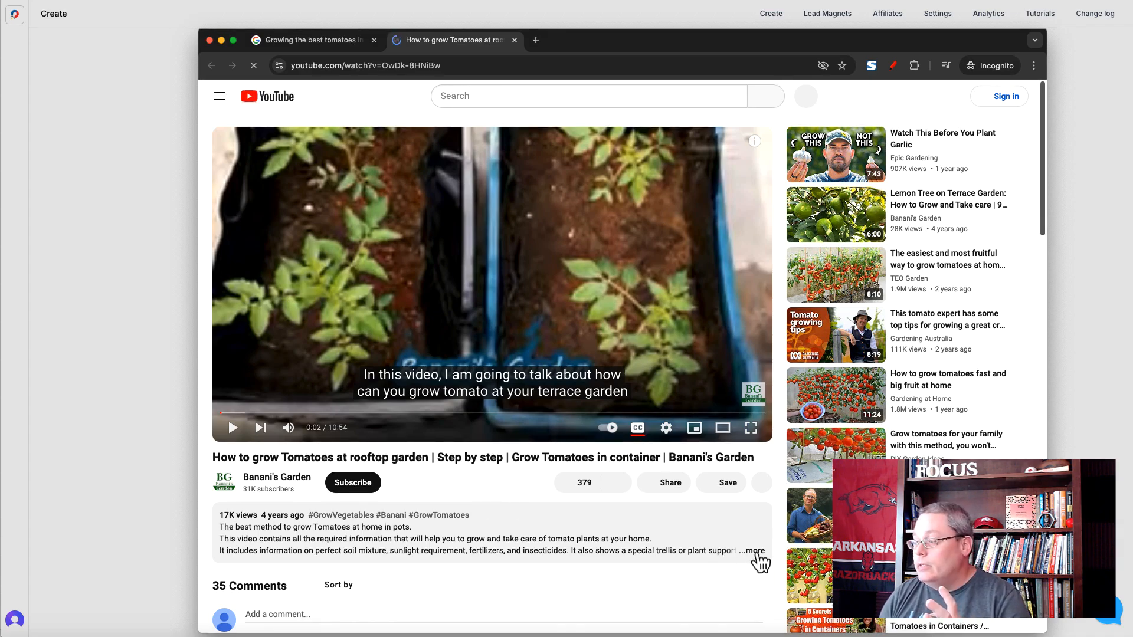
- Expand the video's description, show its transcript and copy the entire transcript text
click(754, 552)
scroll(469, 505, down, 10)
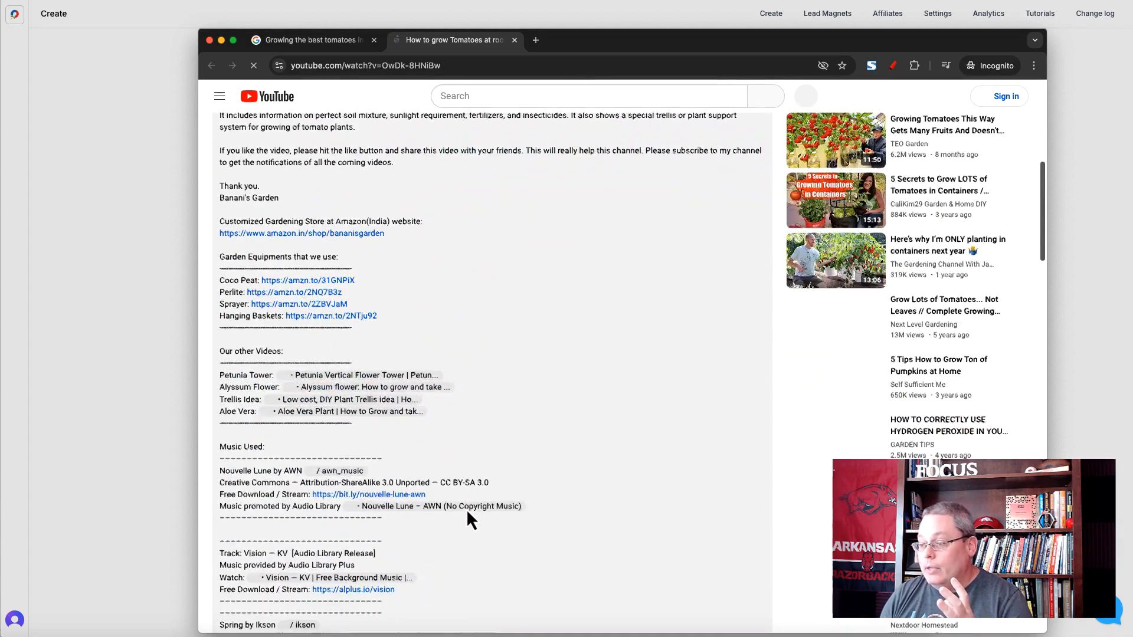
scroll(467, 514, down, 5)
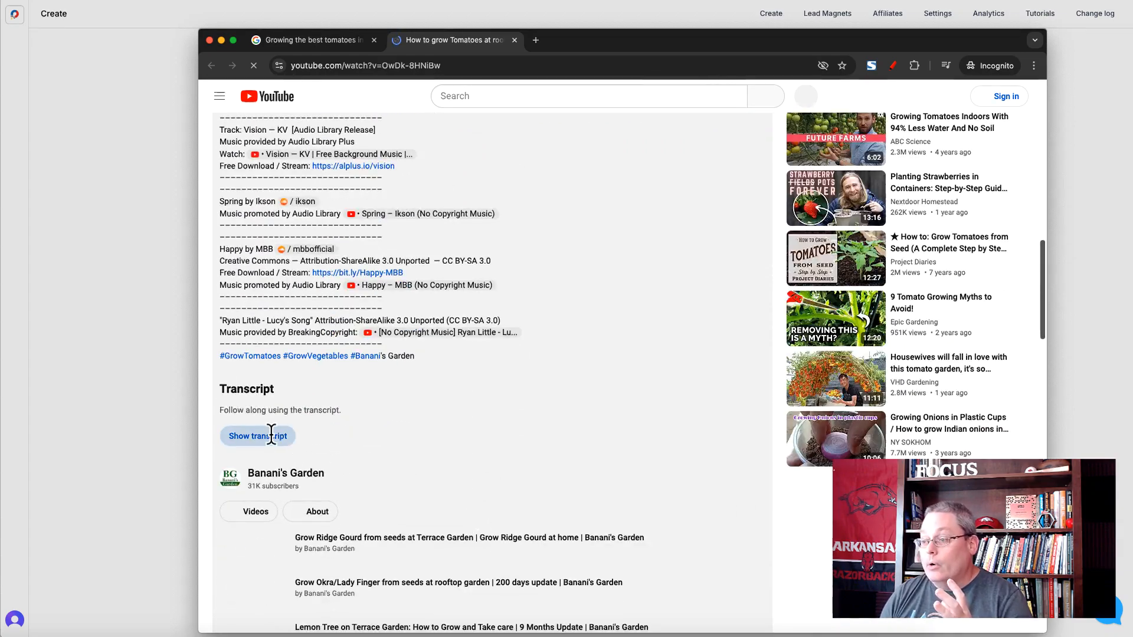
click(272, 440)
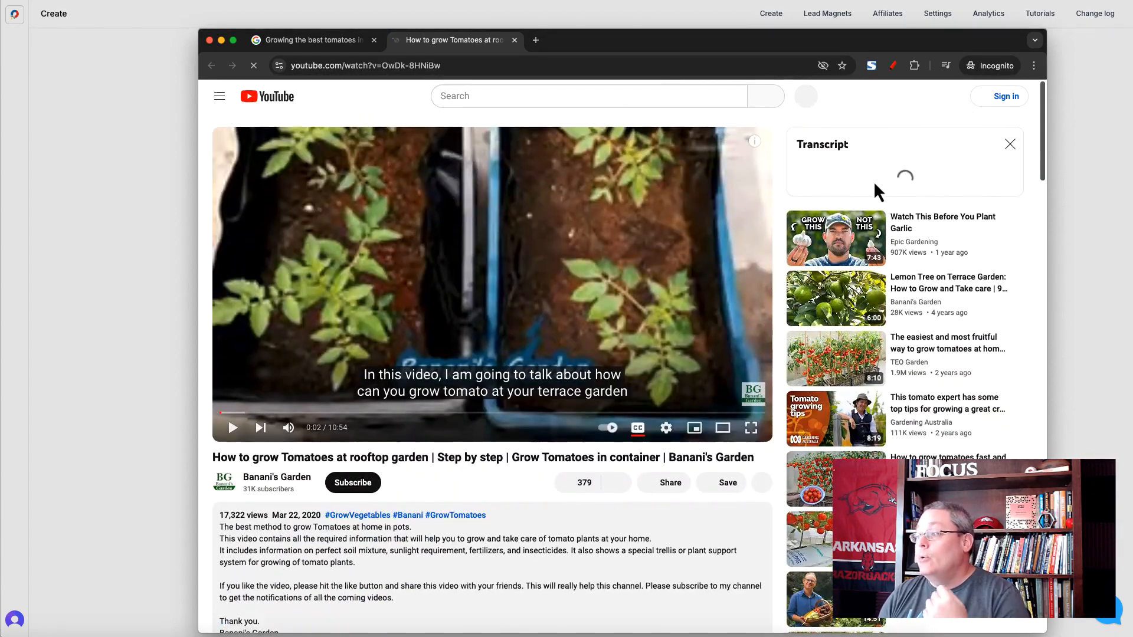
drag(826, 195, 856, 337)
right_click(855, 342)
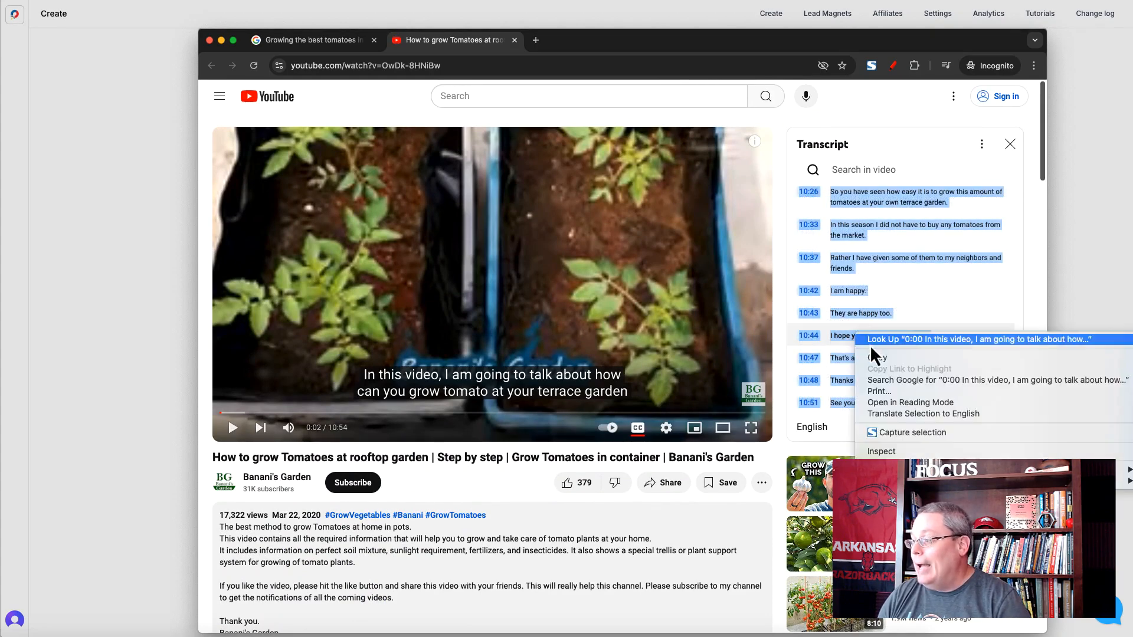
click(885, 369)
- Return to LeadCreator, paste the copied text as the YouTube transcript and generate the lead magnet
key(super+Tab)
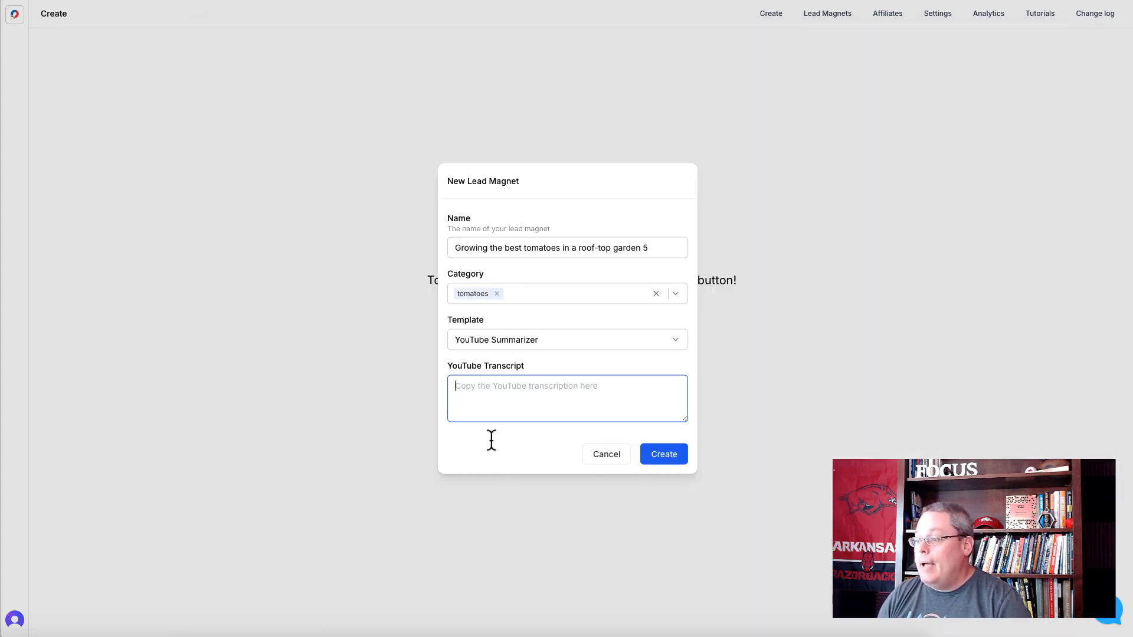
key(ctrl+v)
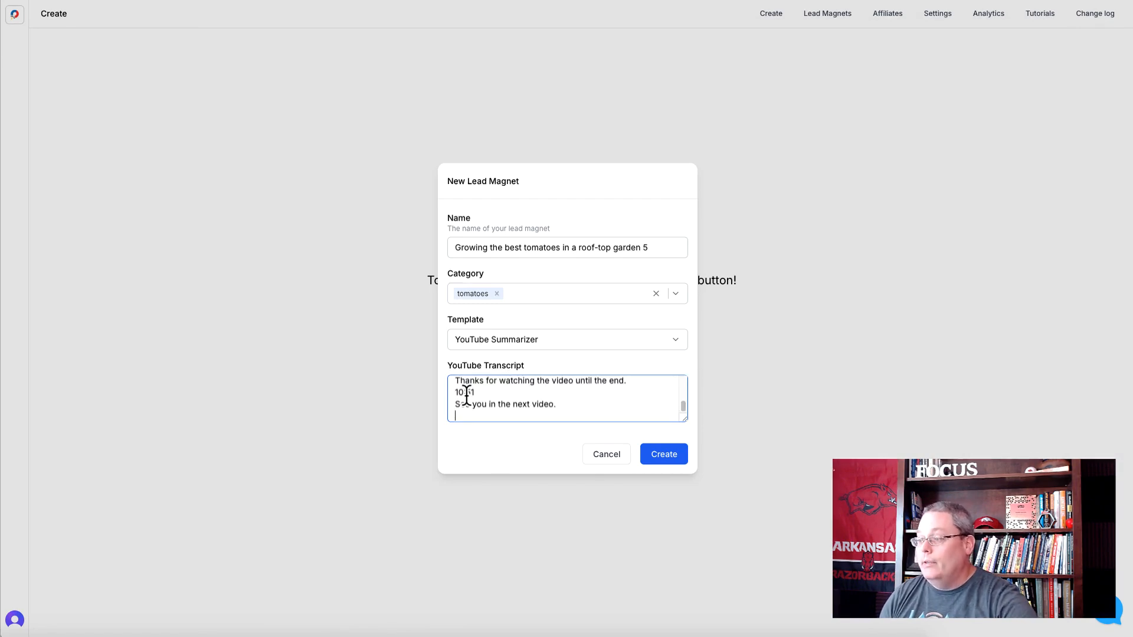
click(670, 463)
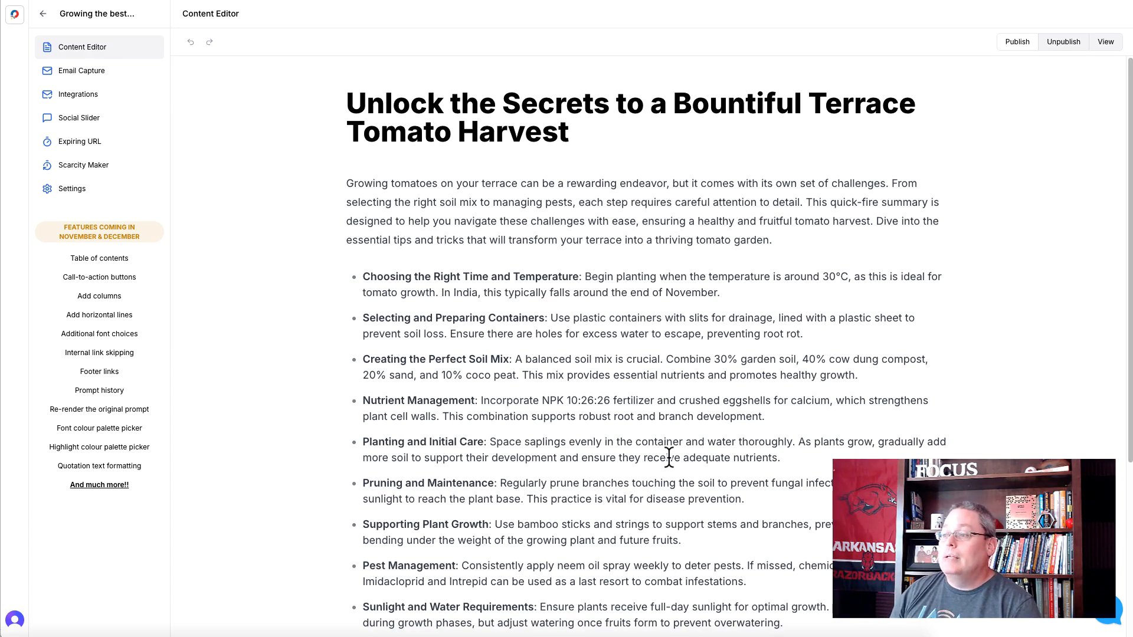
- Review the generated video summary's title, introduction, bulleted tips and closing section, and return to the Create page
drag(347, 103, 609, 126)
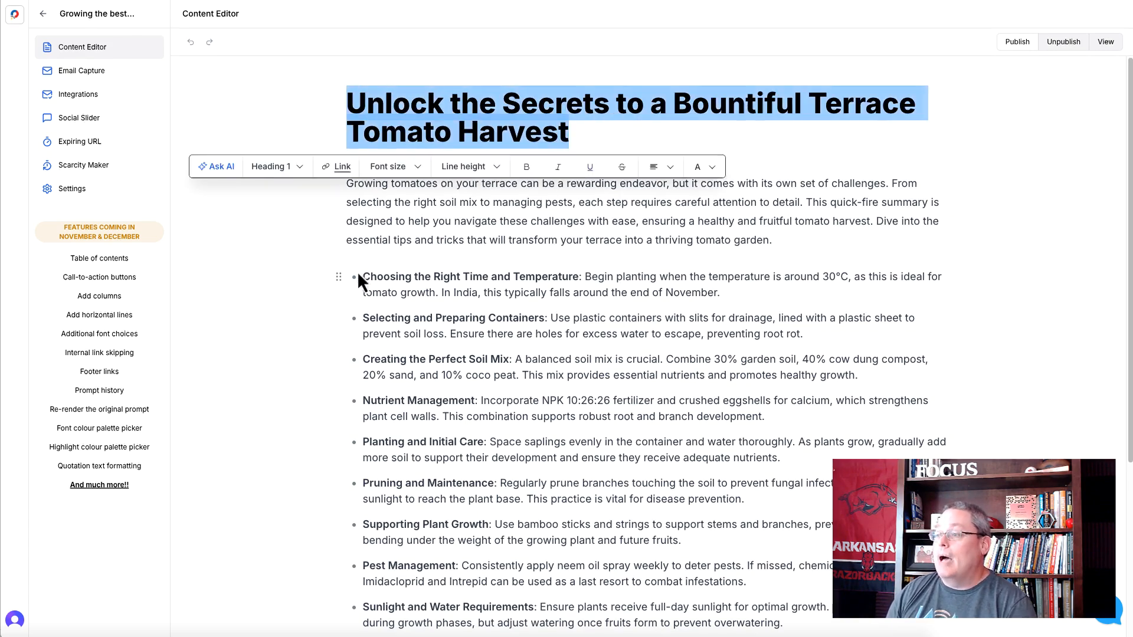
click(334, 258)
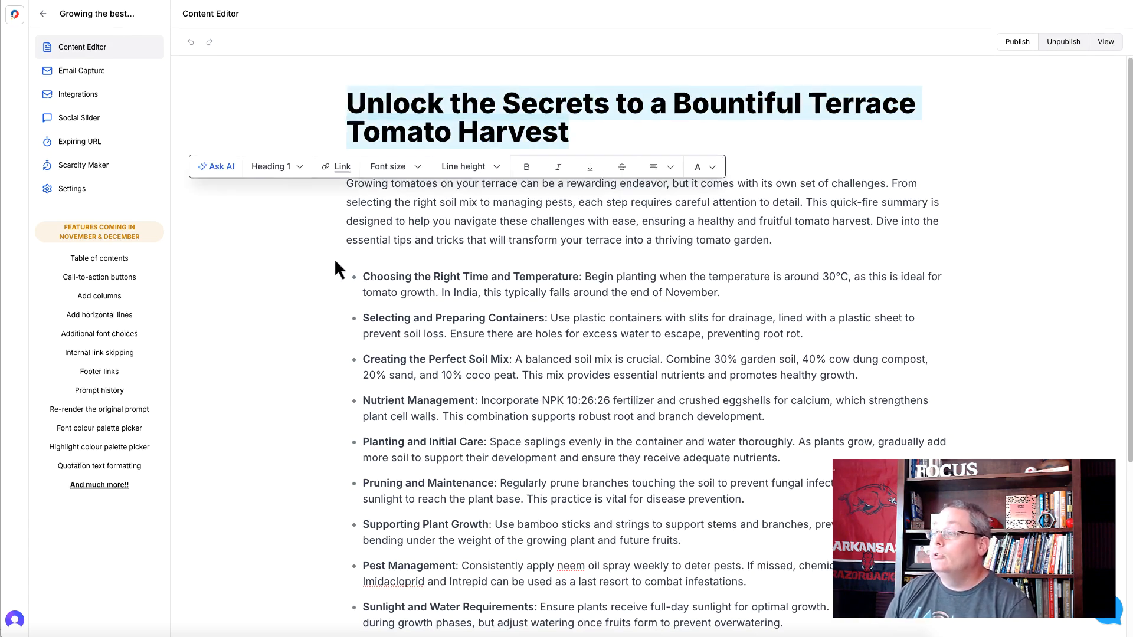
click(439, 227)
scroll(399, 293, down, 5)
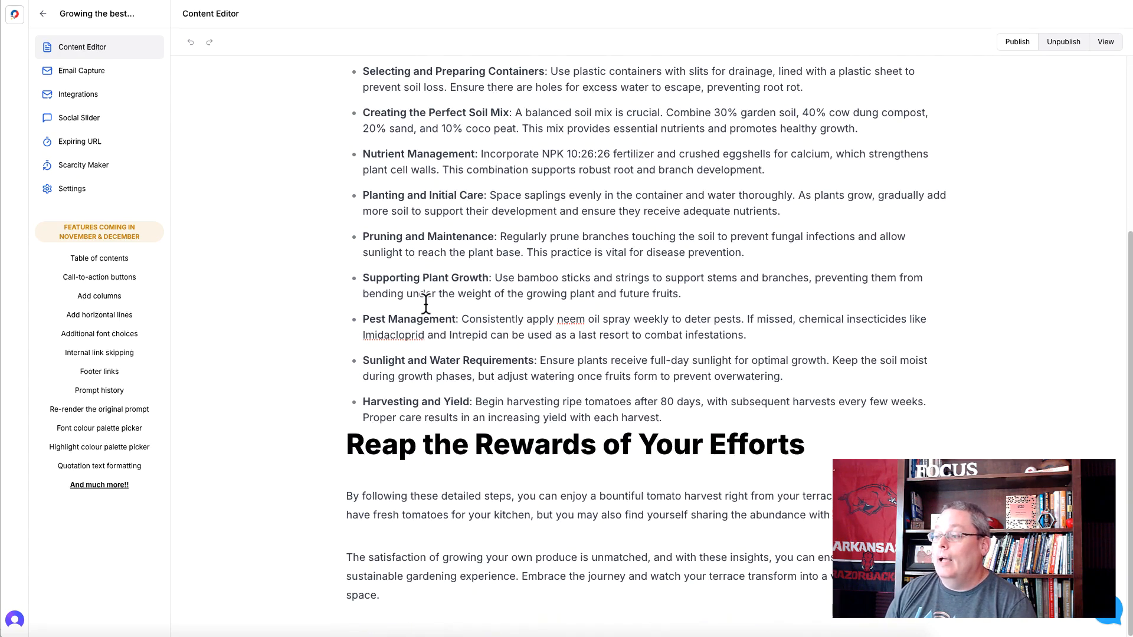
scroll(429, 439, up, 5)
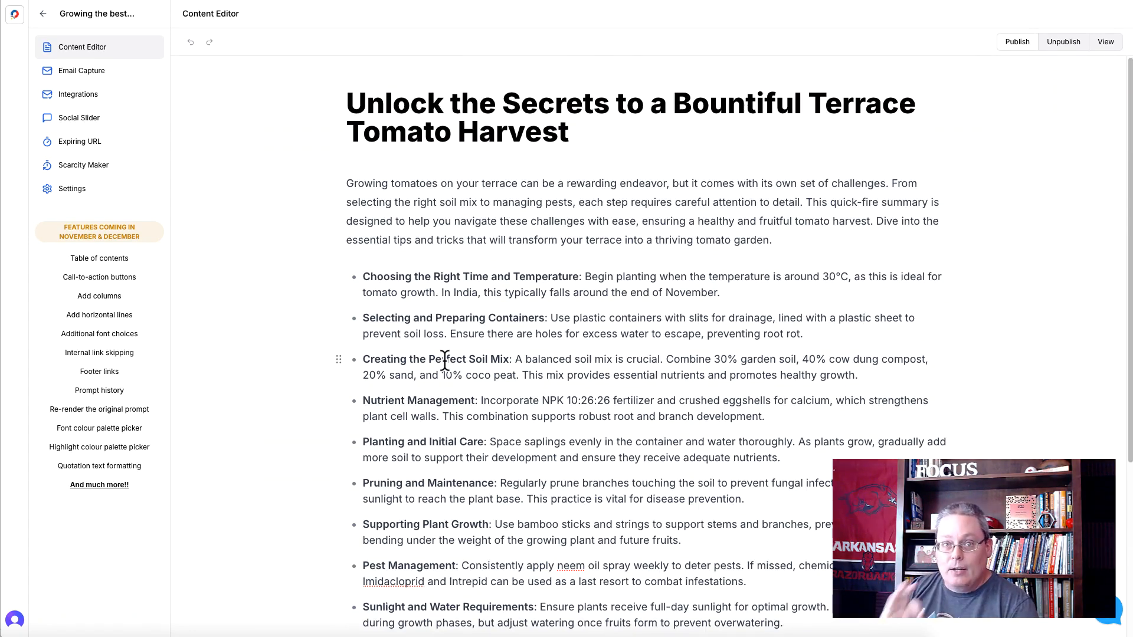
click(22, 16)
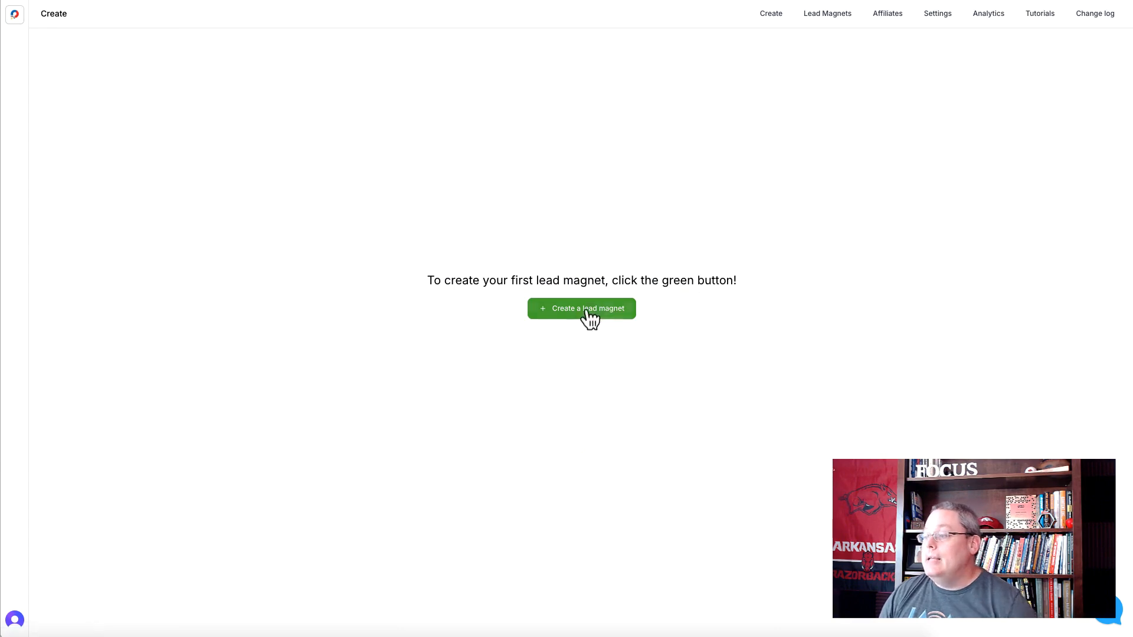
- Start a lead magnet named "Growing the best tomatoes in a roof-top garden 6" in the tomatoes category with the YouTube Transcript to eBook template
click(560, 316)
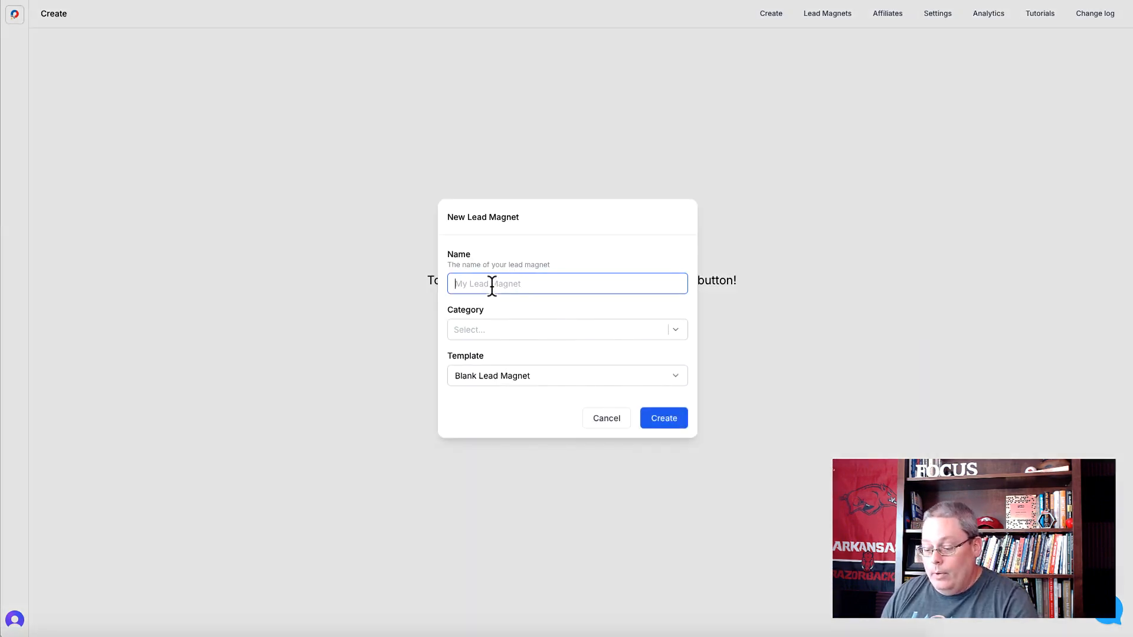
key(ctrl+v)
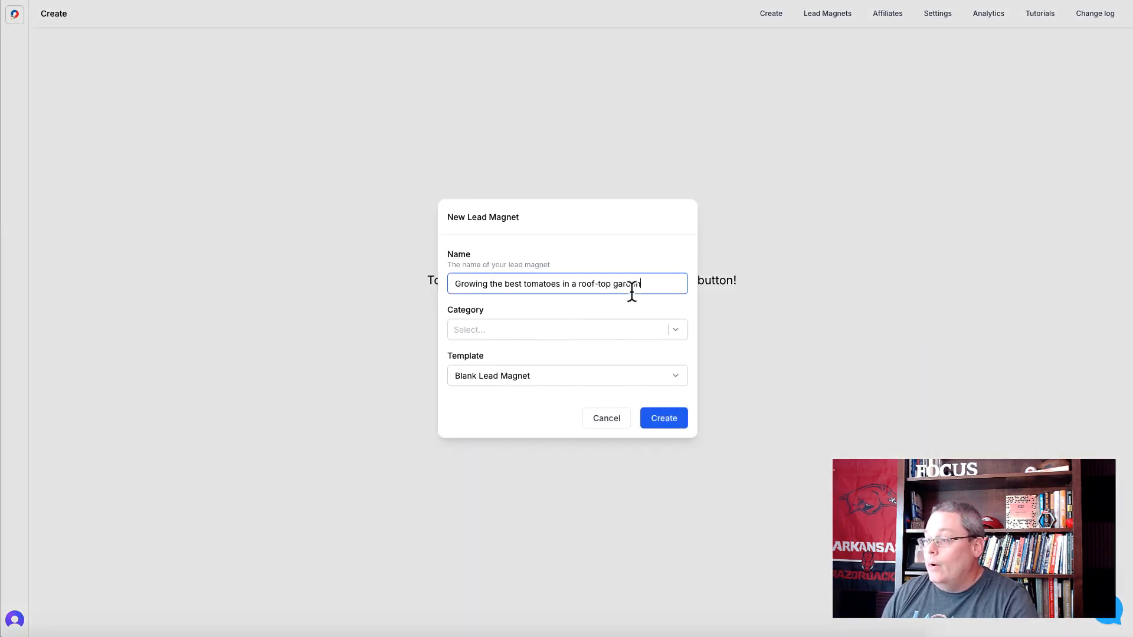
click(534, 325)
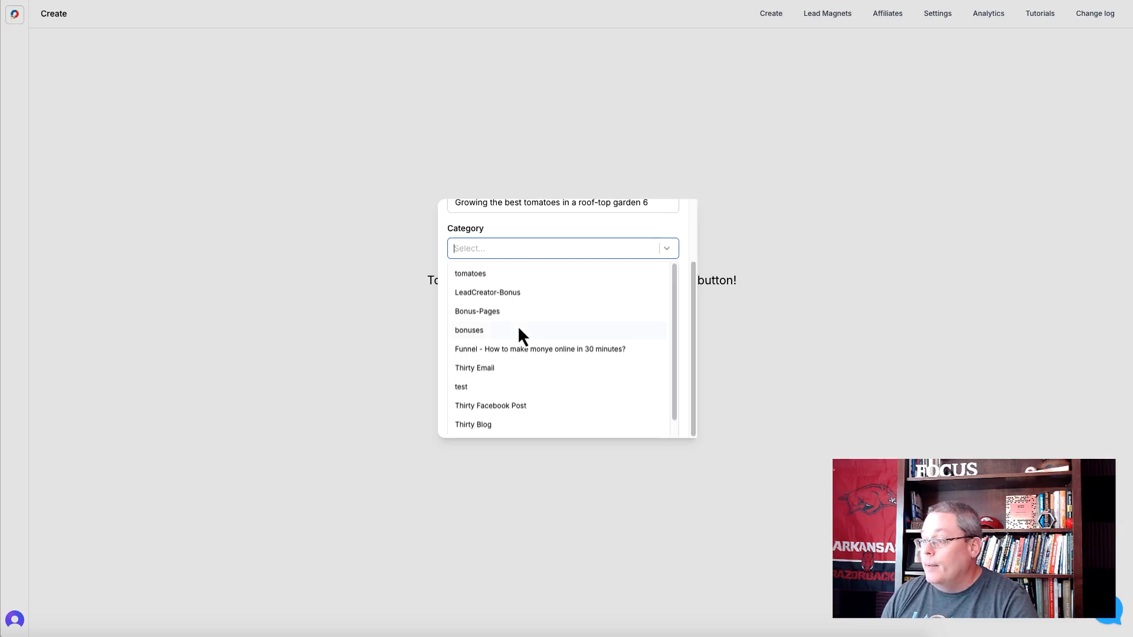
click(491, 277)
click(511, 257)
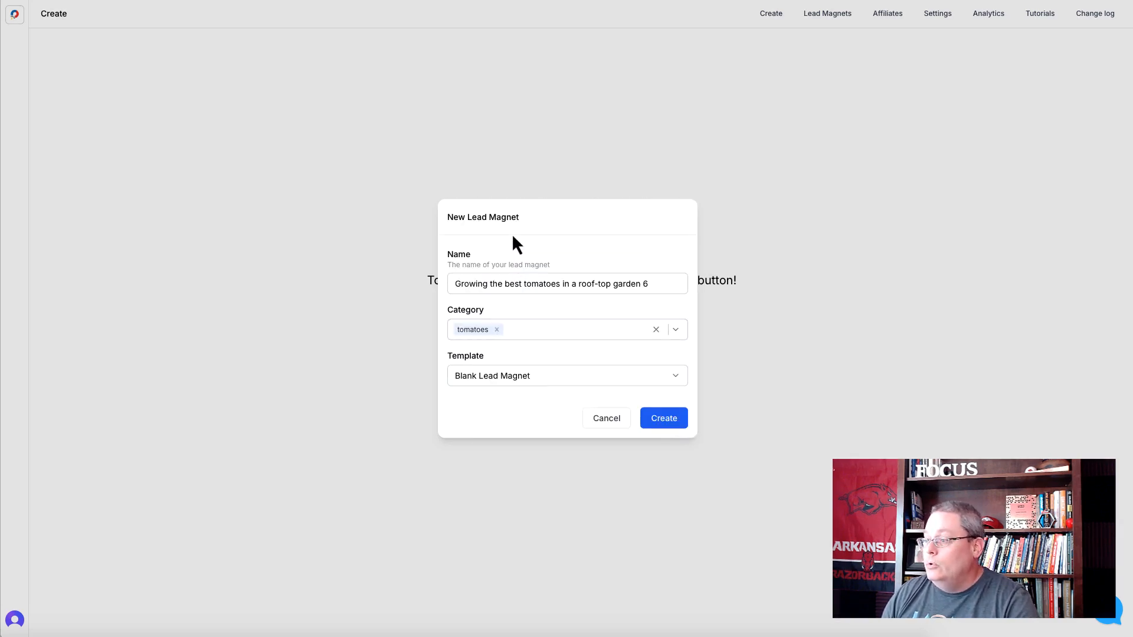
click(515, 374)
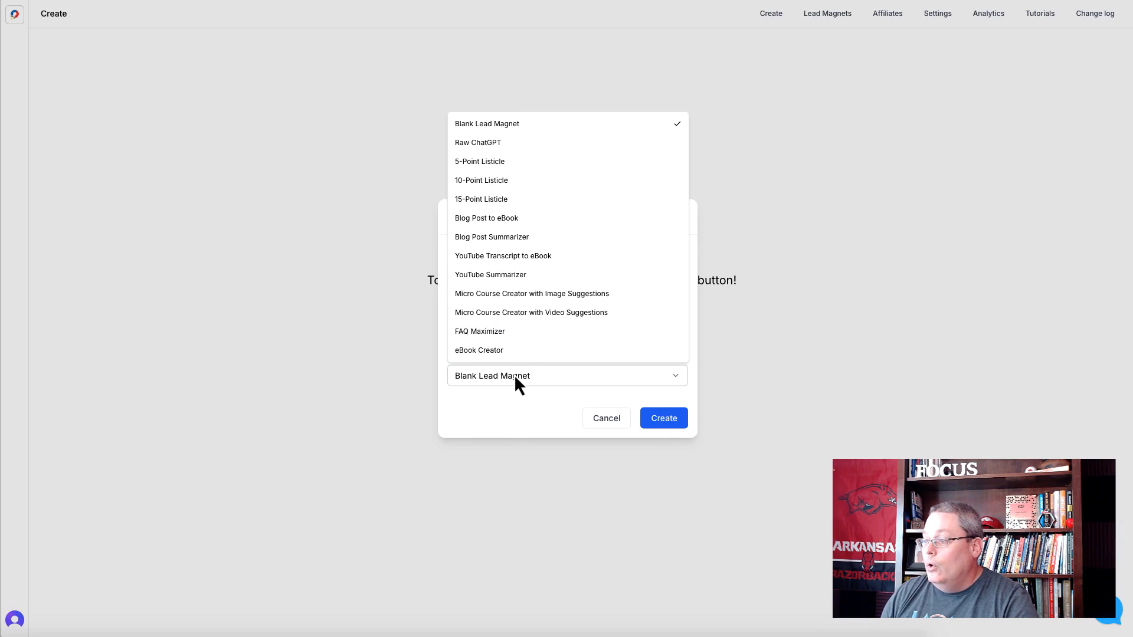
click(504, 259)
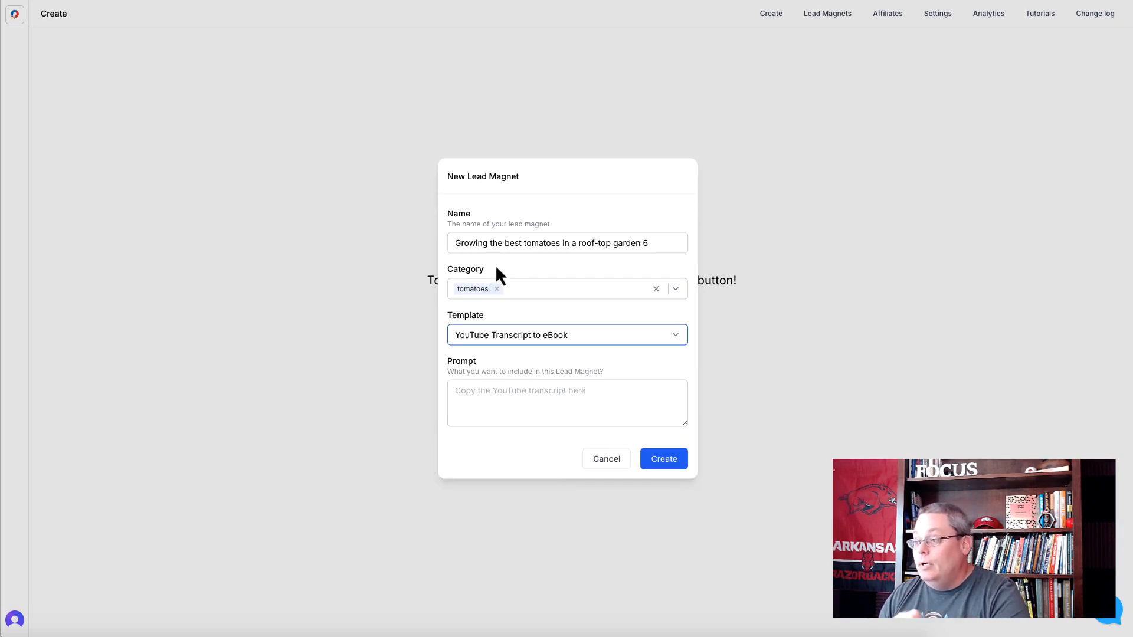
click(469, 407)
text(Growing the best tomatoes in a roof-top garden)
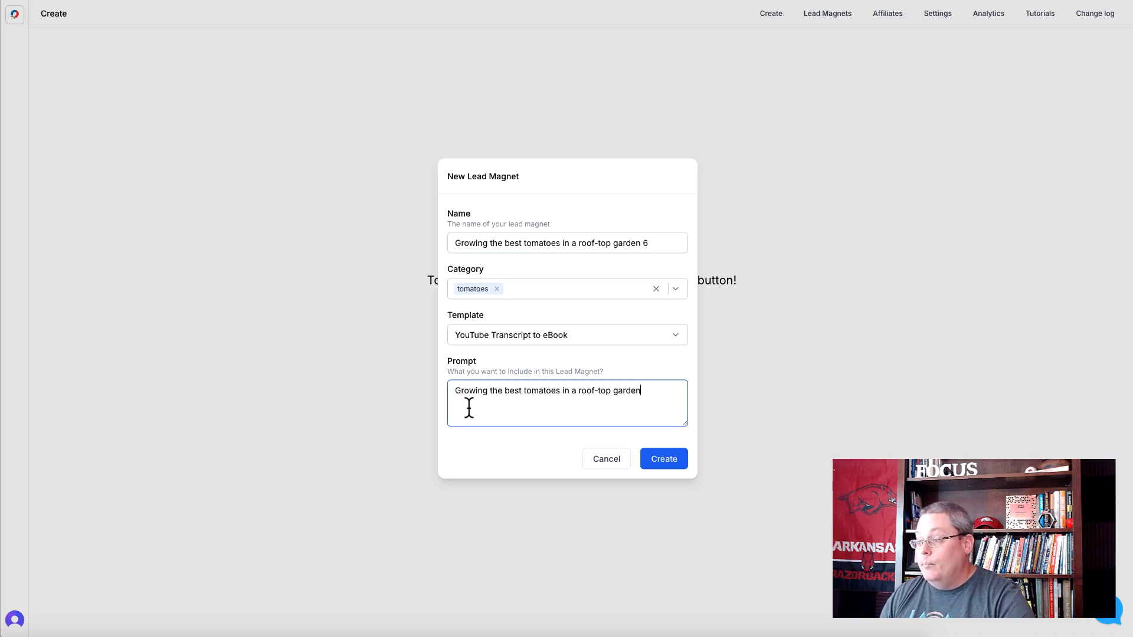
key(ctrl+a)
key(BackSpace)
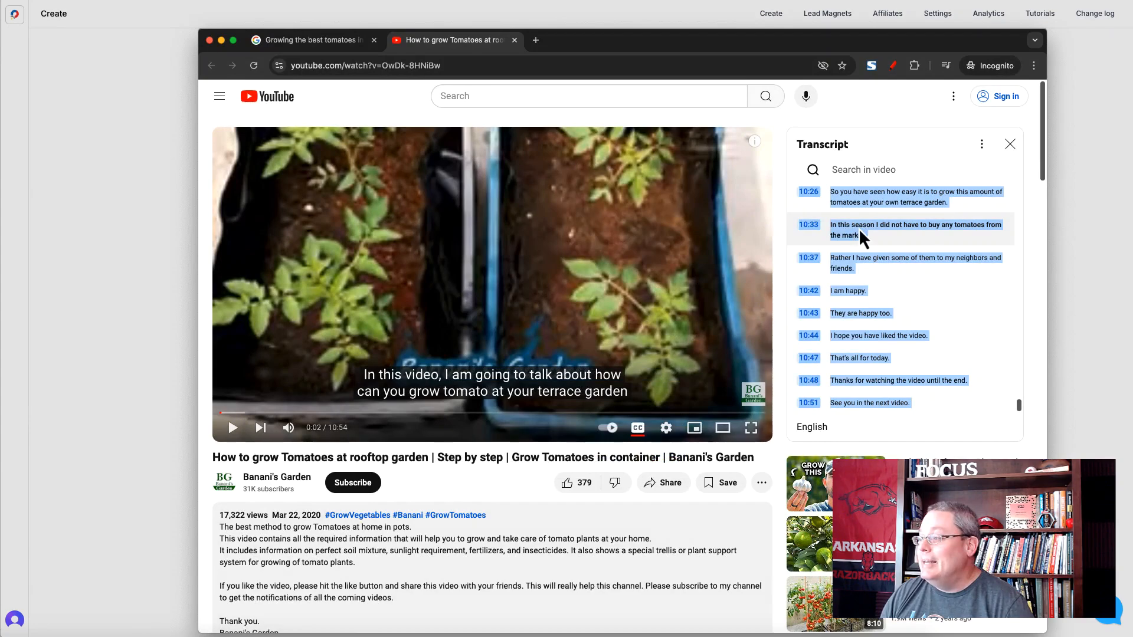
- Copy the selected transcript from the YouTube video page, paste it as the lead magnet's prompt and generate the eBook
right_click(858, 233)
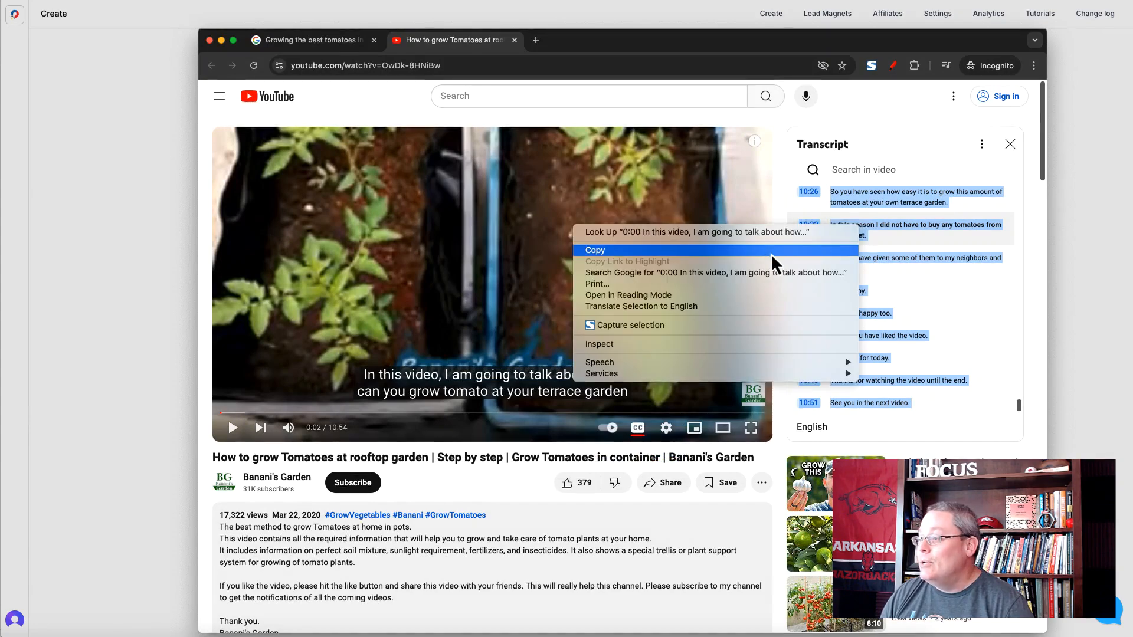
click(762, 251)
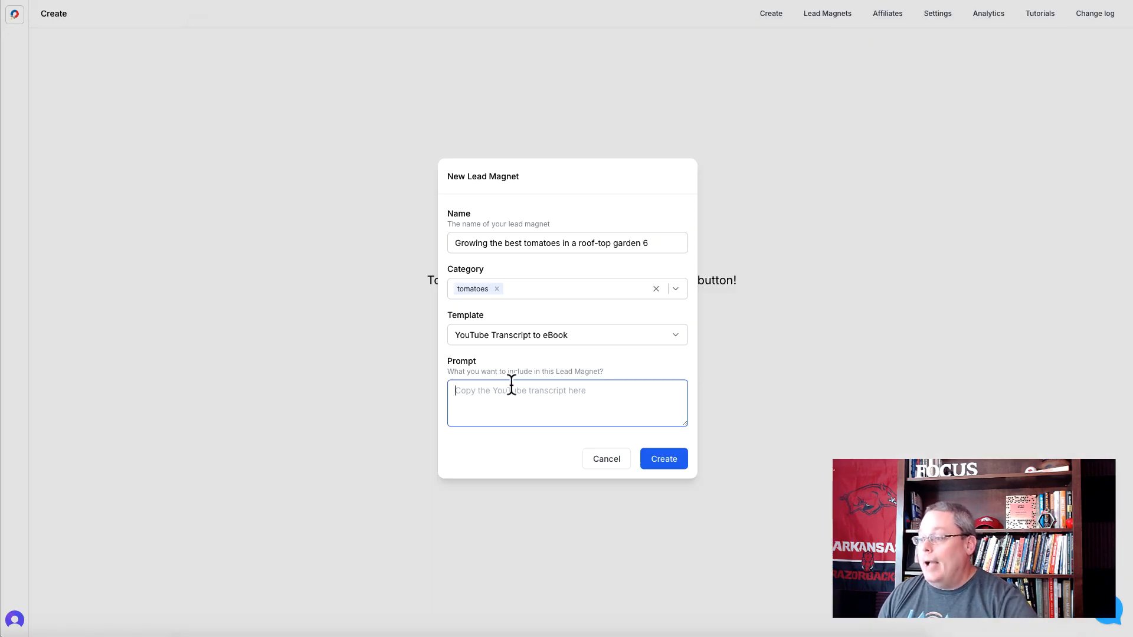
click(496, 392)
key(super+v)
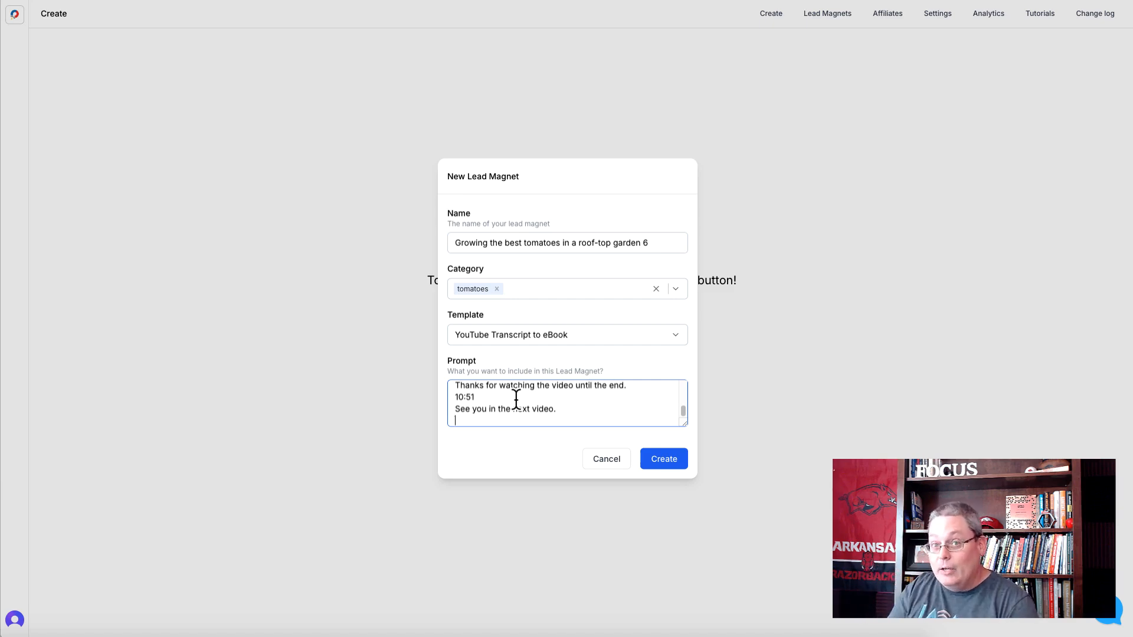
click(671, 469)
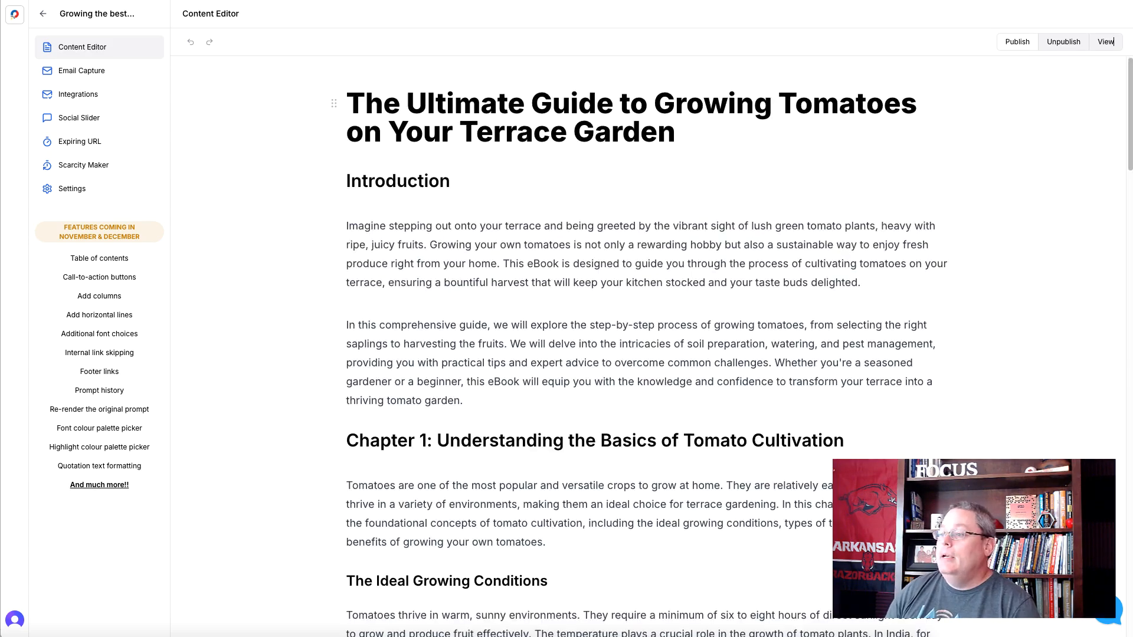
- Review the generated eBook from its title and introduction through its chapters to the conclusion, and return to the Create page
triple_click(458, 107)
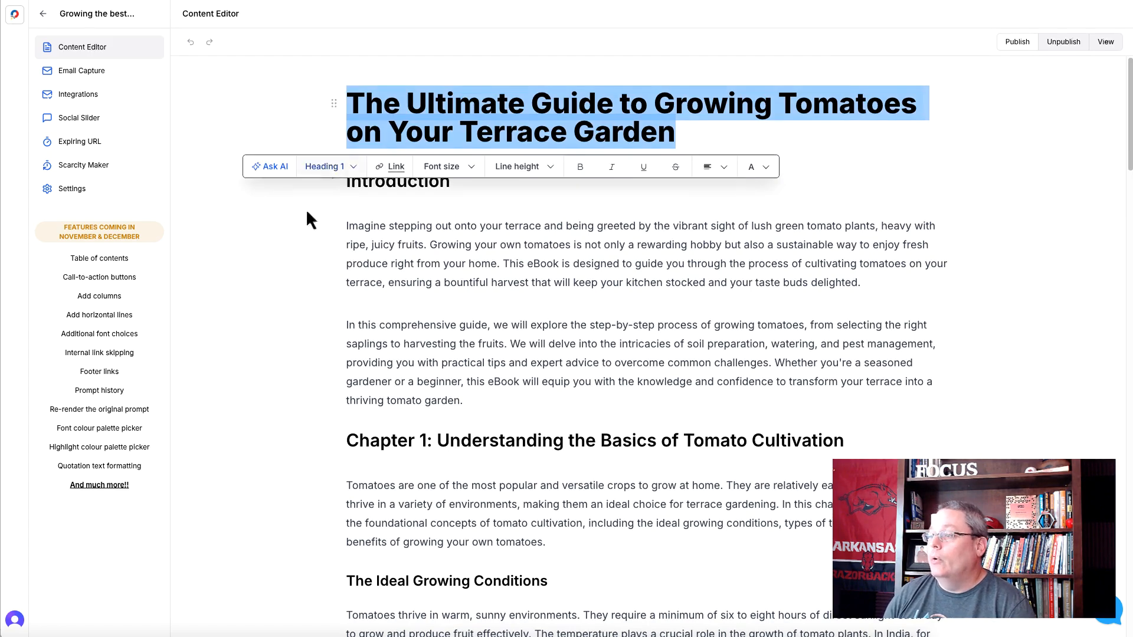
click(395, 247)
scroll(385, 345, down, 1)
scroll(386, 345, down, 14)
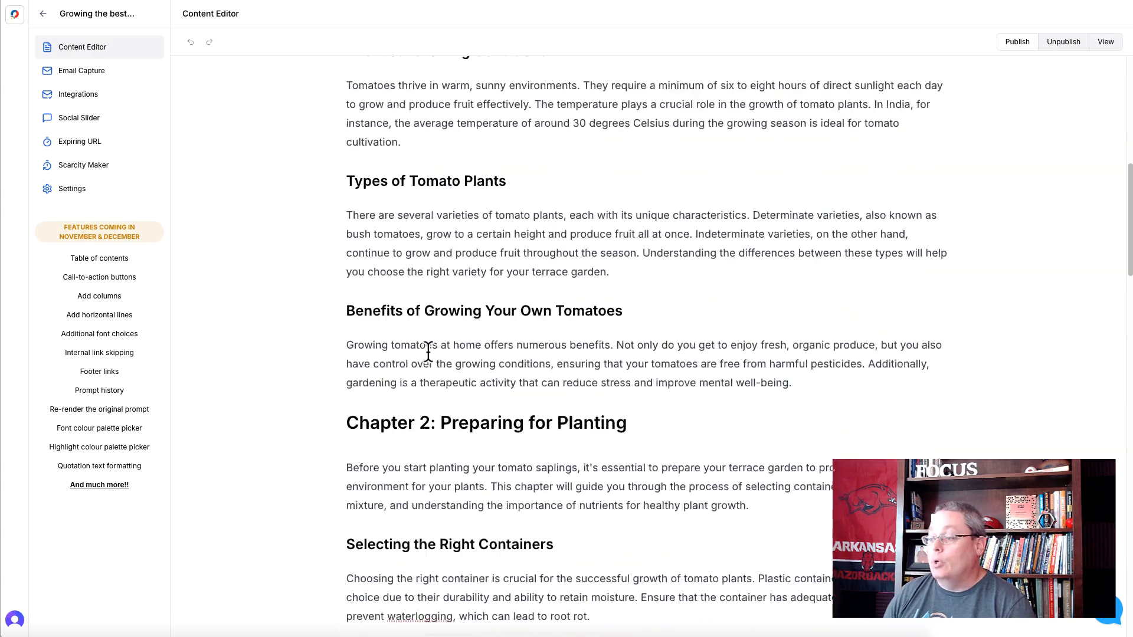
scroll(434, 348, down, 15)
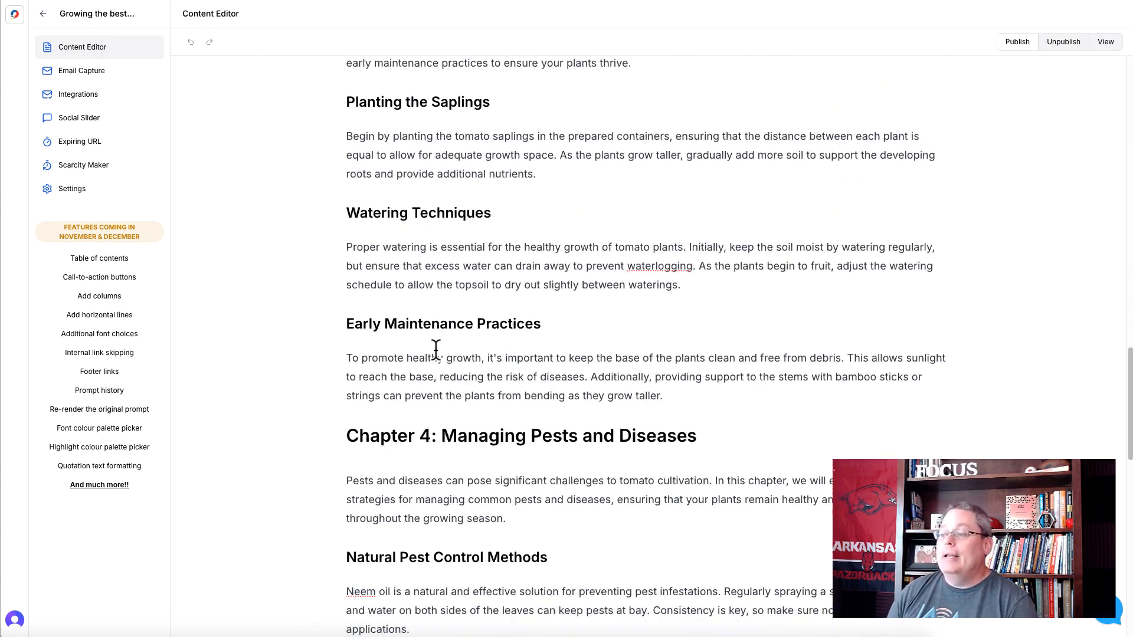
scroll(410, 295, down, 10)
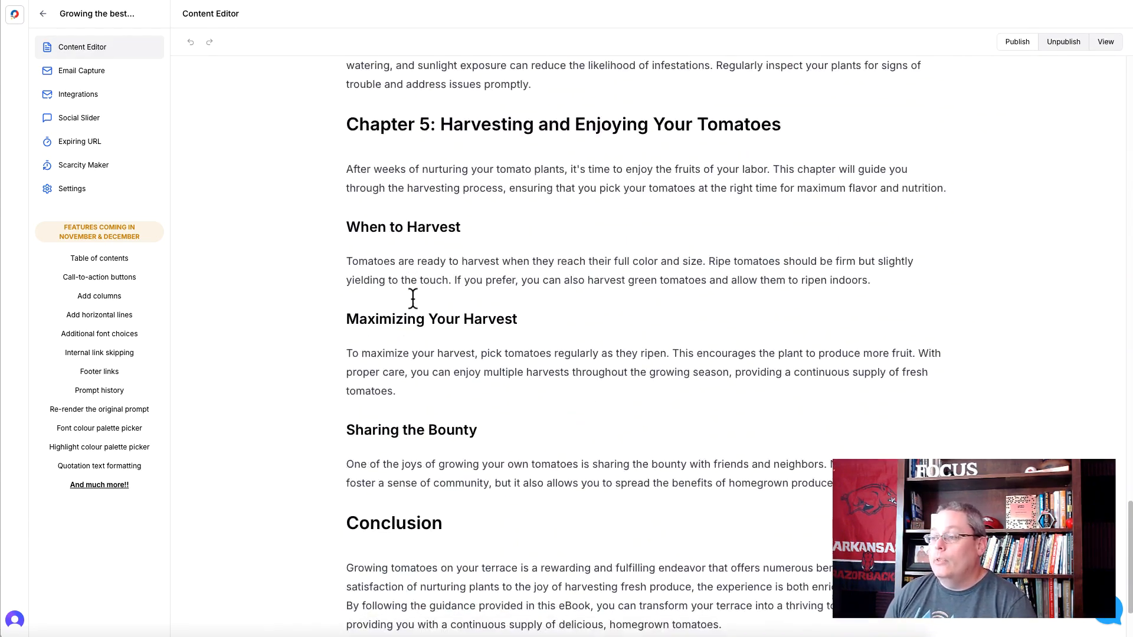
scroll(435, 369, up, 20)
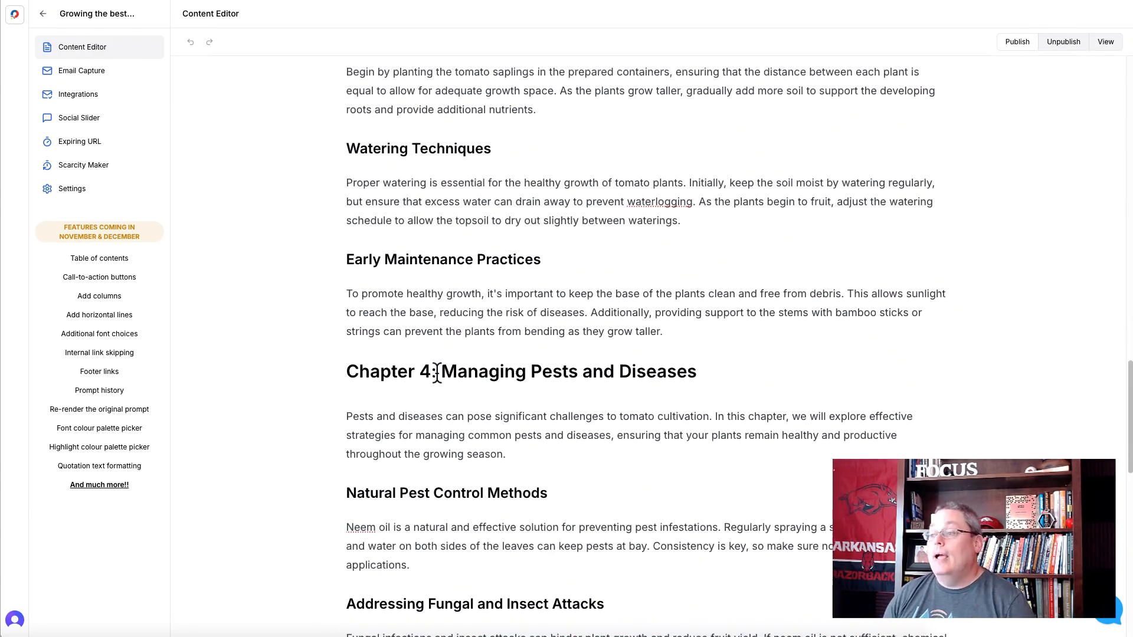
scroll(436, 373, up, 8)
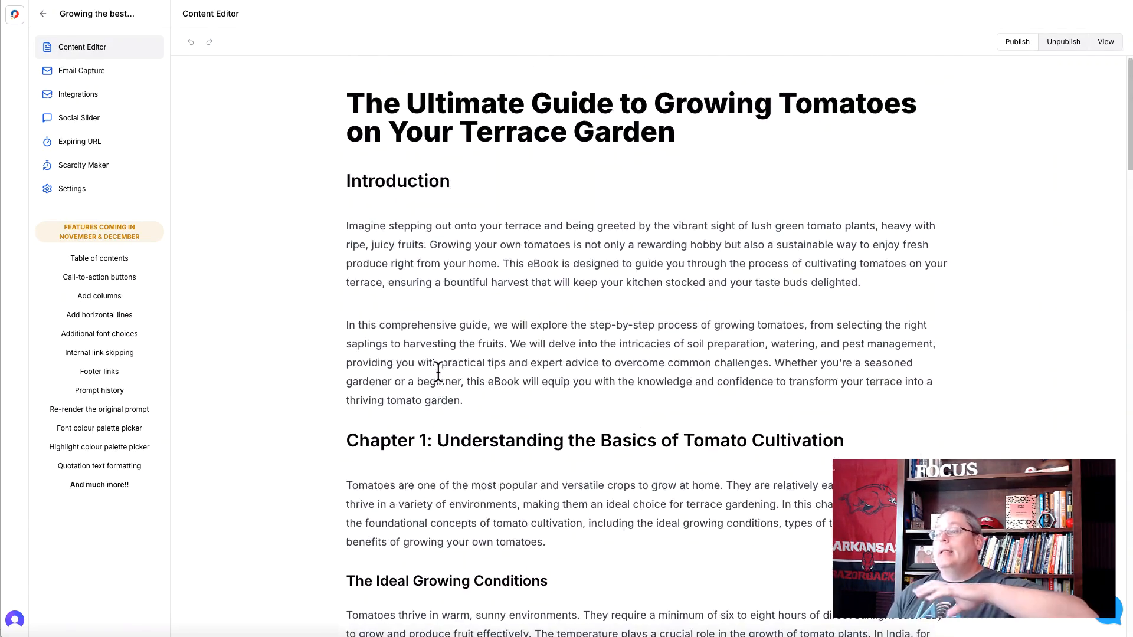
click(15, 14)
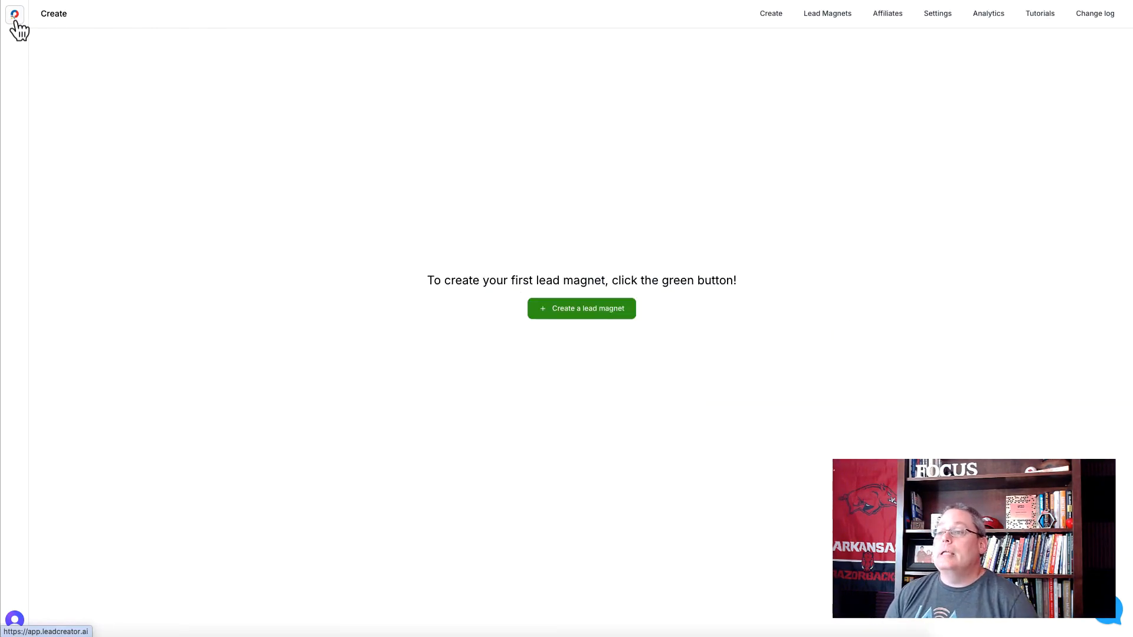
- Start a lead magnet named "Growing the best tomatoes in a roof-top garden 7" in the tomatoes category with the Blog Post Summarizer template
click(566, 313)
text(Growing the best tomatoes in a roof-top garden)
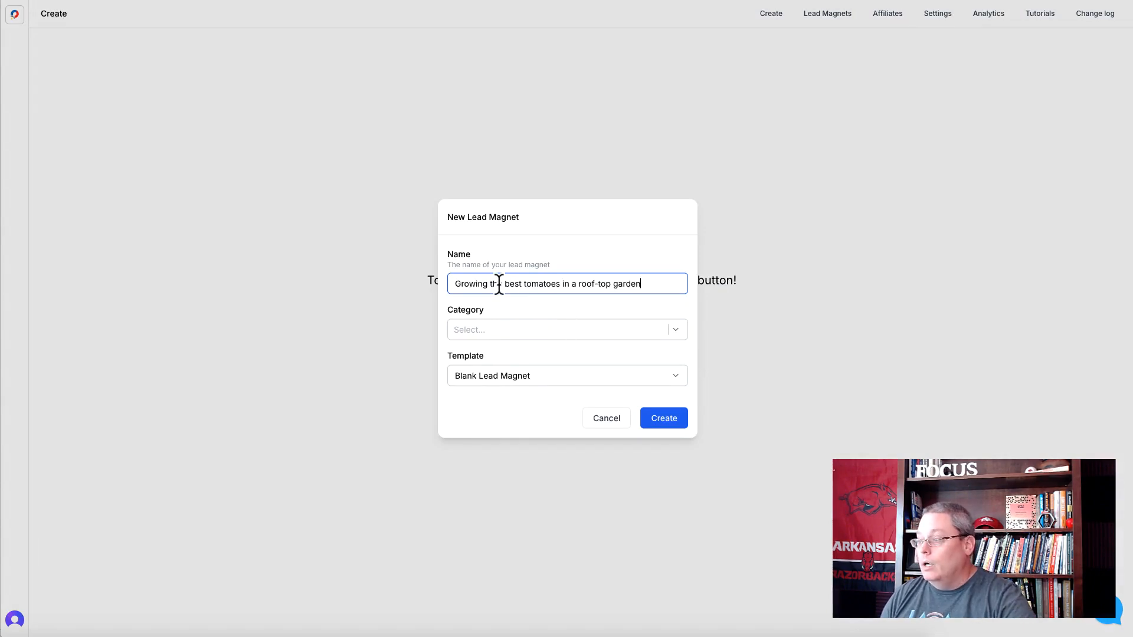
click(481, 325)
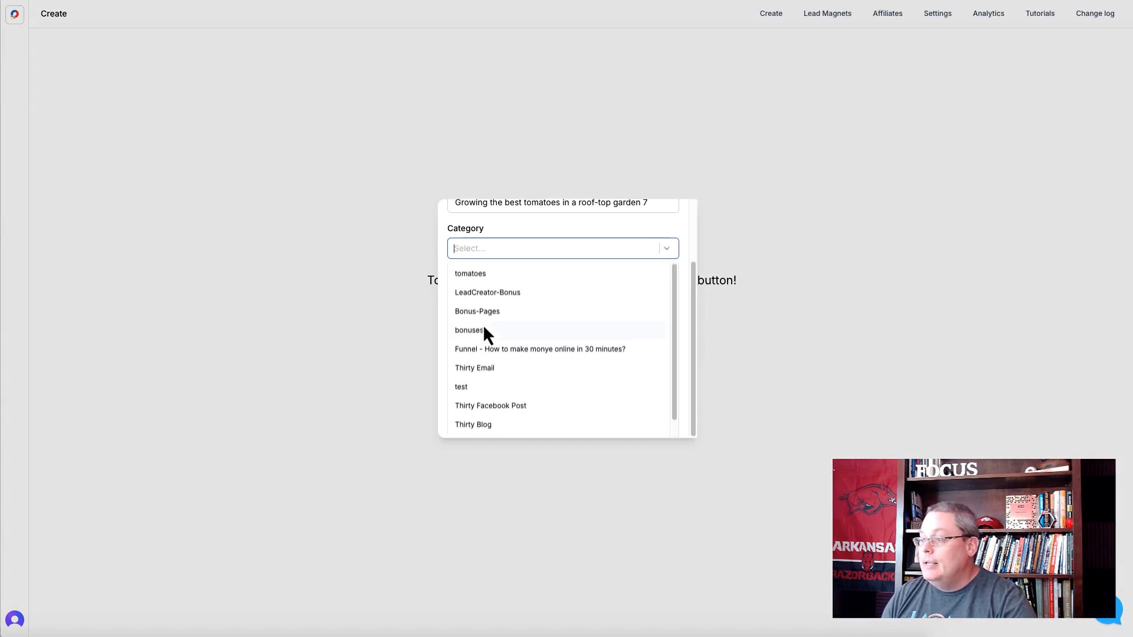
click(494, 269)
click(507, 228)
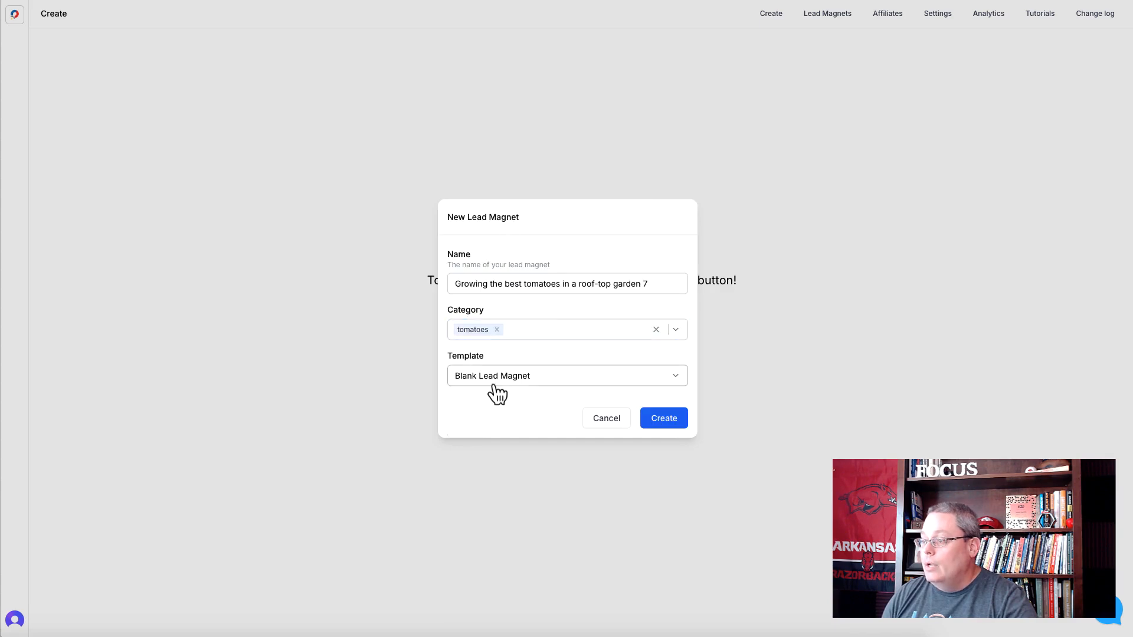
click(496, 380)
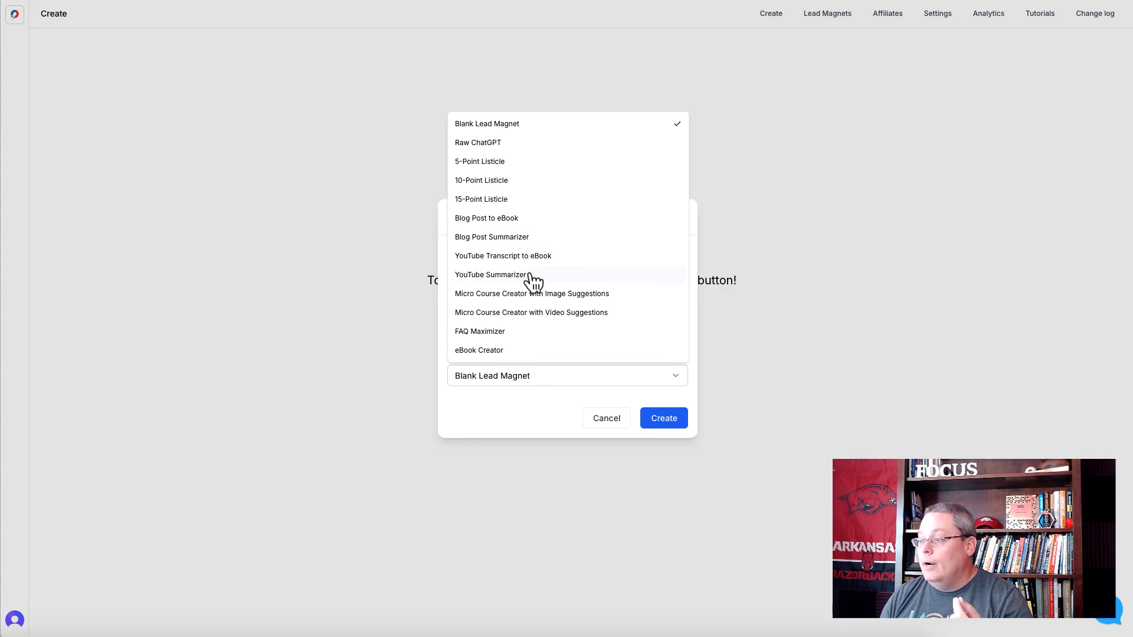
click(526, 237)
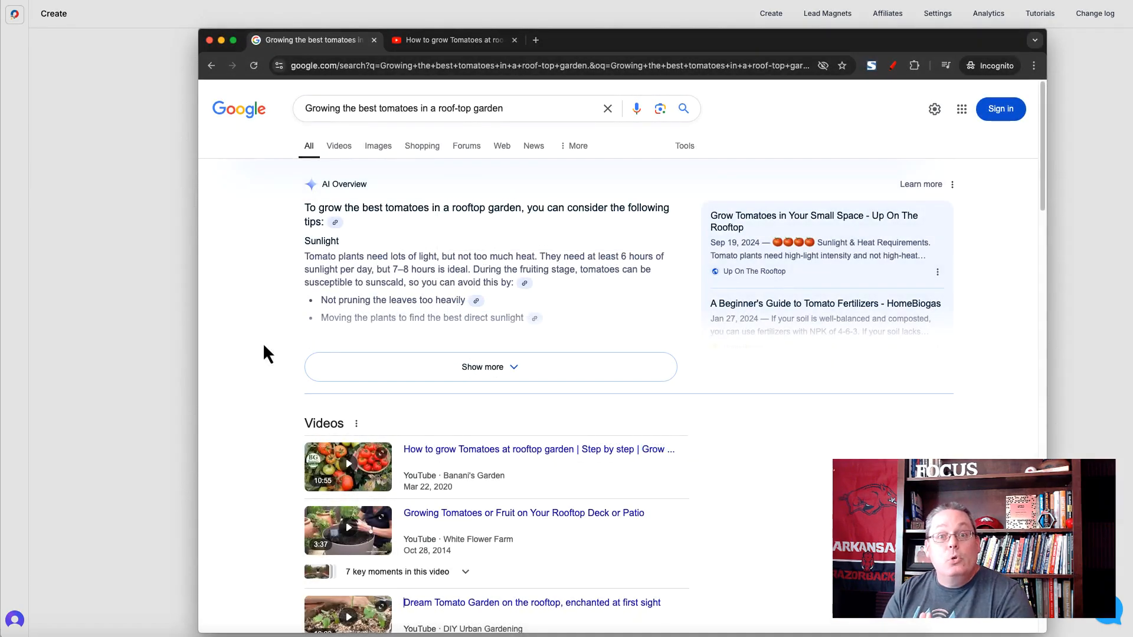
- In the browser's Google results, copy the link address of "Grow Tomatoes in Your Small Space - Up On The Rooftop"
scroll(264, 345, down, 3)
scroll(265, 354, down, 15)
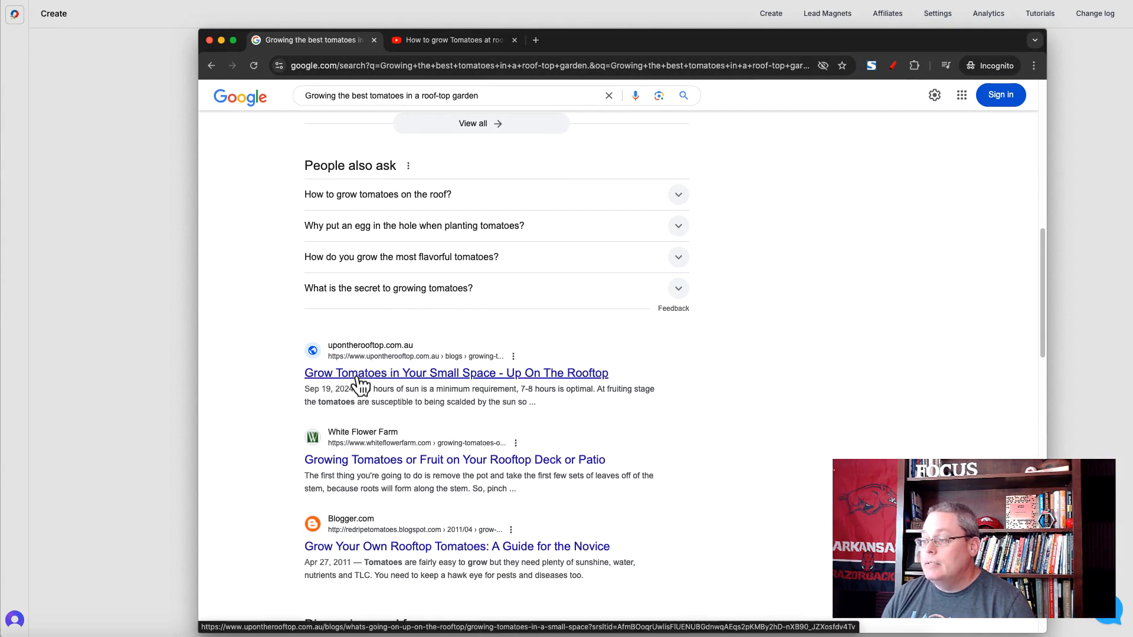
right_click(359, 382)
click(387, 433)
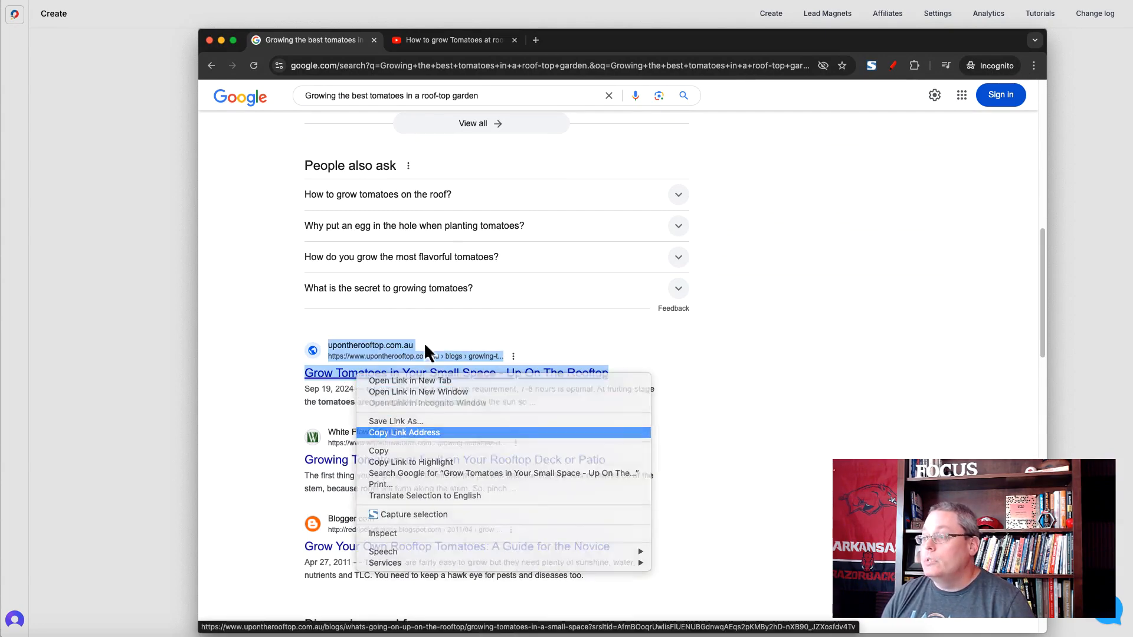
- Return to LeadCreator, paste the copied link as the Blog Post URL and generate the lead magnet
key(super+Tab)
click(472, 399)
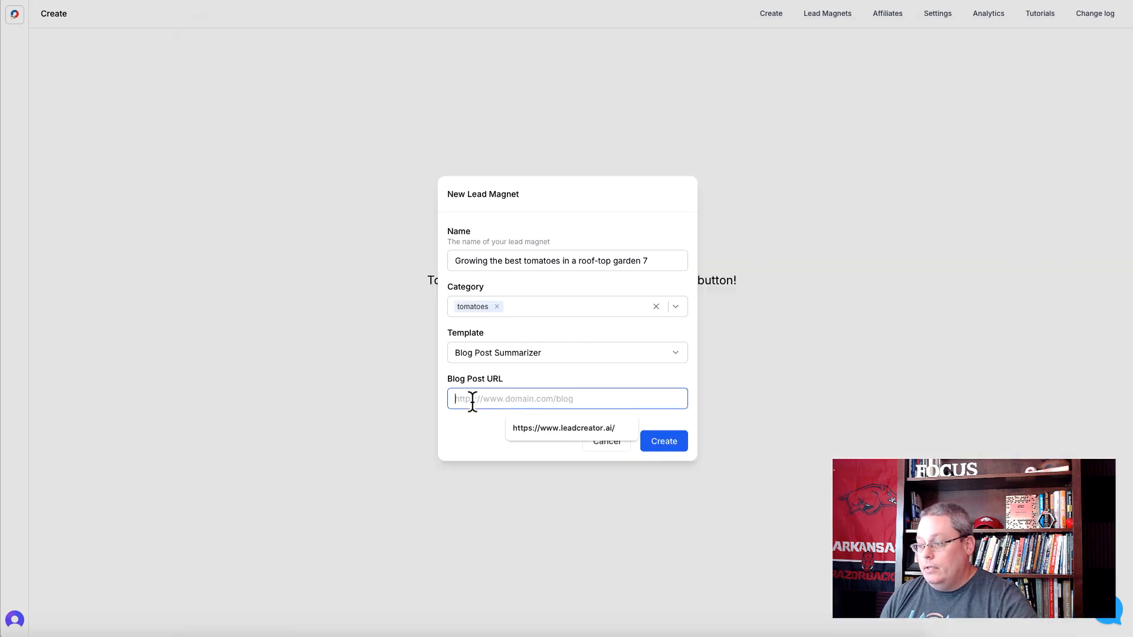
key(ctrl+v)
click(654, 444)
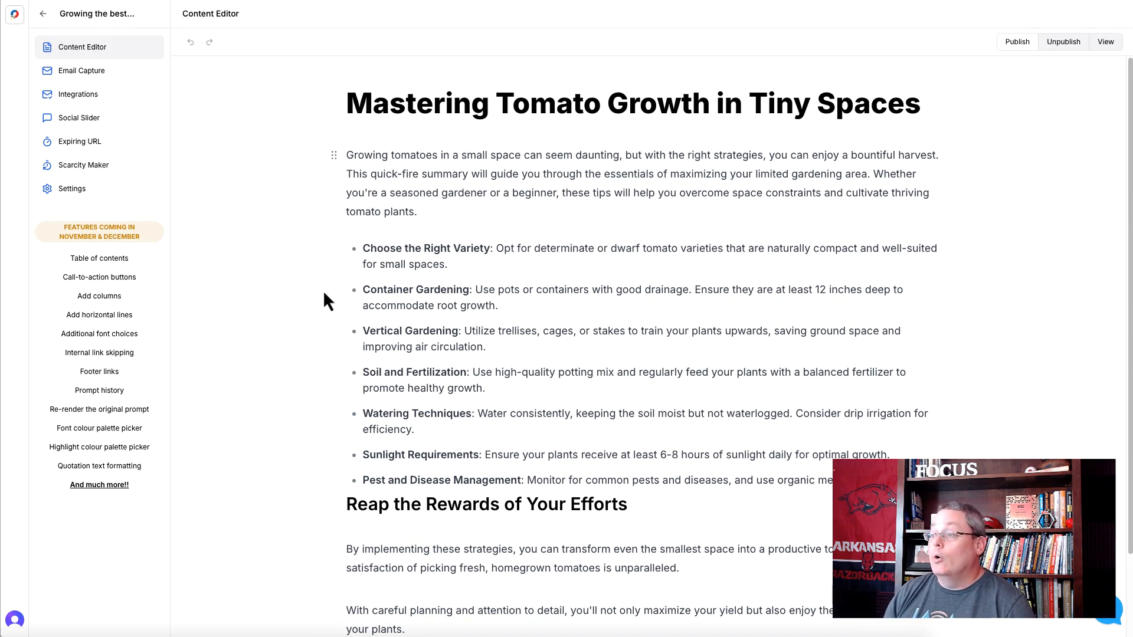
- Review the generated blog post summary's introduction, bulleted tips and closing section
scroll(325, 293, down, 2)
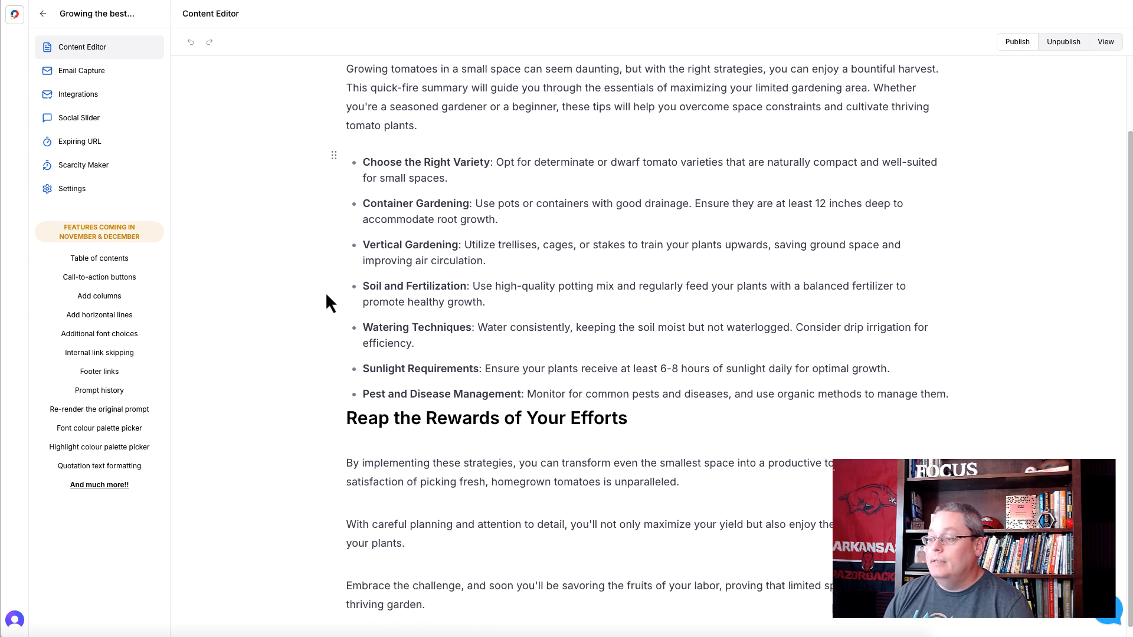
scroll(336, 347, up, 2)
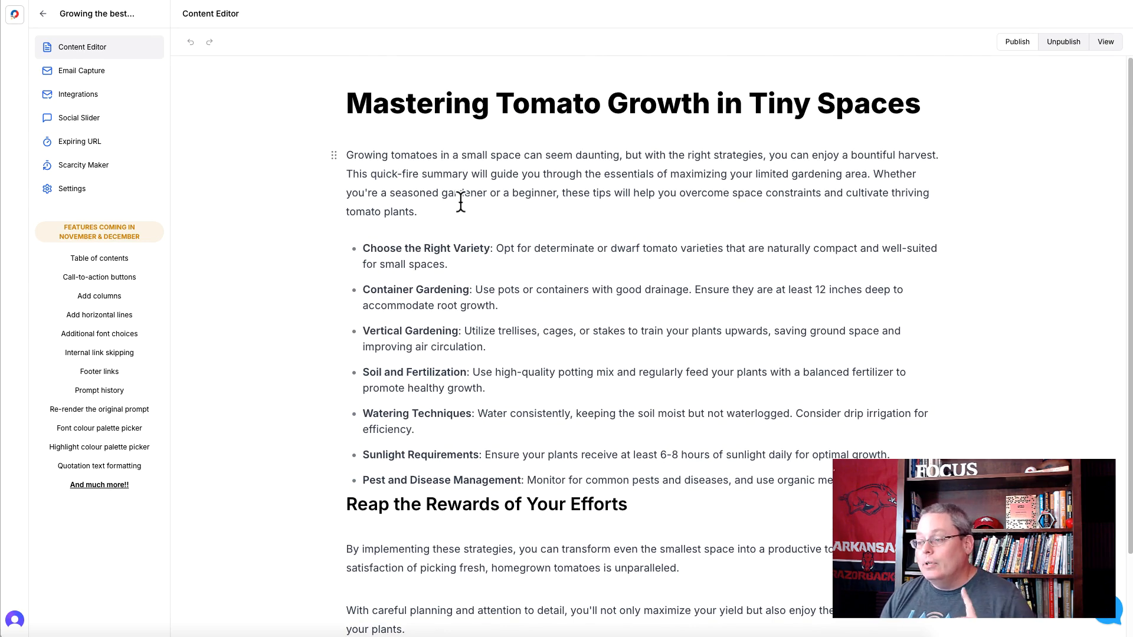
scroll(461, 277, down, 2)
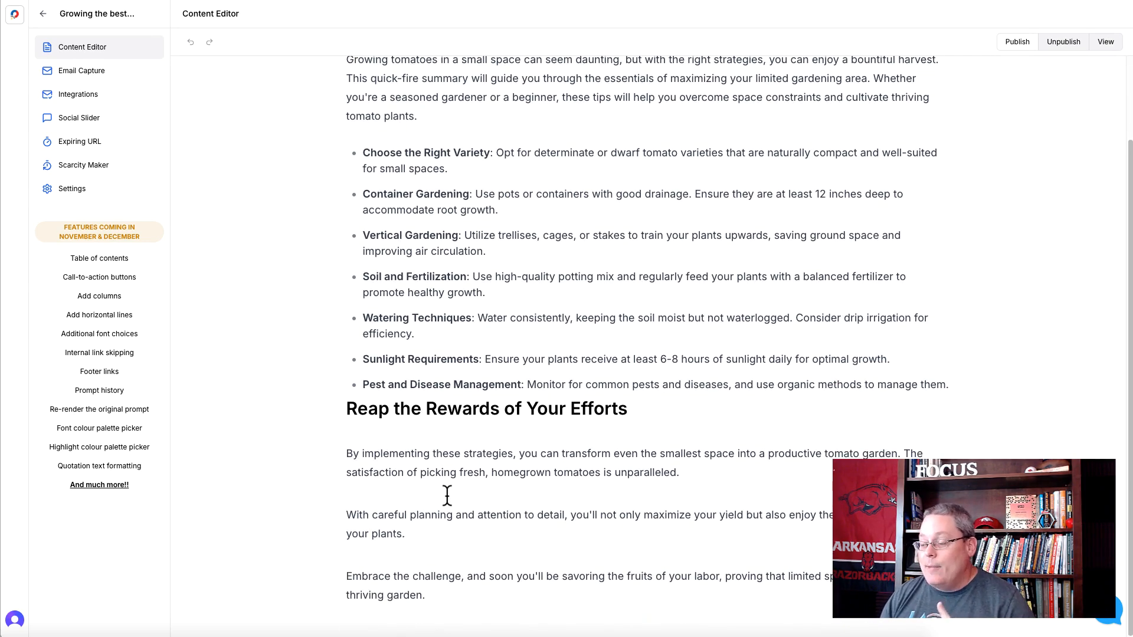
- Add a new paragraph containing the placeholder word "text" after the summary's last paragraph
click(431, 594)
key(Return)
scroll(444, 519, down, 1)
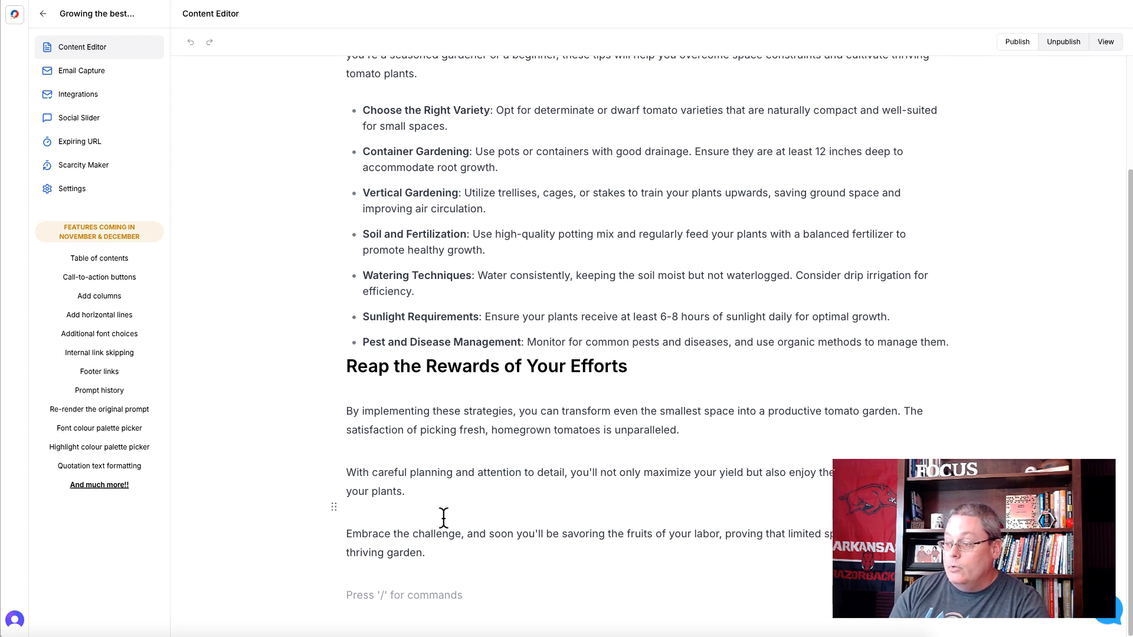
text(text)
key(BackSpace)
text(xt)
- Ask AI on the placeholder word "text" with the prompt "Give me 10 steps to grow tomatoes bigger and juicer..."
double_click(358, 594)
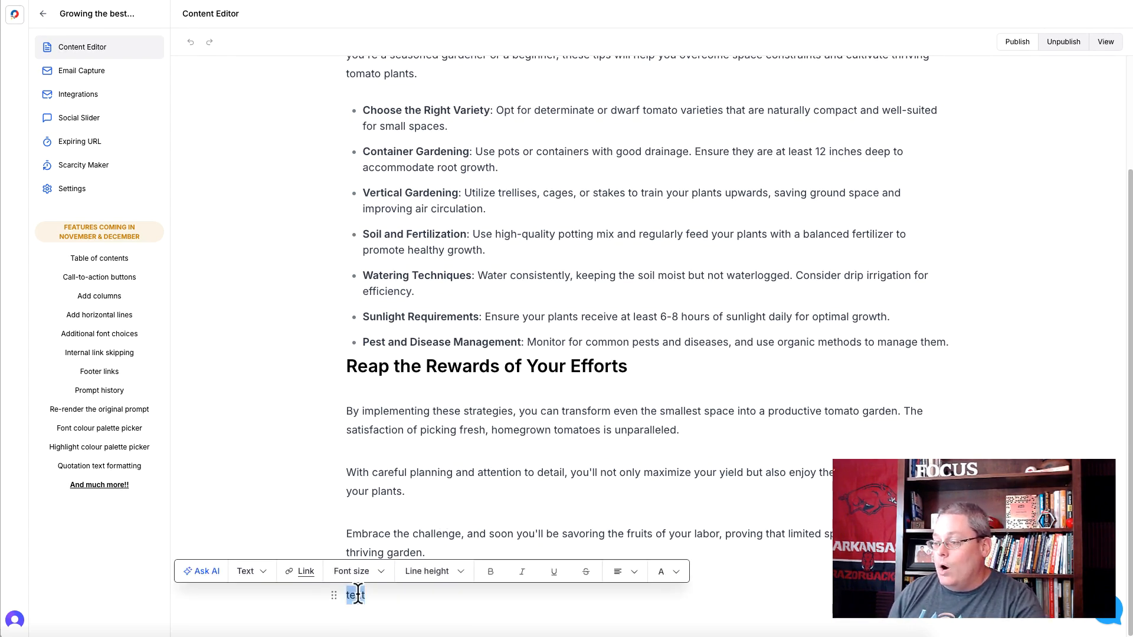
click(208, 572)
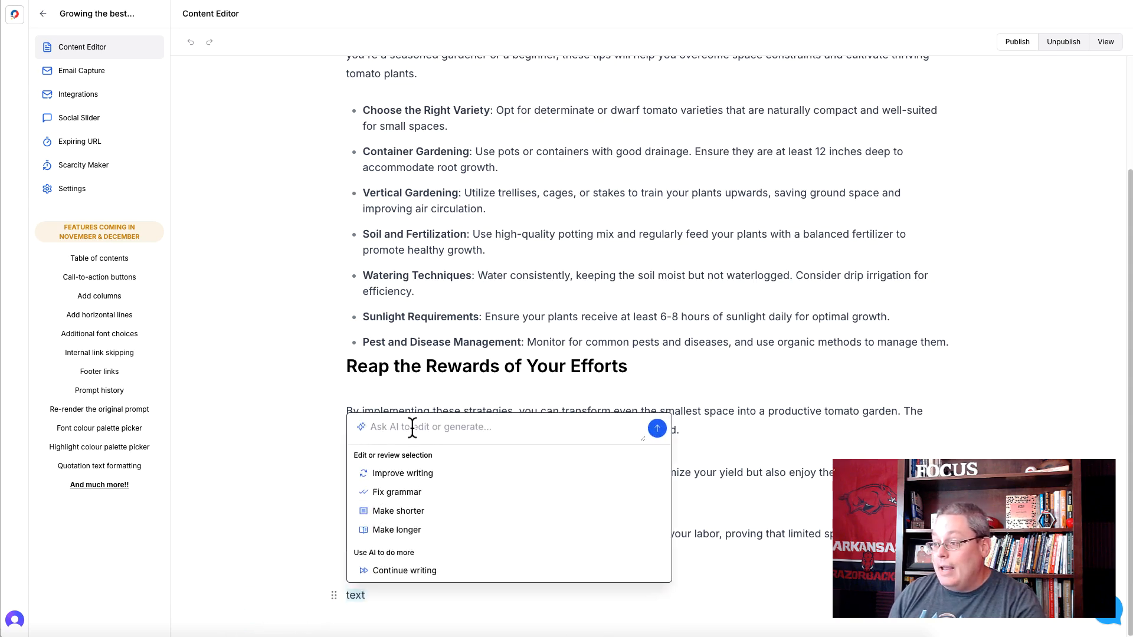
key(ctrl+v)
drag(464, 466, 357, 433)
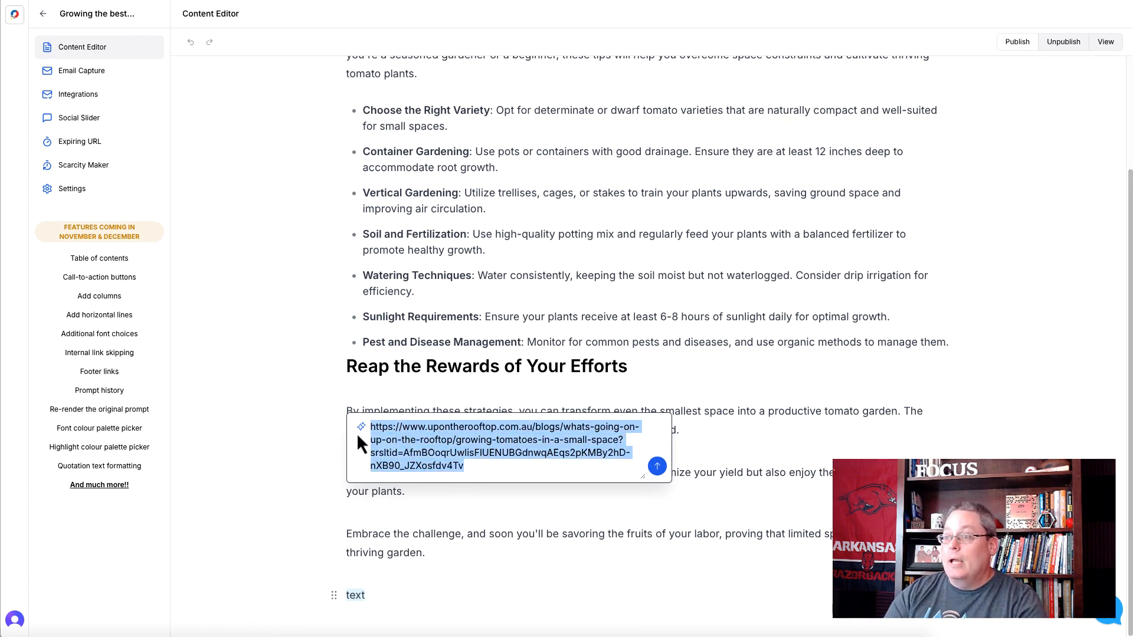
text(Give me 10 steps to grow tomatoes bigger and juicer...)
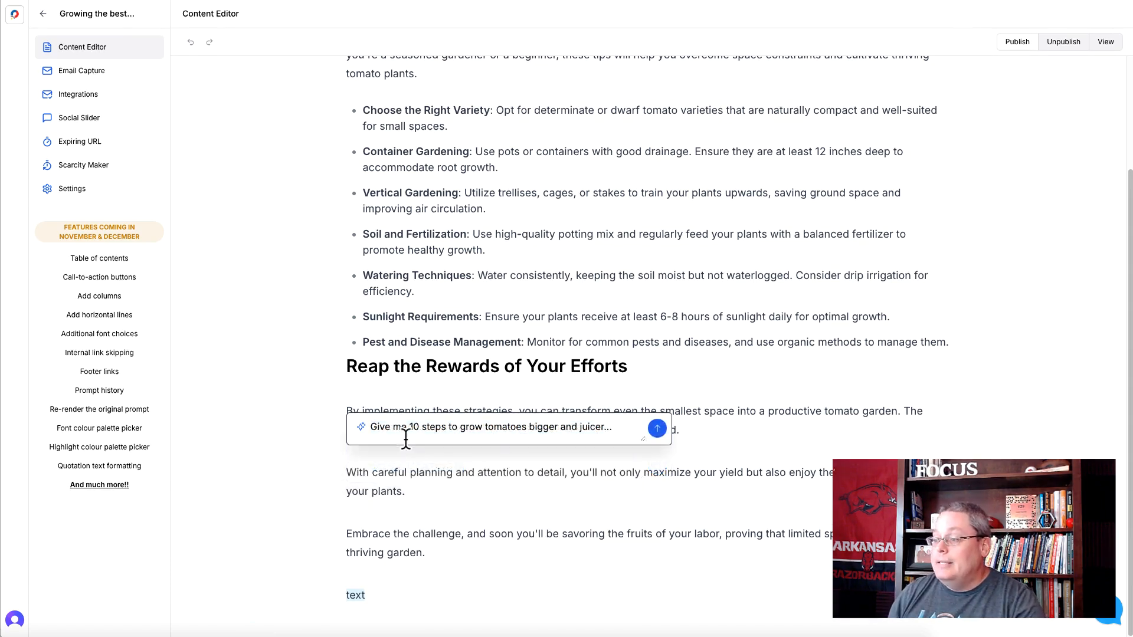
click(657, 428)
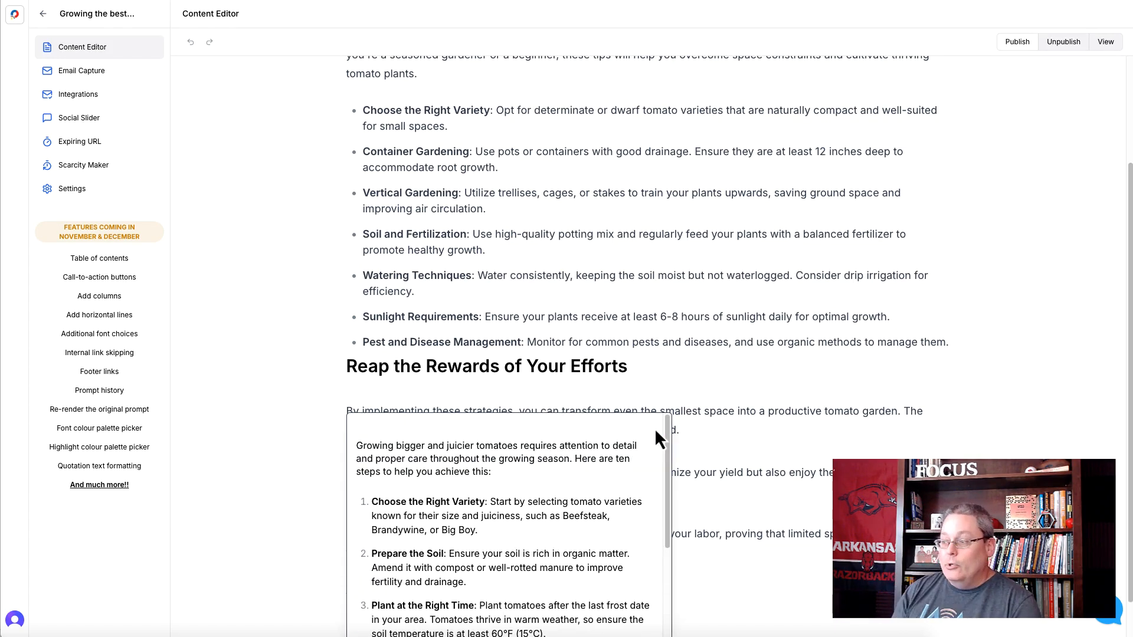
- Replace the placeholder word with the AI-generated ten steps and review how they follow the summary's closing section
scroll(702, 354, up, 3)
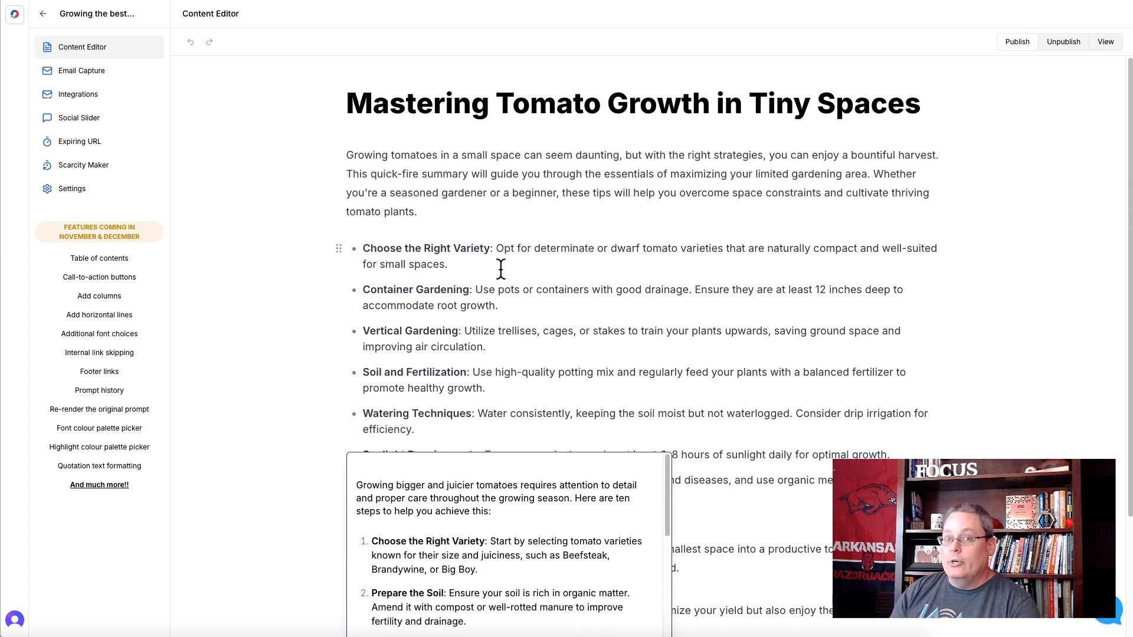
scroll(607, 260, down, 3)
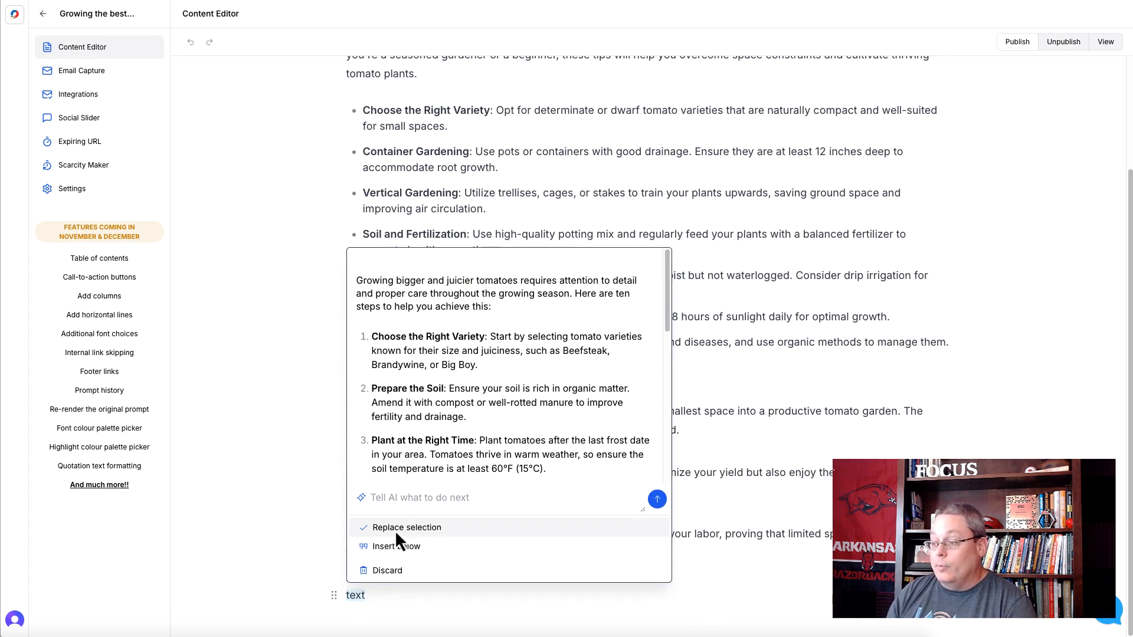
click(395, 530)
scroll(635, 415, down, 1)
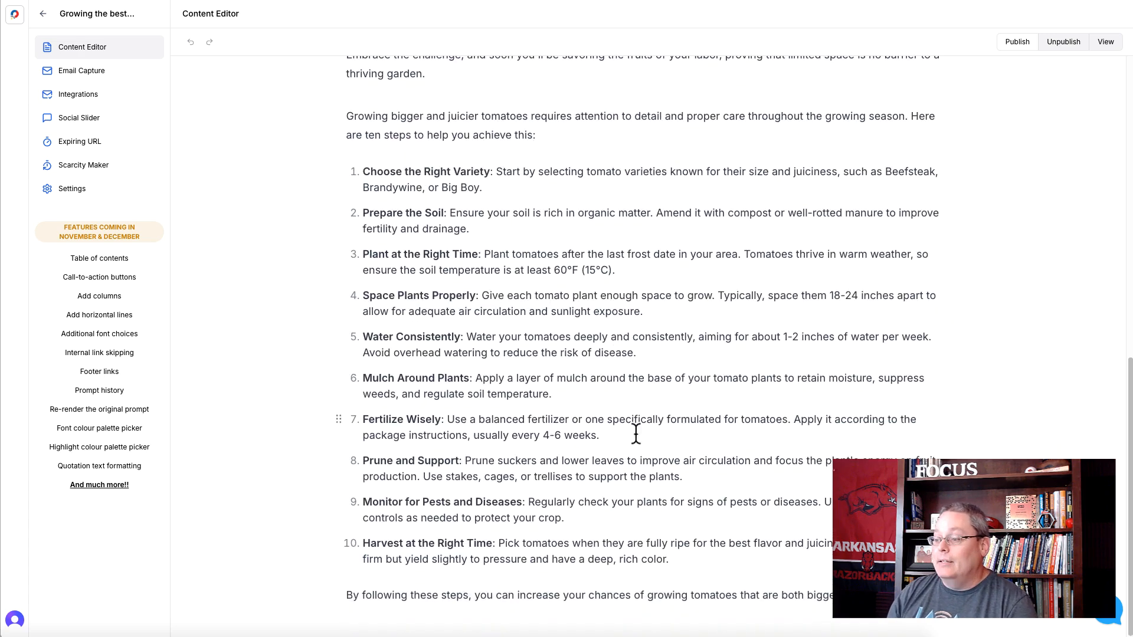
scroll(635, 441, up, 4)
scroll(634, 439, up, 2)
scroll(531, 389, down, 3)
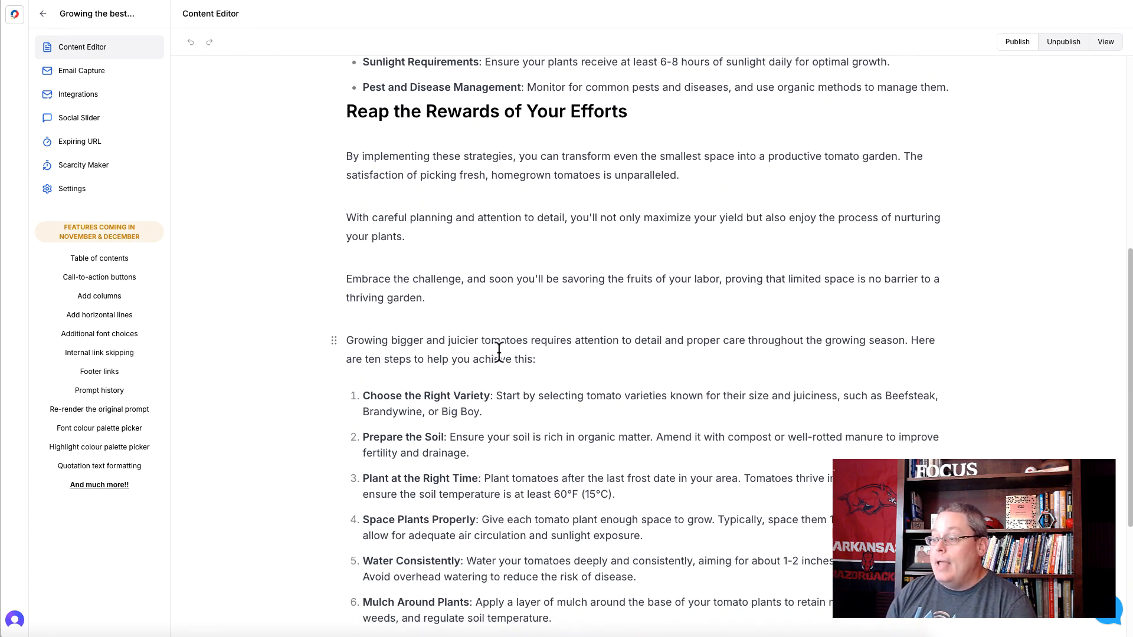
- Format the paragraph introducing the ten steps, "Growing bigger and juicier tomatoes requires attention to detail…", as a centred Heading 2
drag(525, 360, 340, 348)
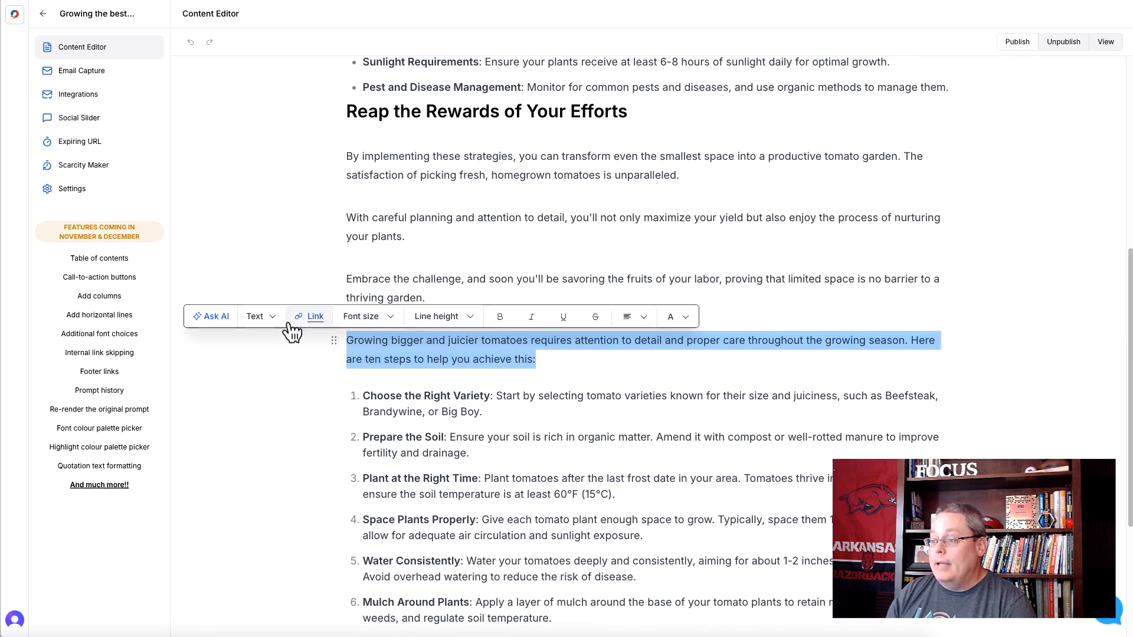
click(277, 328)
click(290, 373)
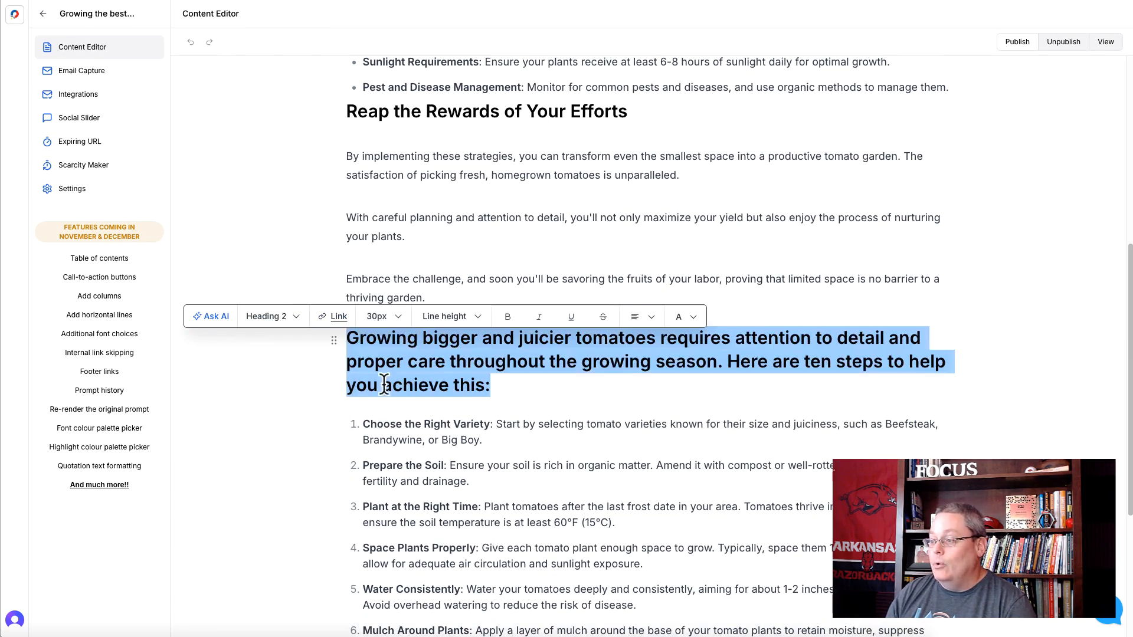
click(639, 310)
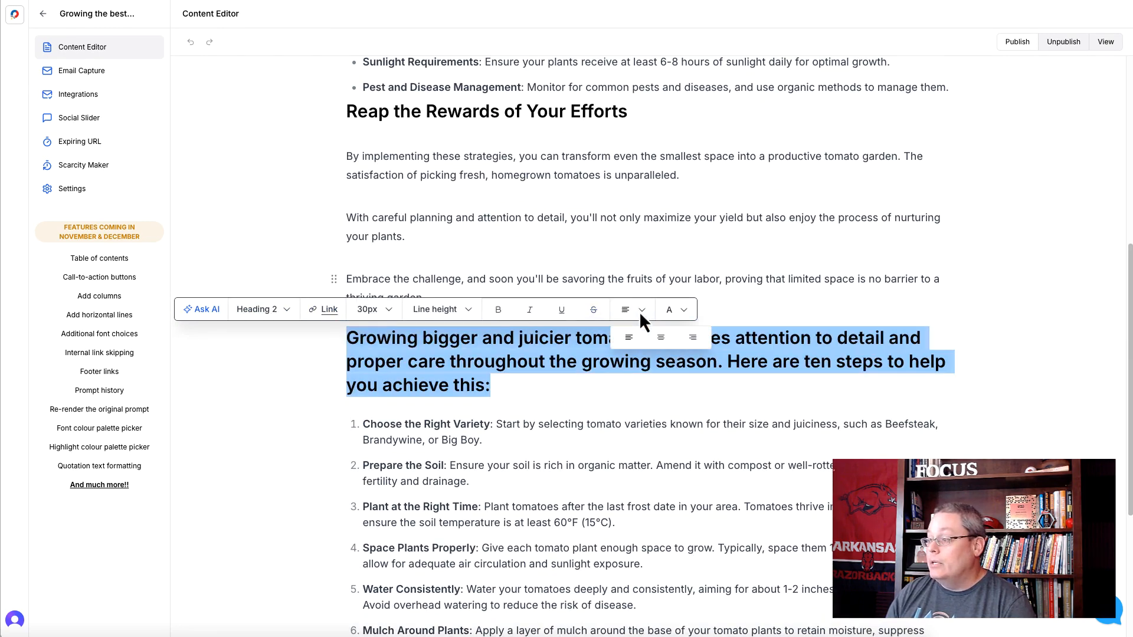
click(662, 341)
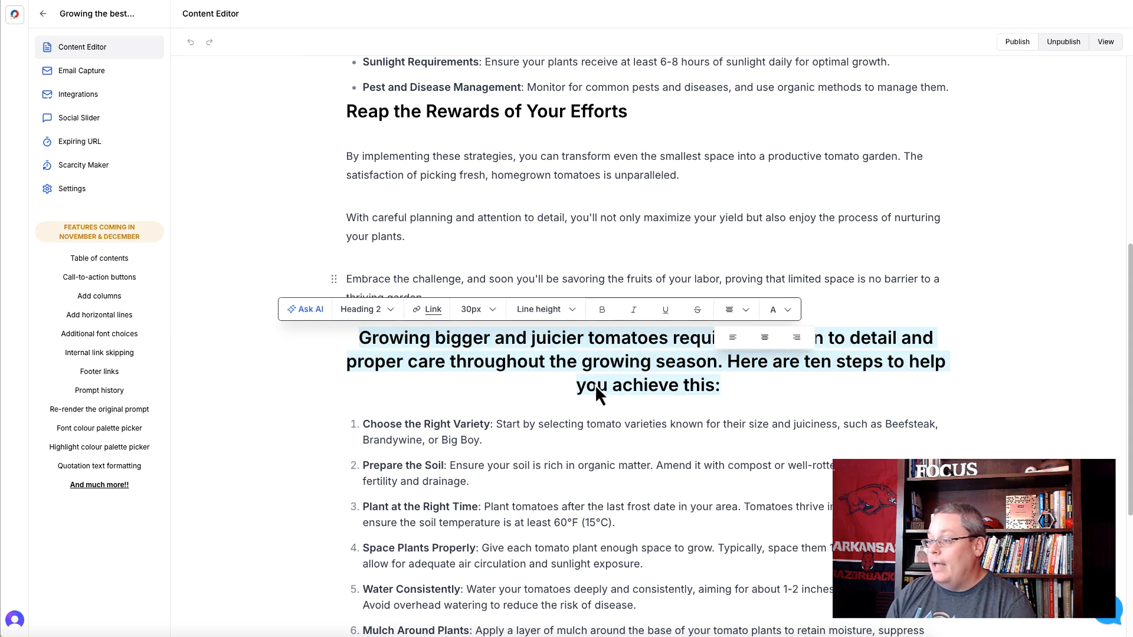
click(494, 424)
scroll(495, 423, down, 4)
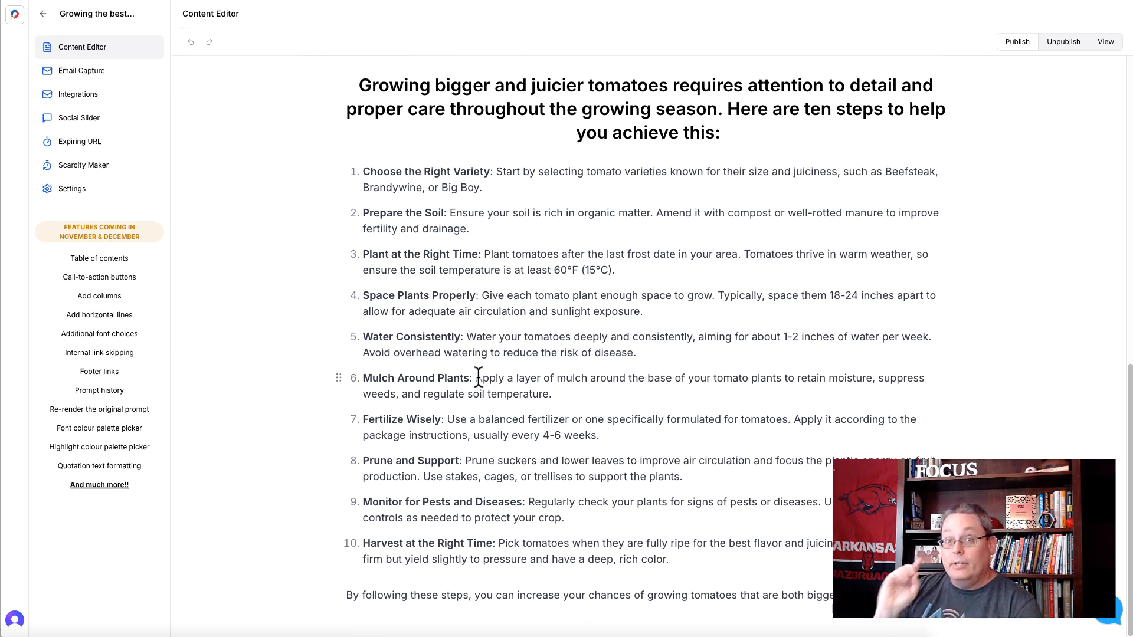
scroll(477, 376, up, 1)
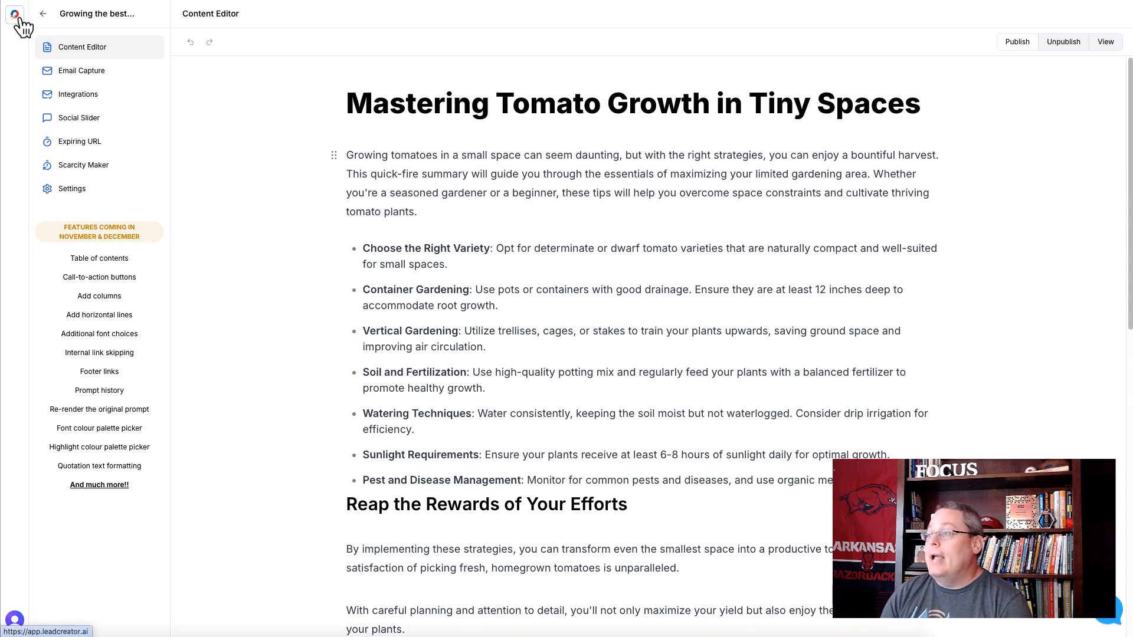
- Start a new lead magnet named "Growing the best tomatoes in a roof-top garden 8", category tomatoes, using the Blog Post to eBook template
click(15, 15)
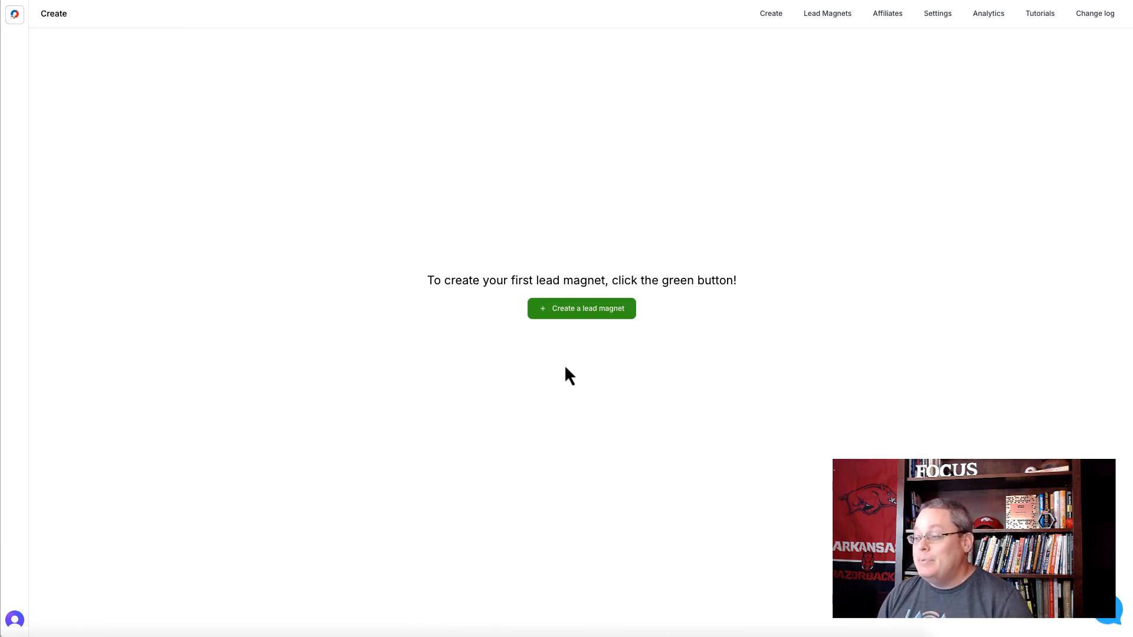
click(564, 310)
click(511, 282)
text(Growing the best tomatoes in a roof-top garden 8)
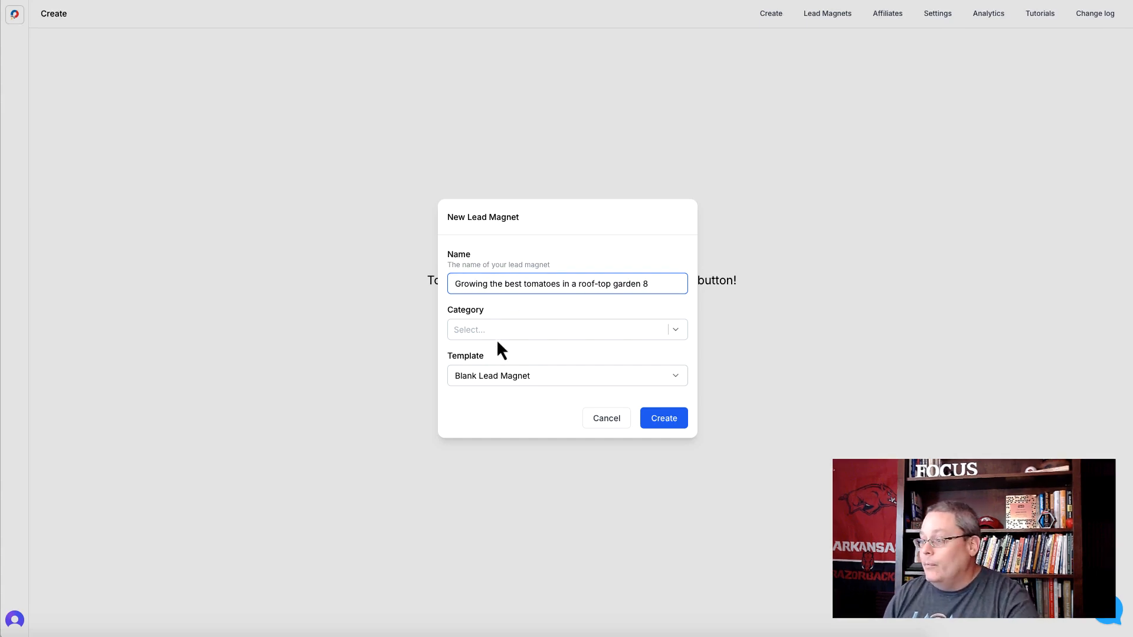
click(497, 334)
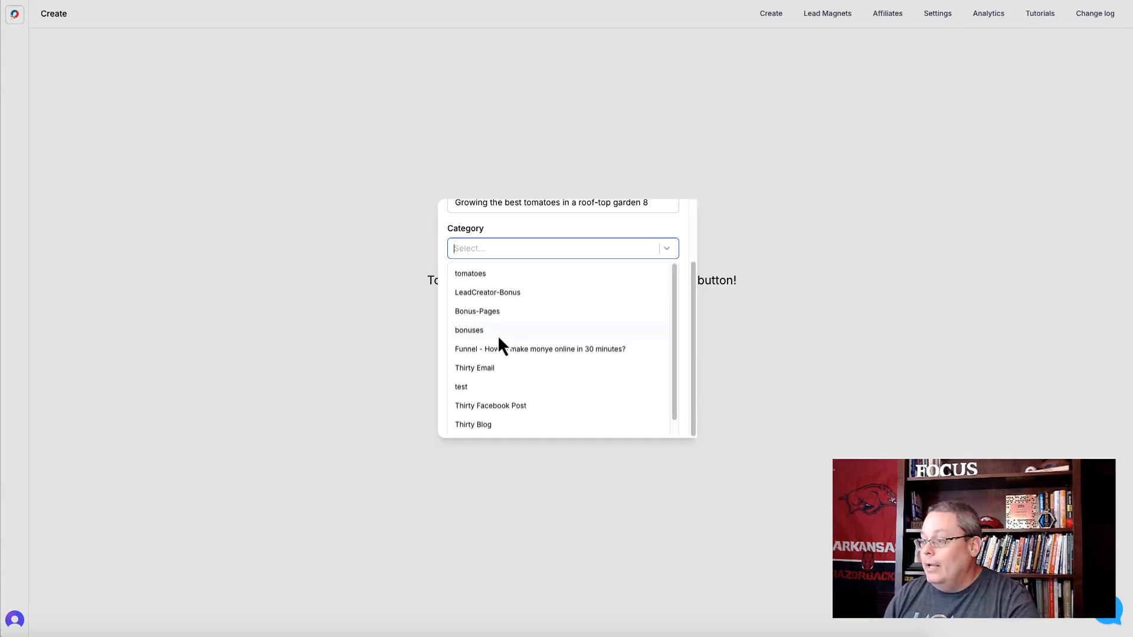
click(493, 272)
click(519, 239)
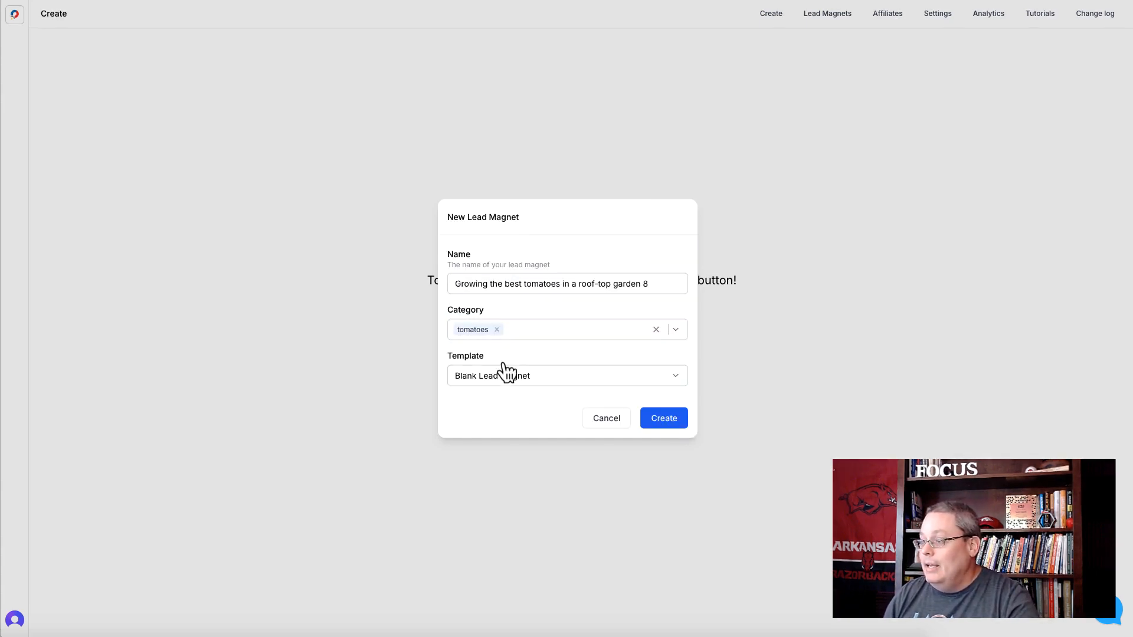
click(502, 376)
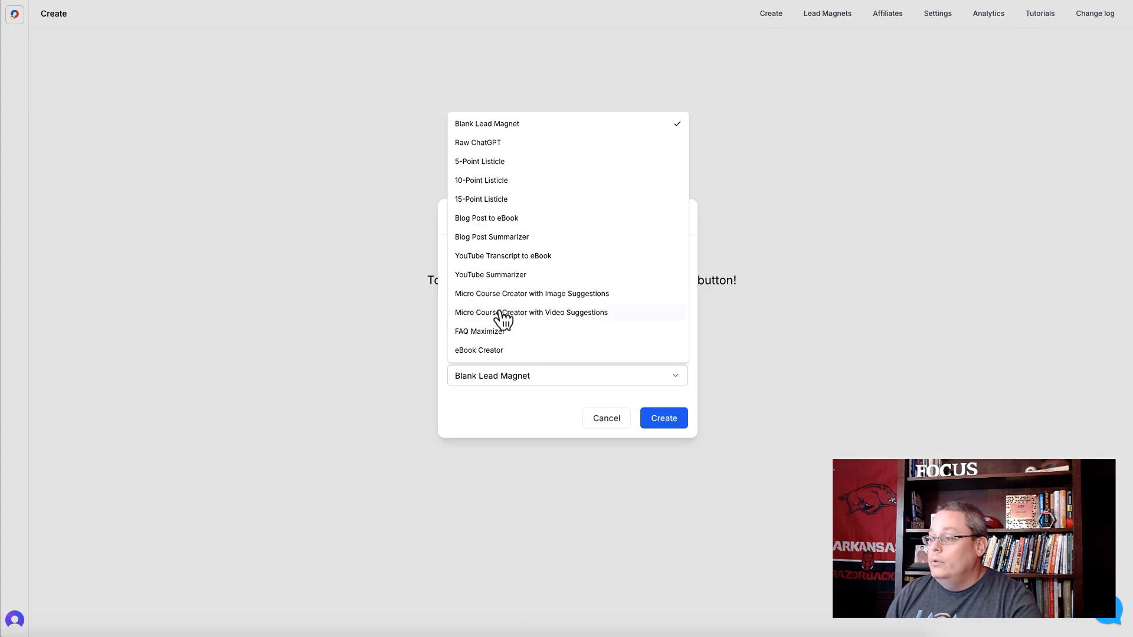
click(495, 220)
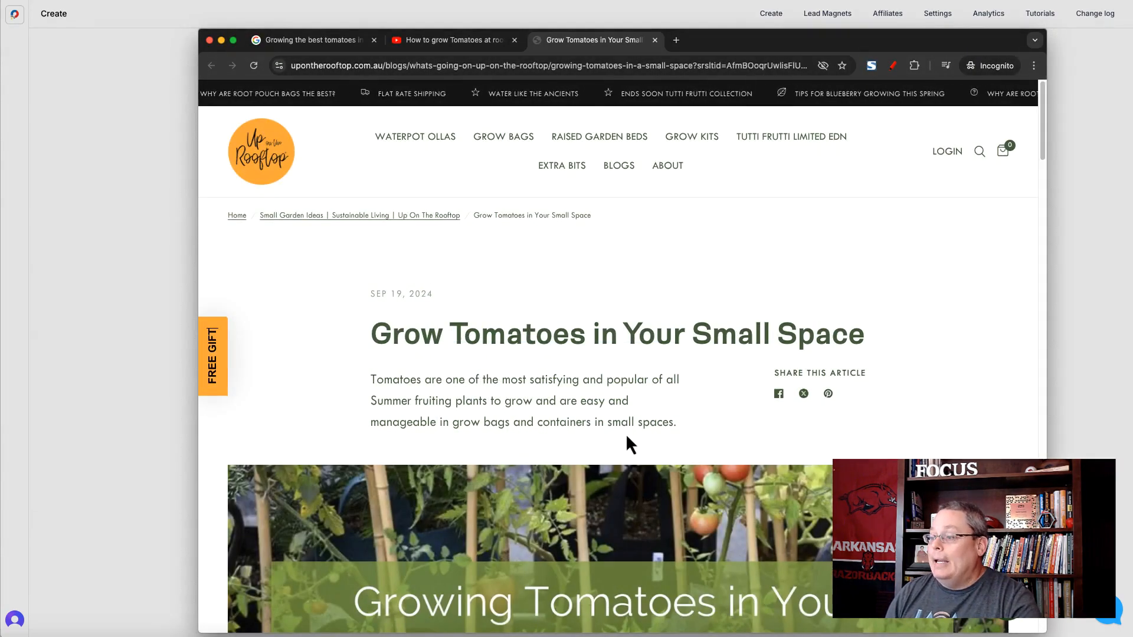
- In the browser, skim the "Grow Tomatoes in Your Small Space" article and copy its full web address
scroll(630, 439, down, 10)
scroll(605, 434, down, 10)
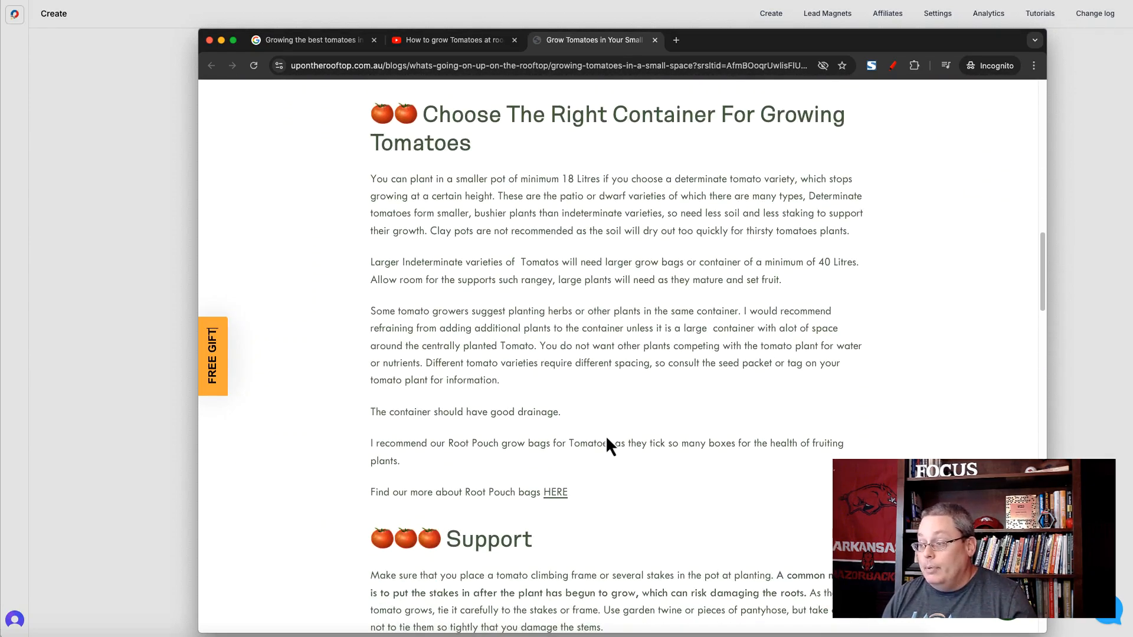
scroll(606, 440, up, 20)
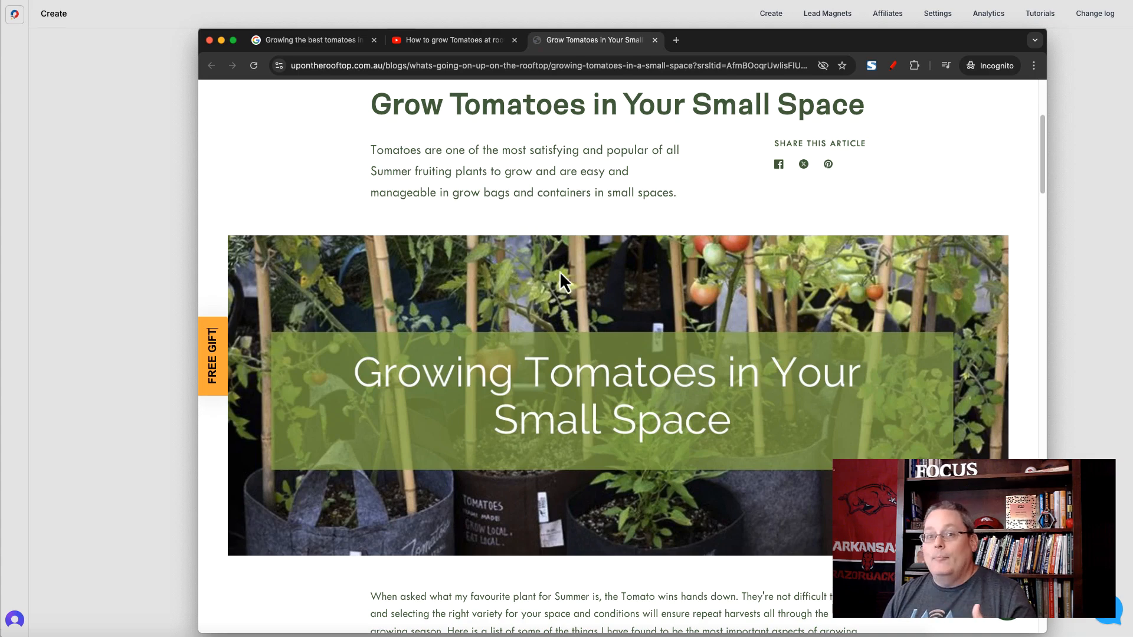
click(349, 67)
triple_click(352, 65)
triple_click(352, 65)
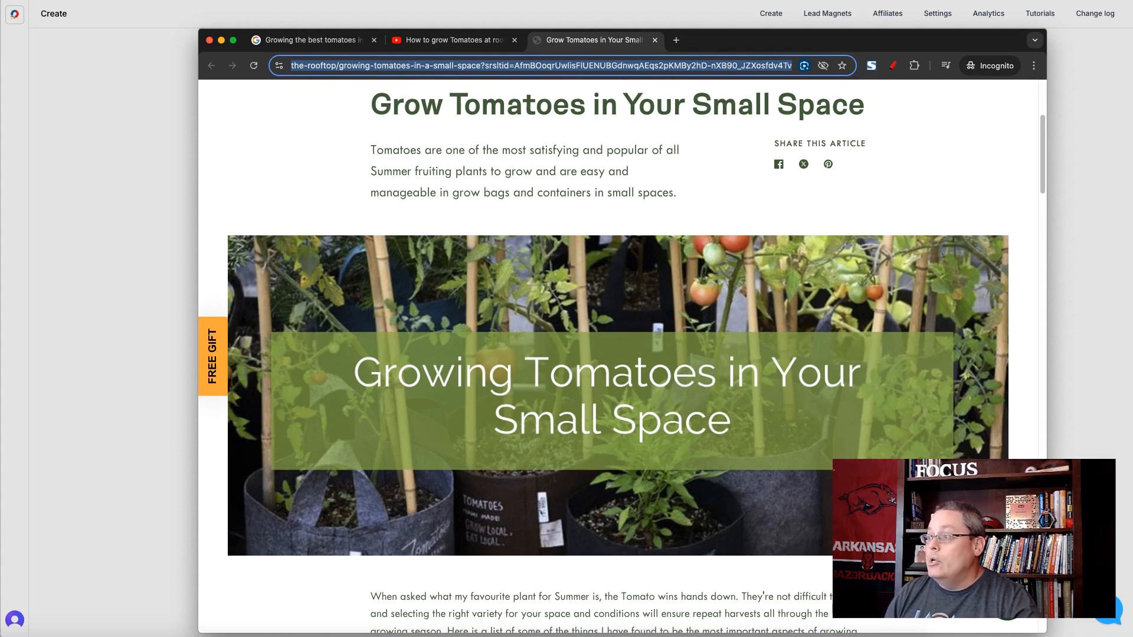
key(super+c)
- Return to LeadCreator, enter the copied article address as the Blog Post URL and create the eBook lead magnet
key(super+Tab)
click(473, 395)
key(super+v)
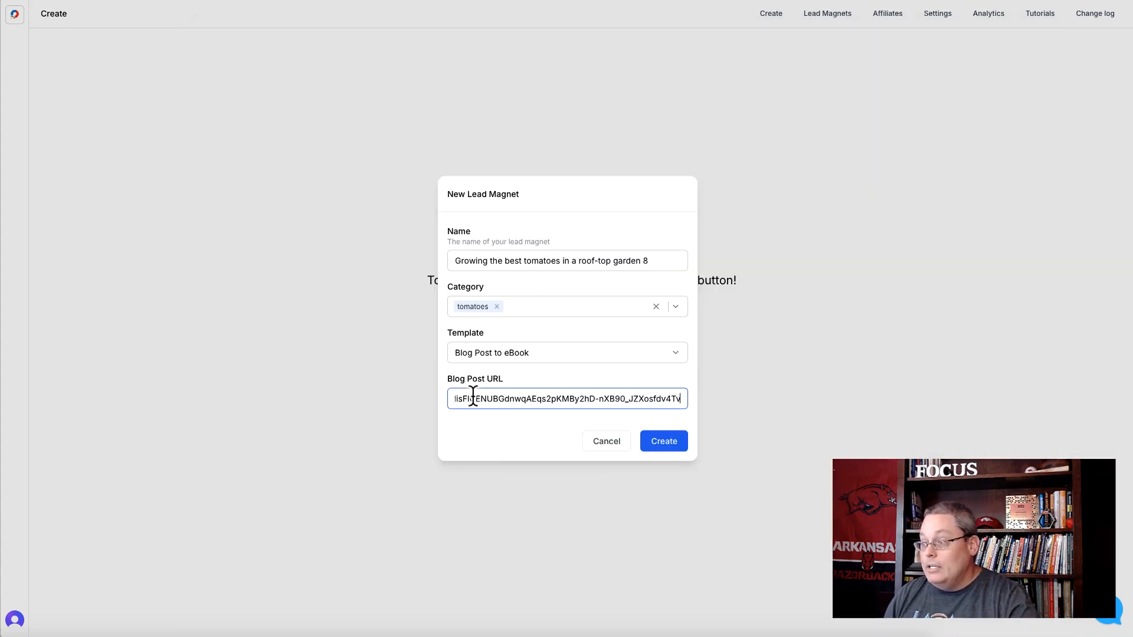
click(682, 443)
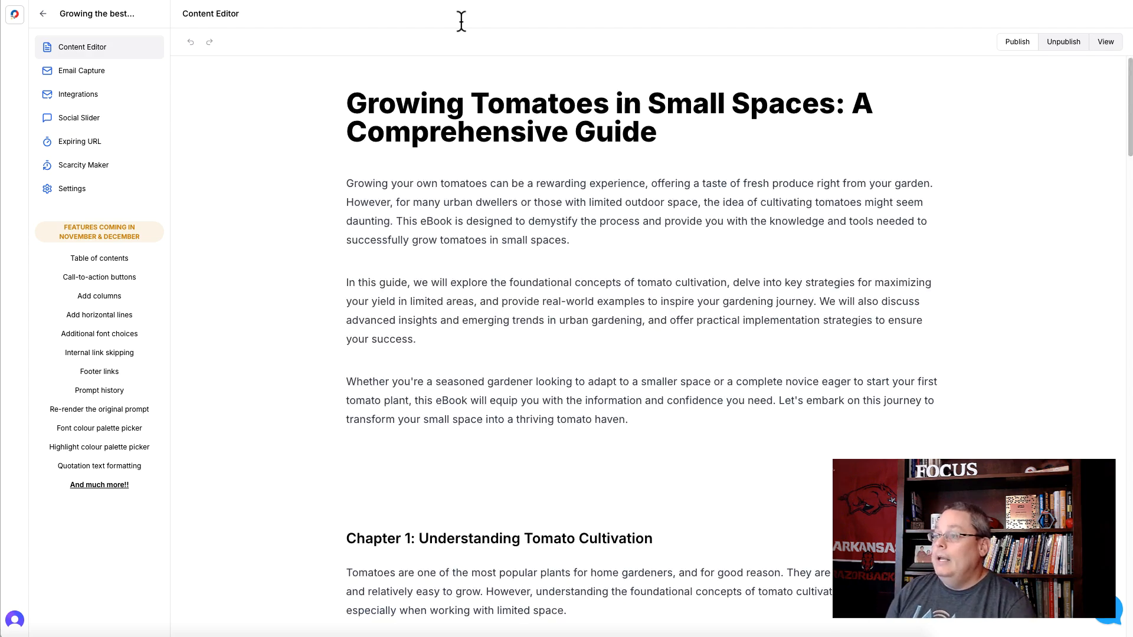
- Review the generated eBook's chapters and Further Reading links, opening the permaculture book link and closing its Amazon page
scroll(330, 286, down, 9)
scroll(330, 288, down, 13)
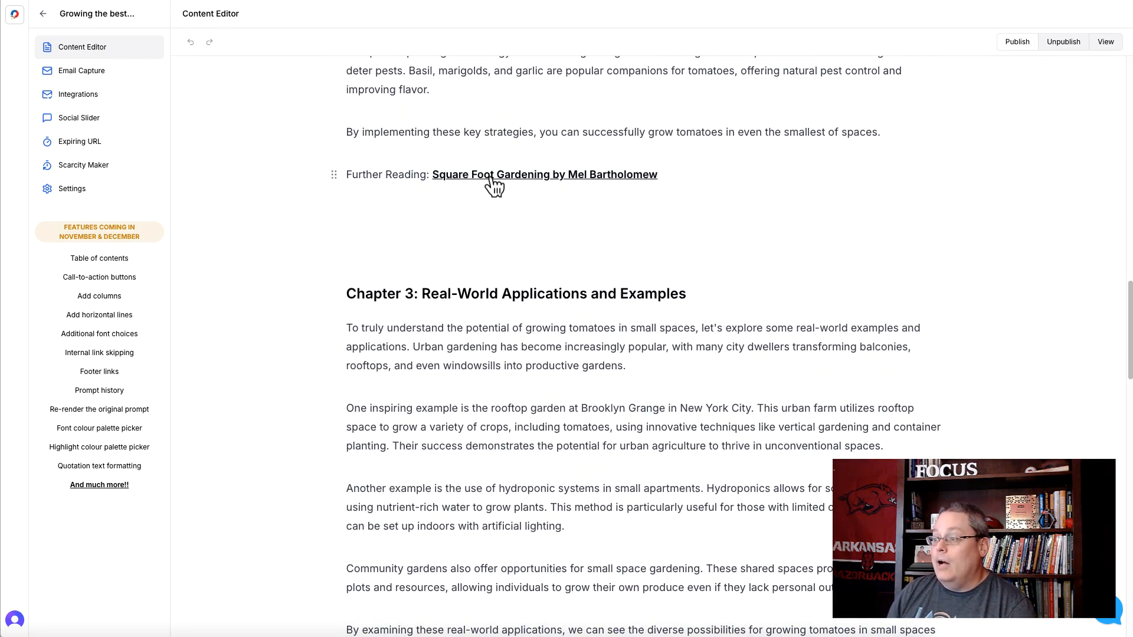
scroll(404, 285, down, 8)
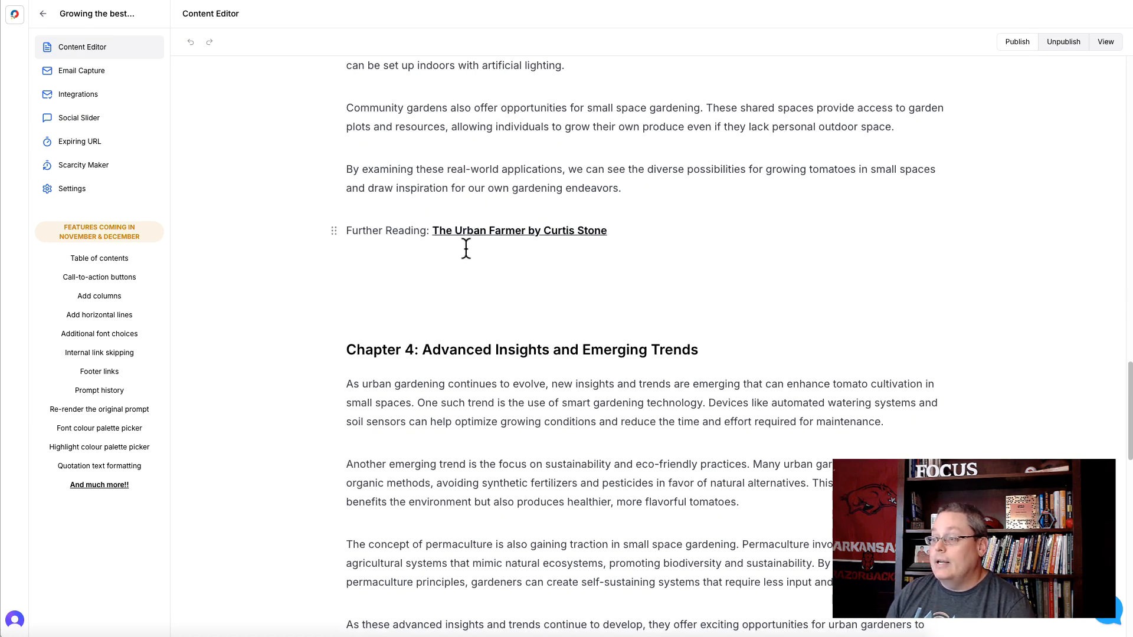
scroll(463, 250, down, 5)
click(465, 364)
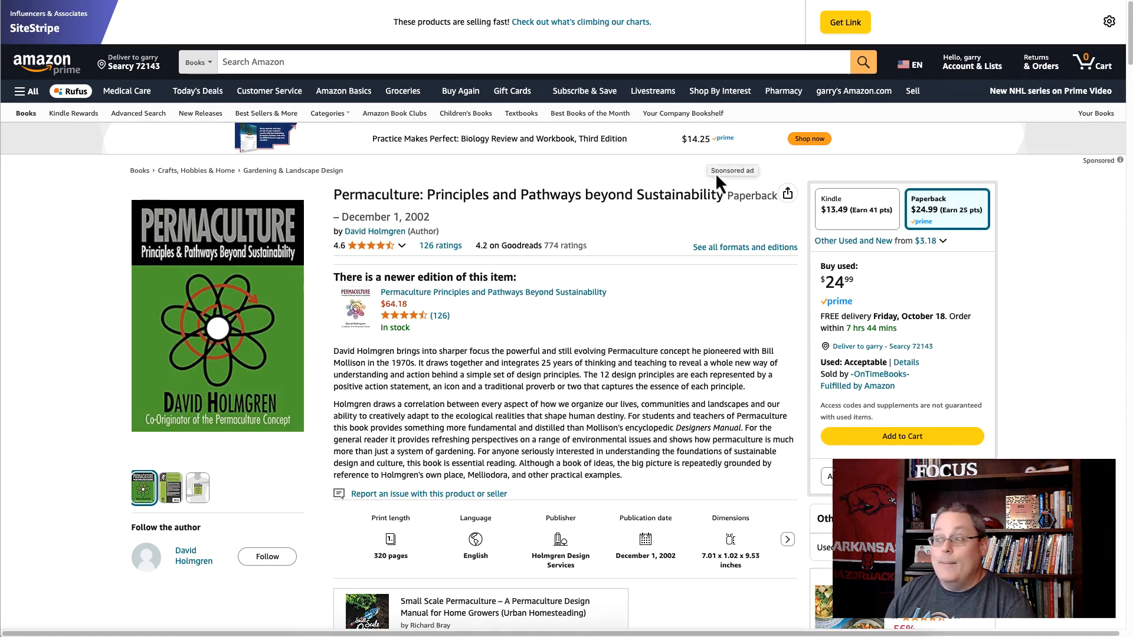
key(super+w)
scroll(520, 430, up, 20)
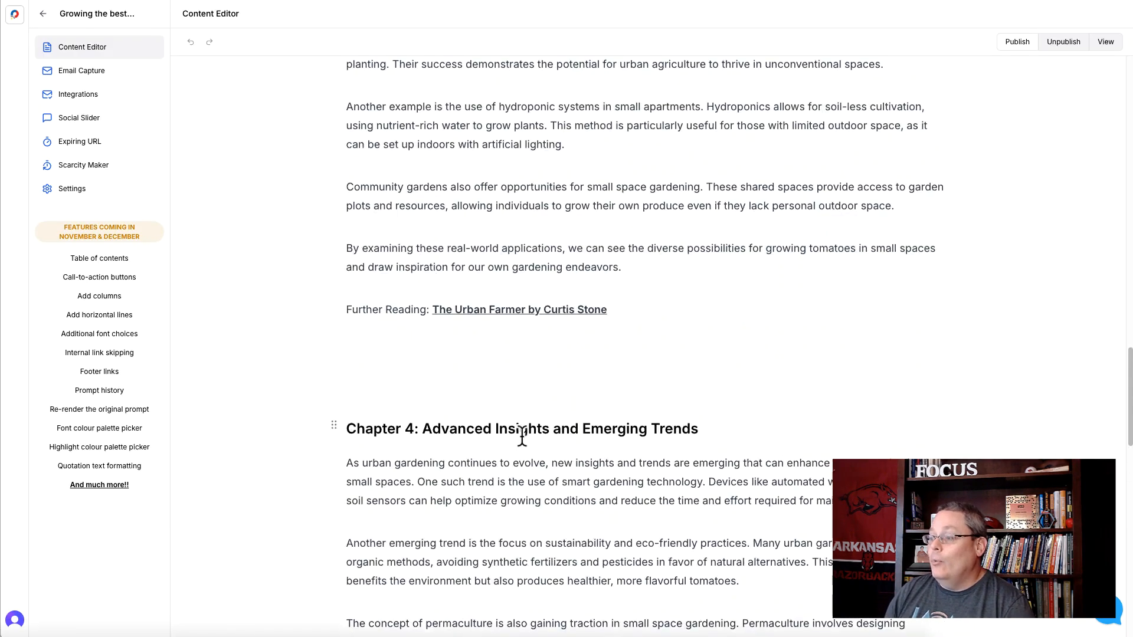
scroll(524, 445, up, 7)
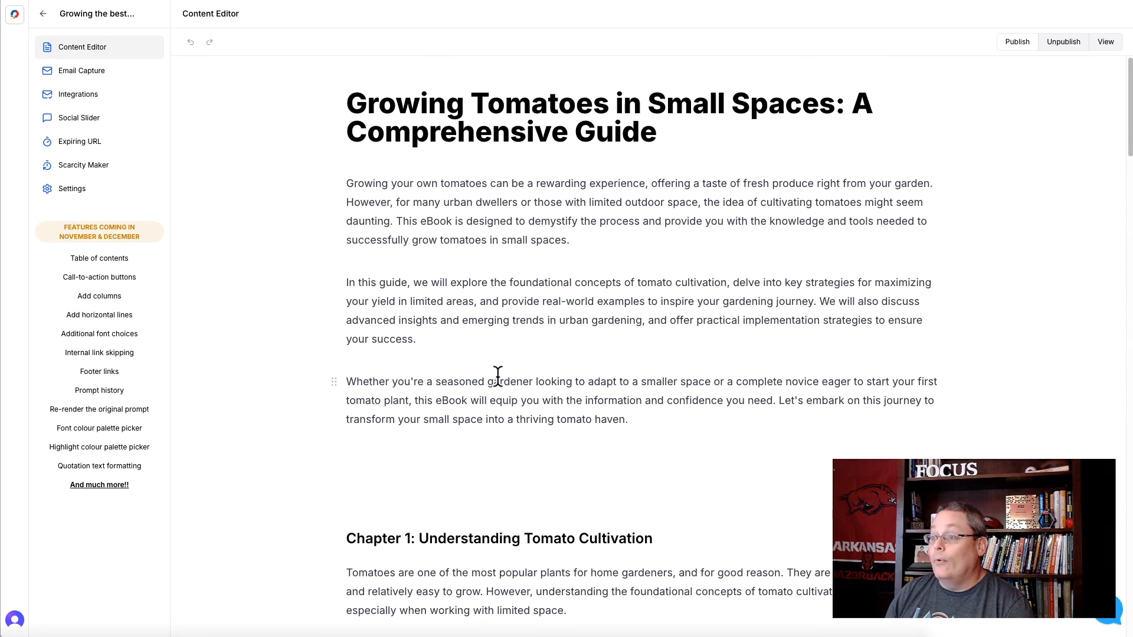
- Start another lead magnet named "Growing the best tomatoes in a roof-top garden 9" in the tomatoes category
click(560, 311)
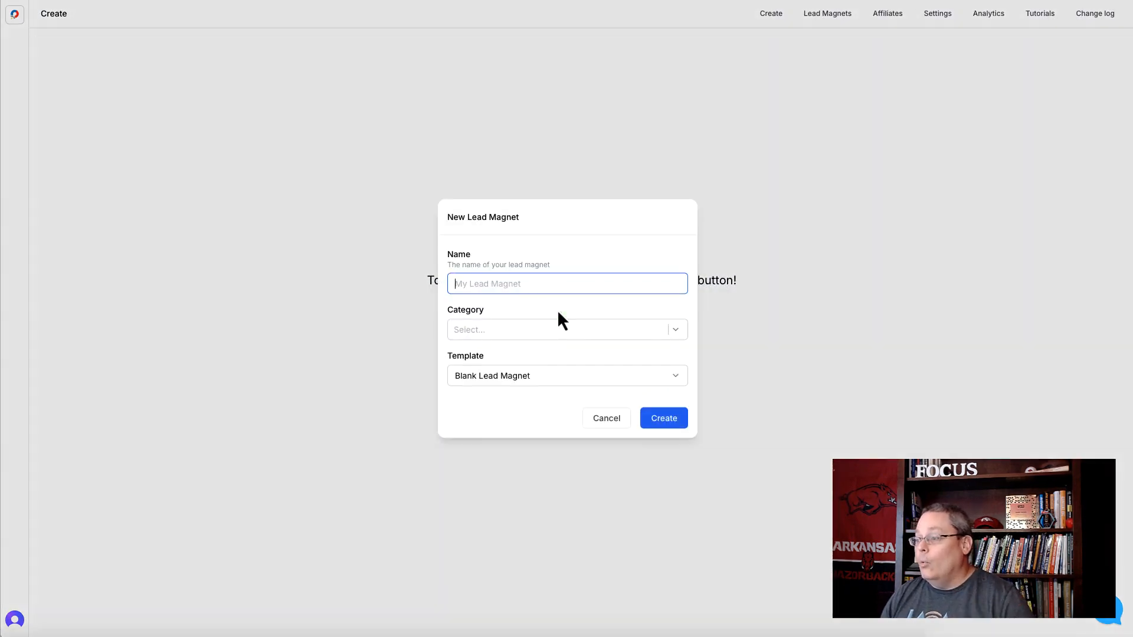
key(ctrl+v)
text(9)
click(486, 326)
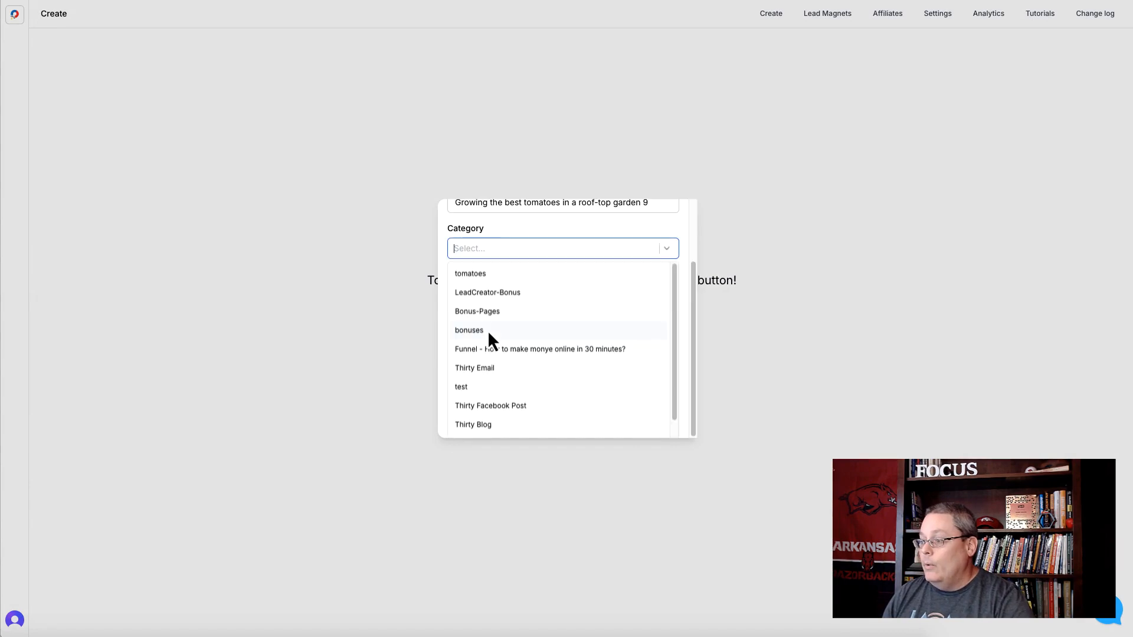
click(486, 273)
click(511, 228)
- Choose the 15-Point Listicle template and enter the prompt "Growing the best tomatoes in a roof-top garden"
click(496, 375)
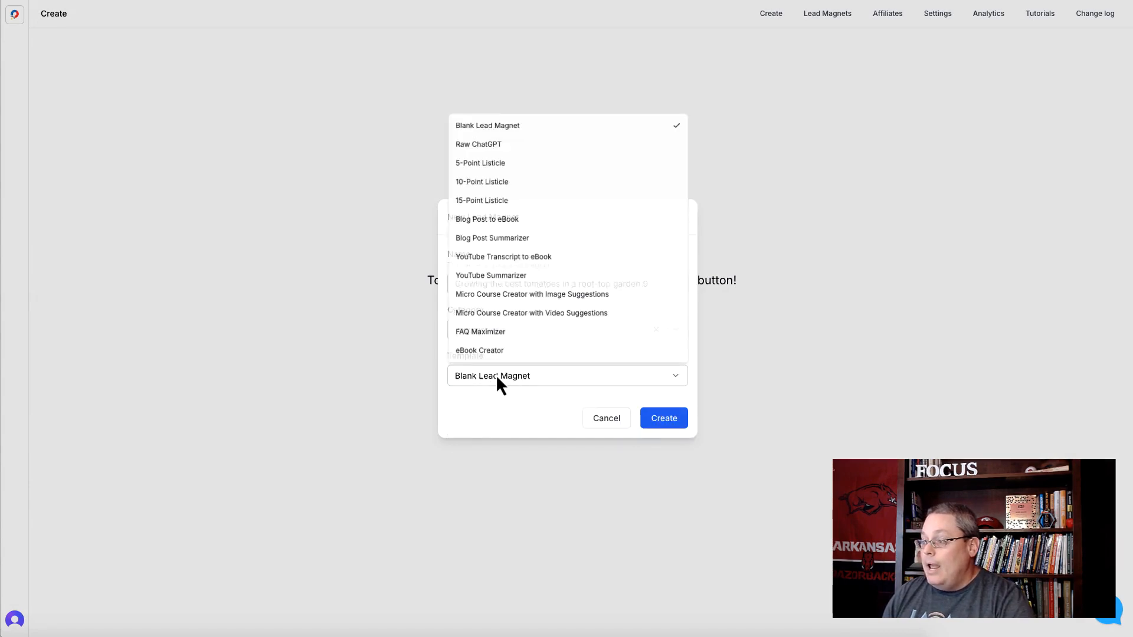
click(497, 203)
click(473, 397)
text(Growing the best tomatoes in a roof-top garden)
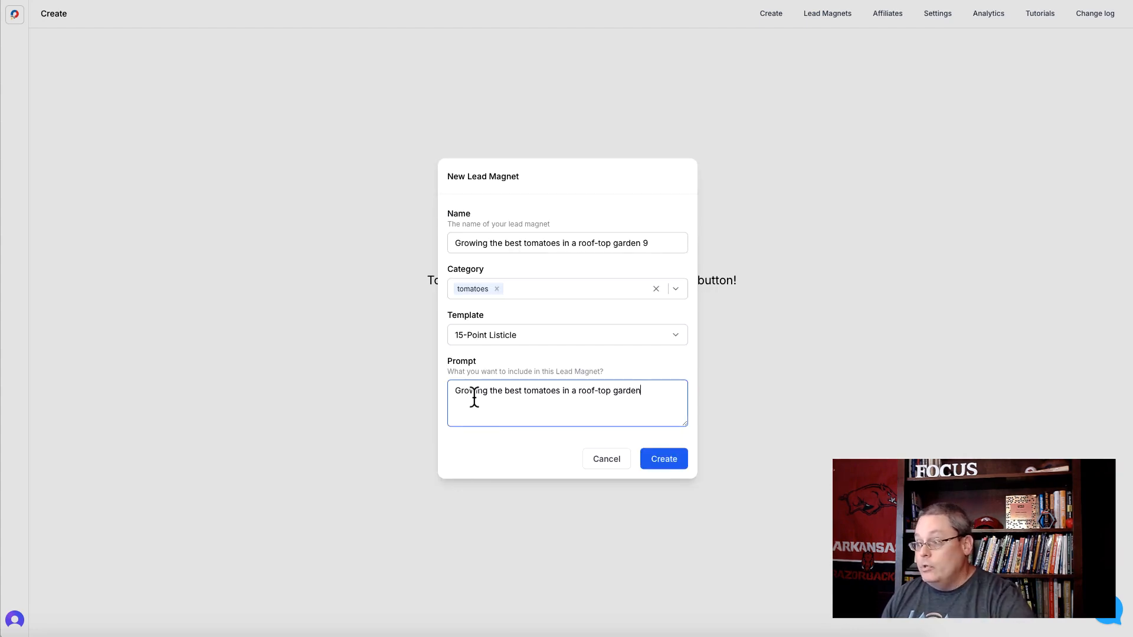
- Create the 15-Point Listicle lead magnet and review its generated points through to the end
click(669, 461)
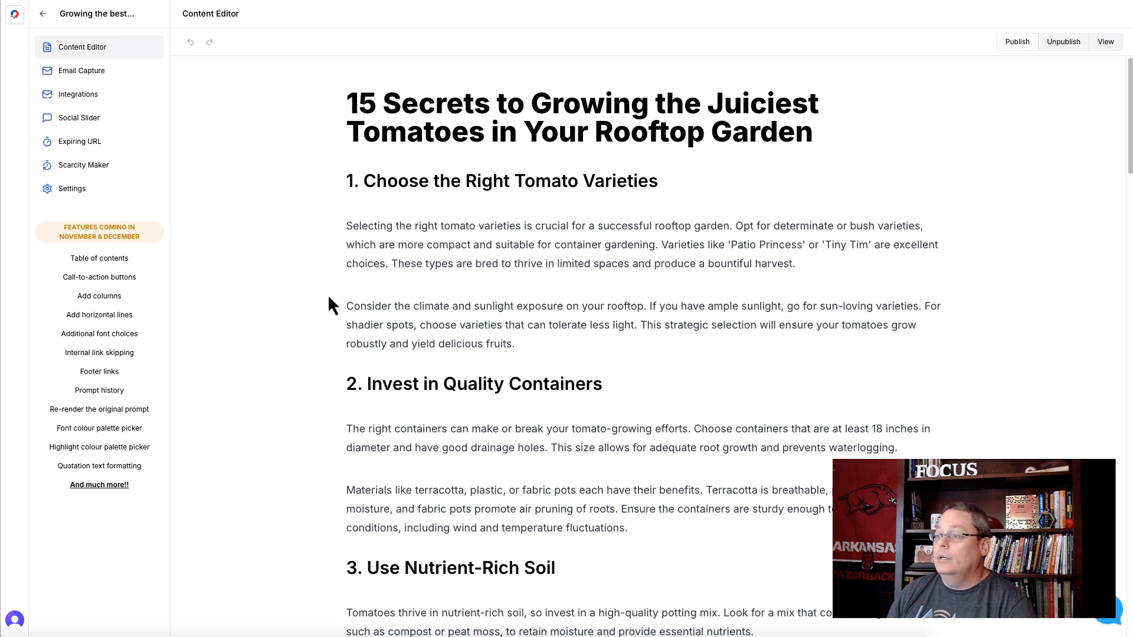
scroll(328, 297, down, 3)
scroll(328, 297, down, 20)
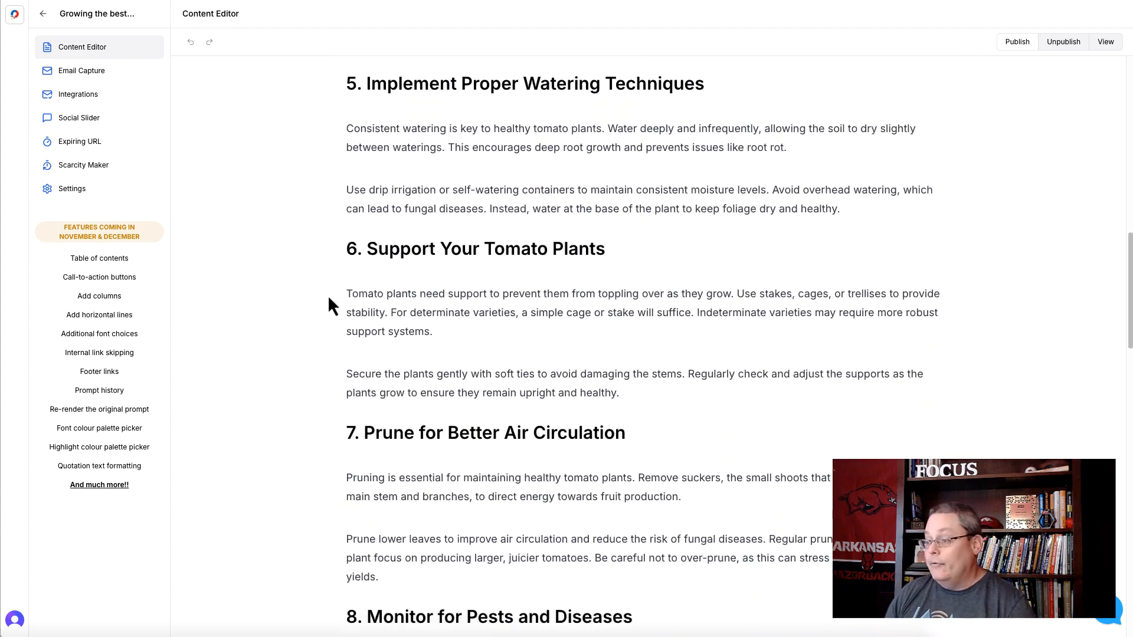
scroll(328, 297, down, 17)
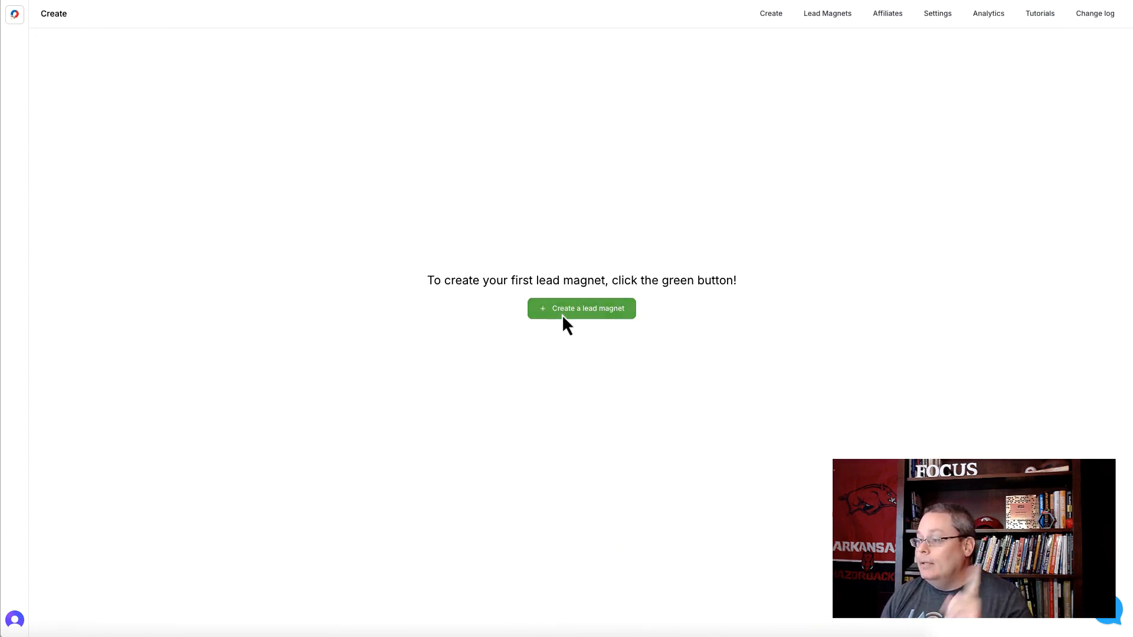
- Start a new lead magnet named "Growing the best tomatoes in a roof-top garden 10" in the tomatoes category
click(562, 314)
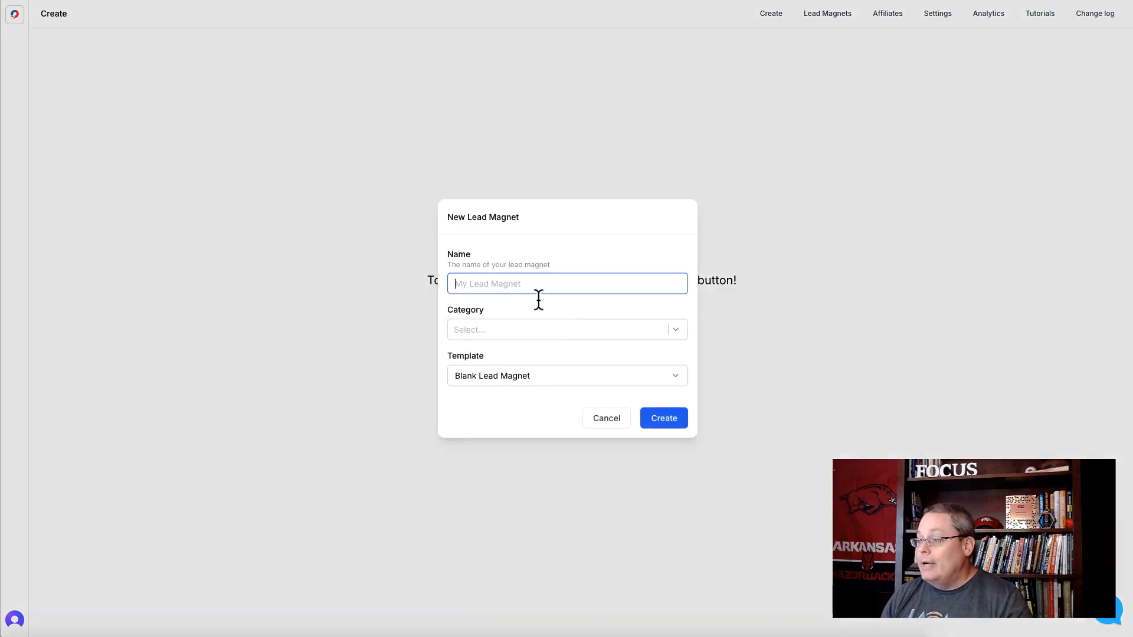
text(Growing the best tomatoes in a roof-top garden)
text(10)
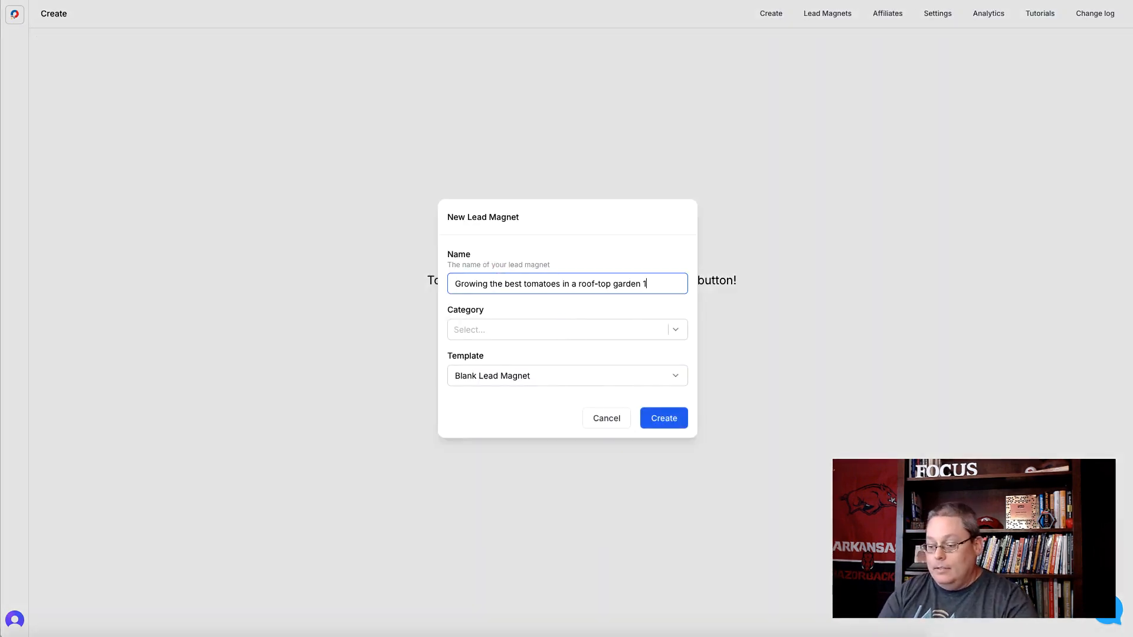
click(515, 327)
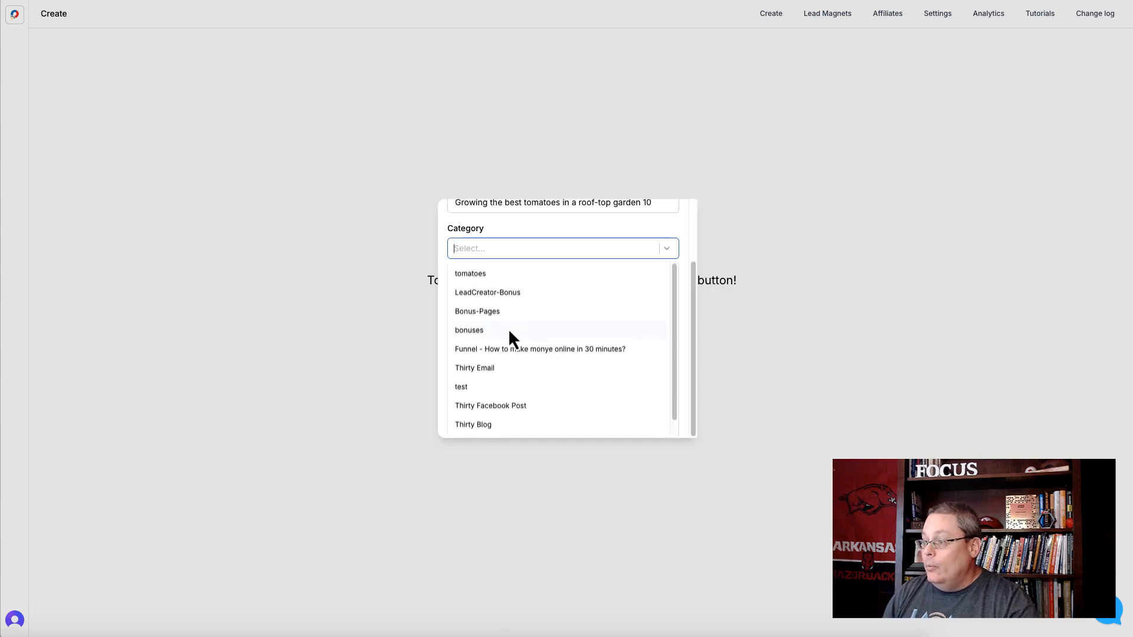
click(488, 273)
click(519, 232)
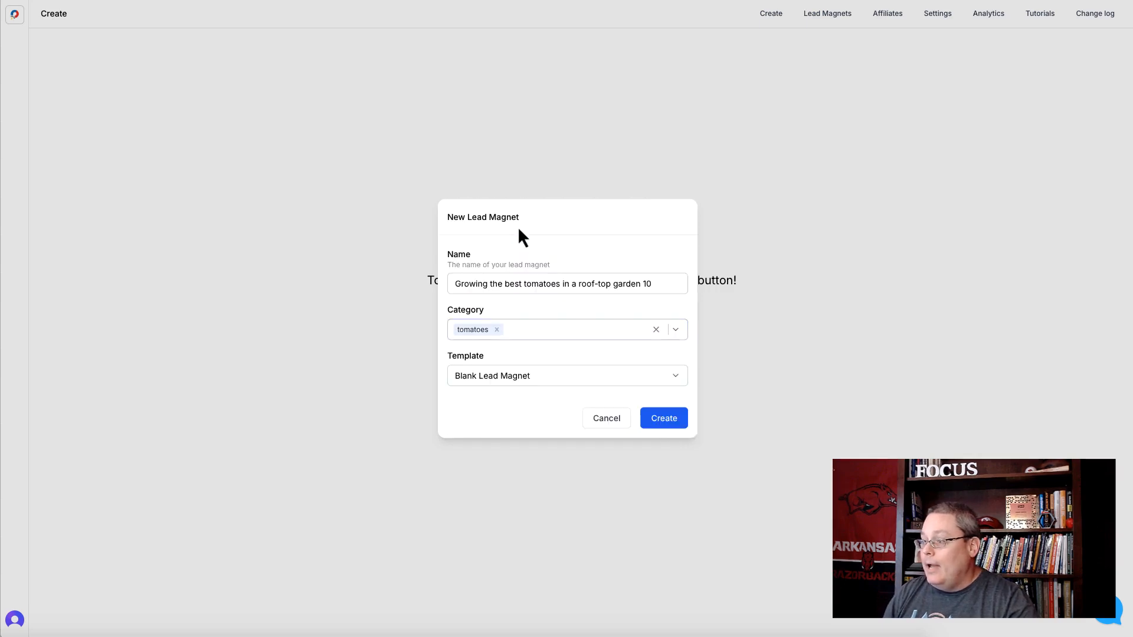
- Generate it with the 10-Point Listicle template from the prompt "Growing the best tomatoes in a roof-top garden" and review the generated points
click(511, 379)
click(492, 181)
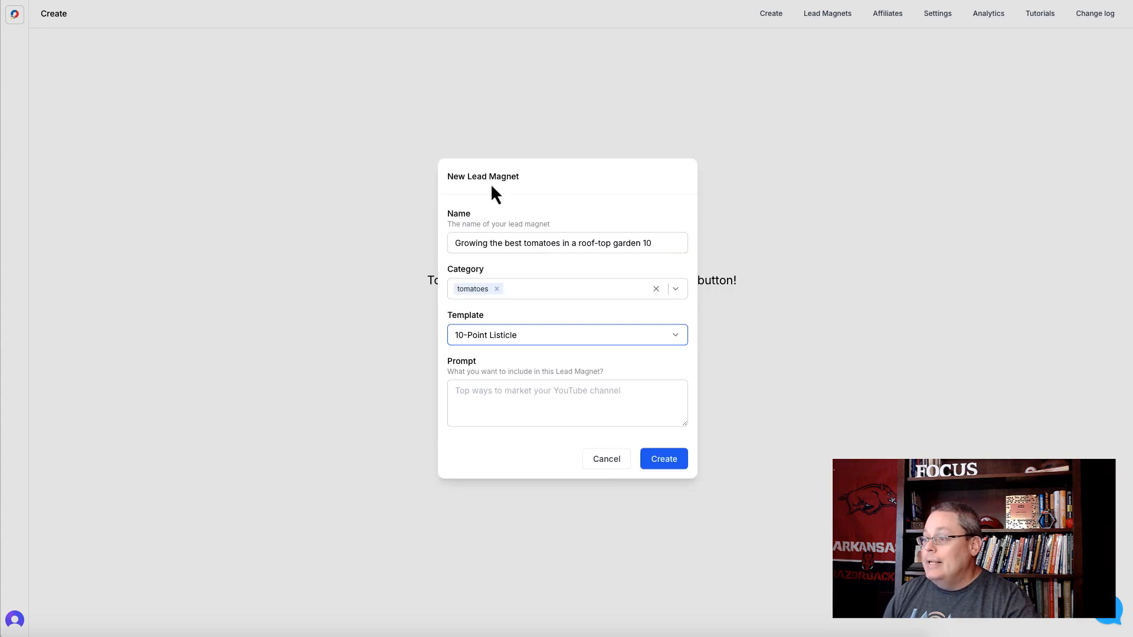
click(529, 392)
text(Growing the best tomatoes in a roof-top garden)
click(659, 459)
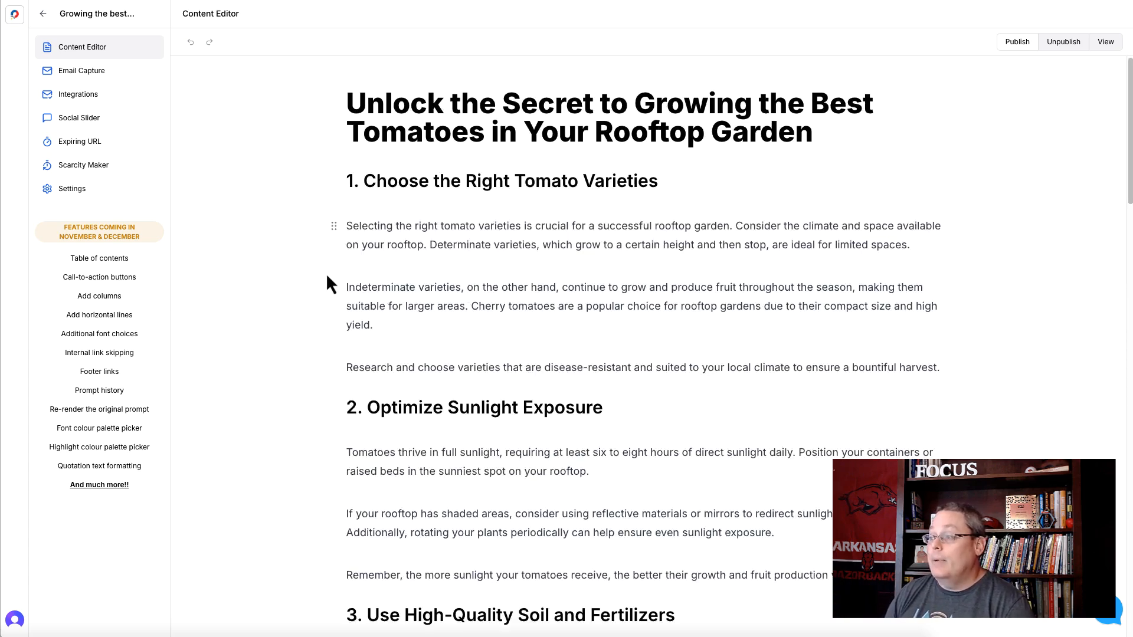
scroll(326, 274, down, 12)
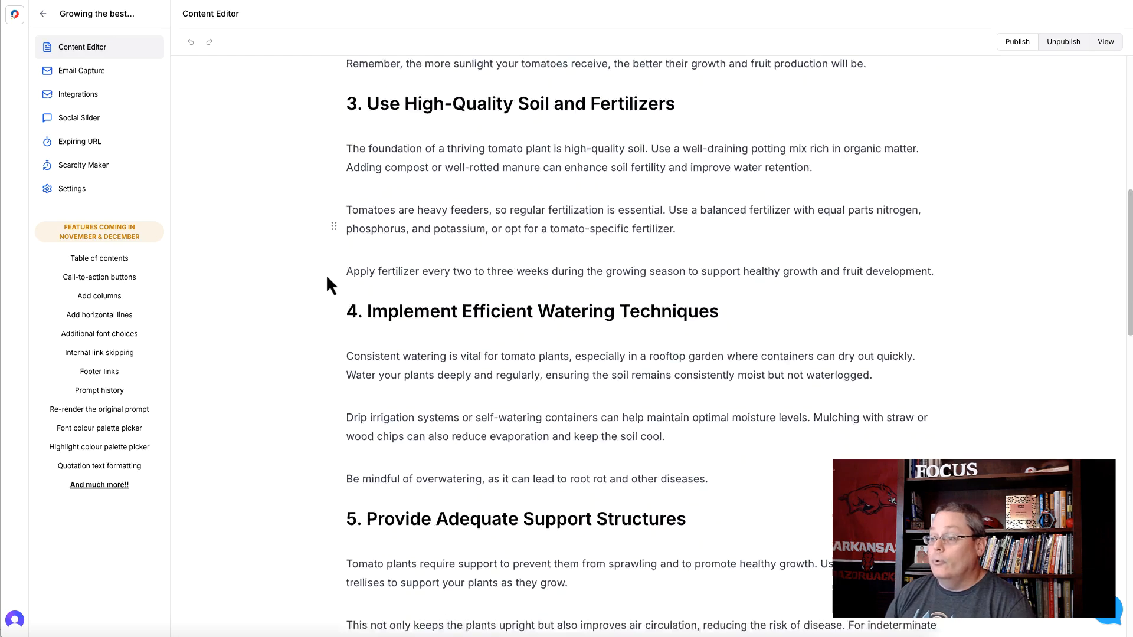
scroll(330, 286, down, 15)
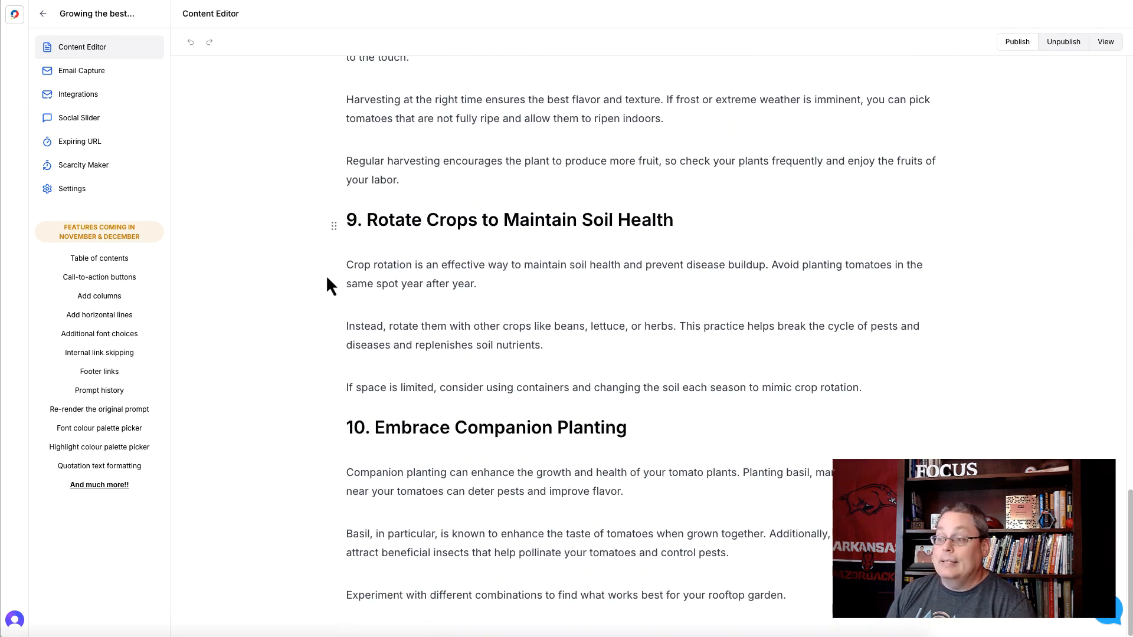
- Start another lead magnet named "Growing the best tomatoes in a roof-top garden 11" in the tomatoes category
click(16, 16)
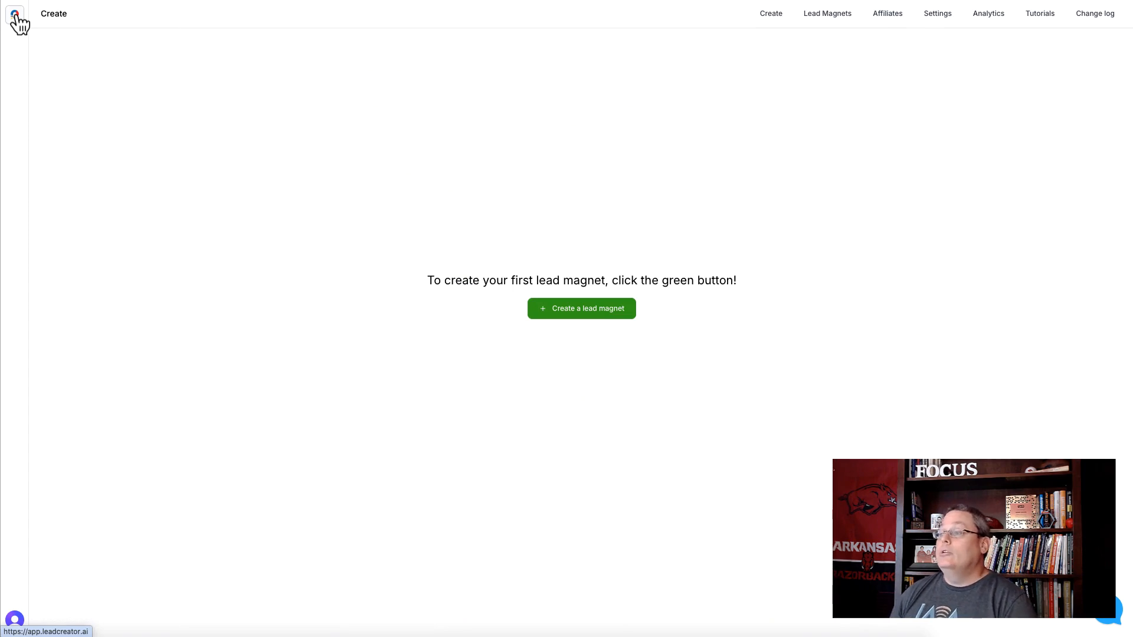
click(563, 311)
text(Growing the best tomatoes in a roof-top garden)
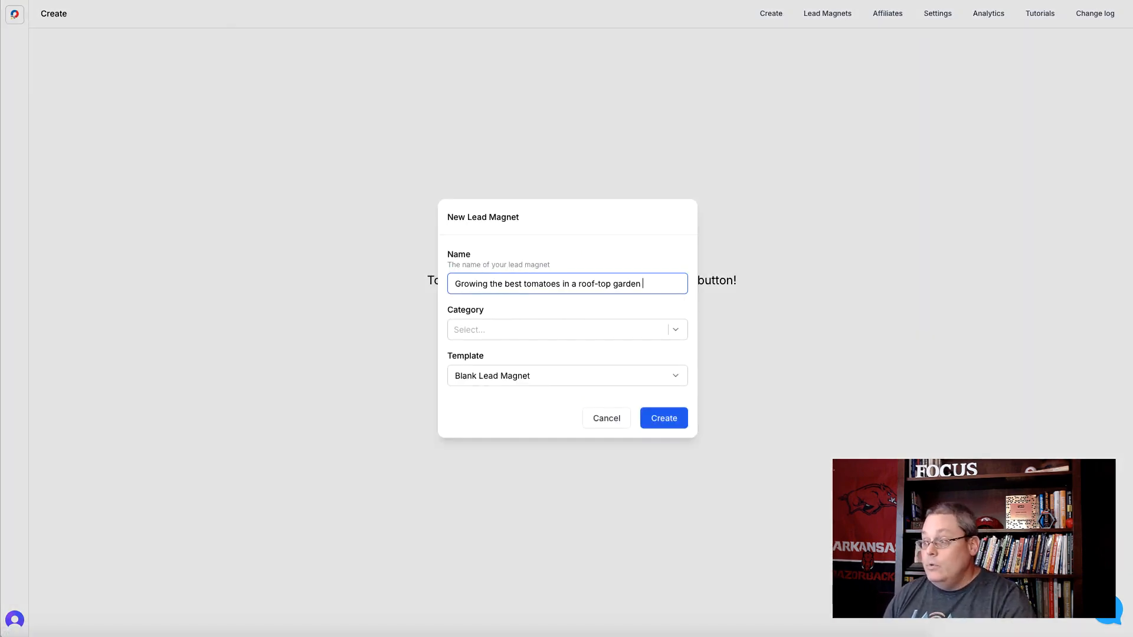
text(11)
click(462, 335)
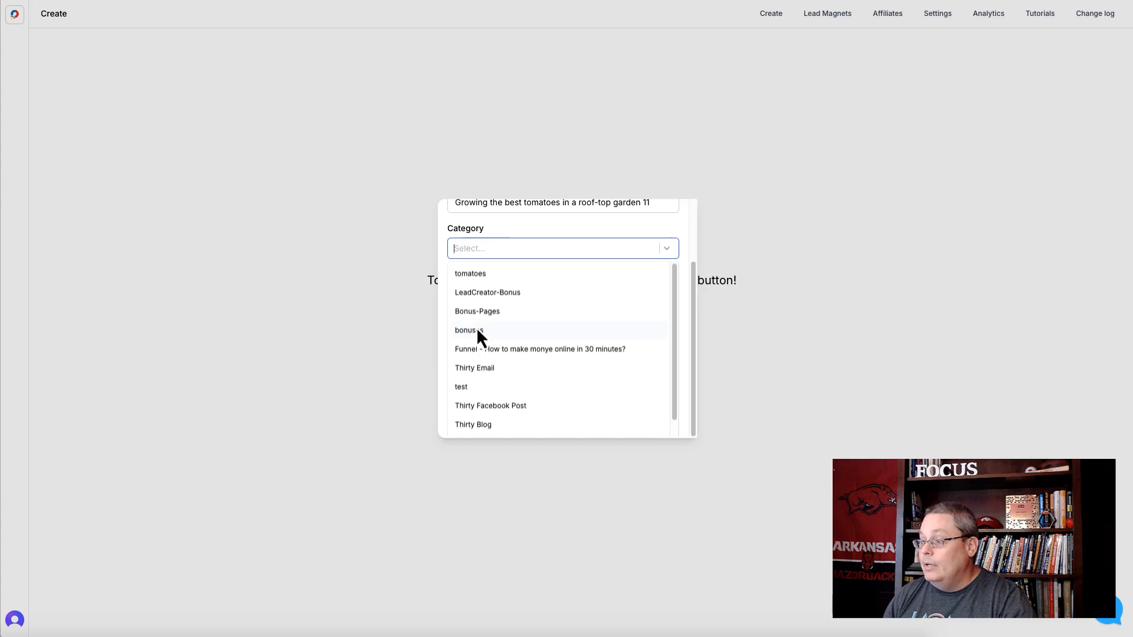
click(483, 278)
click(512, 231)
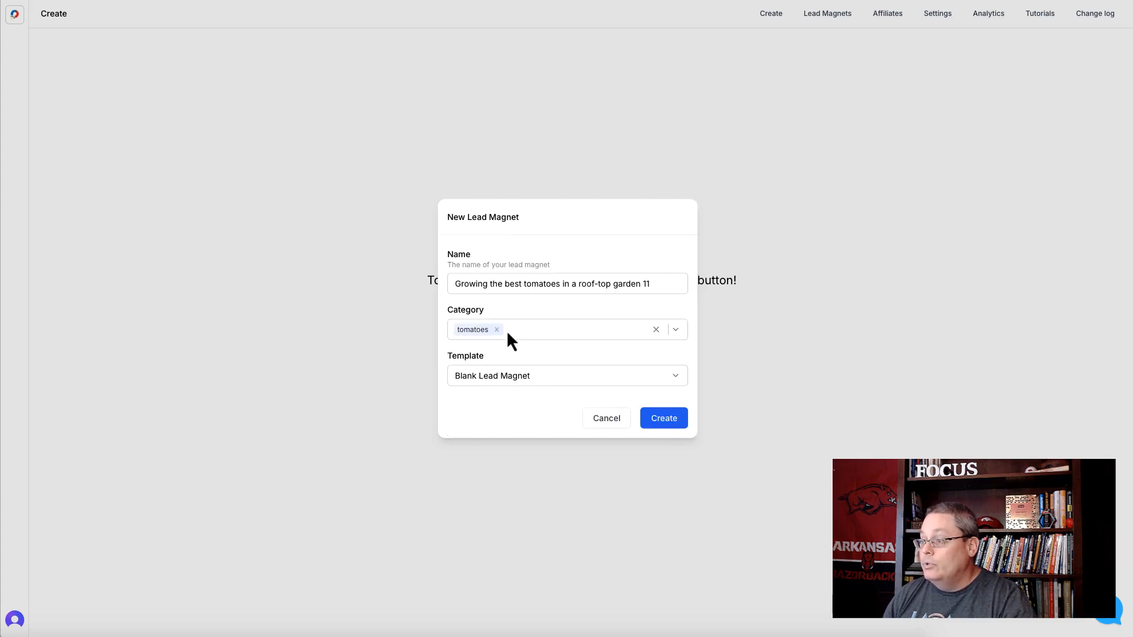
- Generate it with the 5-Point Listicle template from the prompt "Growing the best tomatoes in a roof-top garden" and review the article
click(511, 380)
click(493, 162)
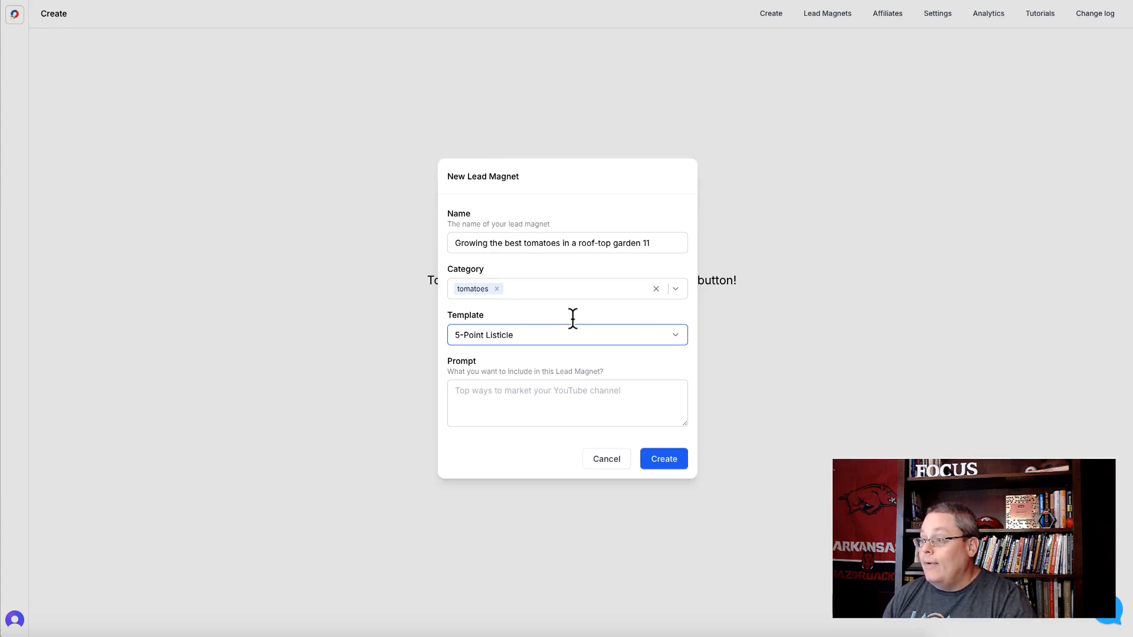
click(663, 458)
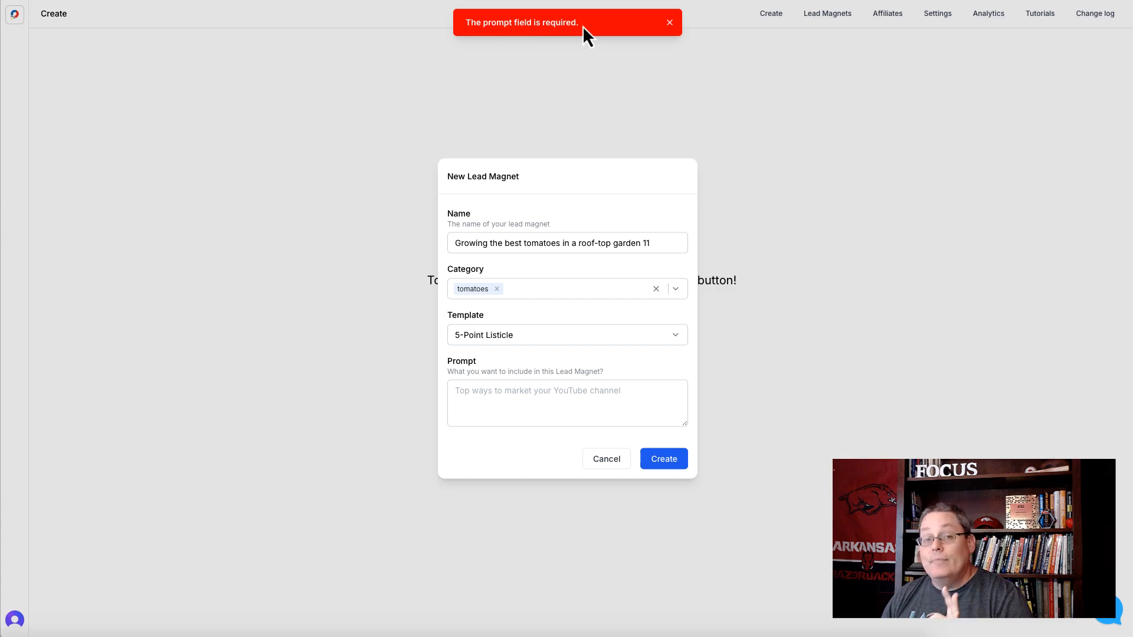
click(491, 392)
text(Growing the best tomatoes in a roof-top garden)
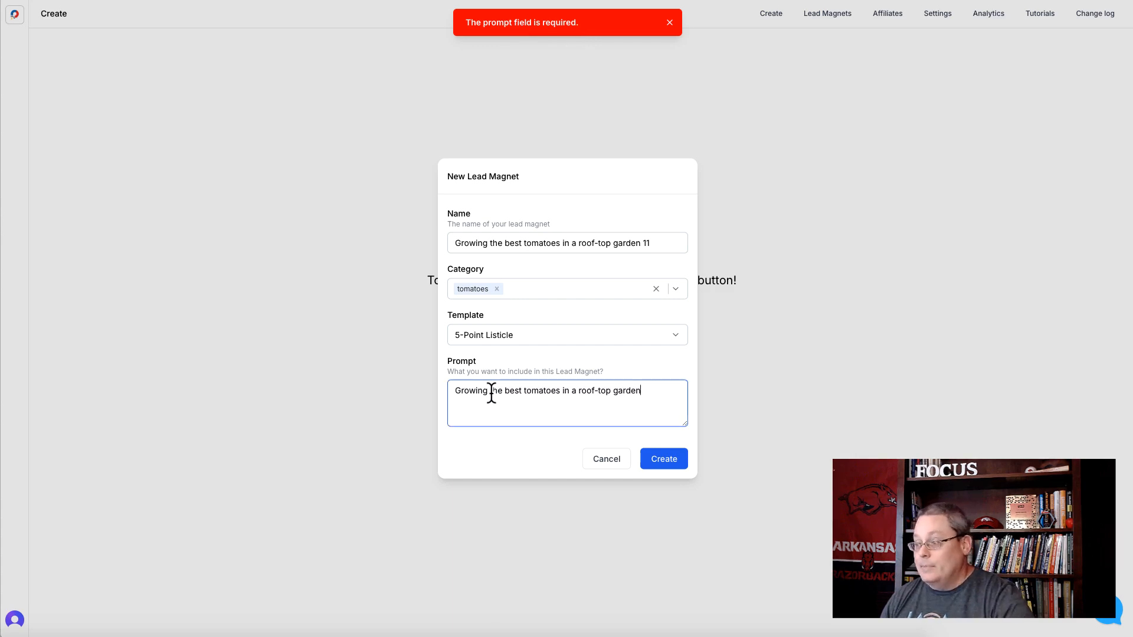
click(660, 461)
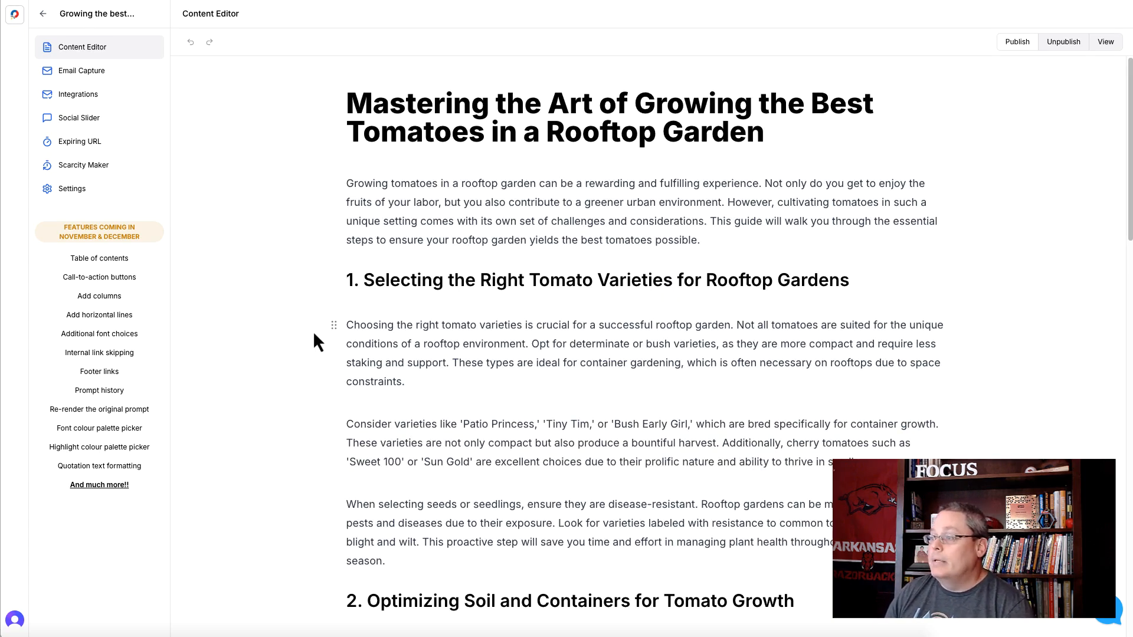
scroll(313, 330, down, 15)
scroll(314, 336, down, 4)
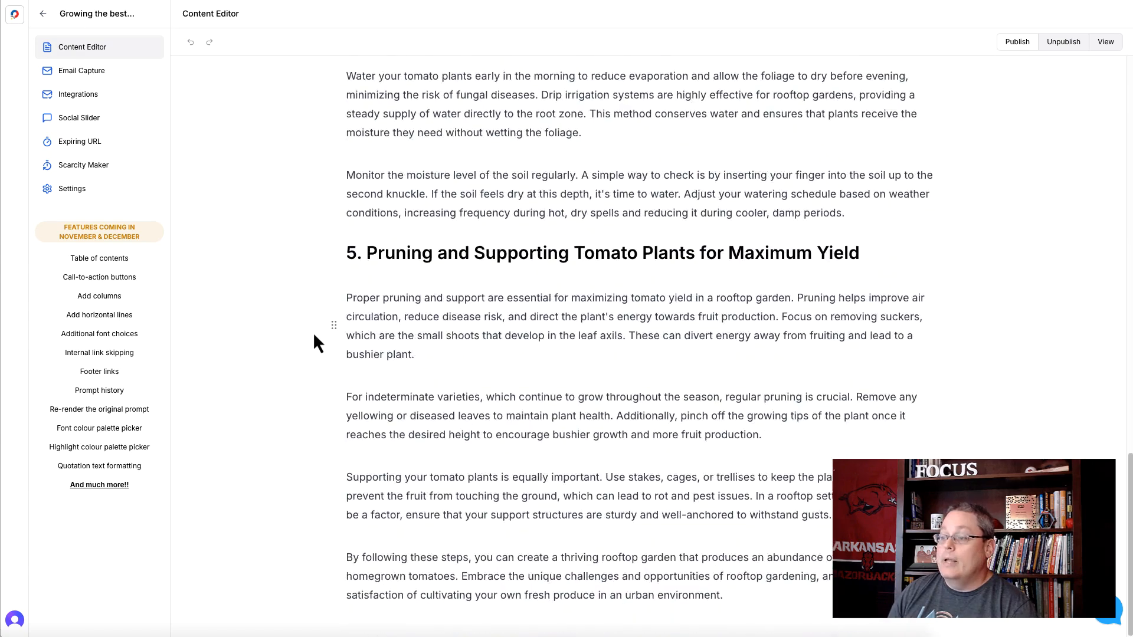
- Start another lead magnet named "Growing the best tomatoes in a roof-top garden 12" in the tomatoes category
click(15, 15)
click(579, 311)
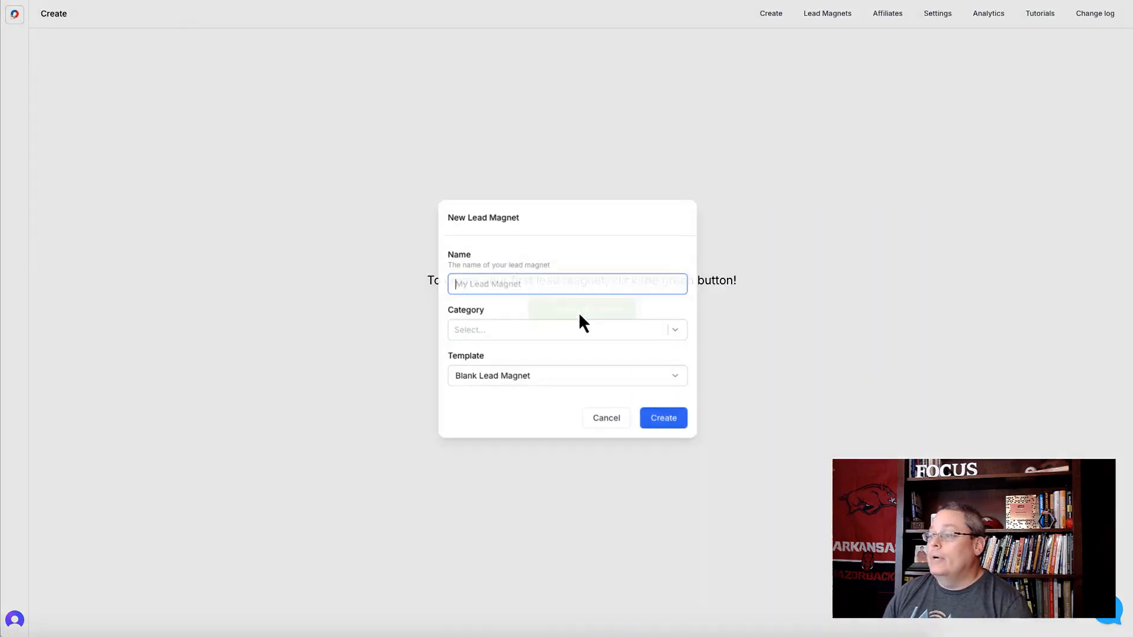
text(Growing the best tomatoes in a roof-top garden)
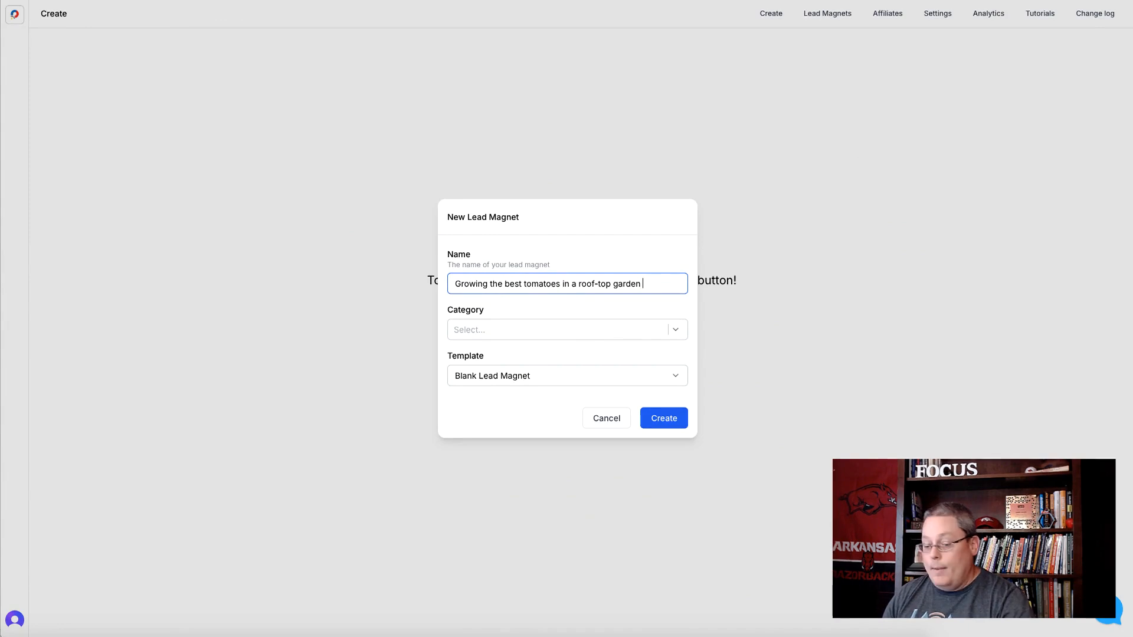
text(12)
click(555, 329)
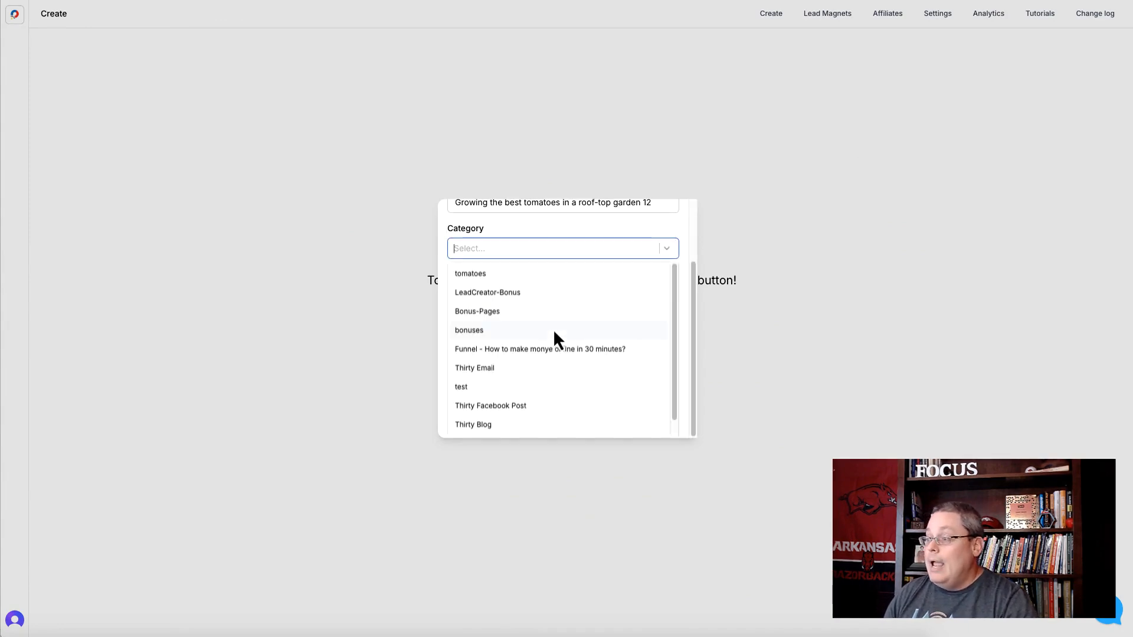
click(488, 272)
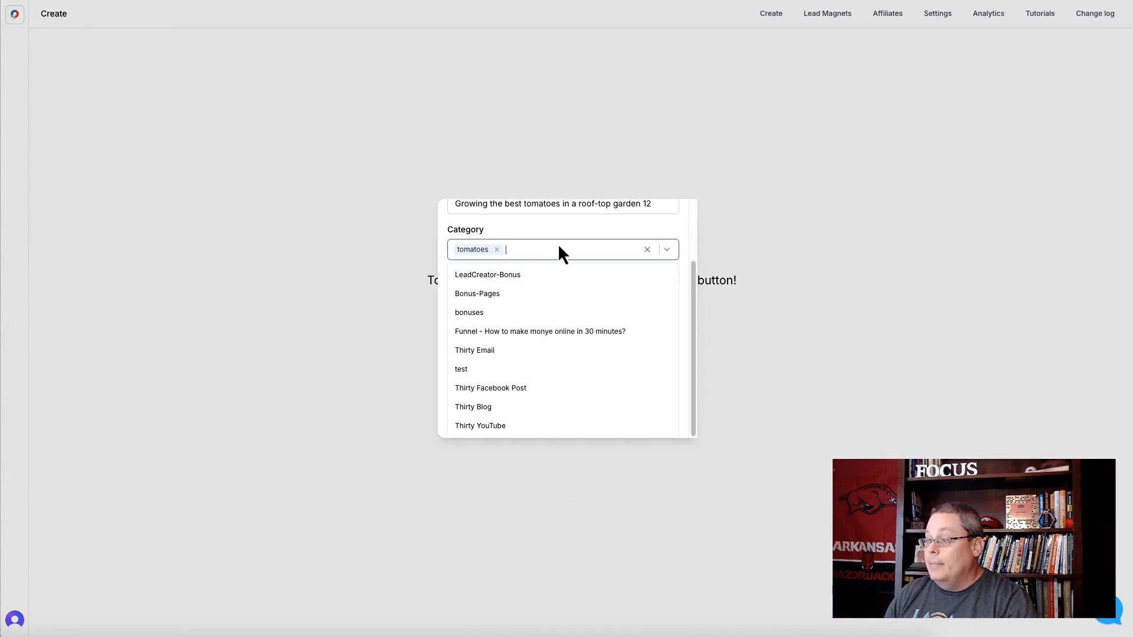
click(538, 222)
- Choose the Raw ChatGPT template, enter the prompt "Growing the best tomatoes in a roof-top garden" and create the lead magnet
click(515, 376)
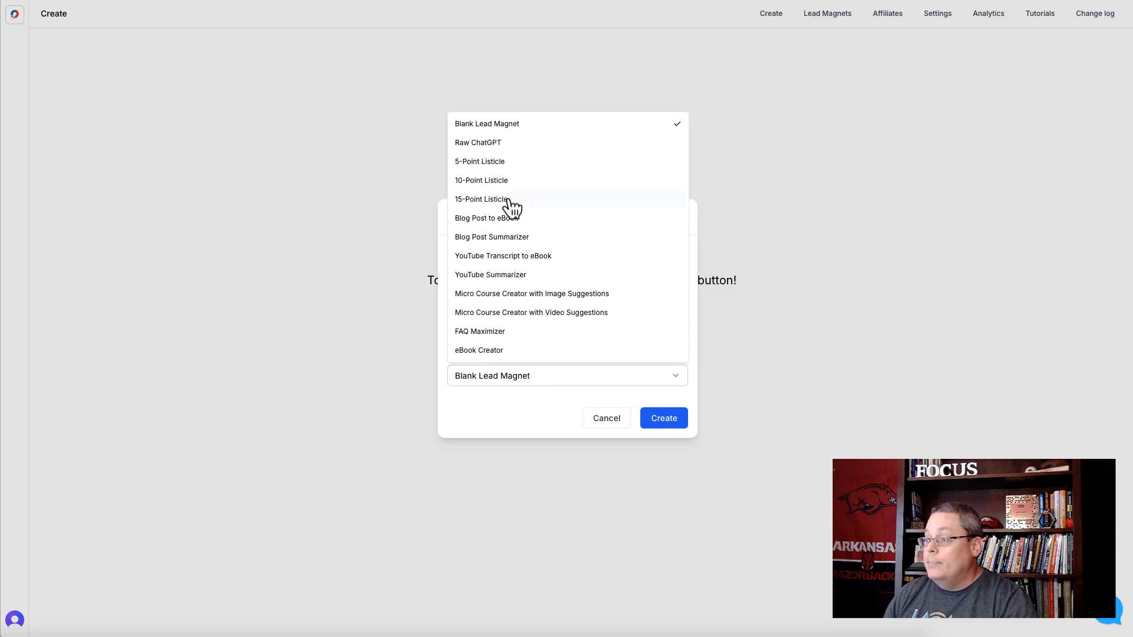
click(510, 151)
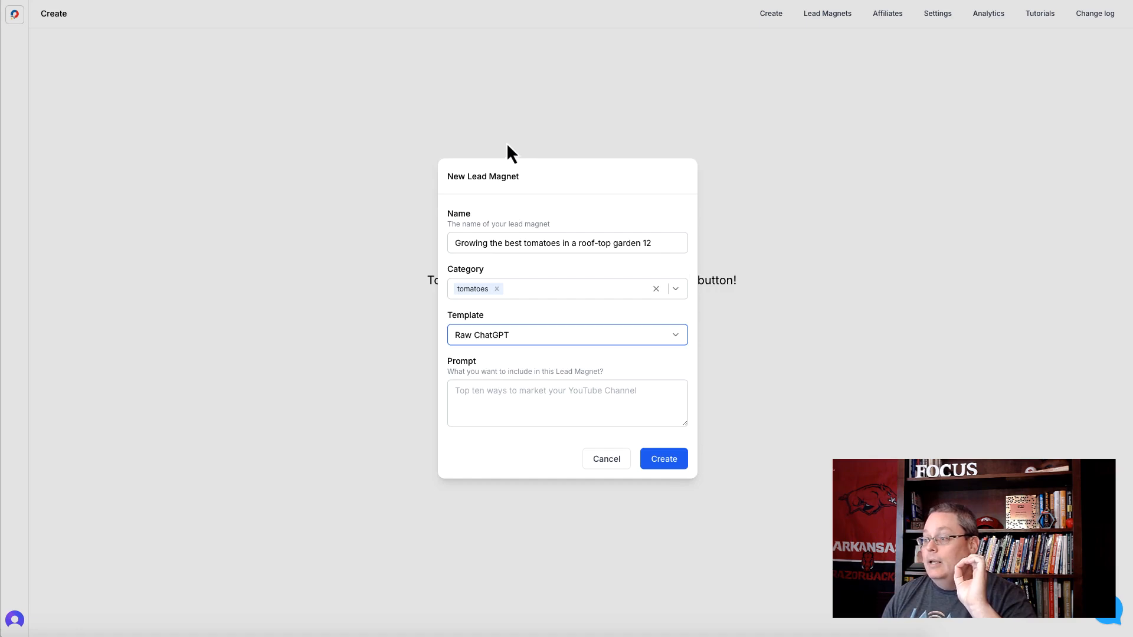
click(477, 388)
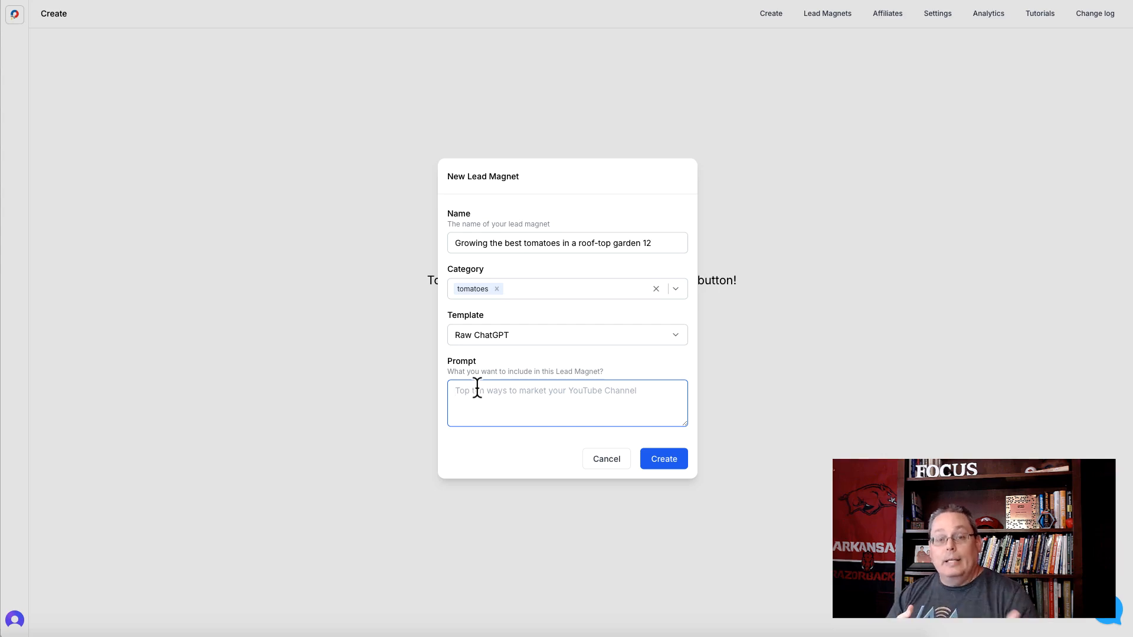
text(Growing the best tomatoes in a roof-top garden)
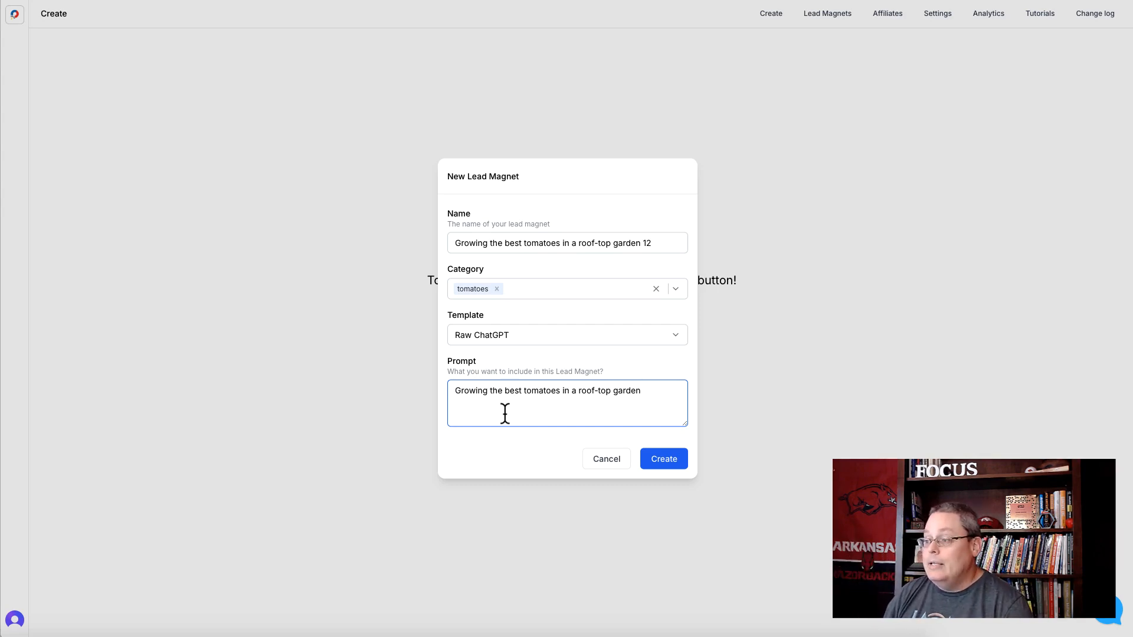
click(664, 459)
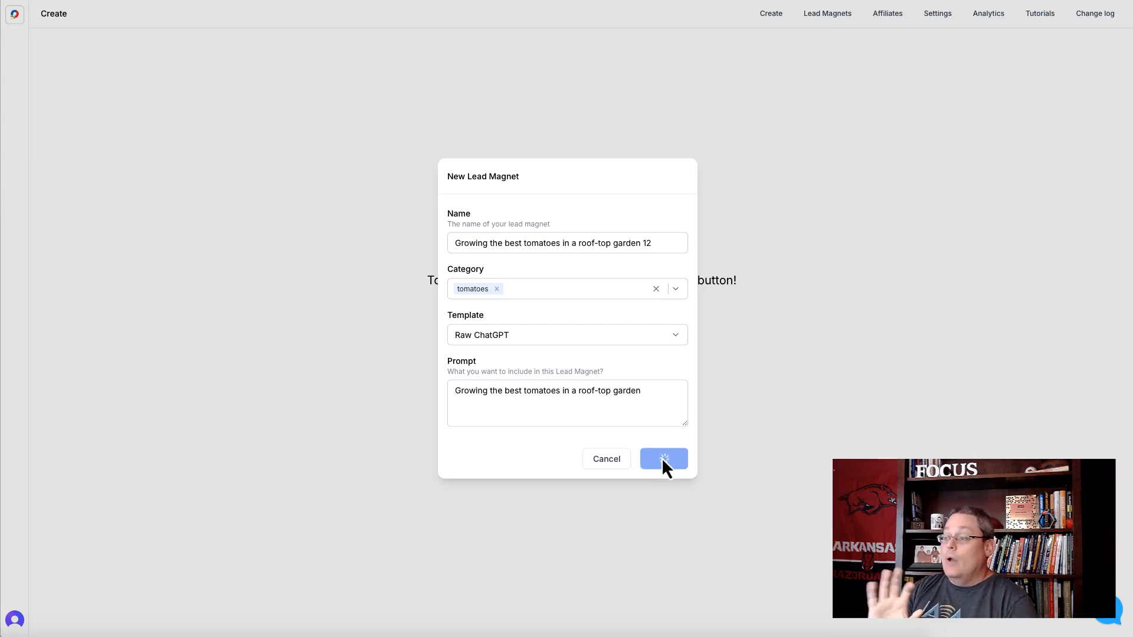
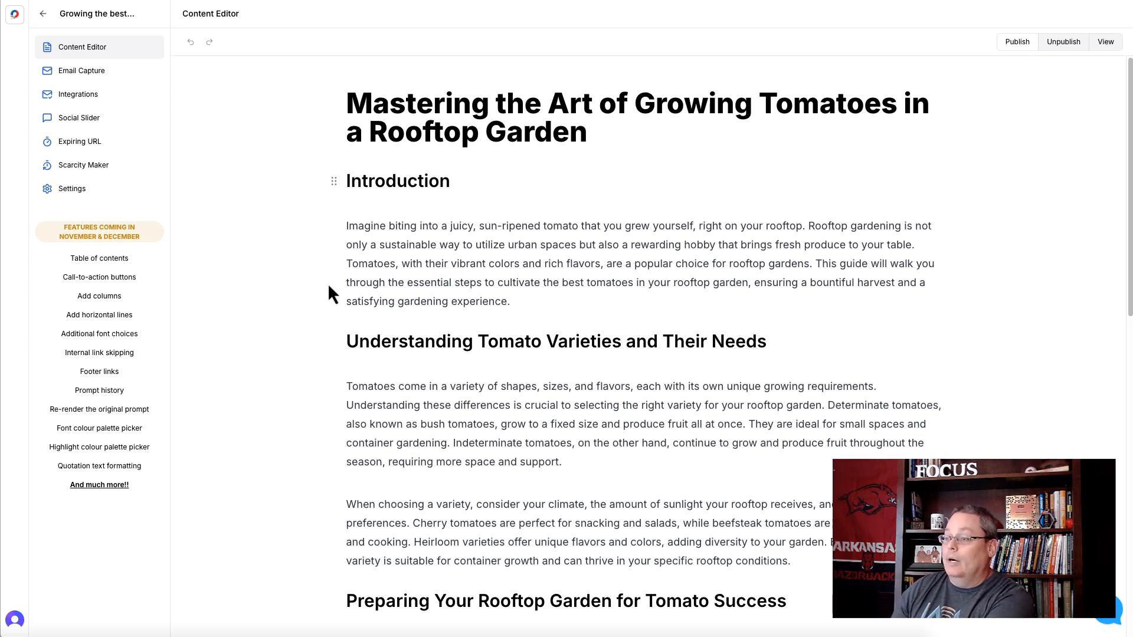
- Review the generated rooftop tomato article from the introduction through to the call to action
scroll(328, 283, down, 5)
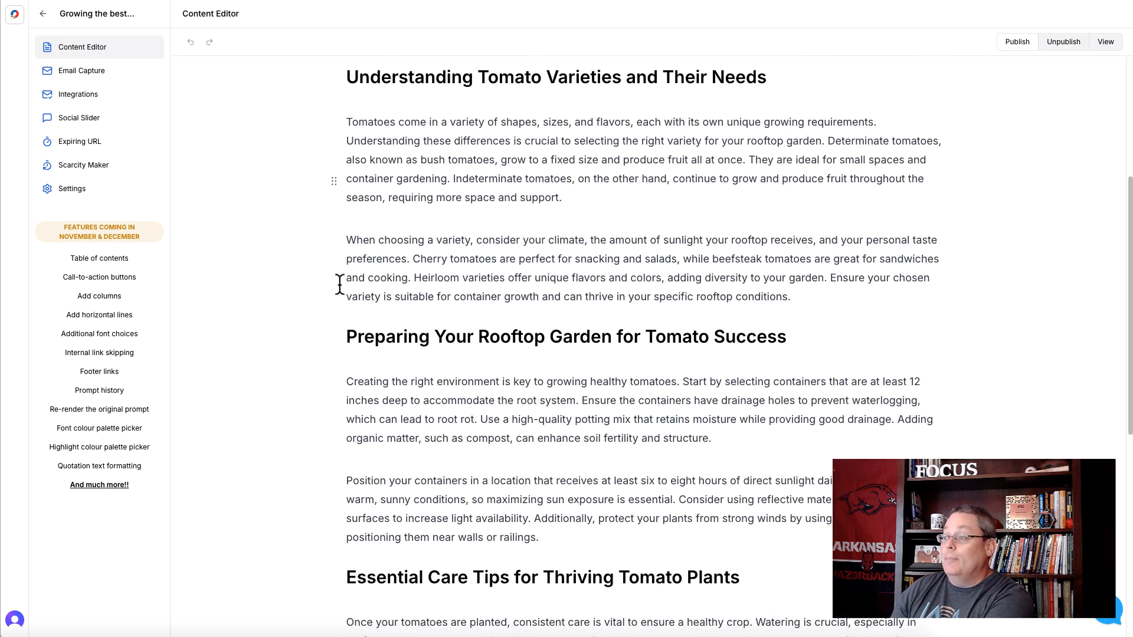
scroll(337, 286, up, 2)
triple_click(581, 184)
click(578, 202)
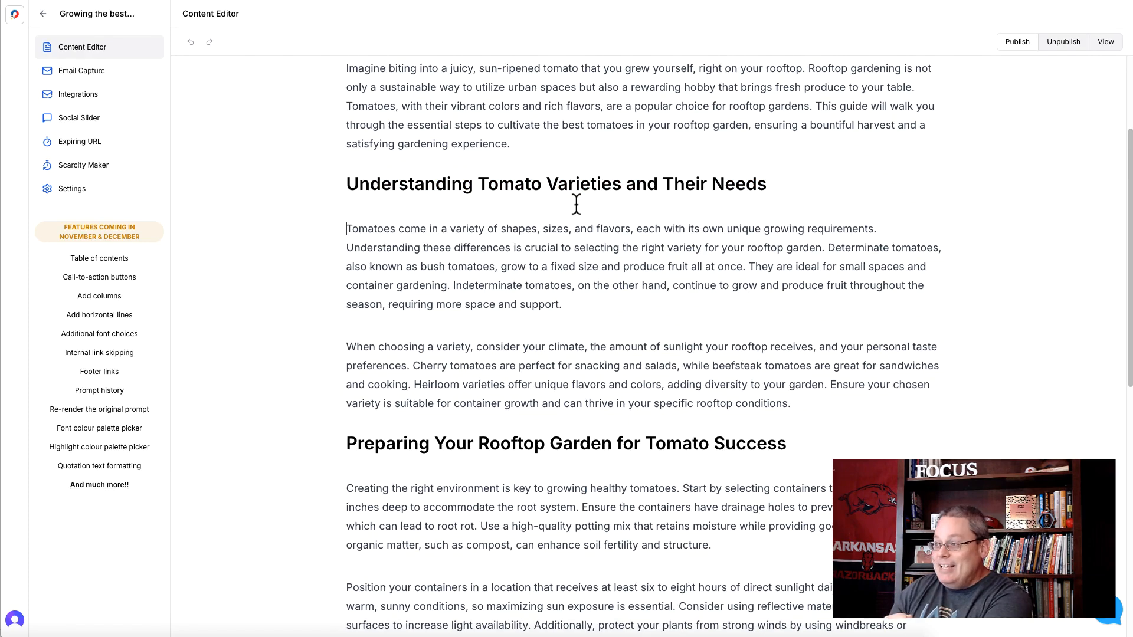
scroll(340, 348, down, 4)
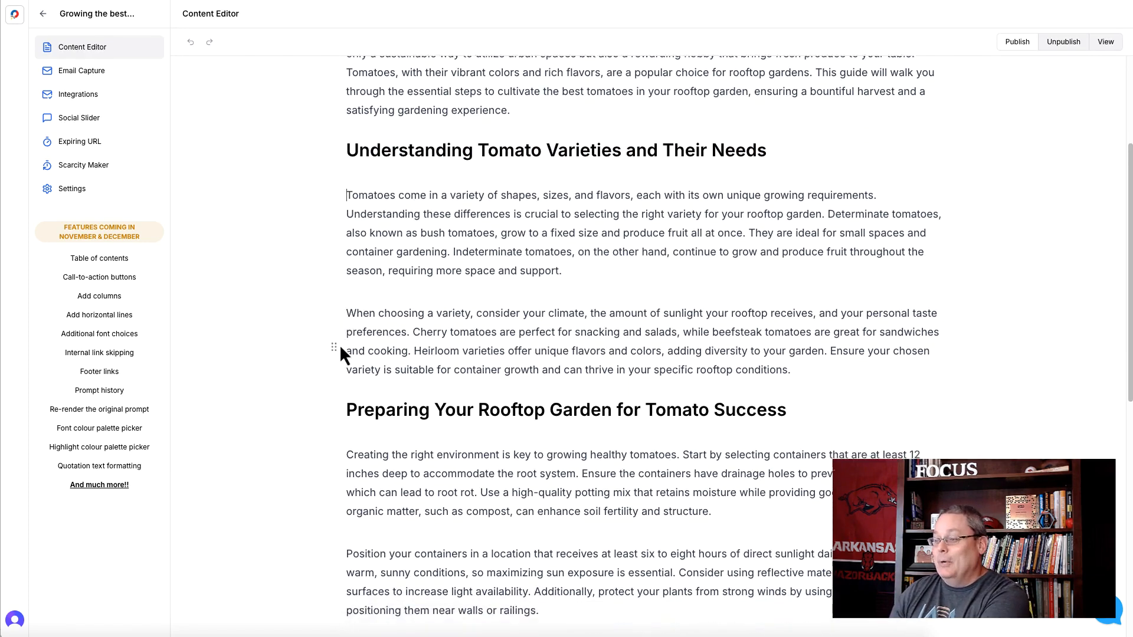
scroll(346, 353, down, 3)
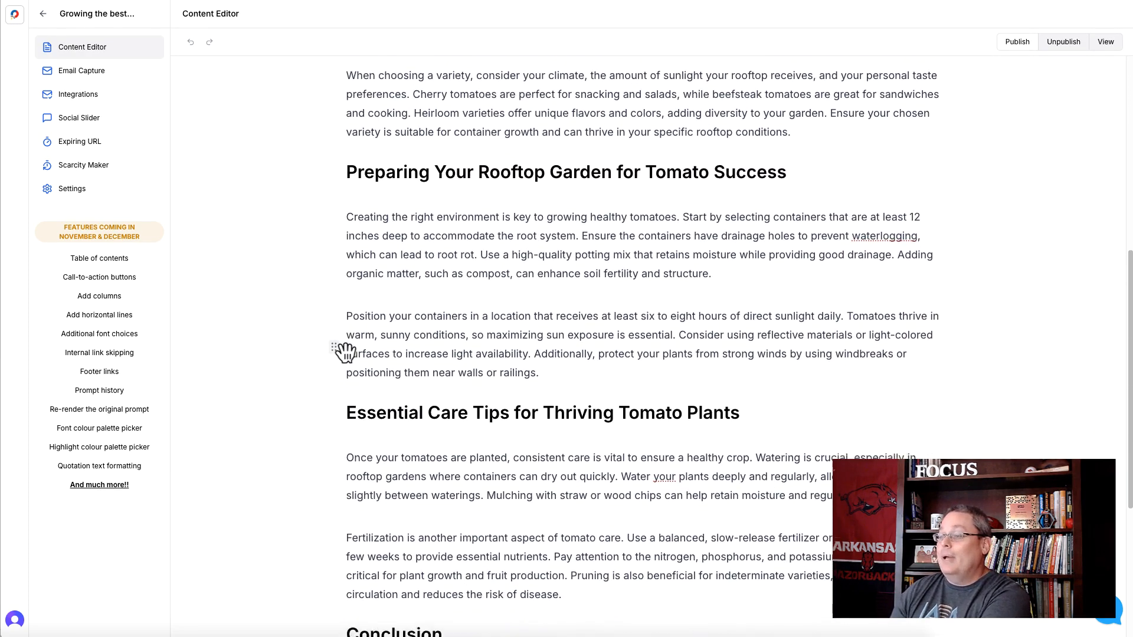
scroll(341, 348, down, 2)
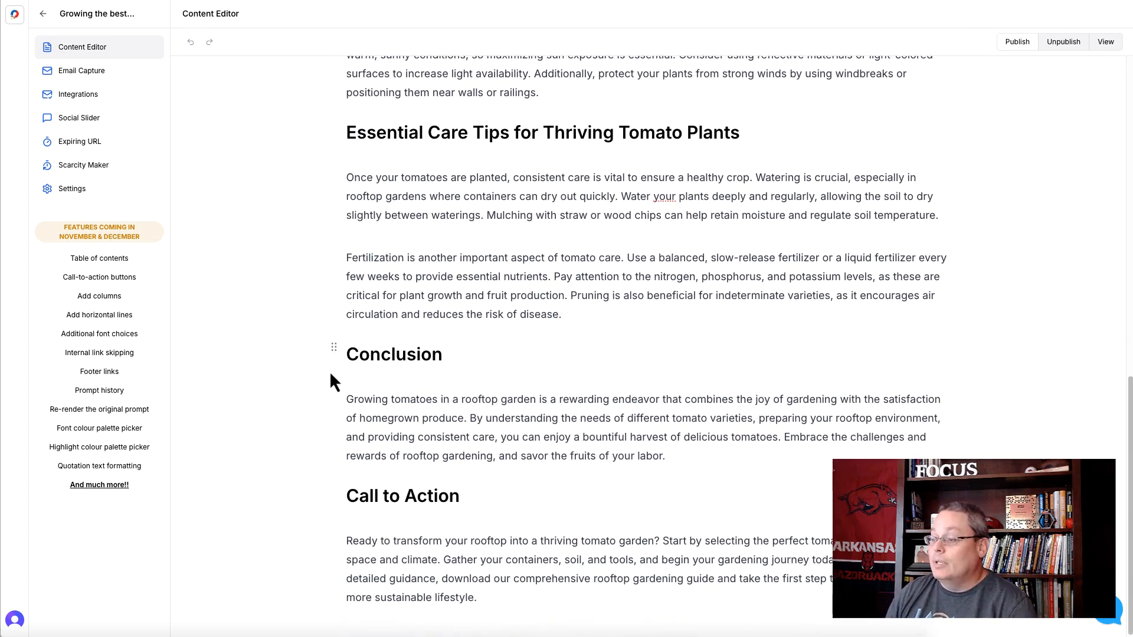
scroll(445, 566, up, 13)
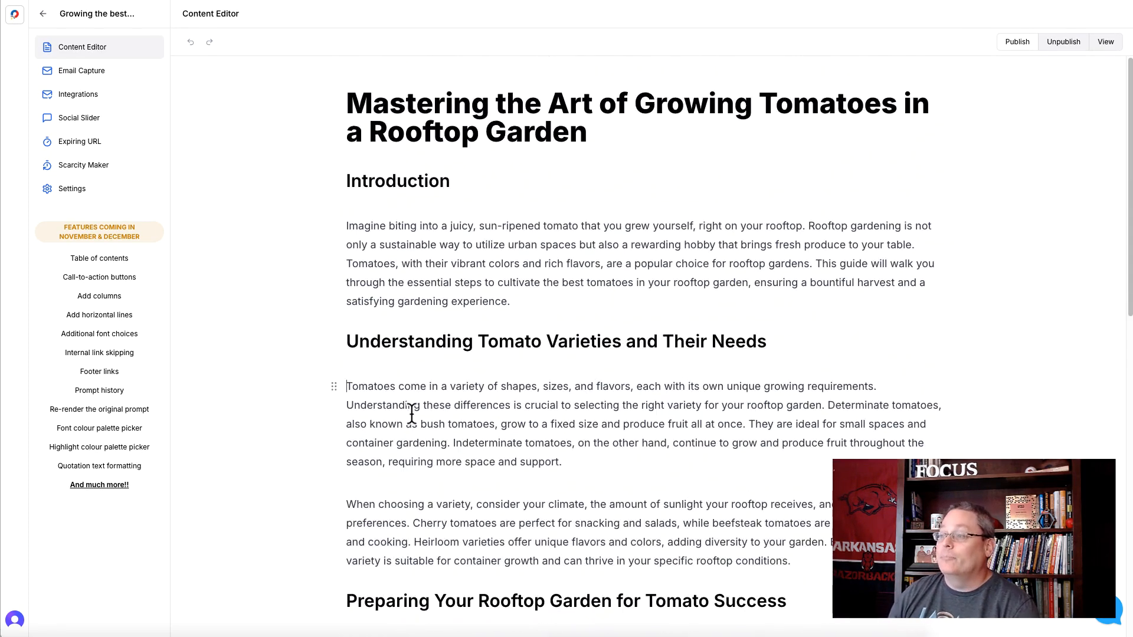
- Select the introduction paragraph and enter an AI request to create a bullet point list of the benefits from this paragraph
triple_click(394, 270)
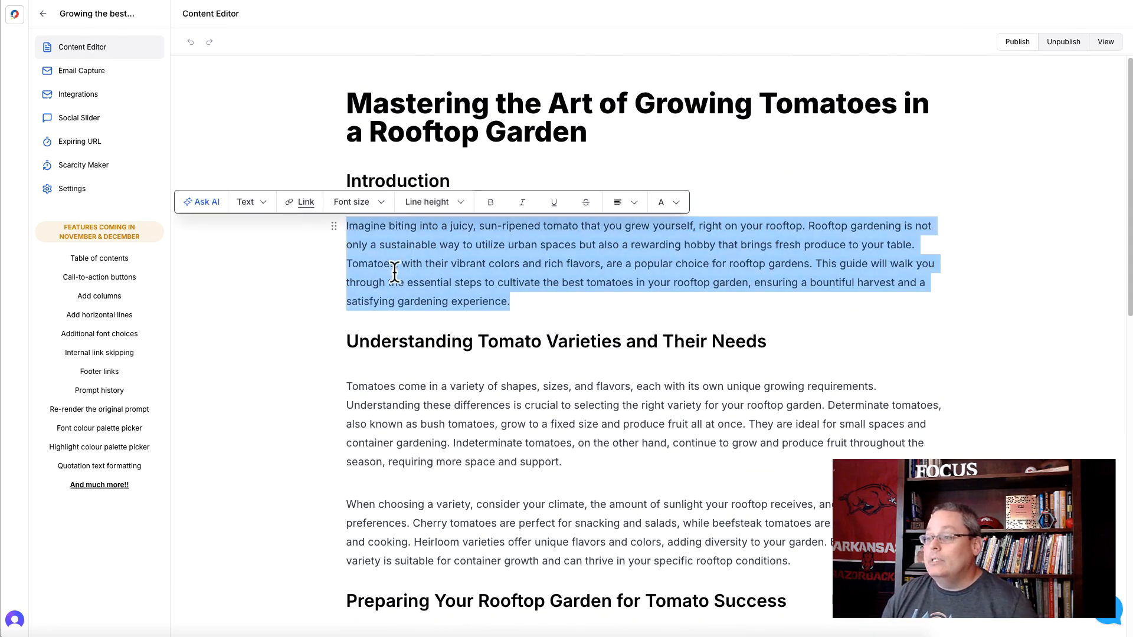
click(206, 203)
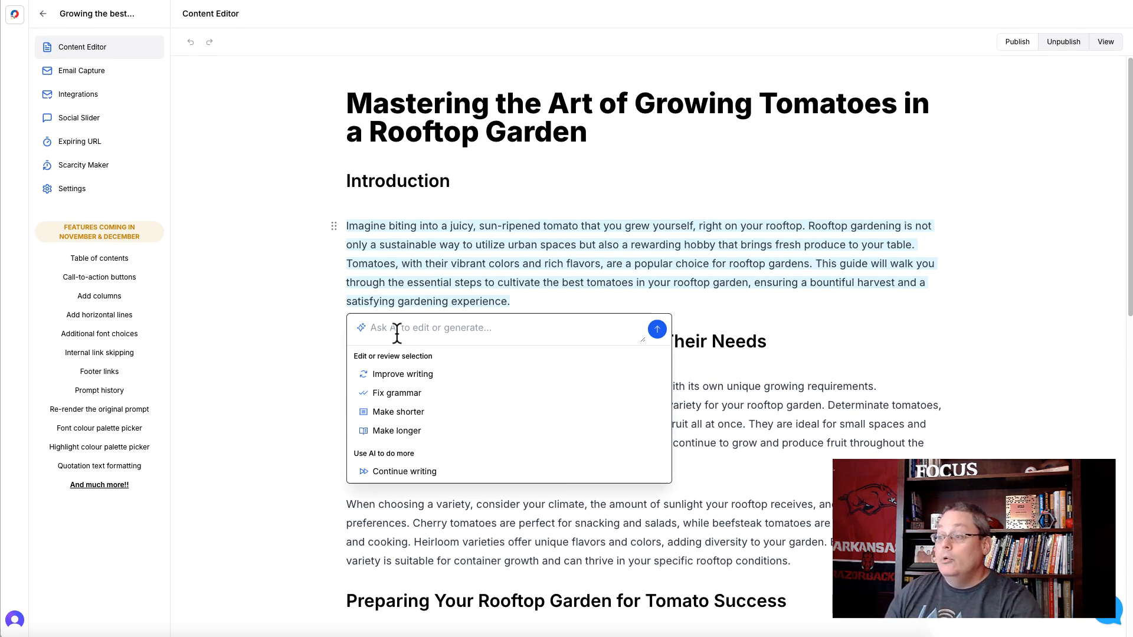
text(create a)
text( bullet point l)
text(ist of the ben)
text(eftis from this para)
text(gprahs)
text(gh)
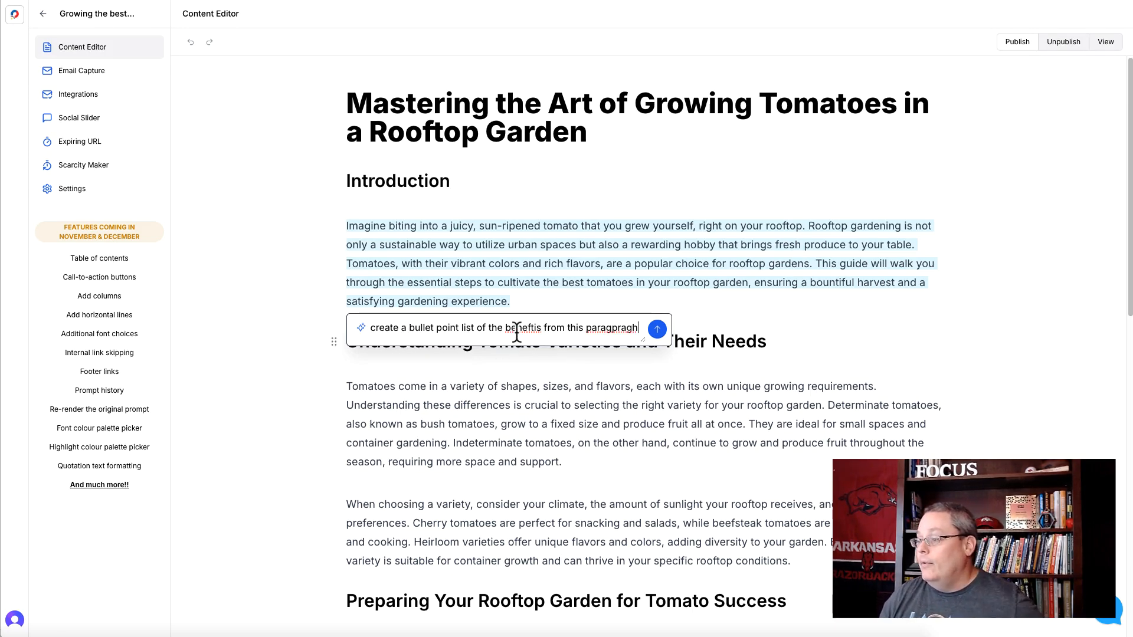
- Correct the spelling of "benefits" and "paragraph" in the AI request and submit it
right_click(519, 328)
click(537, 335)
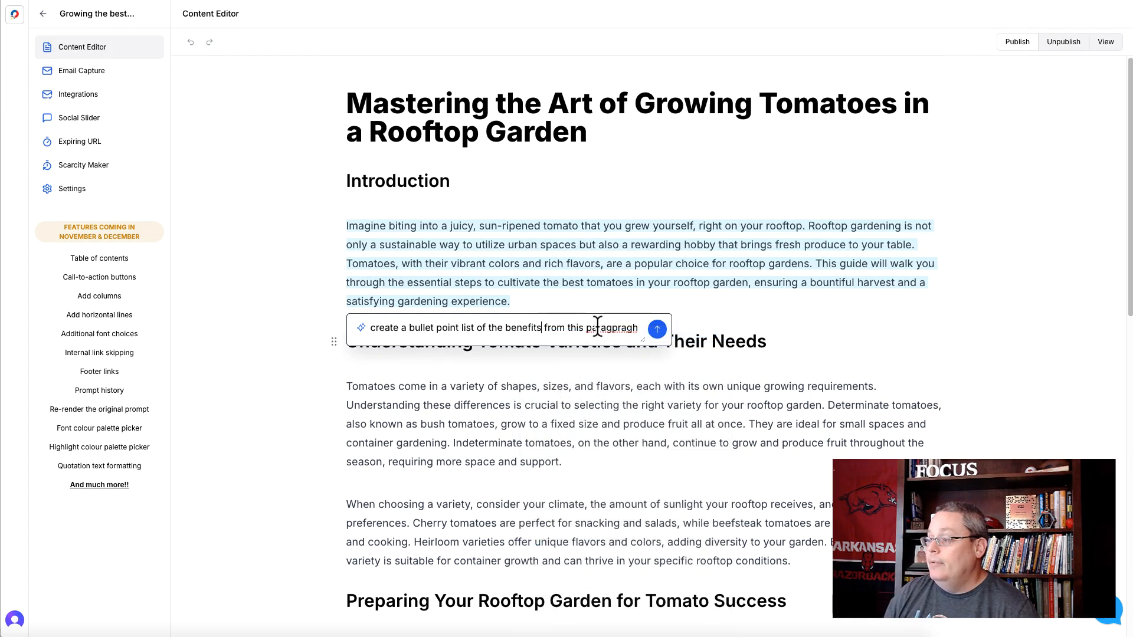
right_click(600, 328)
key(Escape)
text(paragraph)
click(657, 329)
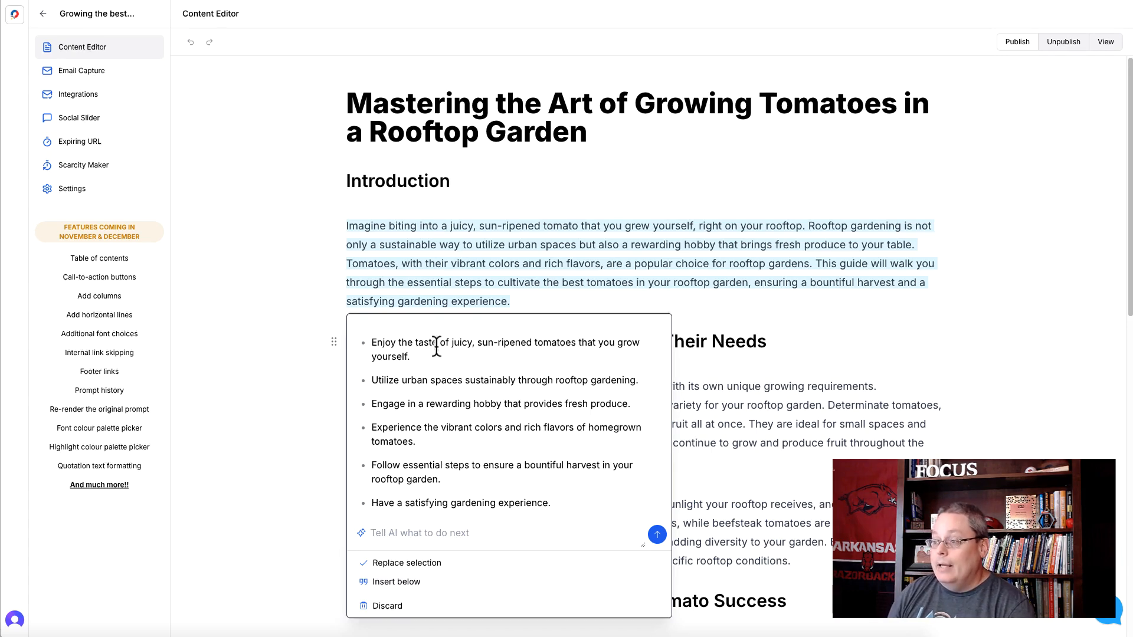
- Insert the generated bullet list below the introduction paragraph and add an empty line after it
click(398, 583)
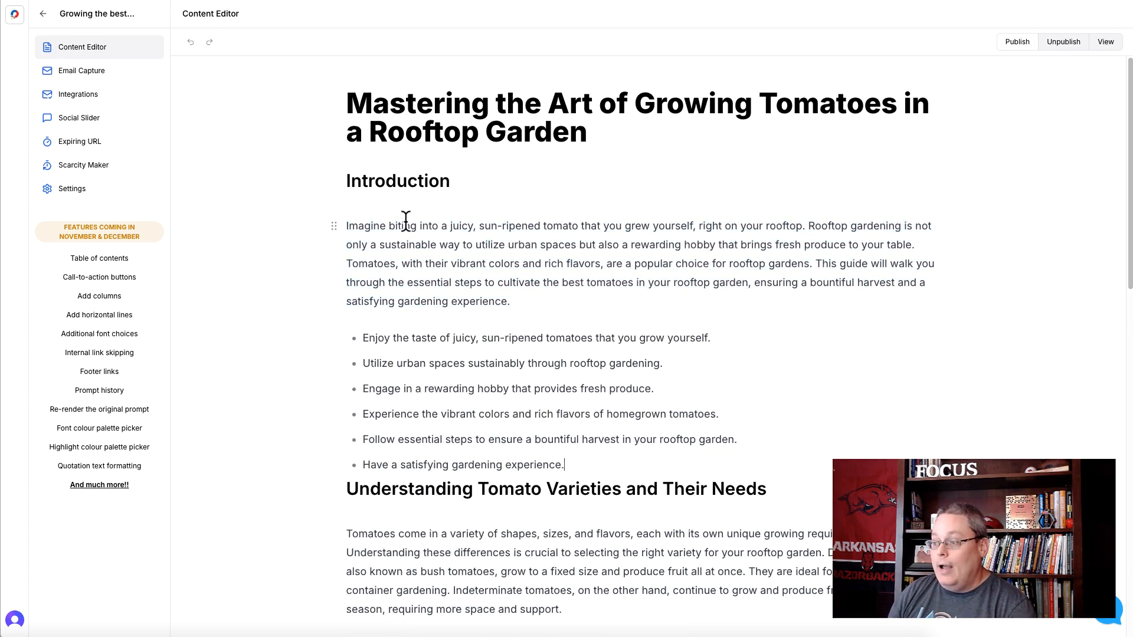
key(Return)
key(Return)
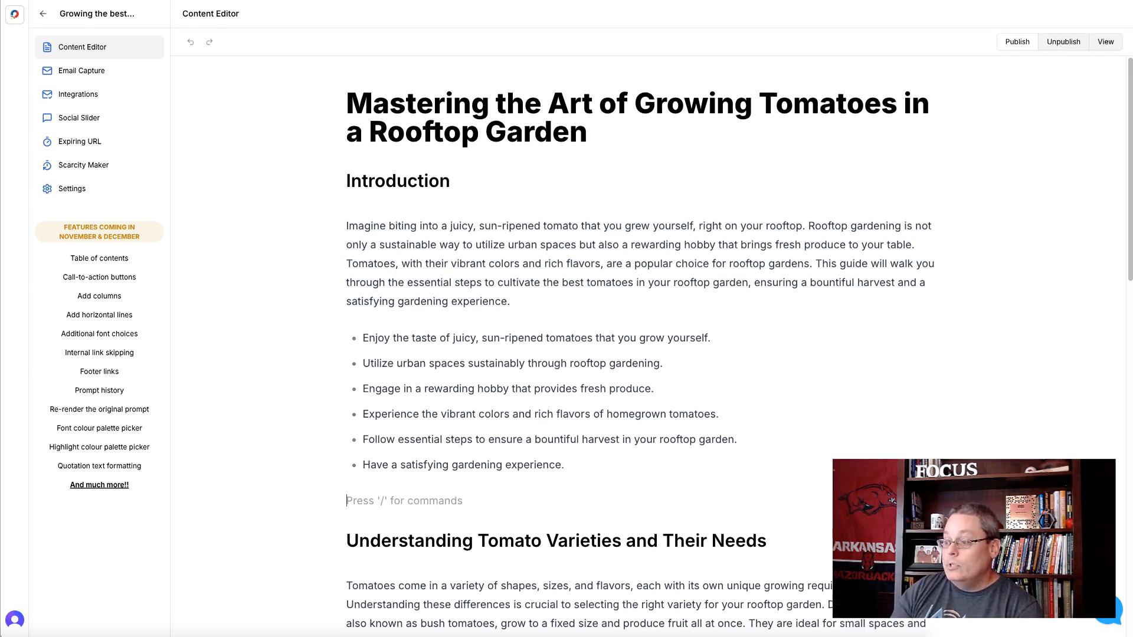
drag(572, 467, 547, 103)
click(433, 259)
triple_click(430, 260)
drag(363, 339, 585, 472)
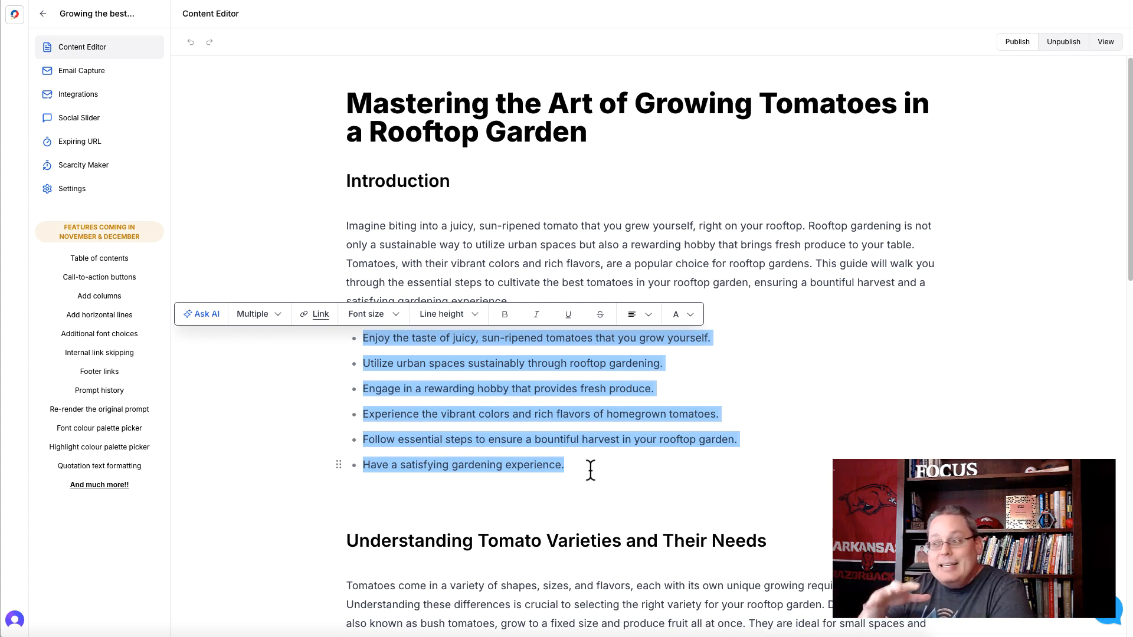
click(601, 460)
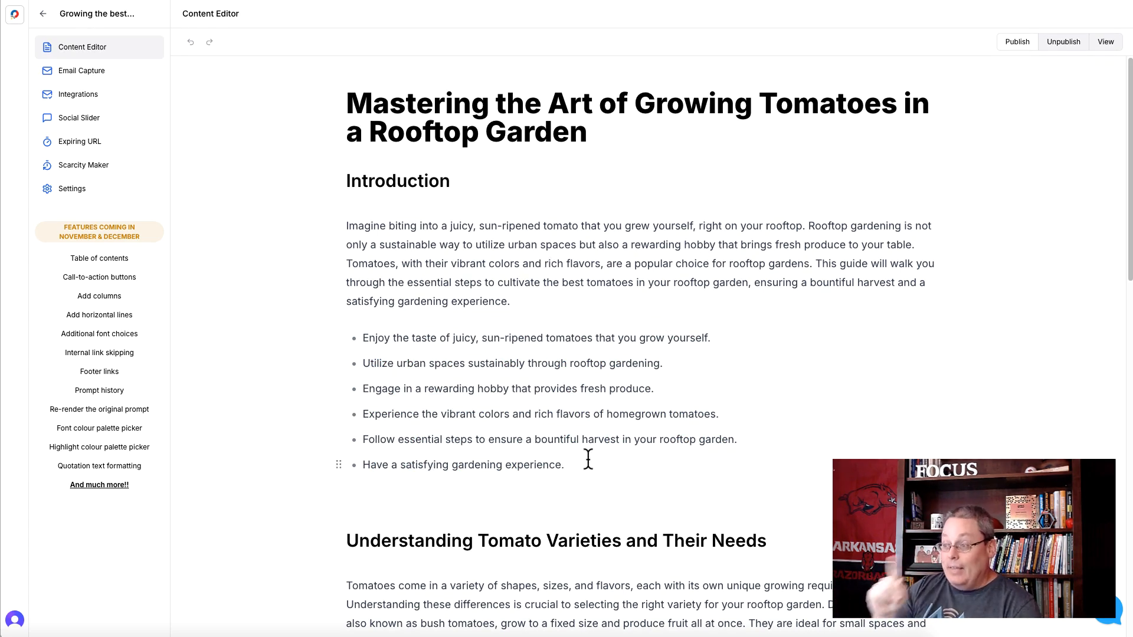
- Format the first bullet, about the taste of juicy, sun-ripened tomatoes, as underlined, italic and bold in green
triple_click(385, 340)
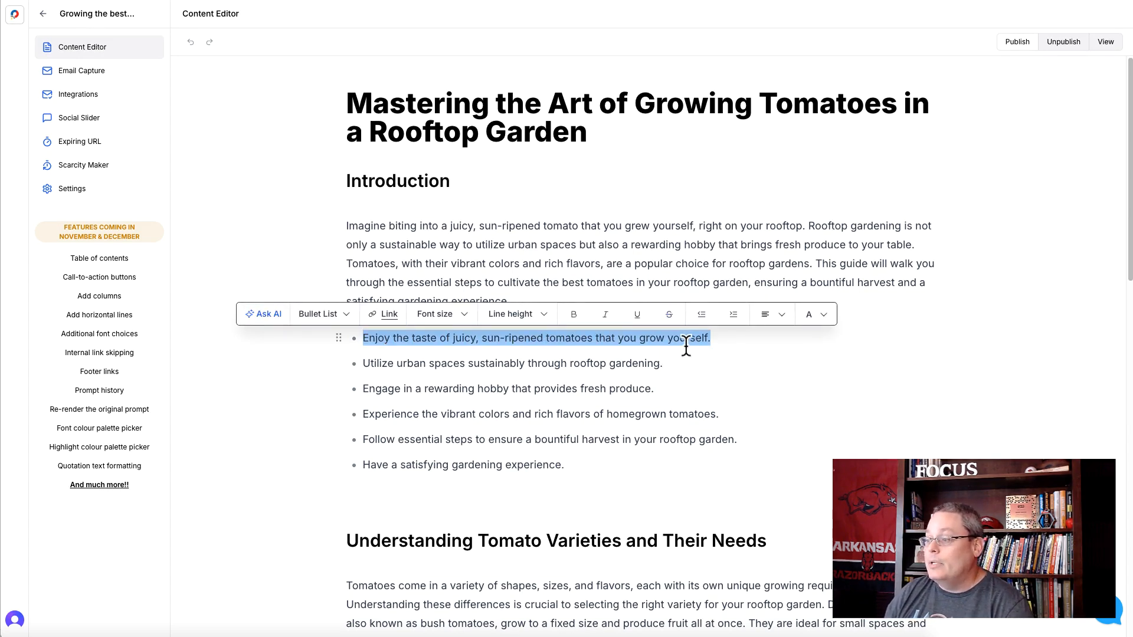
click(637, 318)
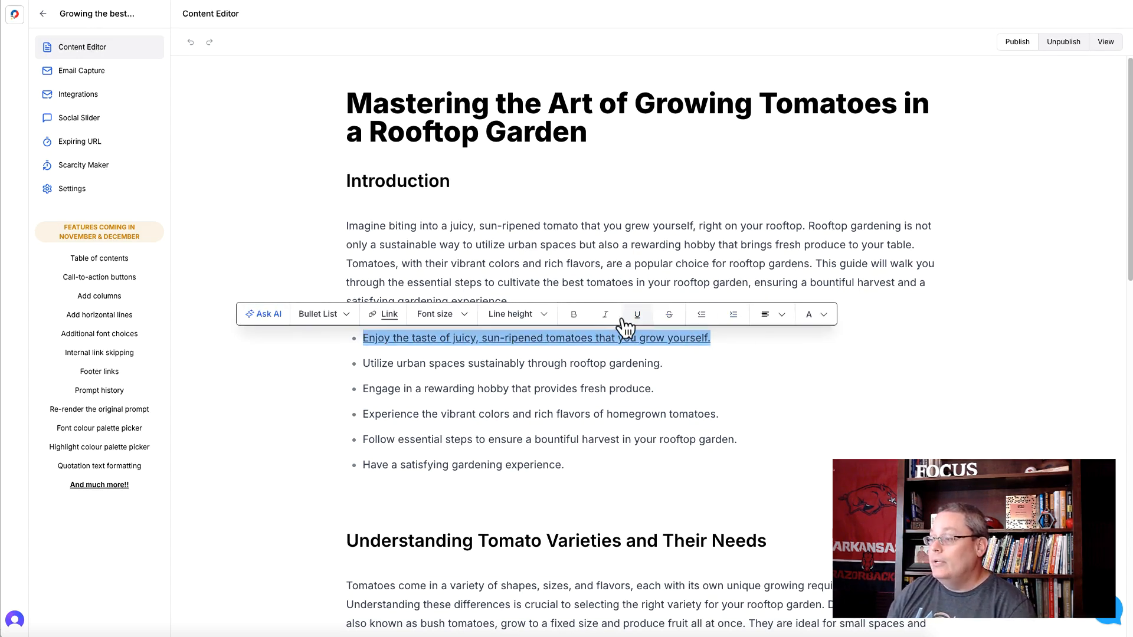
click(611, 322)
click(577, 319)
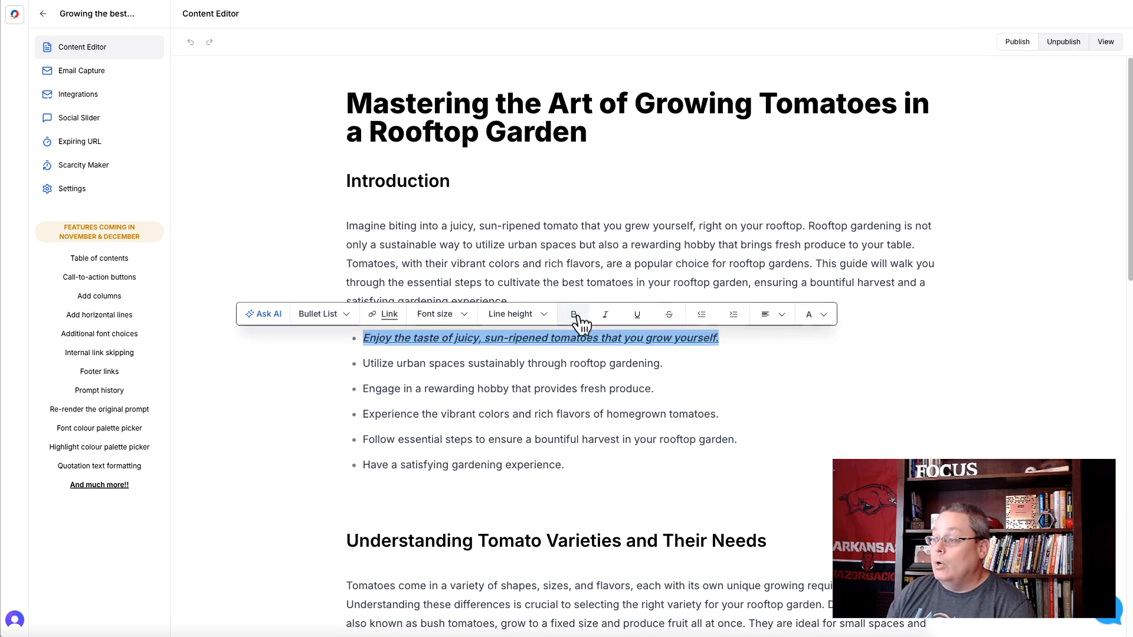
click(824, 315)
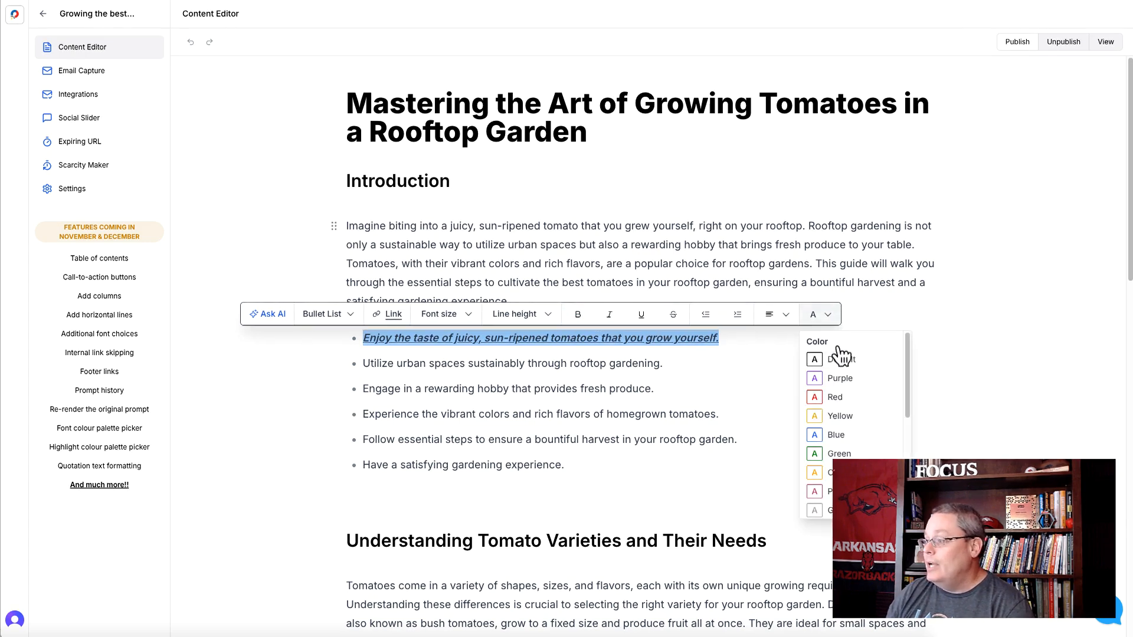
click(839, 454)
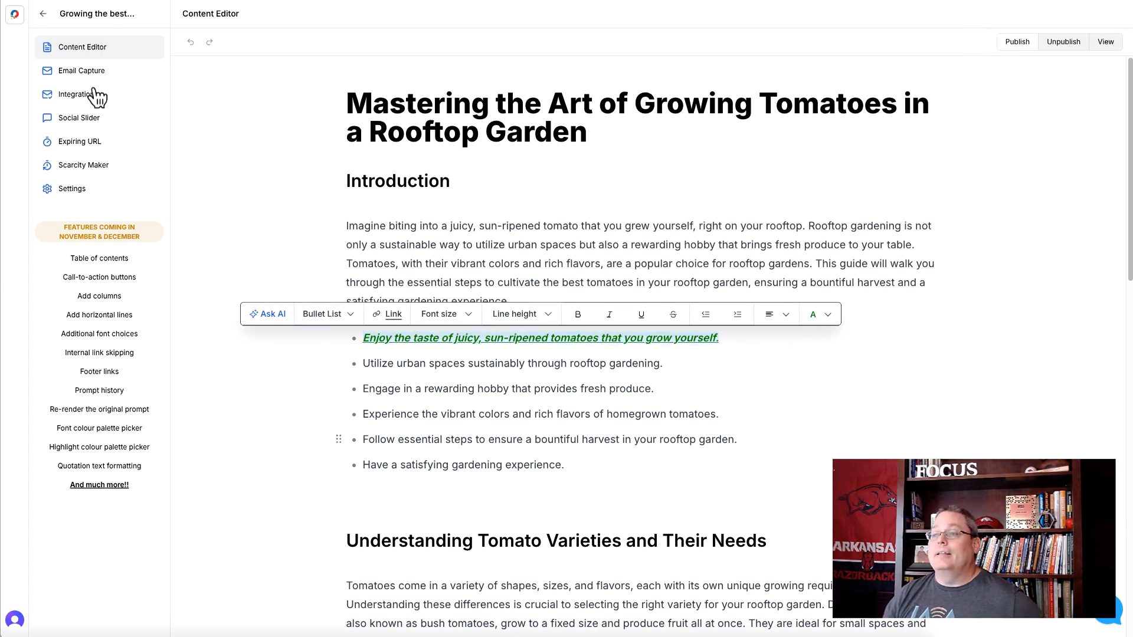
- Start another lead magnet named "Growing the best tomatoes in a roof-top garden 13" in the tomatoes category
click(16, 24)
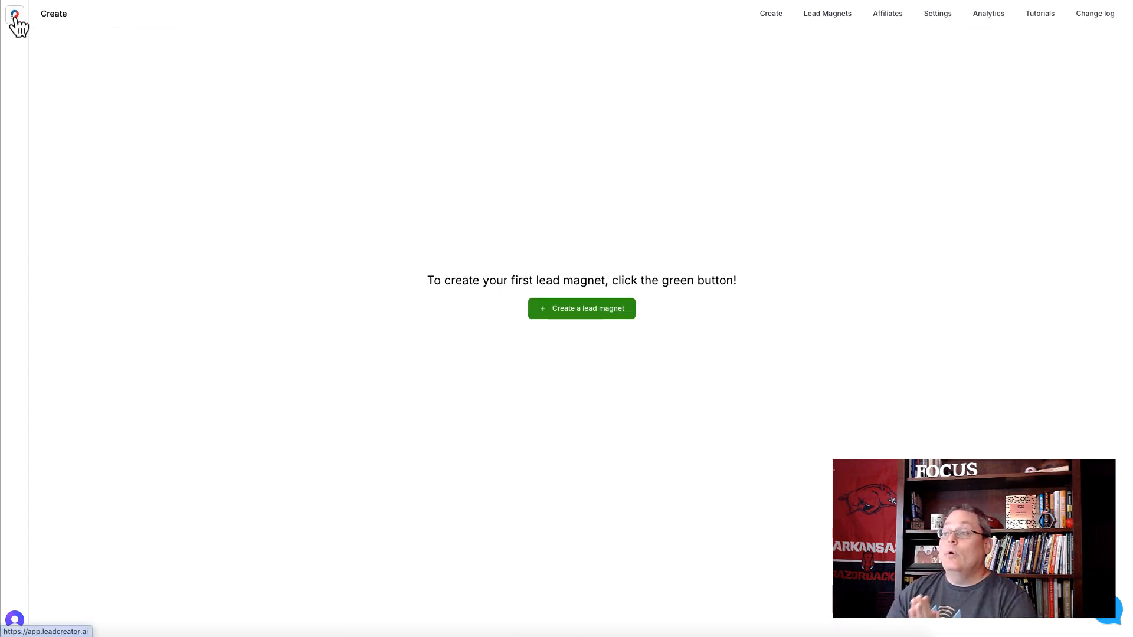
click(544, 313)
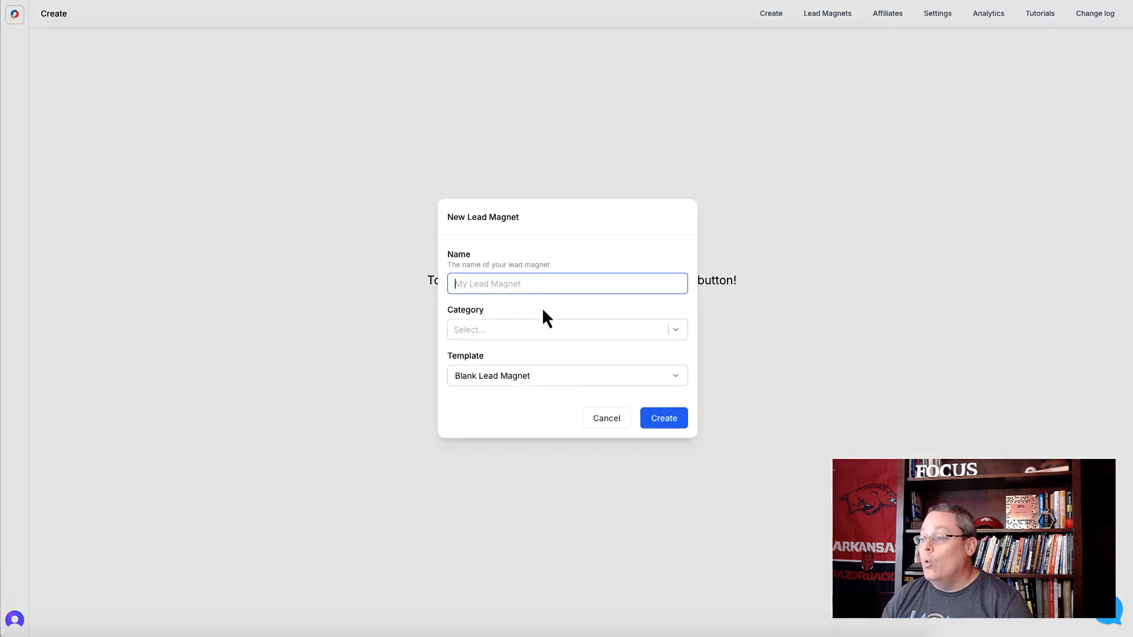
text(Growing the best tomatoes in a roof-top garden)
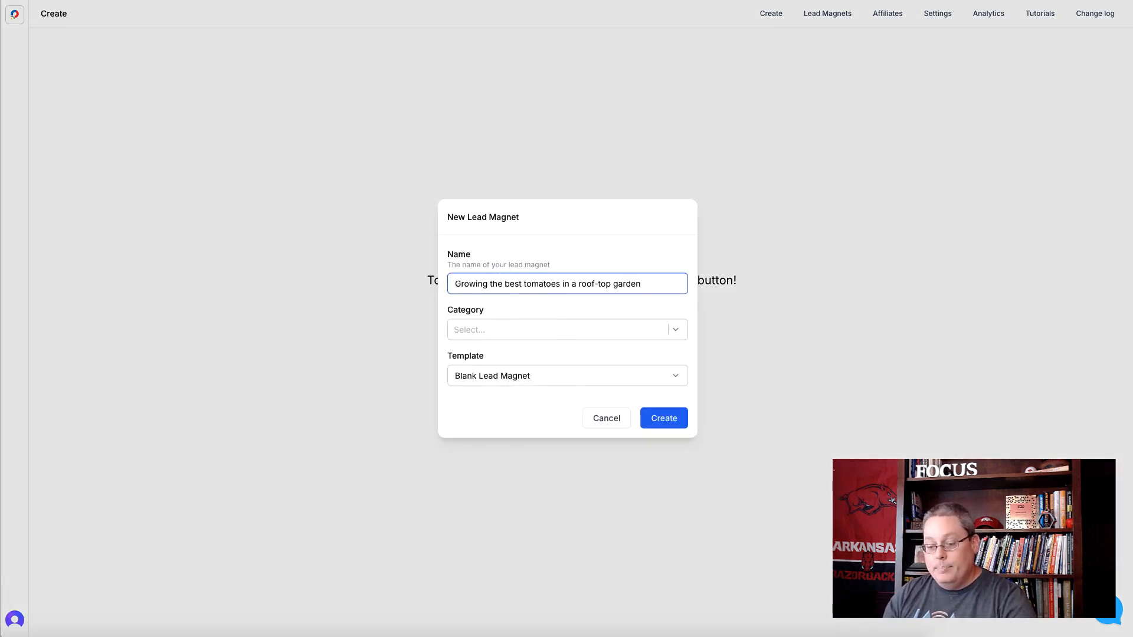
click(515, 335)
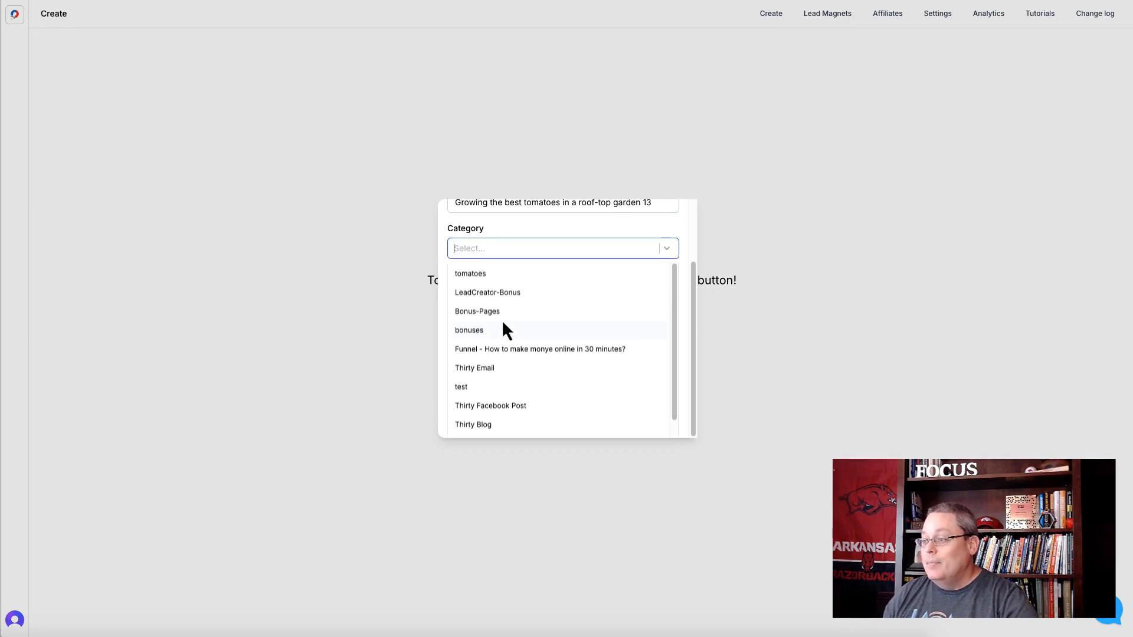
click(477, 275)
click(519, 234)
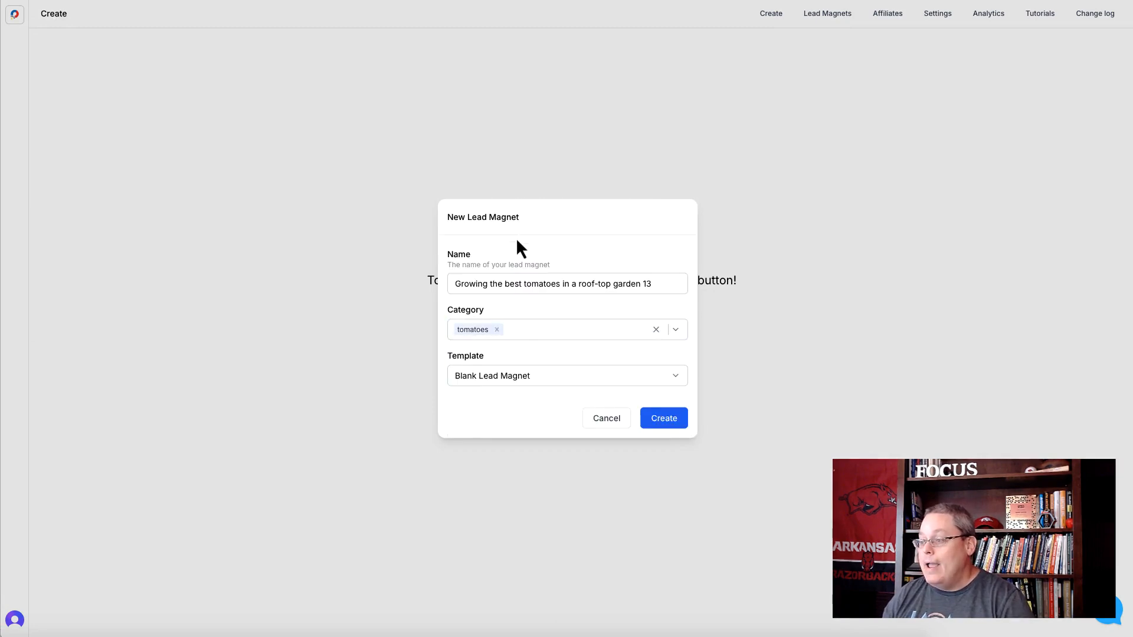
- Keep the Blank Lead Magnet template and create the lead magnet
click(530, 378)
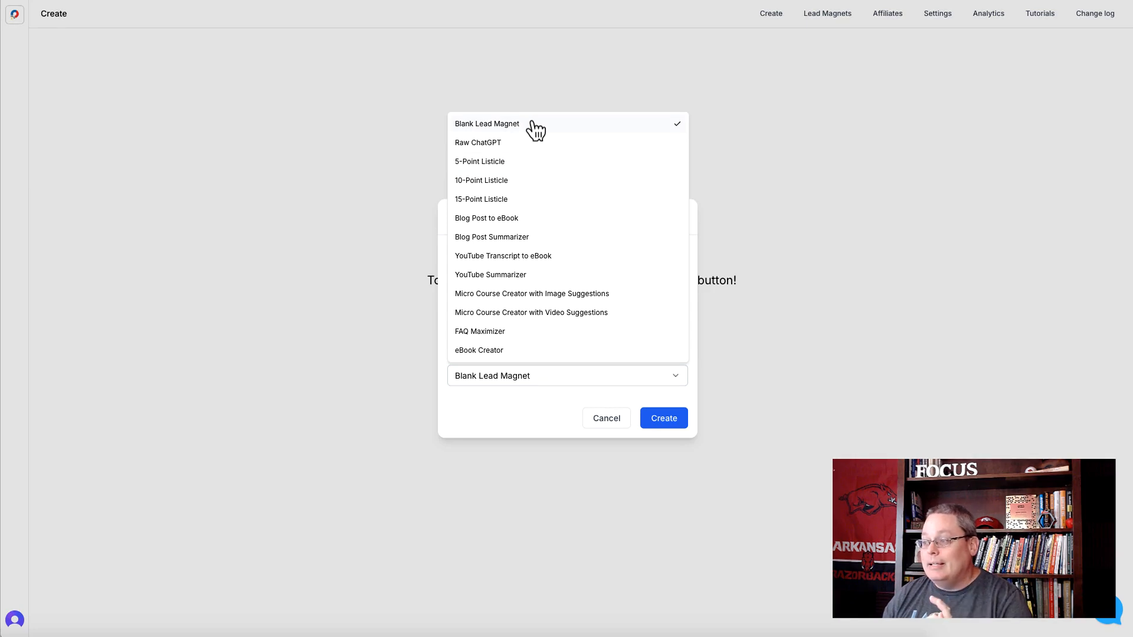
click(515, 407)
click(662, 420)
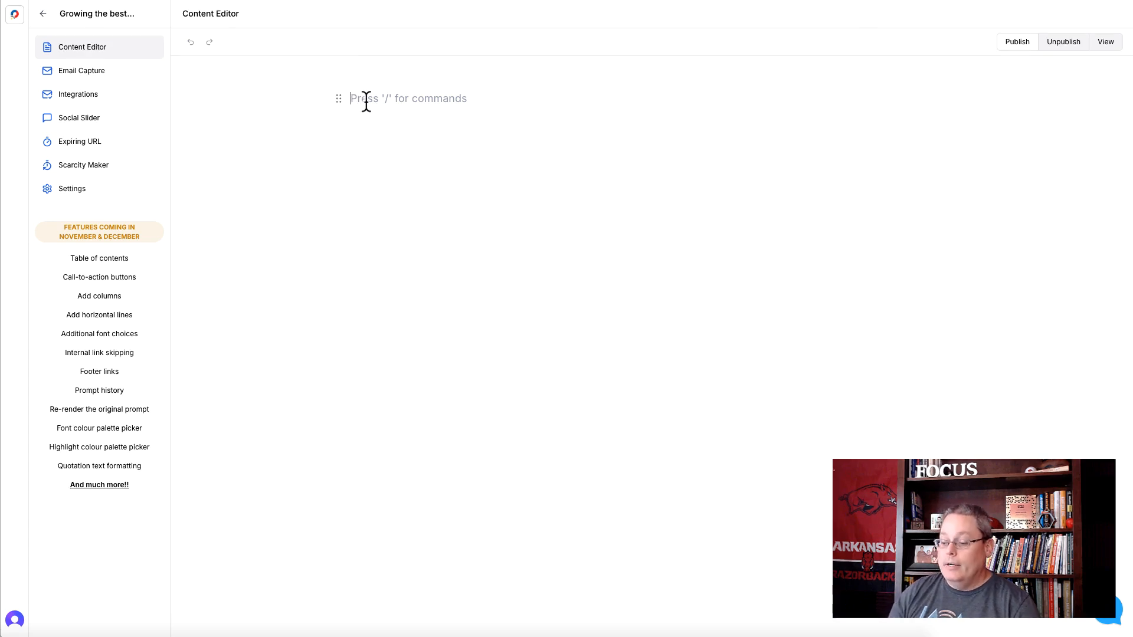
- Insert a Heading 1 block with the text "Growing the best tomatoes in a roof-top garden" on the blank page
text(/)
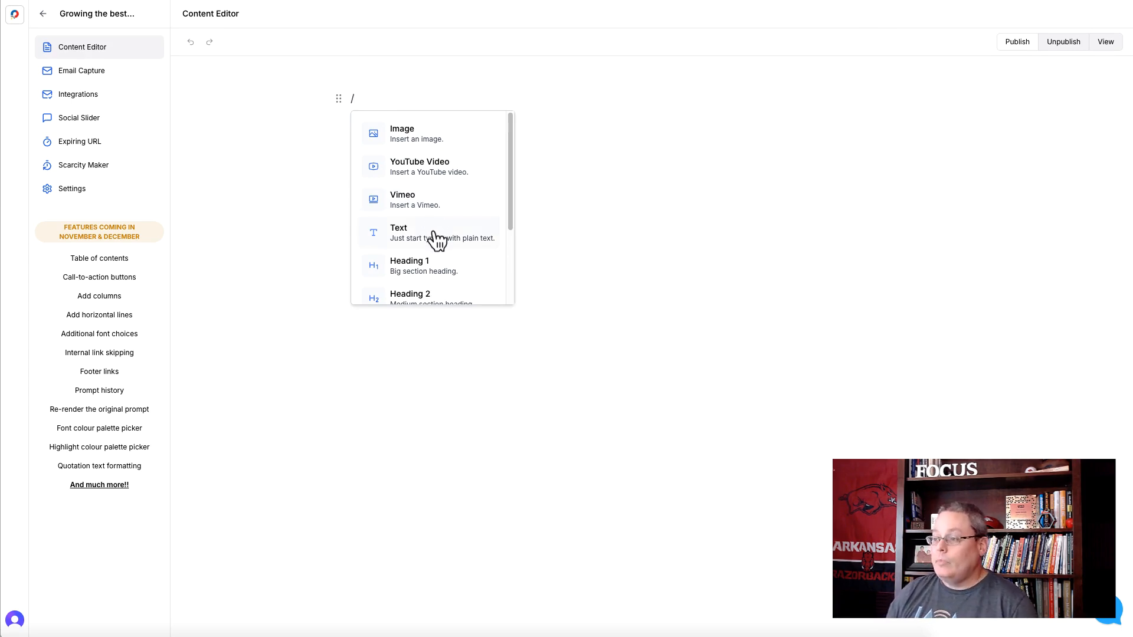
scroll(437, 239, down, 2)
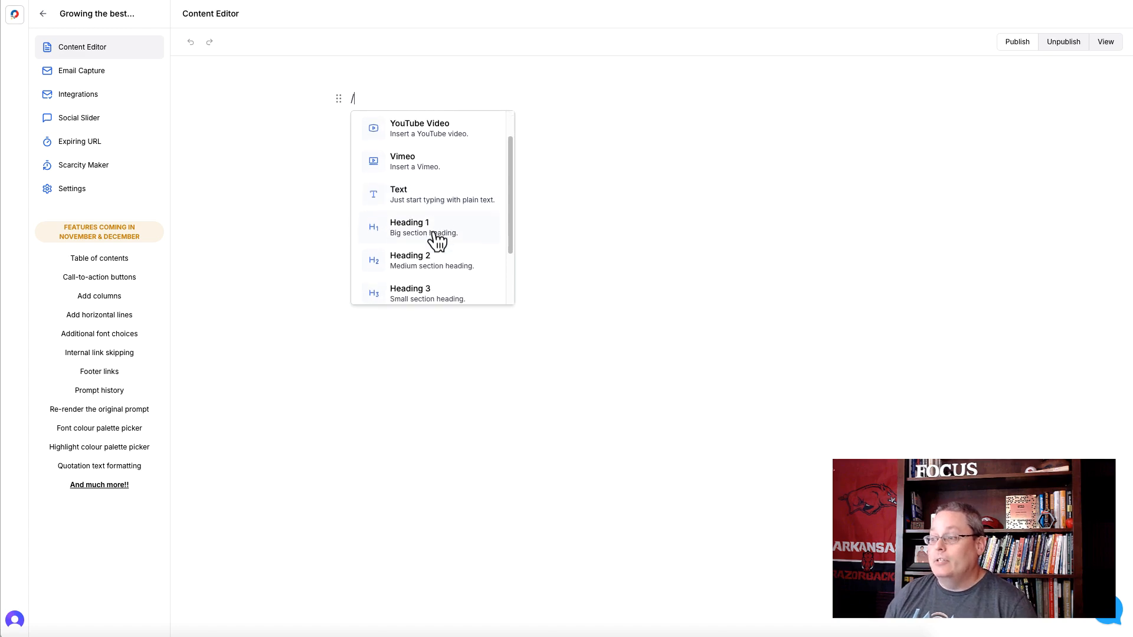
scroll(437, 239, down, 2)
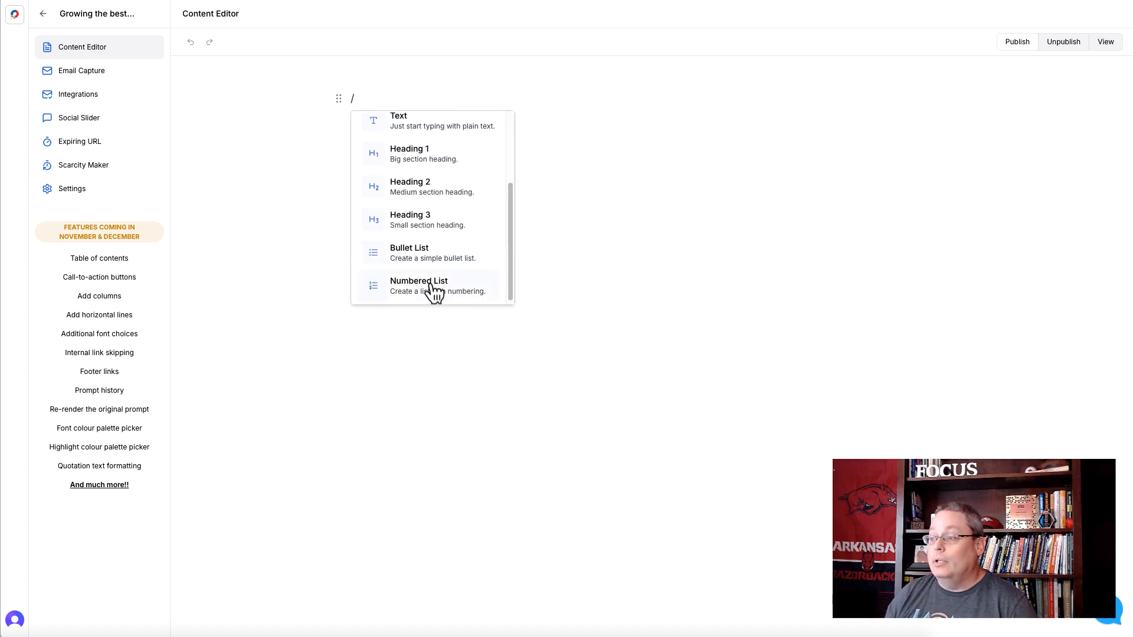
scroll(435, 291, up, 4)
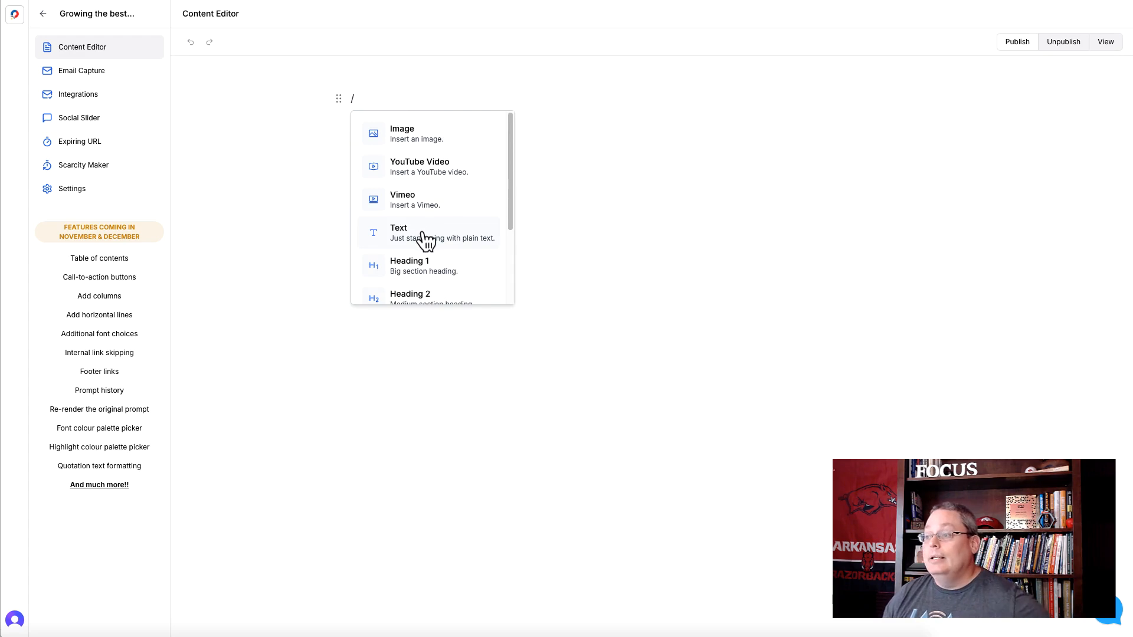
click(419, 262)
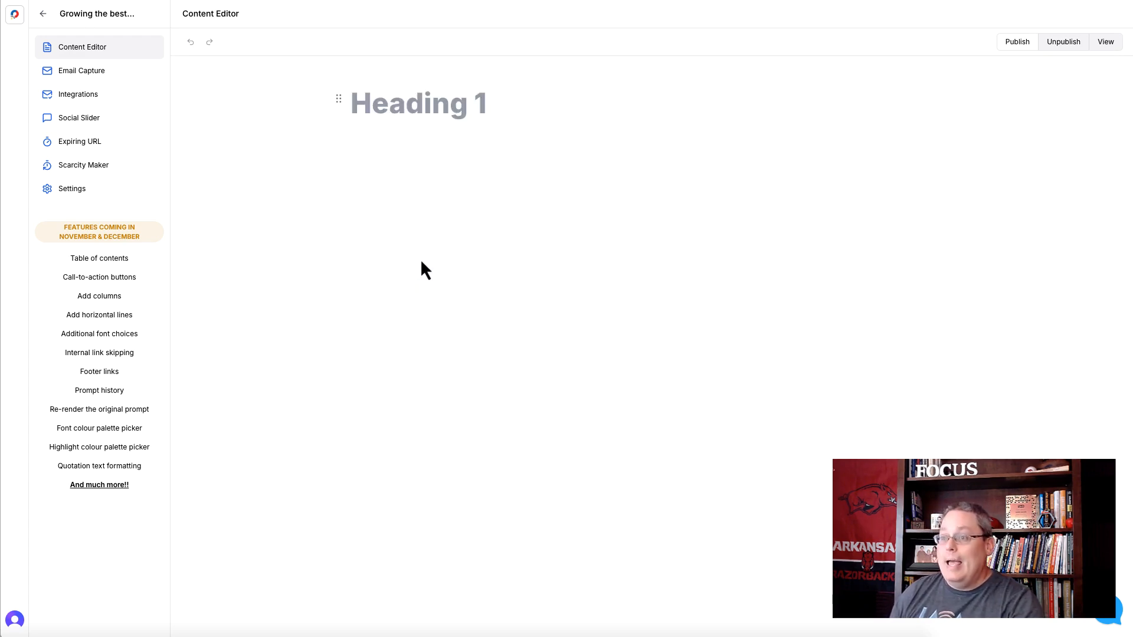
text(Growing the best tomatoes in a roof-top garden)
- Capitalize the main words of the page heading so it reads "Growing the Best Tomatoes in a Roof-Top Garden"
click(542, 101)
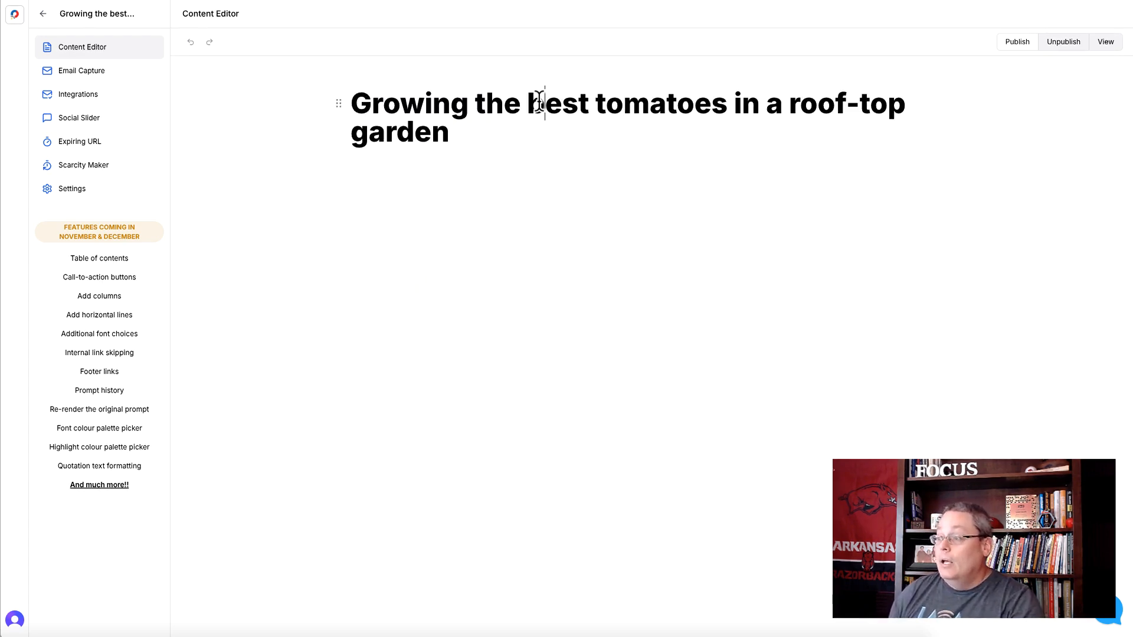
key(BackSpace)
text(B)
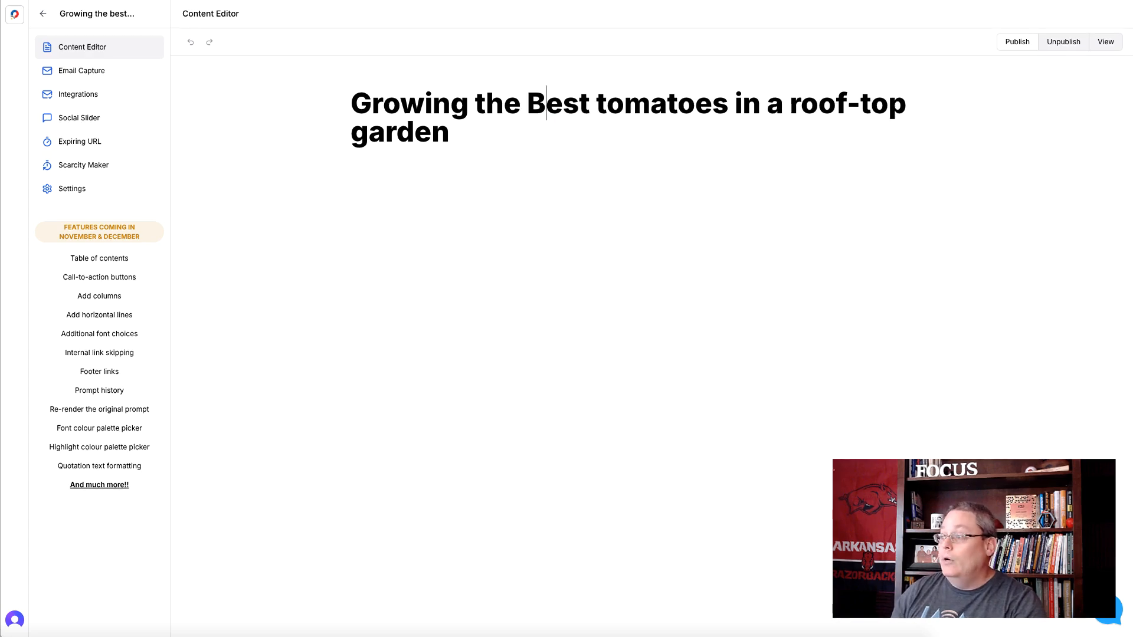
click(601, 103)
key(BackSpace)
text(T)
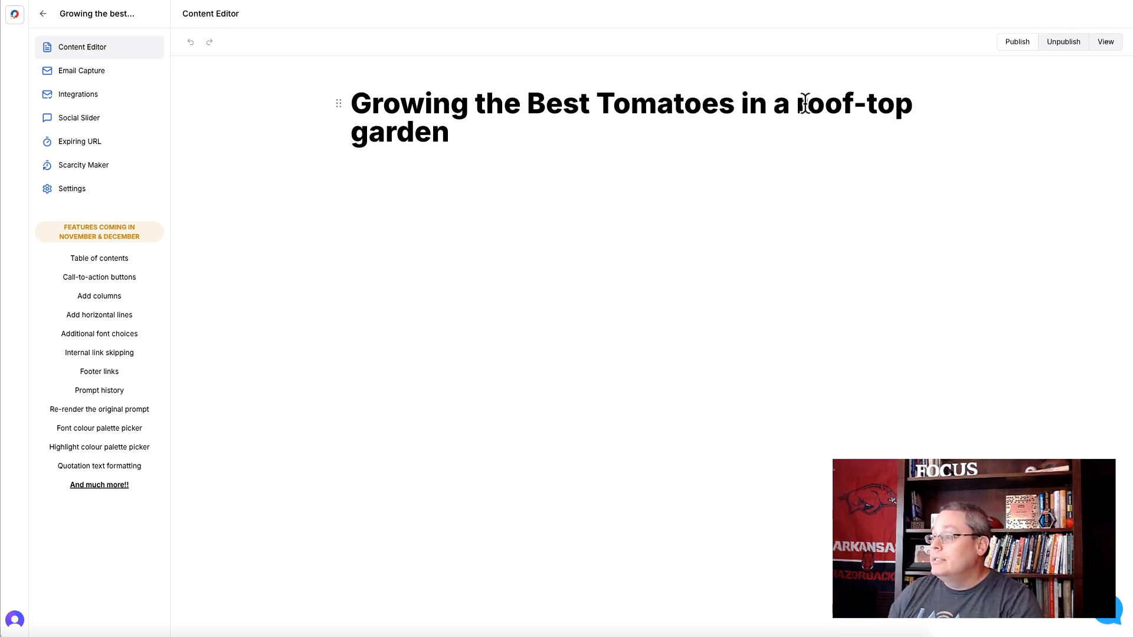
key(BackSpace)
text(R)
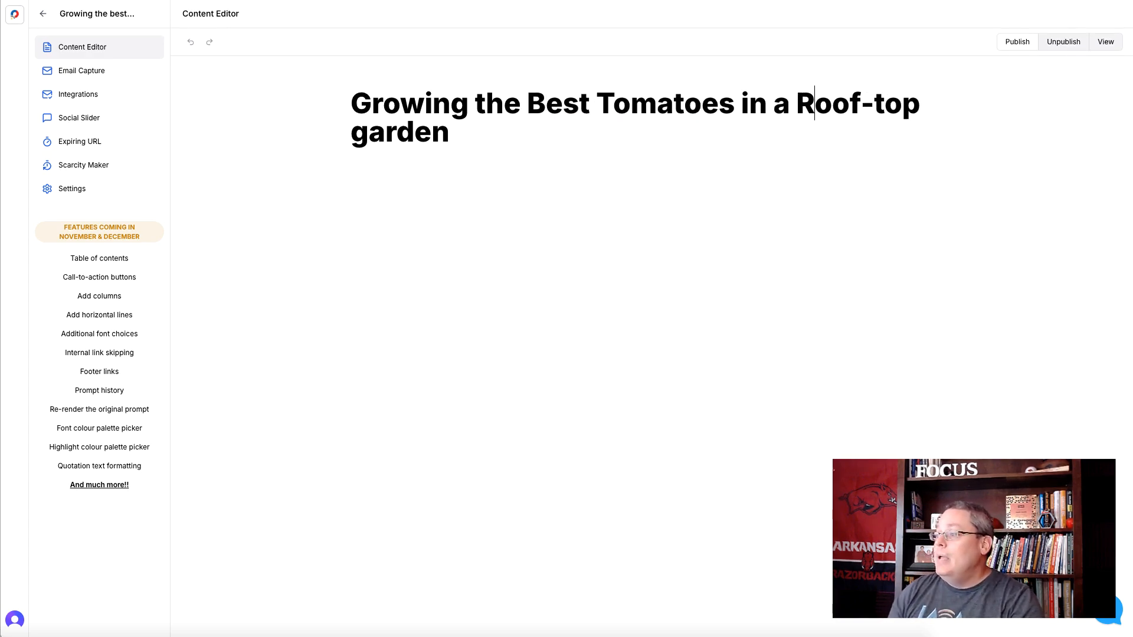
click(883, 103)
key(BackSpace)
text(T)
click(362, 137)
key(BackSpace)
text(G)
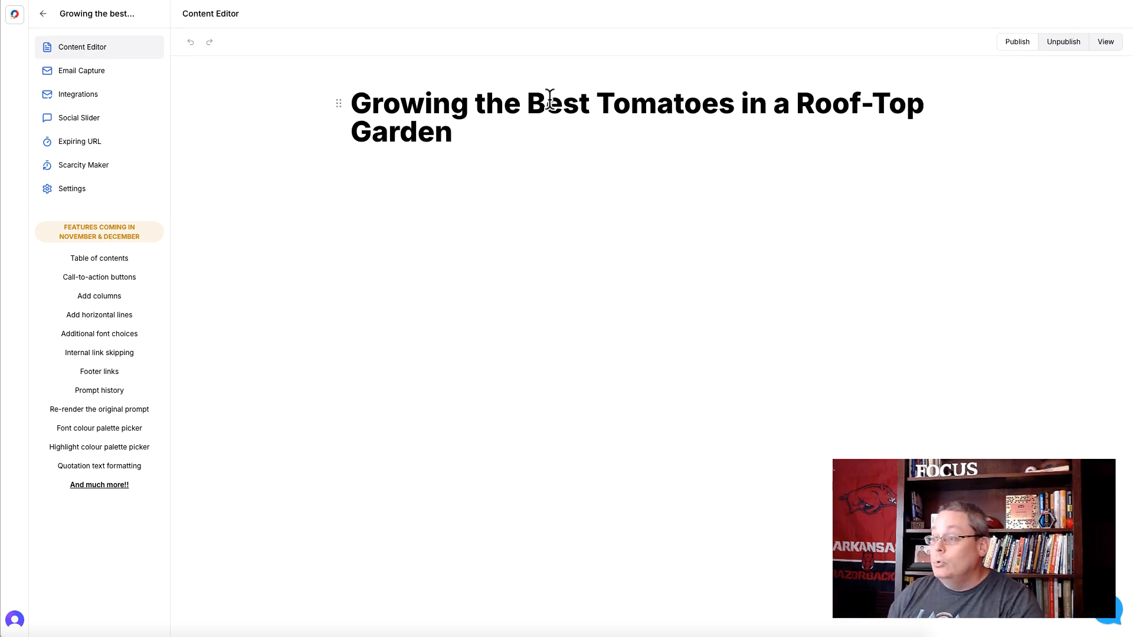
- Center the Heading 1 text and add an empty line below it
triple_click(462, 101)
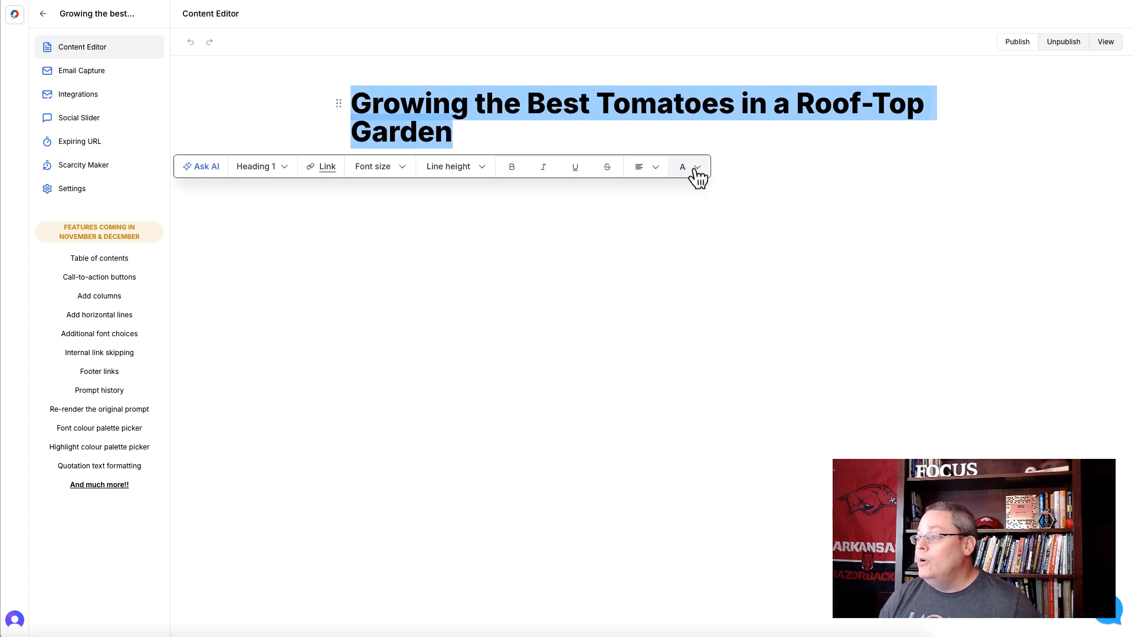
click(654, 168)
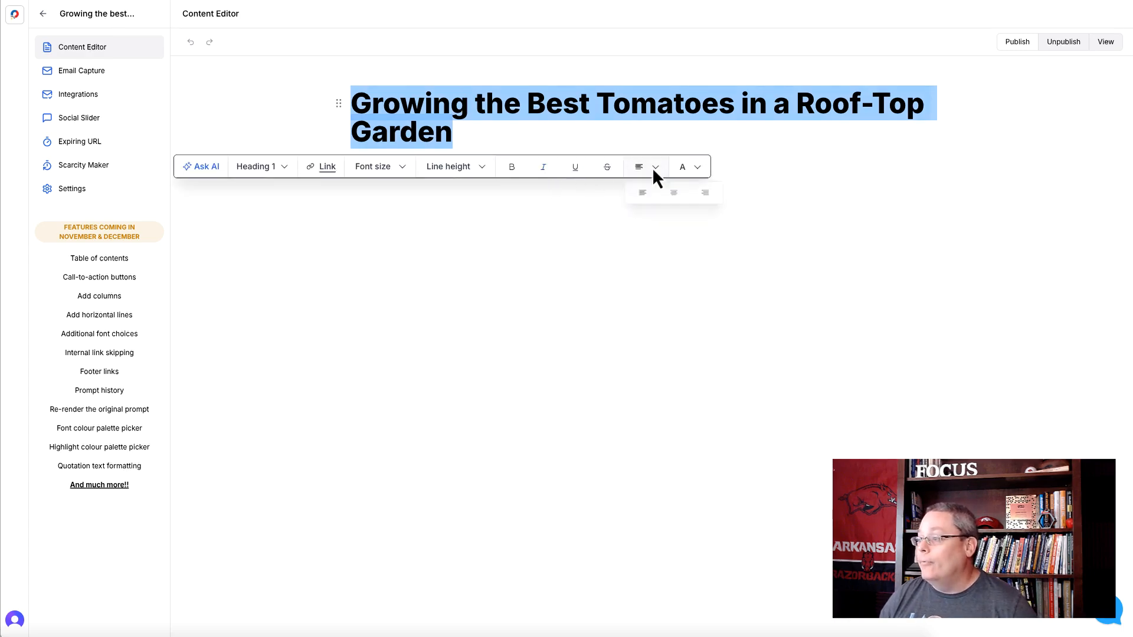
click(674, 193)
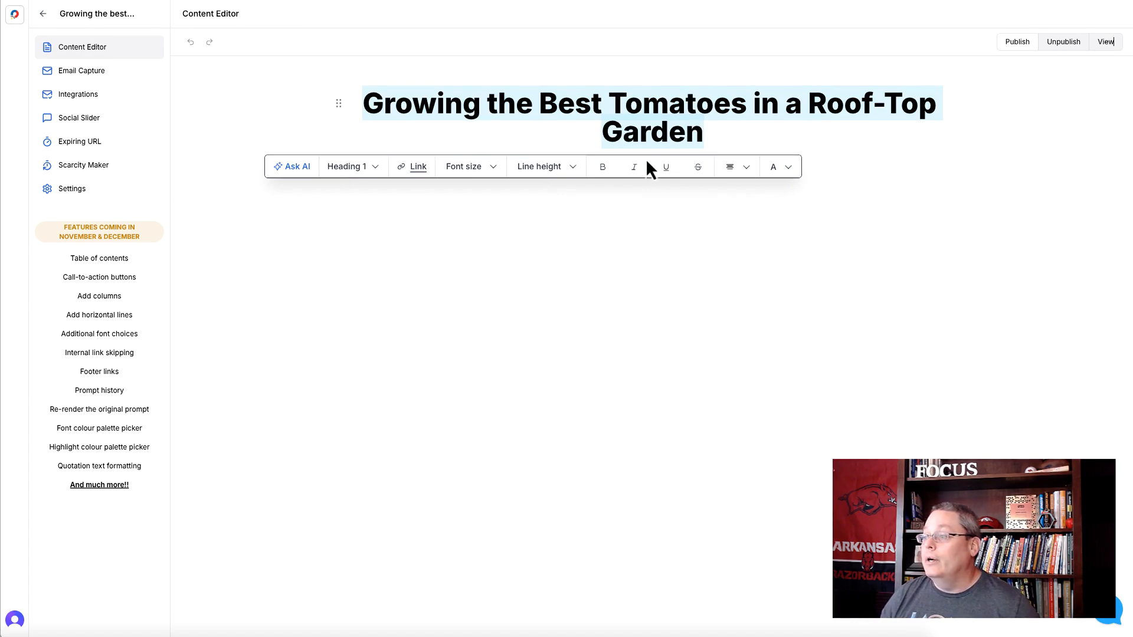
click(724, 137)
key(Return)
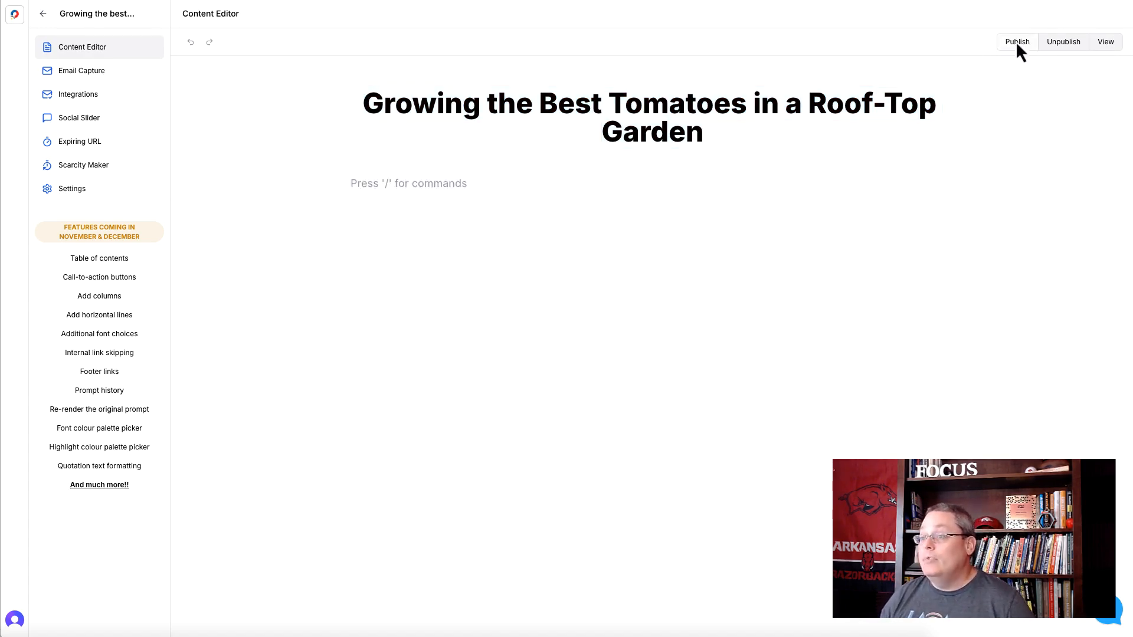
- Preview the eBook Style, Blurred Button, Video and No Email Capture Form templates for the lead magnet's email capture
click(95, 79)
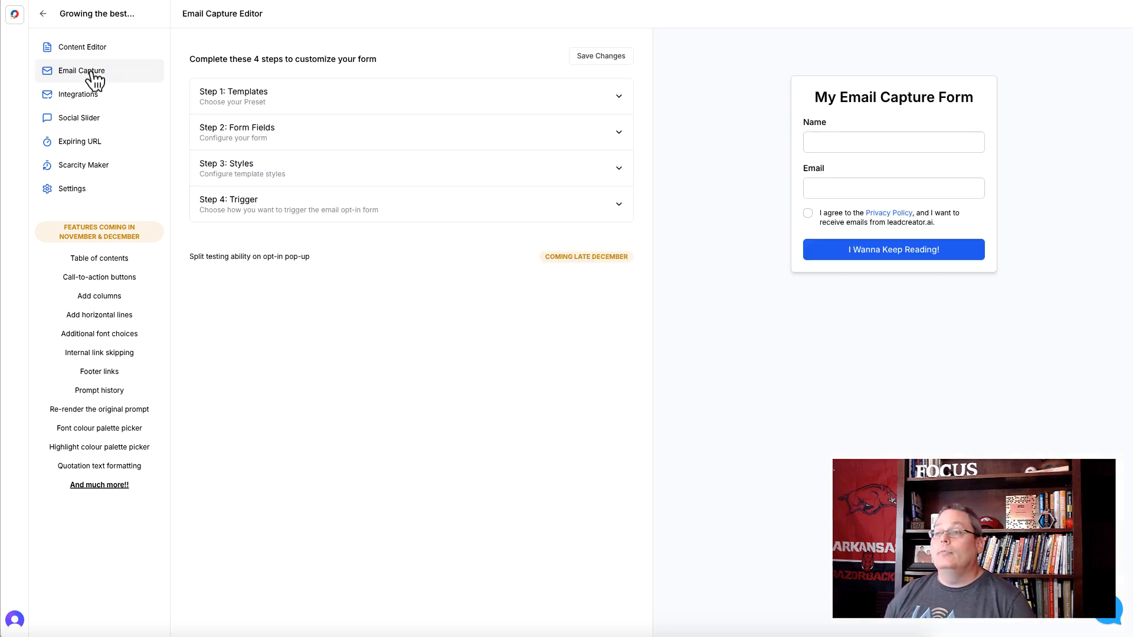
click(331, 105)
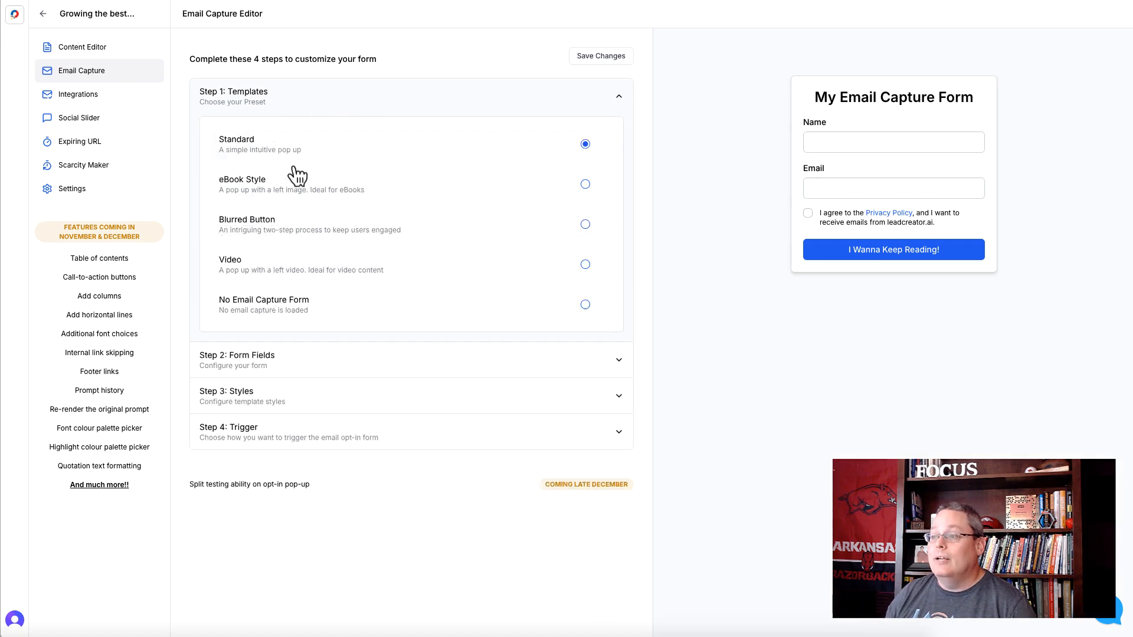
click(293, 198)
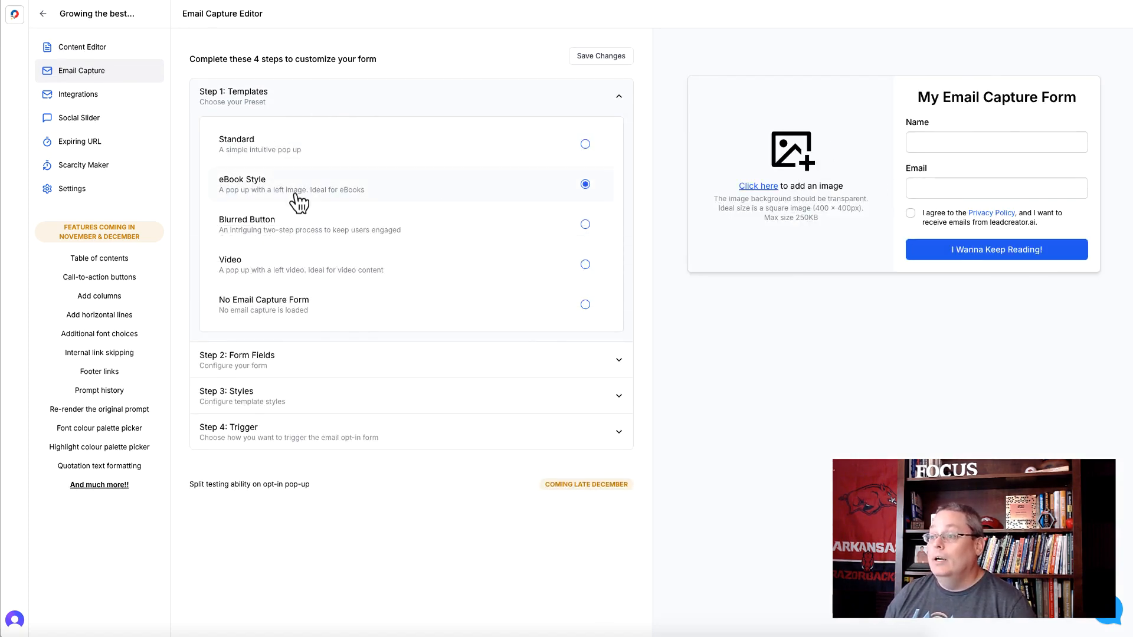
click(279, 234)
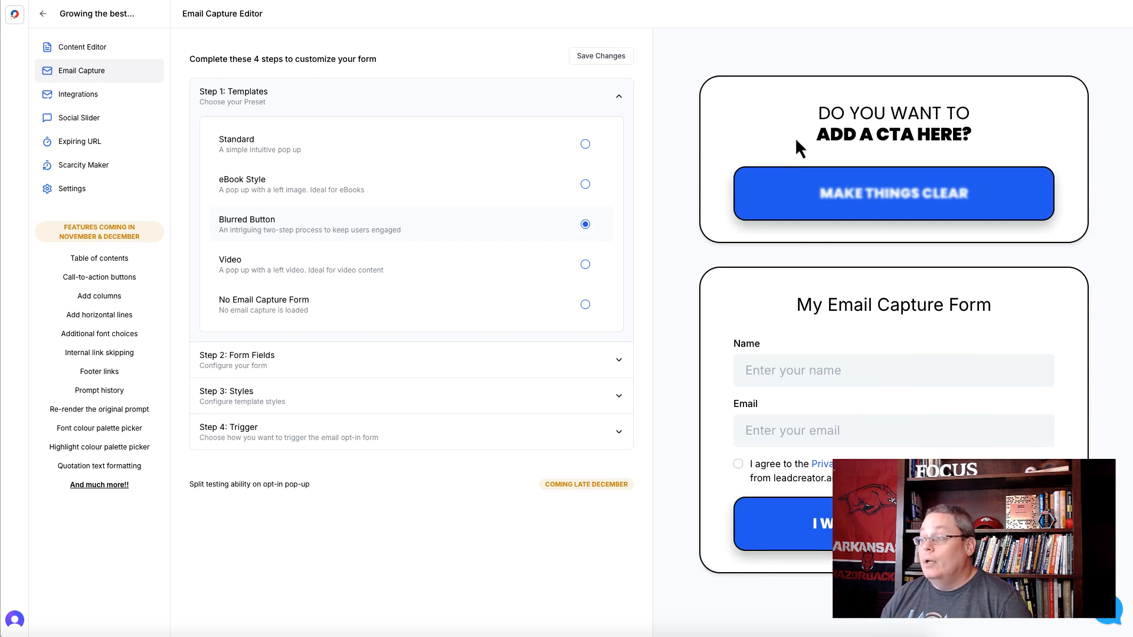
mouse_move(855, 206)
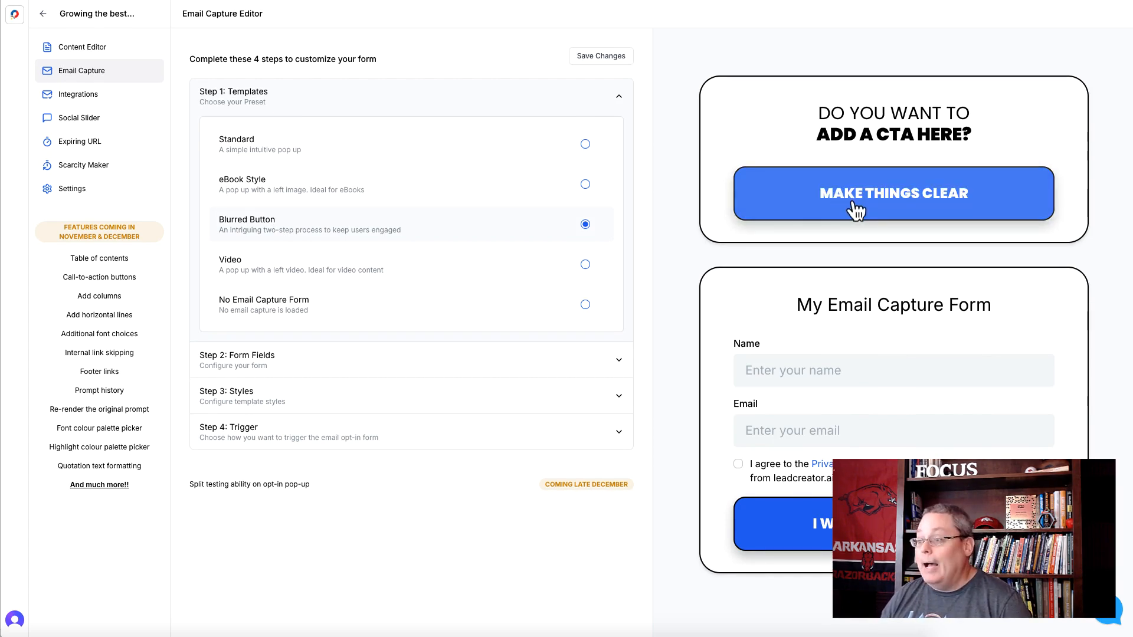
click(502, 271)
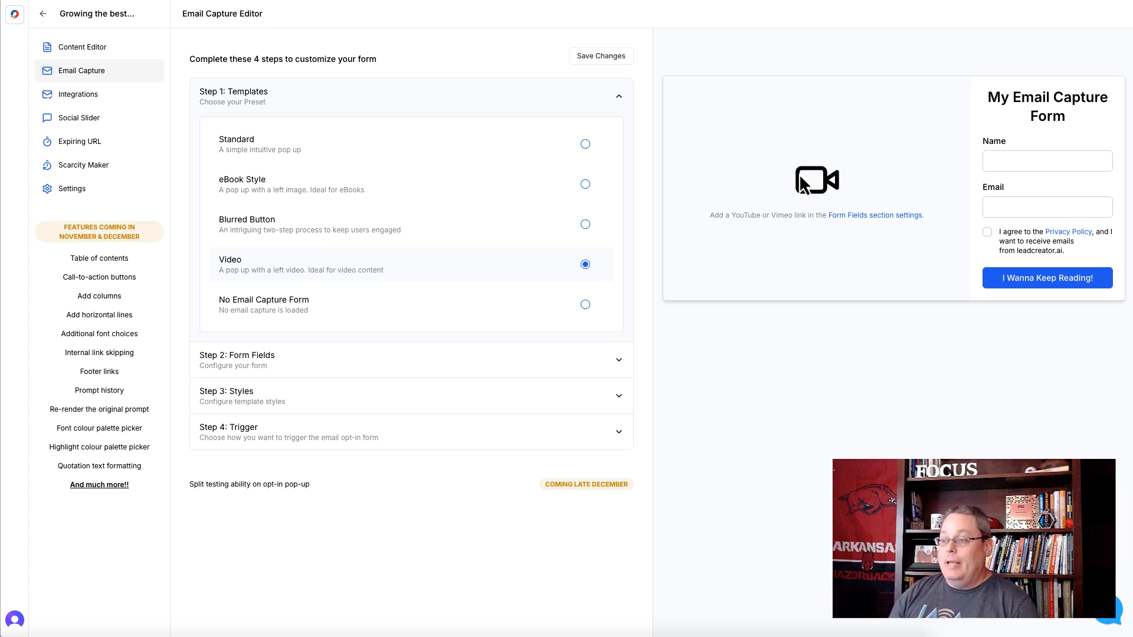
click(313, 310)
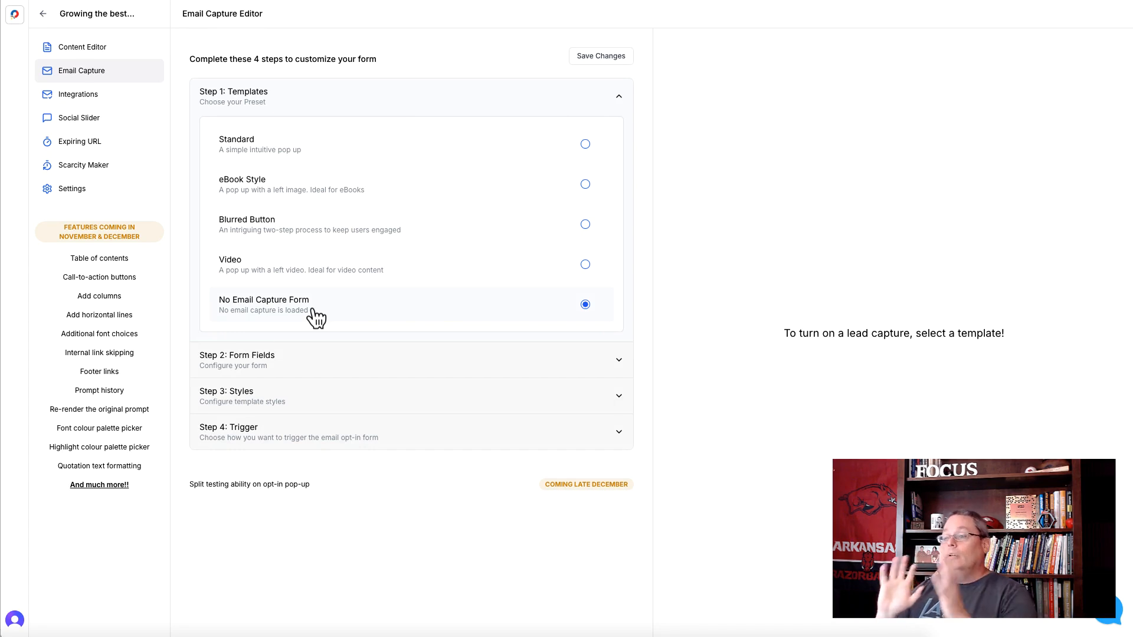
- Return to the page content and insert a Text block below the heading with the placeholder word "test"
click(83, 50)
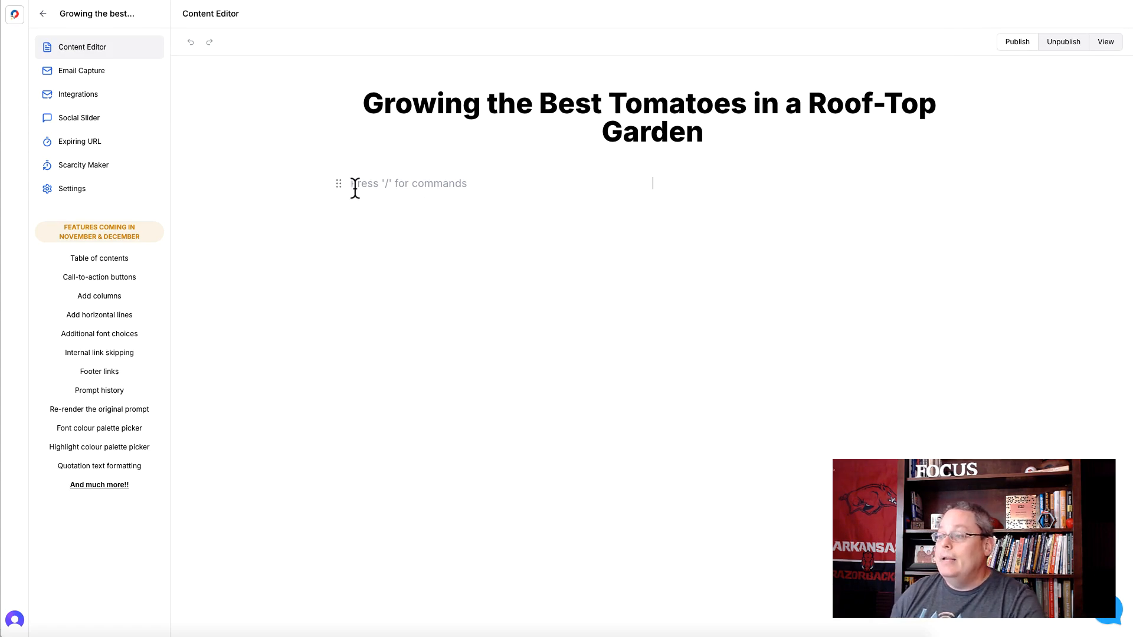
text(/)
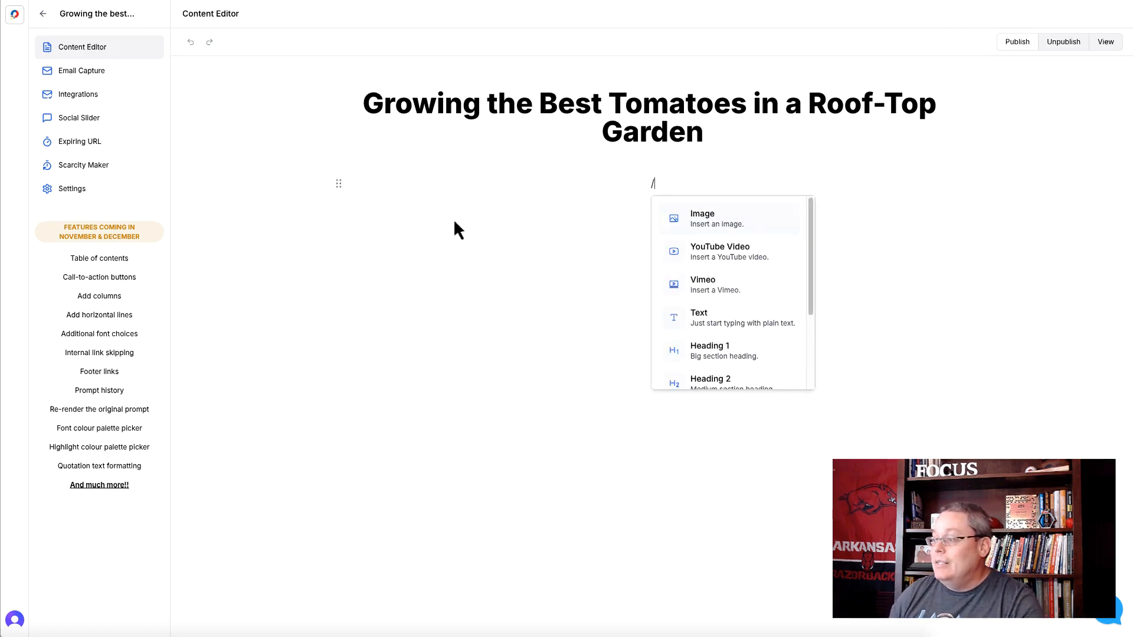
click(708, 321)
text(test)
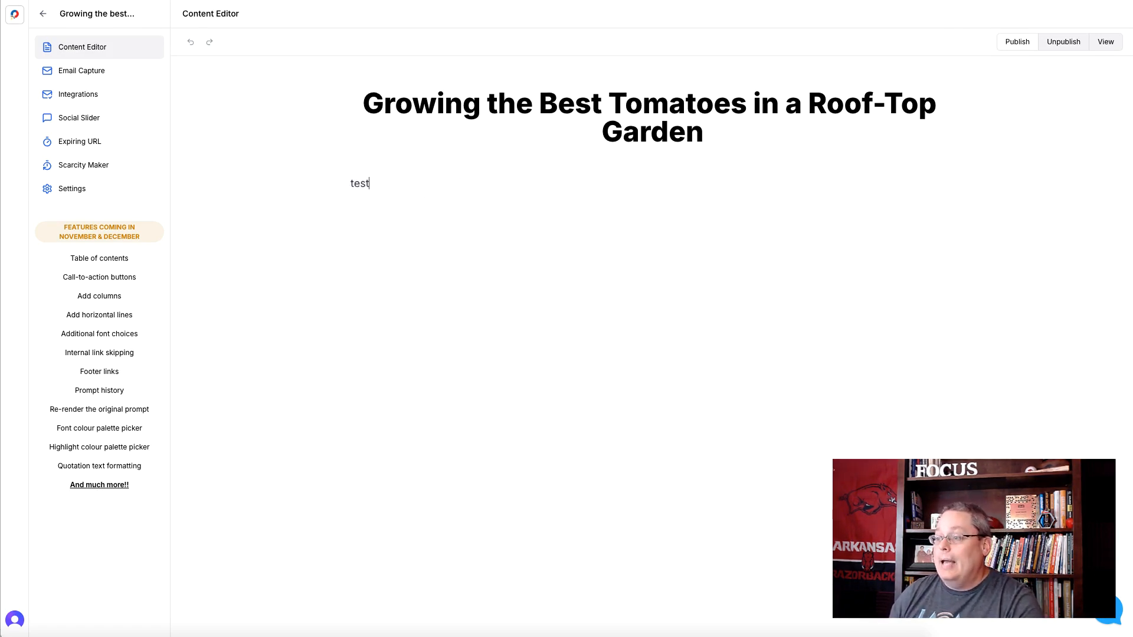
- Ask AI on the selected word "test": "Growing the best tomatoes in a roof-top garden, summarize the steps to get started with this hobby."
right_click(356, 185)
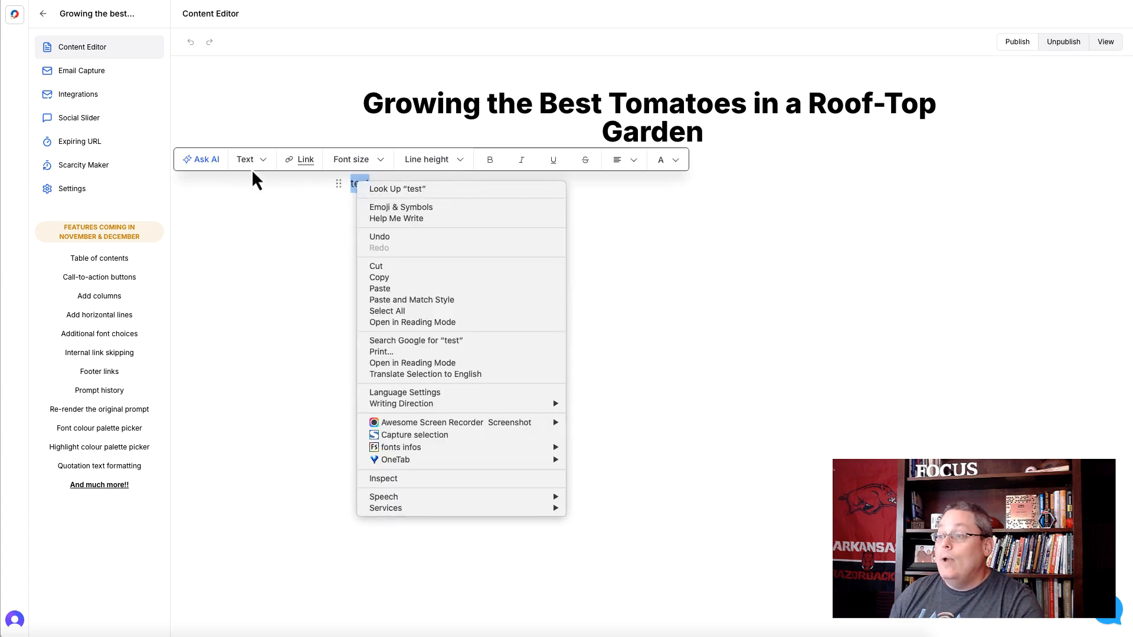
click(207, 165)
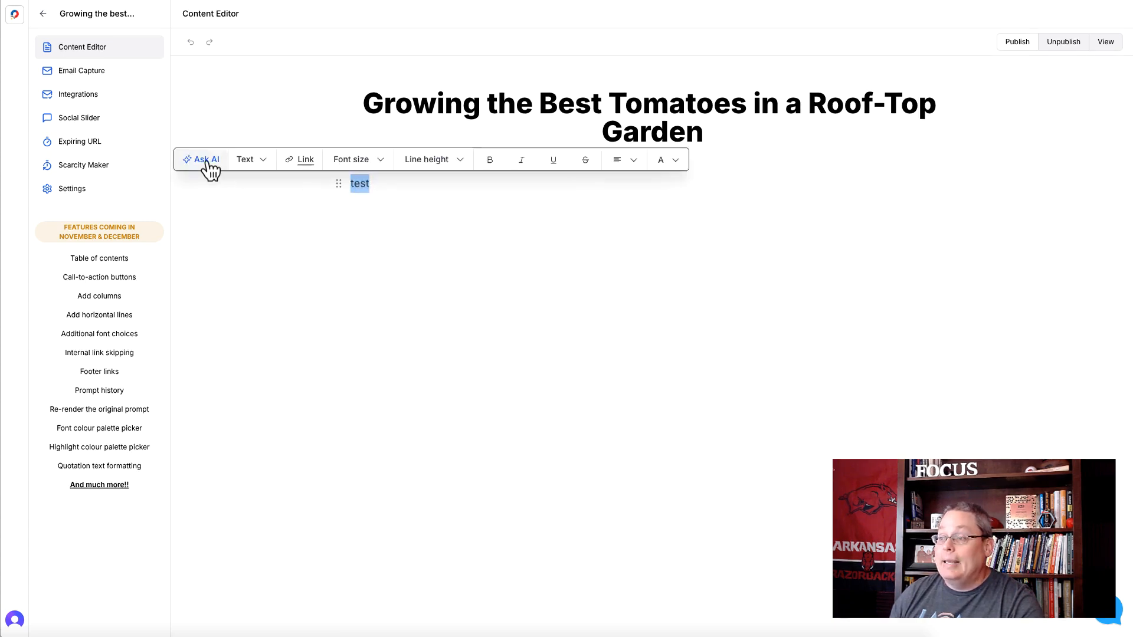
click(208, 165)
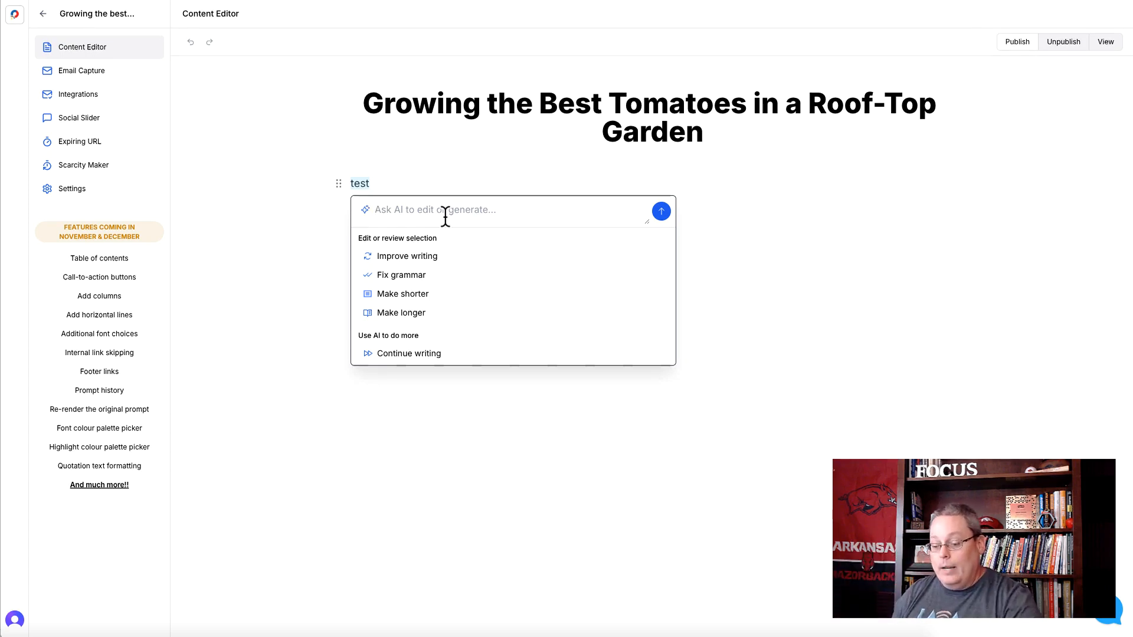
text(Growing the best tomatoes in a roof-top garden)
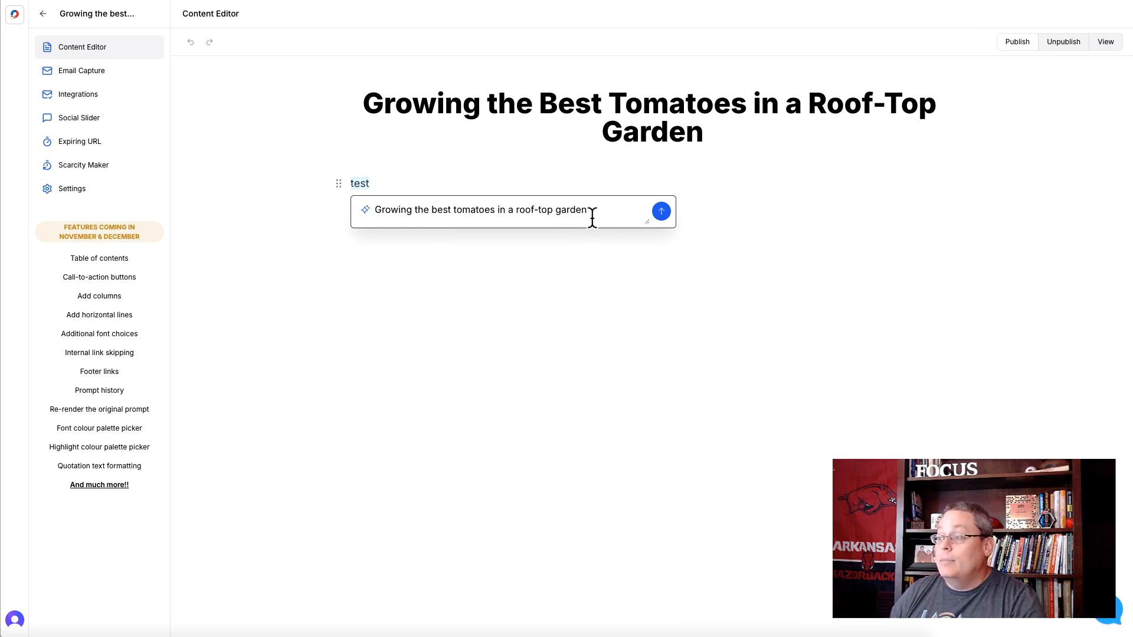
text(, summar)
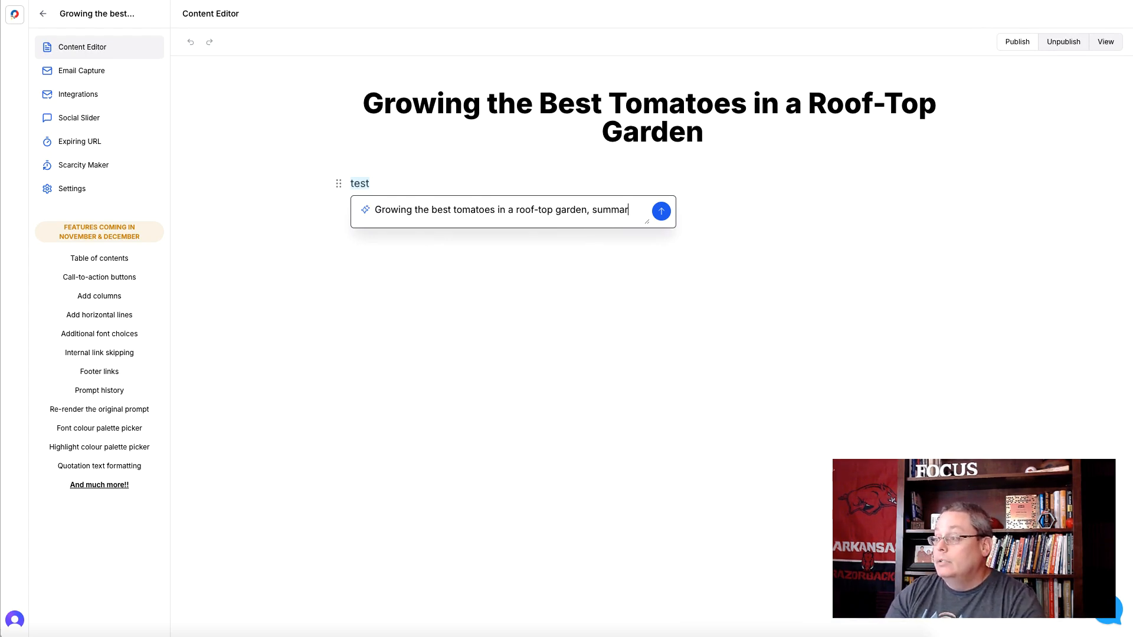
text(ize the steps )
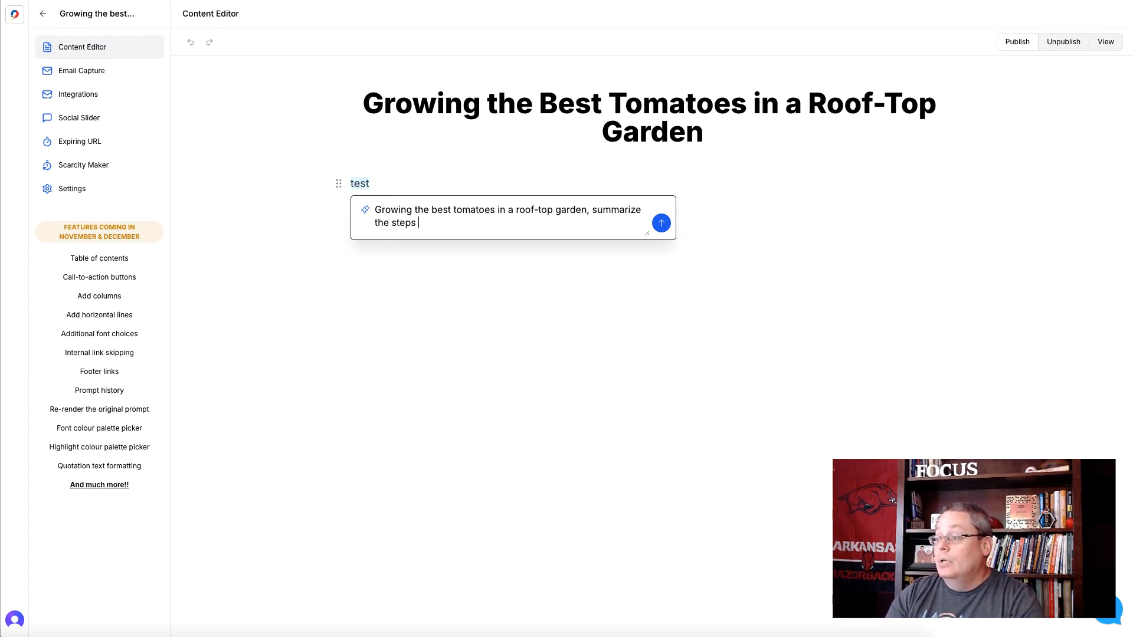
text(to get started with )
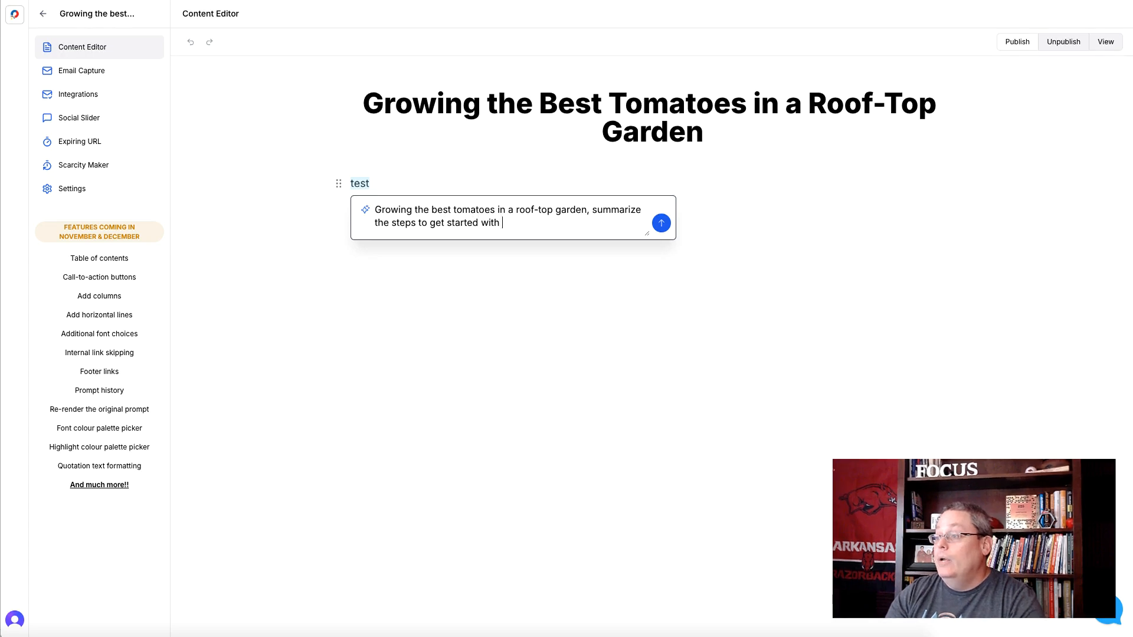
text(this hobby.)
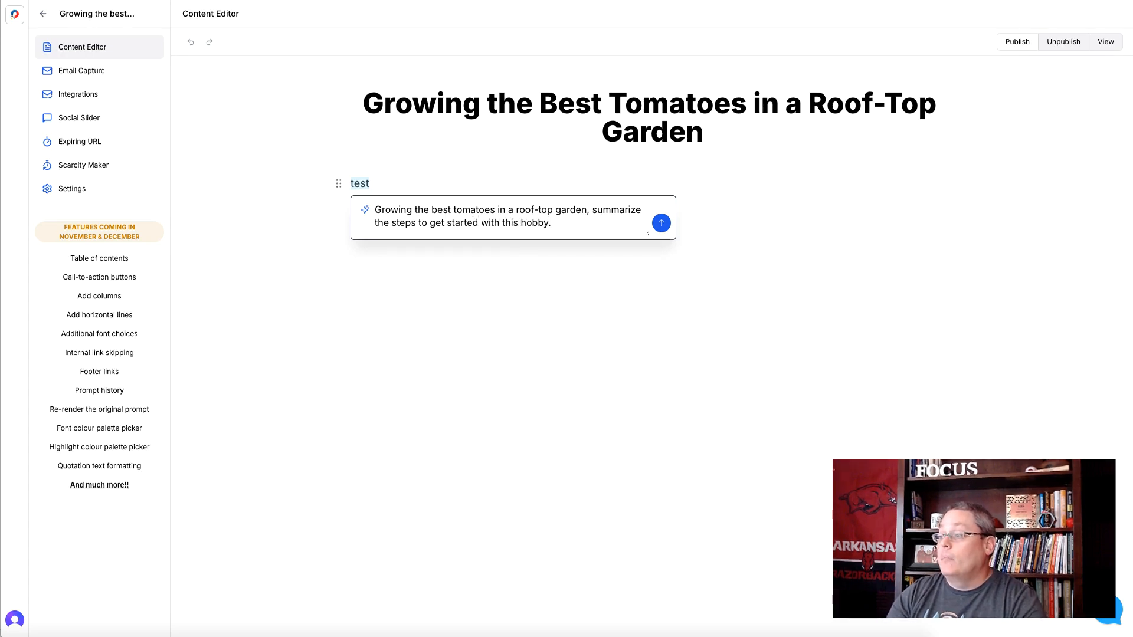
click(660, 226)
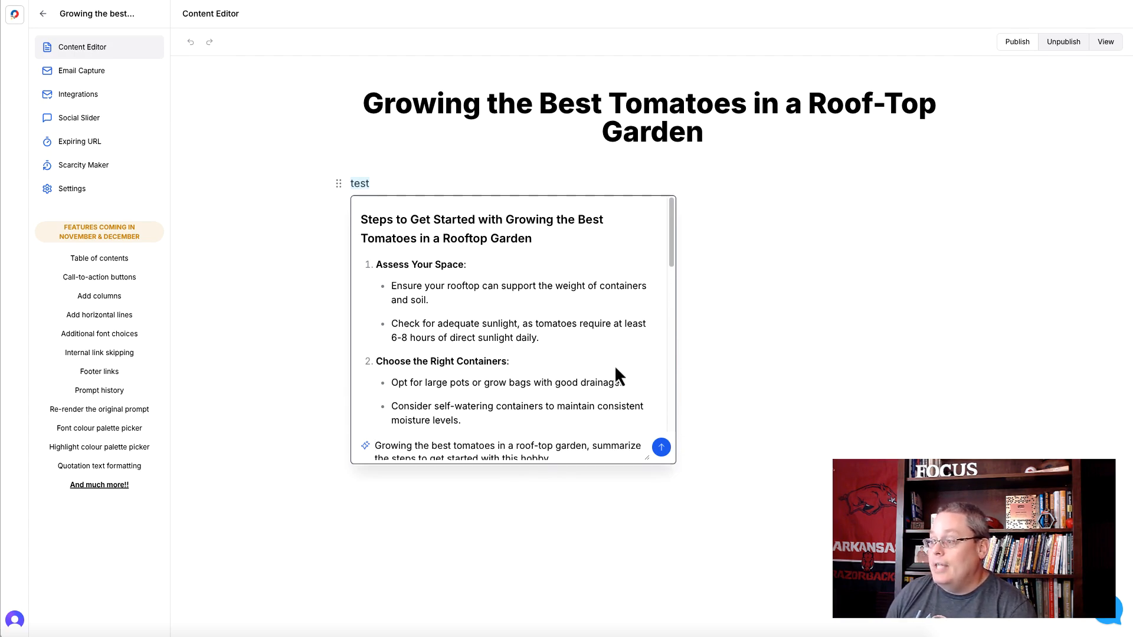
- Review the AI-generated steps and replace the selected placeholder text with them
scroll(613, 371, down, 4)
scroll(604, 376, down, 8)
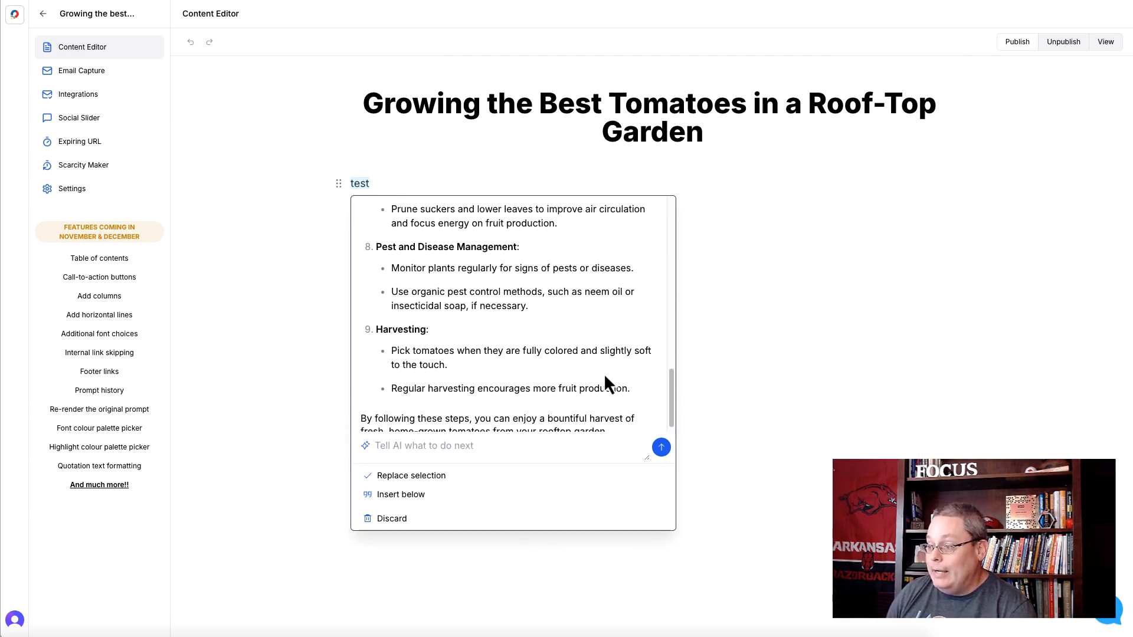
click(420, 476)
scroll(643, 392, up, 5)
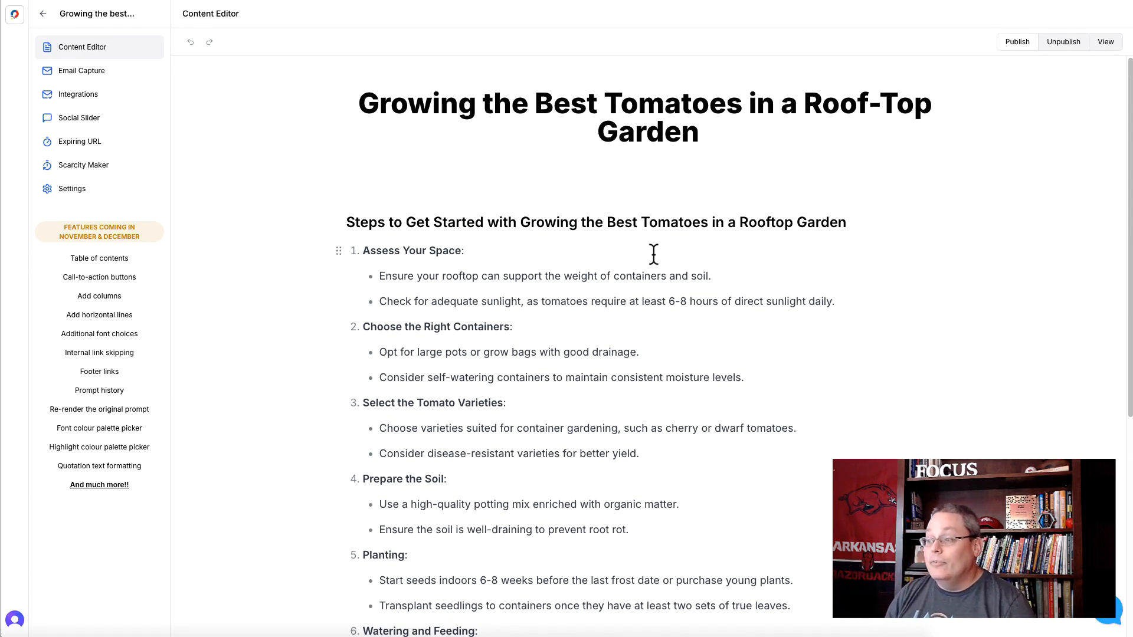
- Set the email capture form's title to "Growing the best tomatoes in a roof-top garden", keeping the Standard template
click(89, 75)
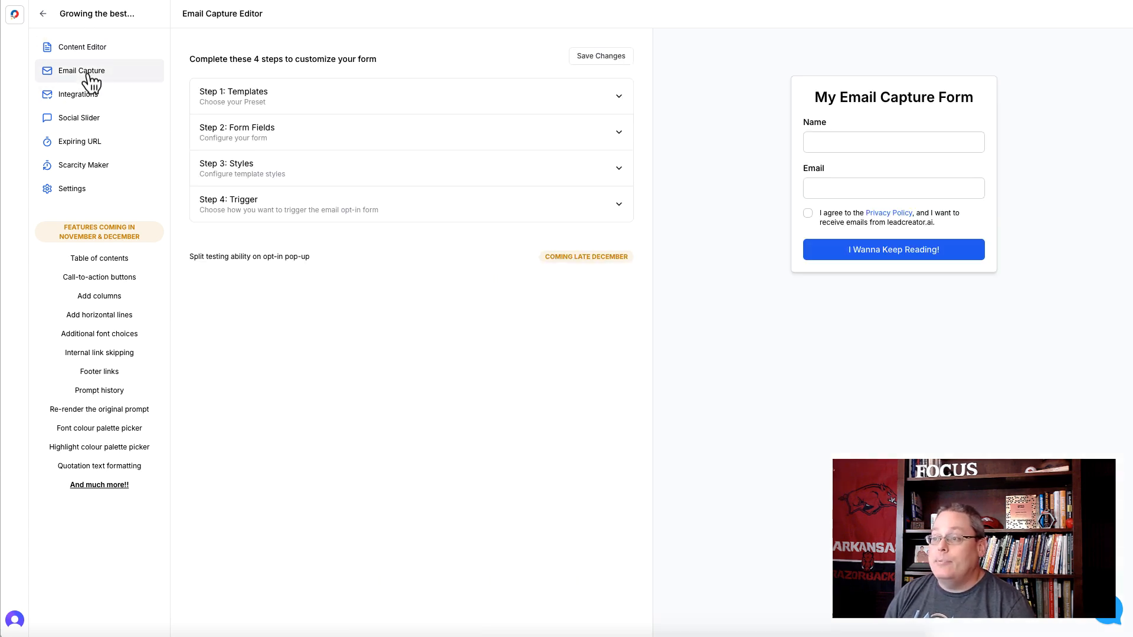
click(618, 97)
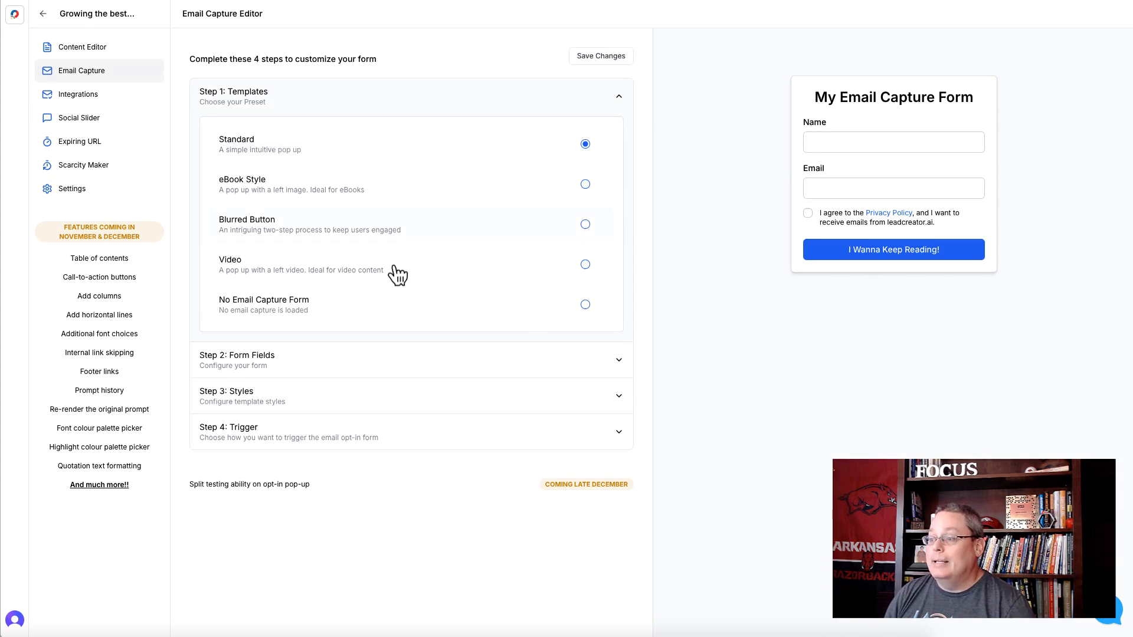
click(618, 361)
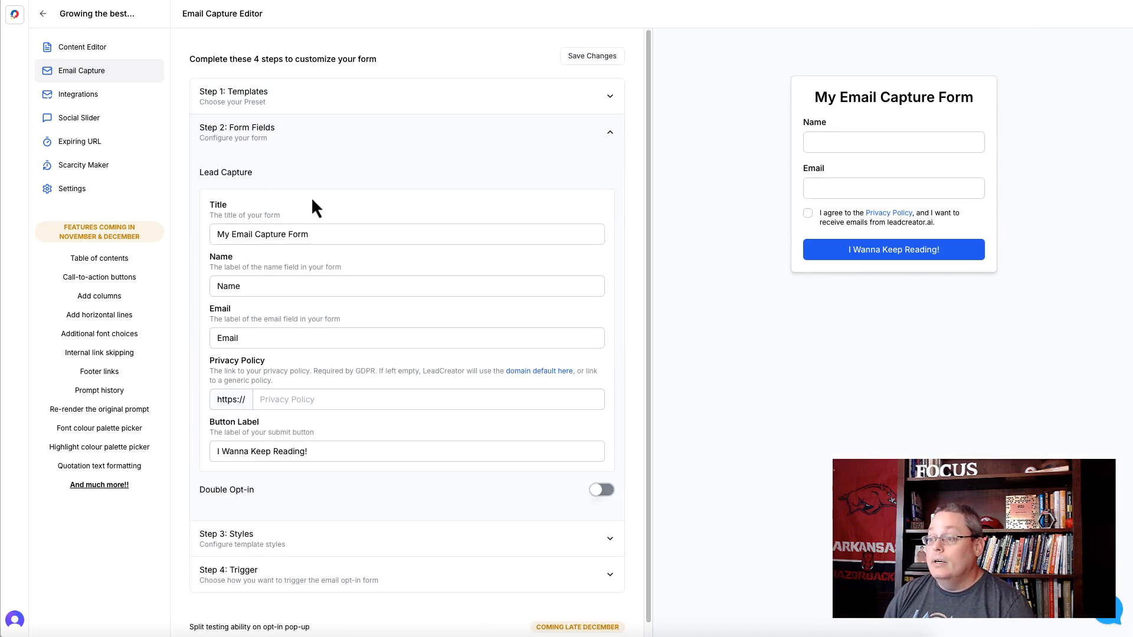
triple_click(279, 234)
text(Growing the best tomatoes in a roof-top garden)
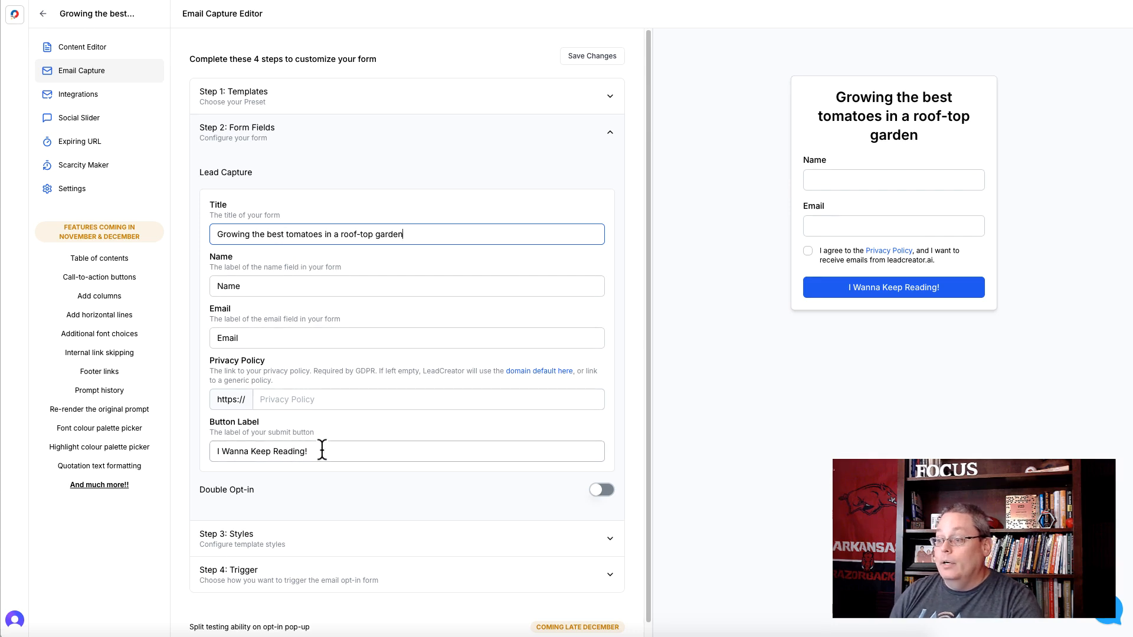
- Set the email capture form's button background color to red, #f90909
click(609, 545)
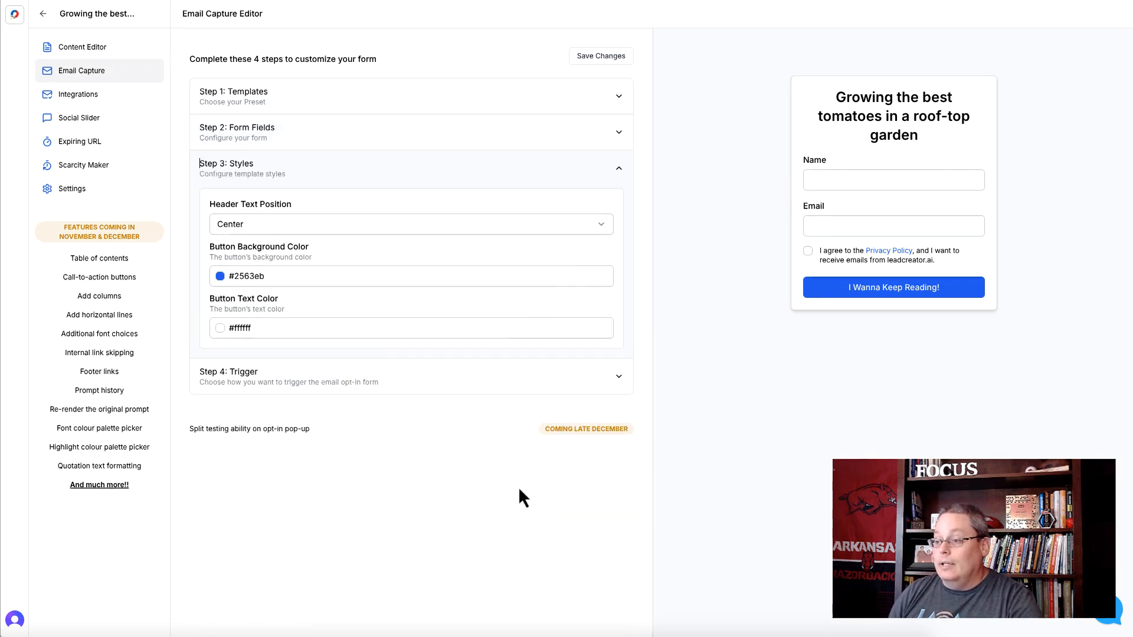
click(217, 276)
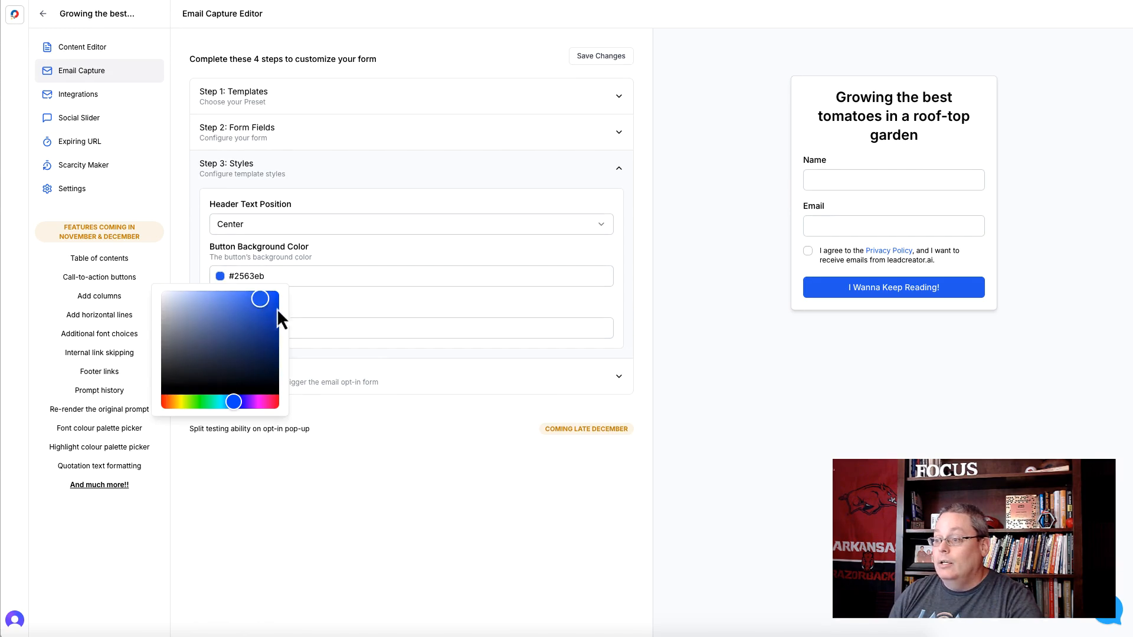
drag(267, 300, 269, 330)
click(187, 372)
mouse_move(230, 403)
mouse_down()
mouse_move(159, 402)
mouse_move(275, 295)
mouse_up()
click(345, 315)
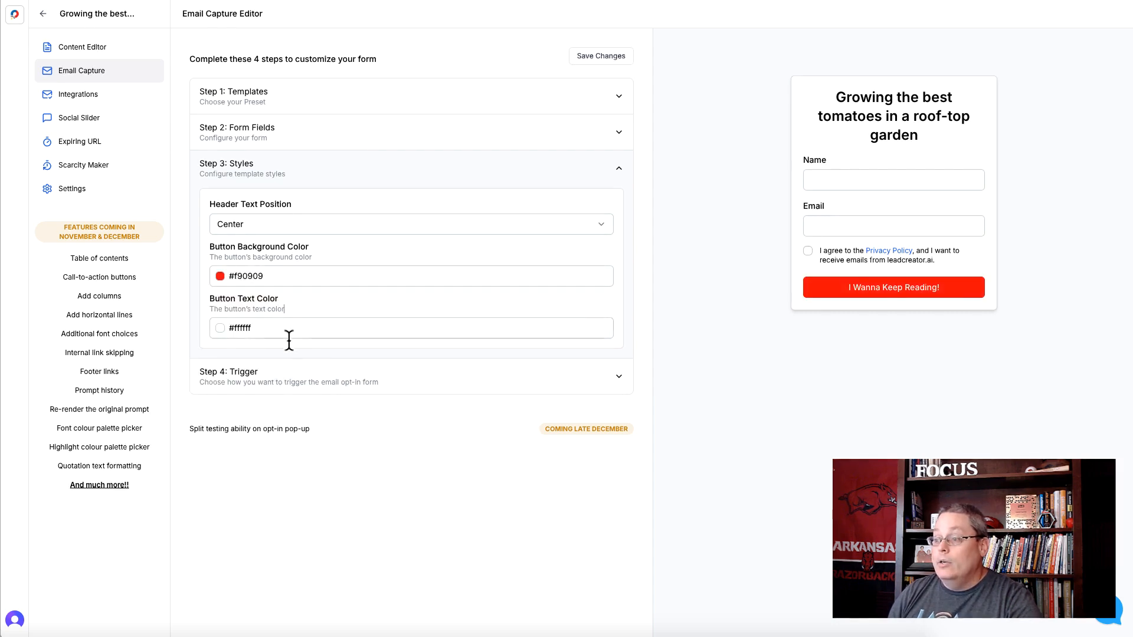
- Set the opt-in form's trigger to Half Page Blur and save the form changes
click(543, 391)
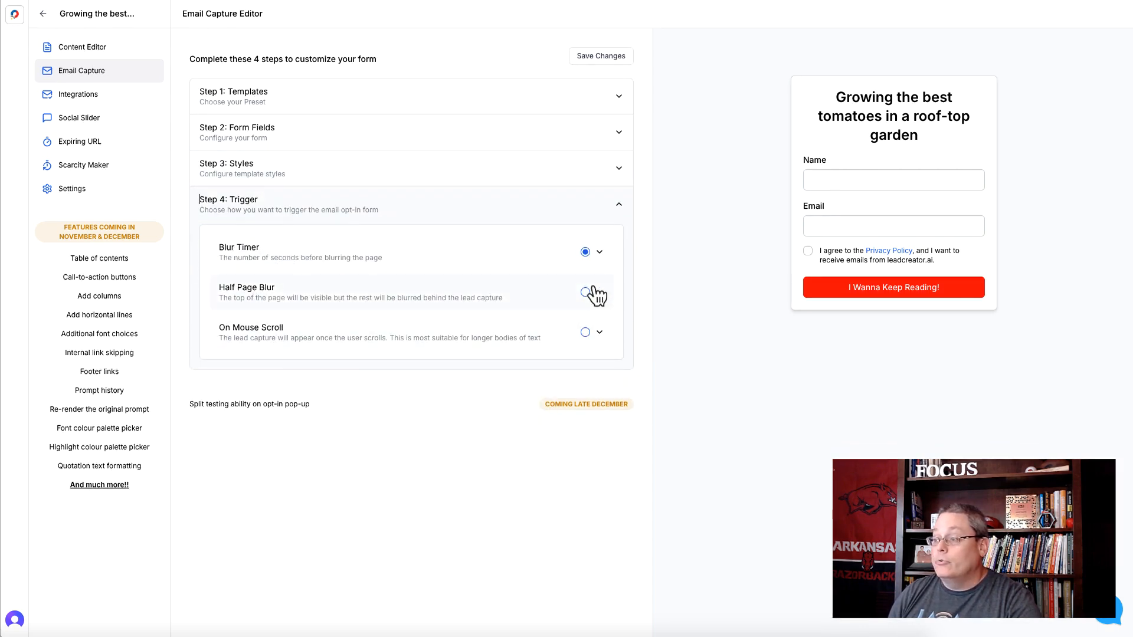
click(600, 253)
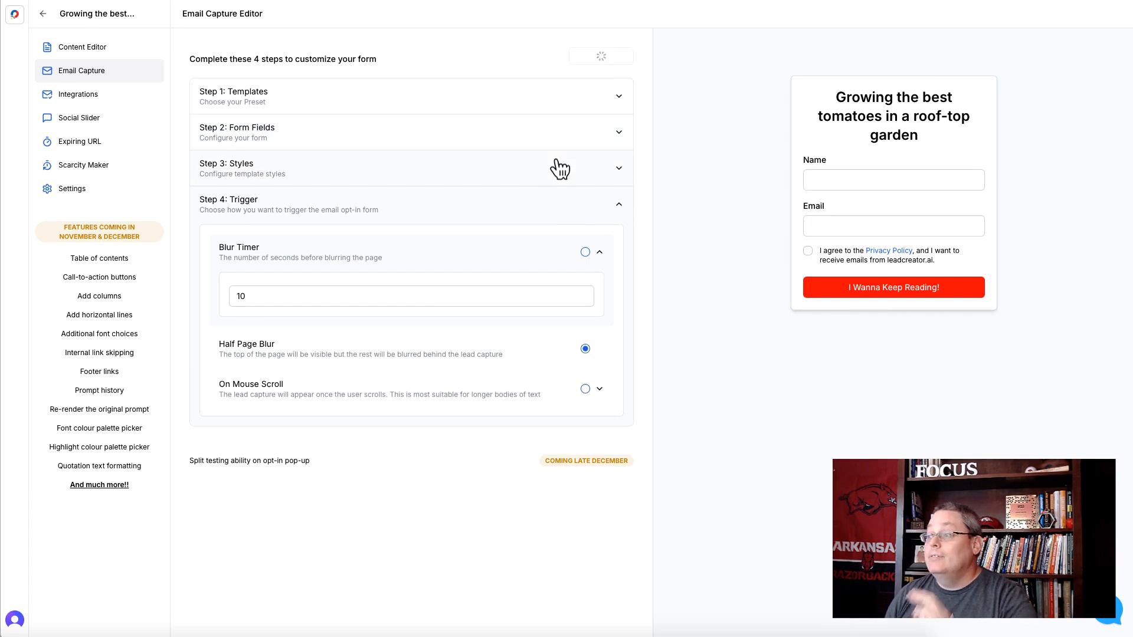
- Examine the lead magnet's available integrations and its Social Slider, Expiring URL and Scarcity Maker options
click(97, 105)
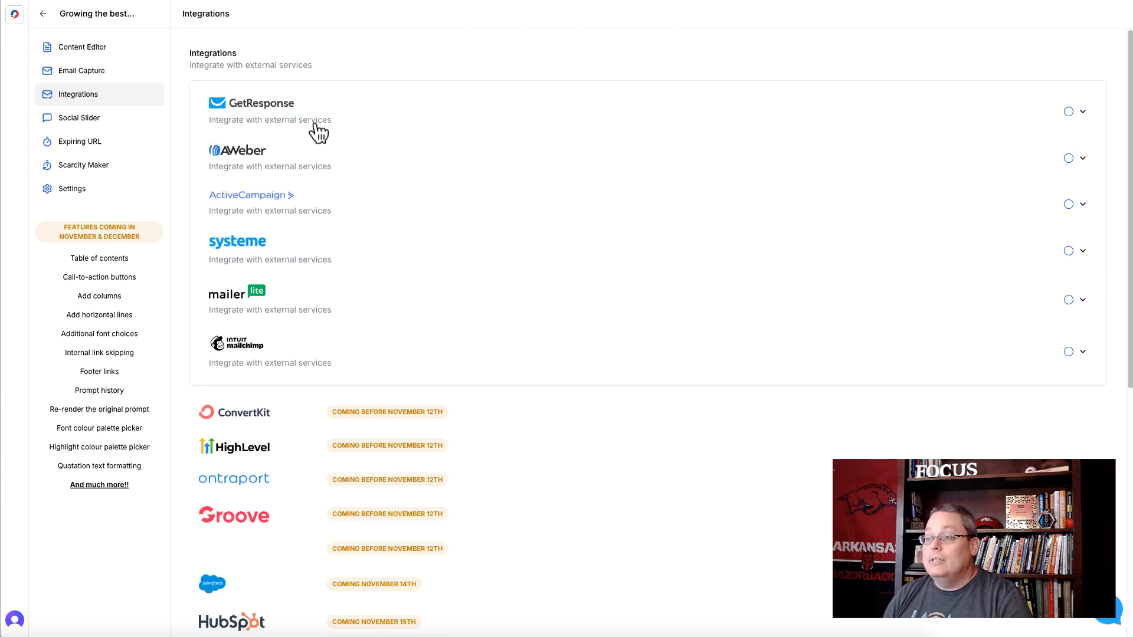
scroll(301, 501, down, 7)
scroll(301, 505, up, 7)
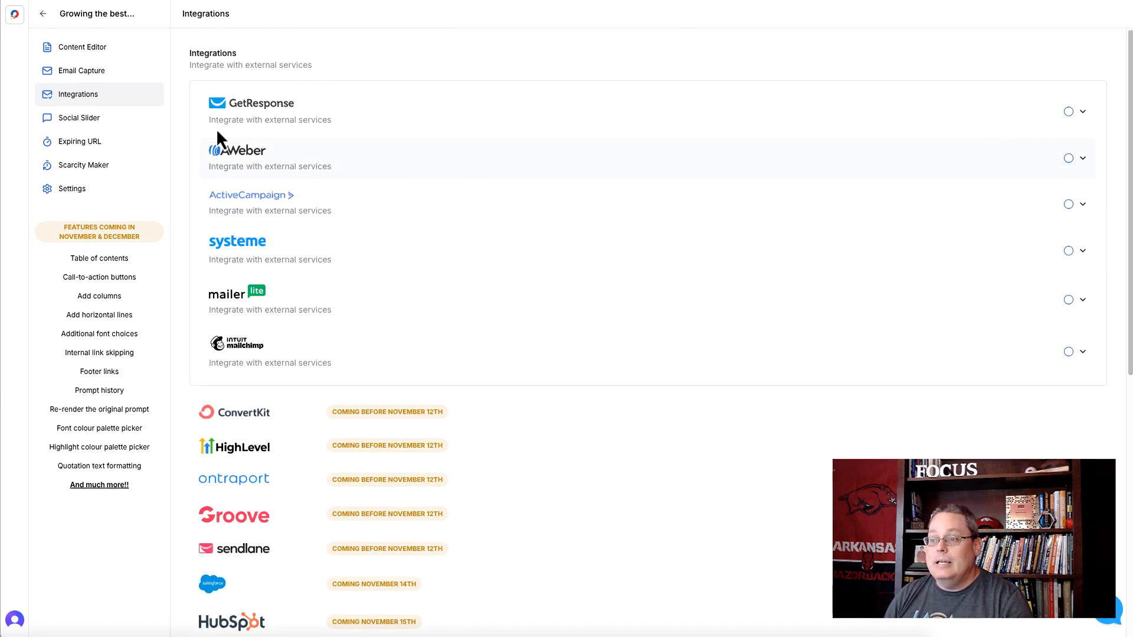
click(83, 124)
click(88, 141)
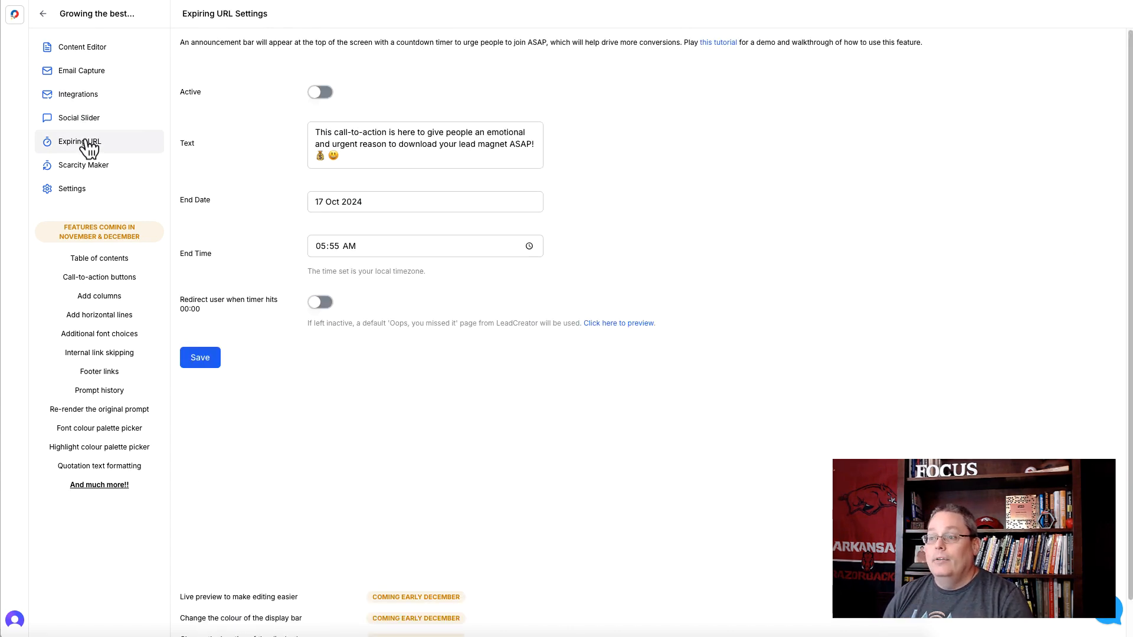
click(82, 167)
- In the lead magnet's settings, enable the referral link and update the slug to "growing-the-best-tomatoes-in-a-roof-top-garden"
click(82, 190)
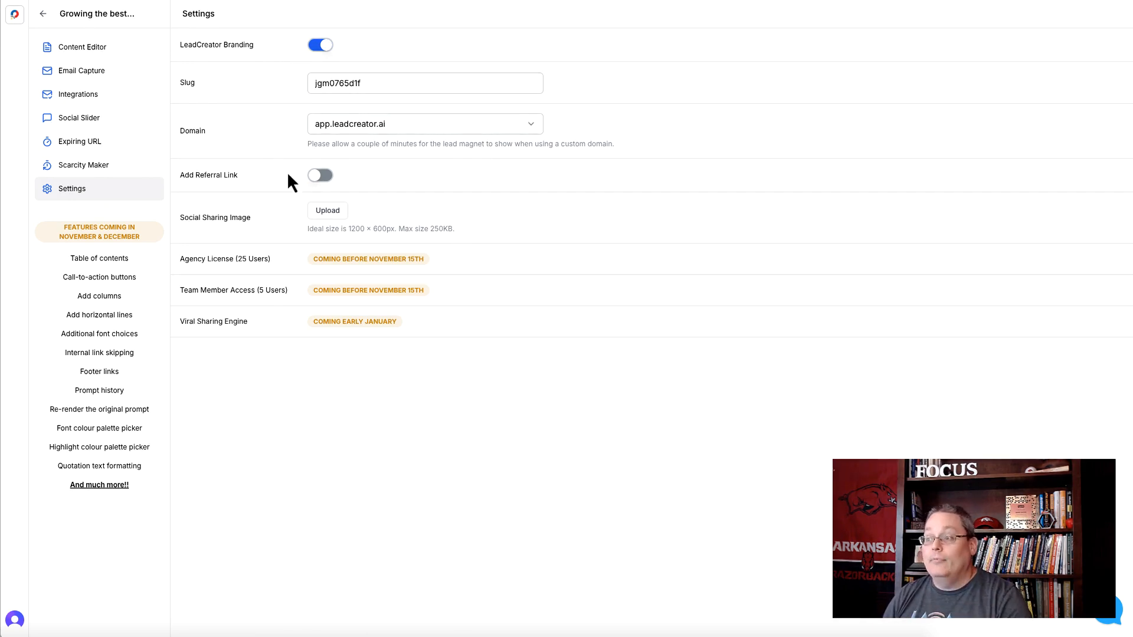
click(325, 183)
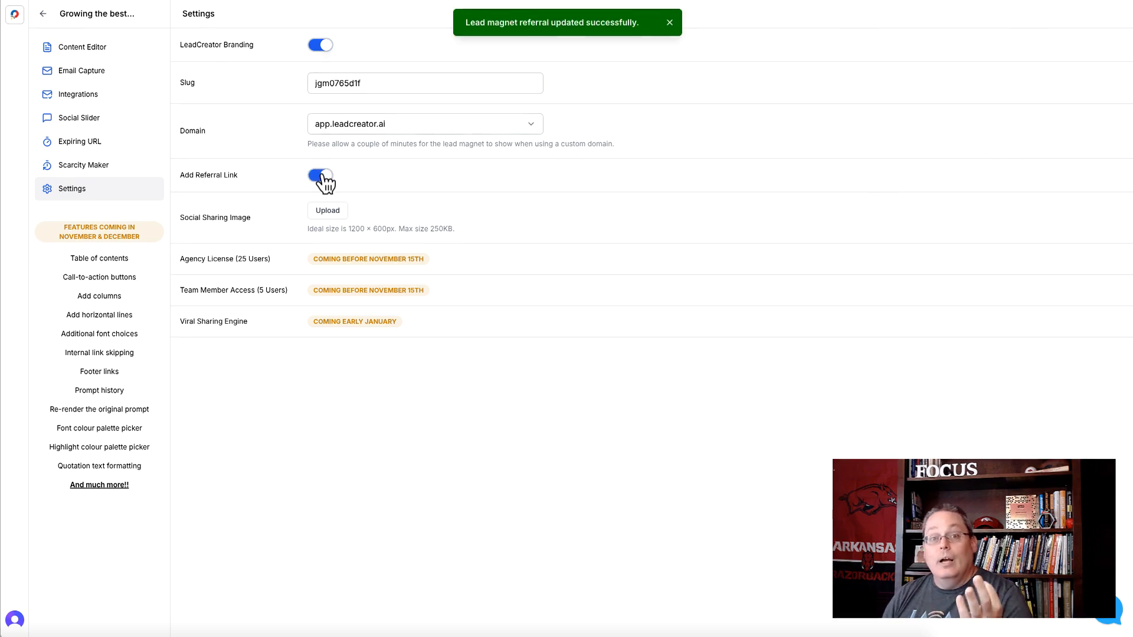
click(404, 131)
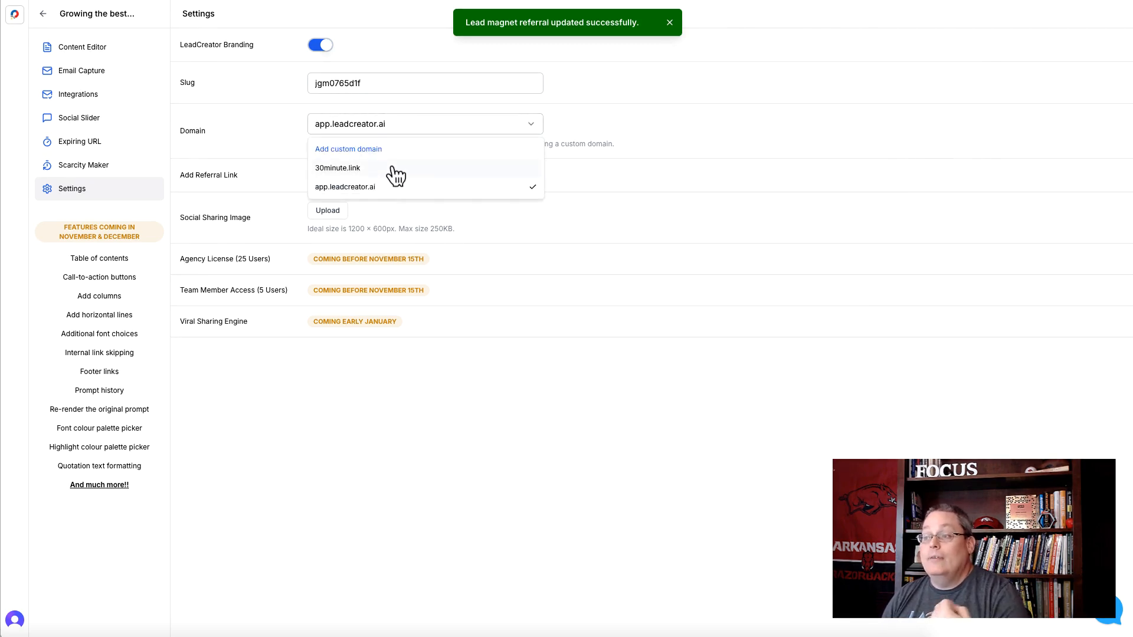
double_click(391, 78)
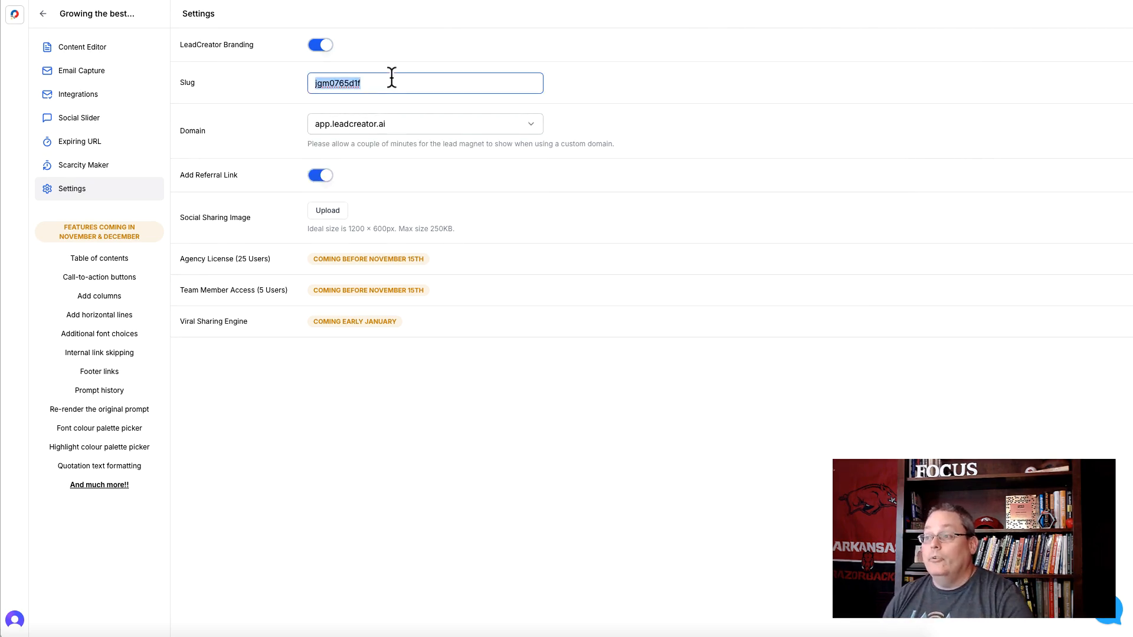
text(growing-the-best-tomatoes-in-a-roof-top-garden)
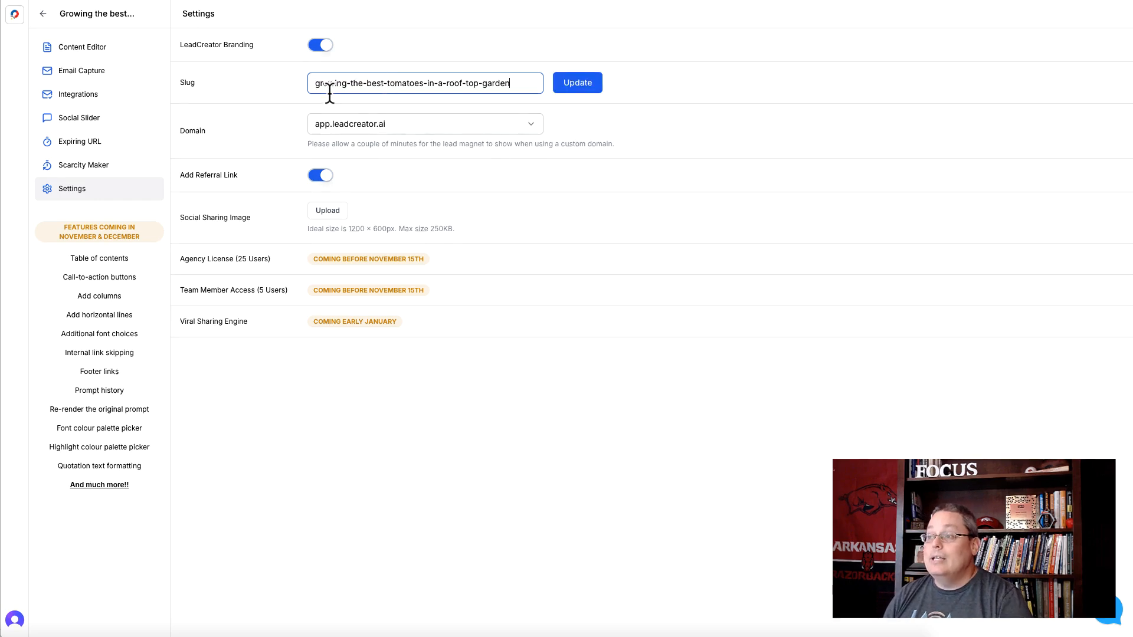
click(576, 85)
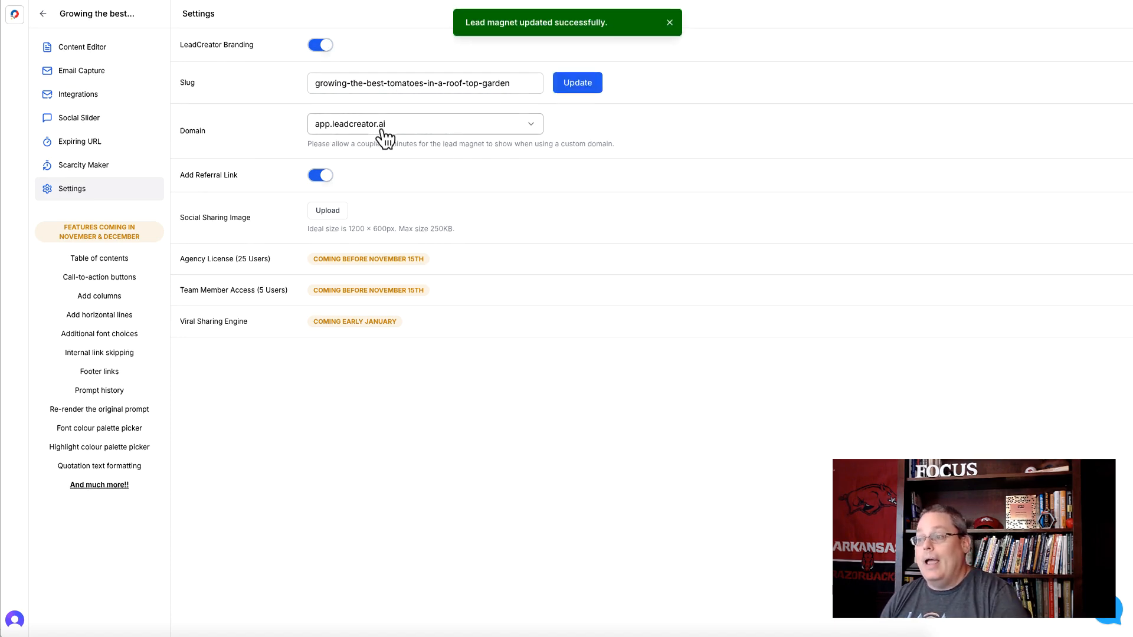
- Return to the page content, review the tomato-growing steps and publish the lead magnet
click(83, 47)
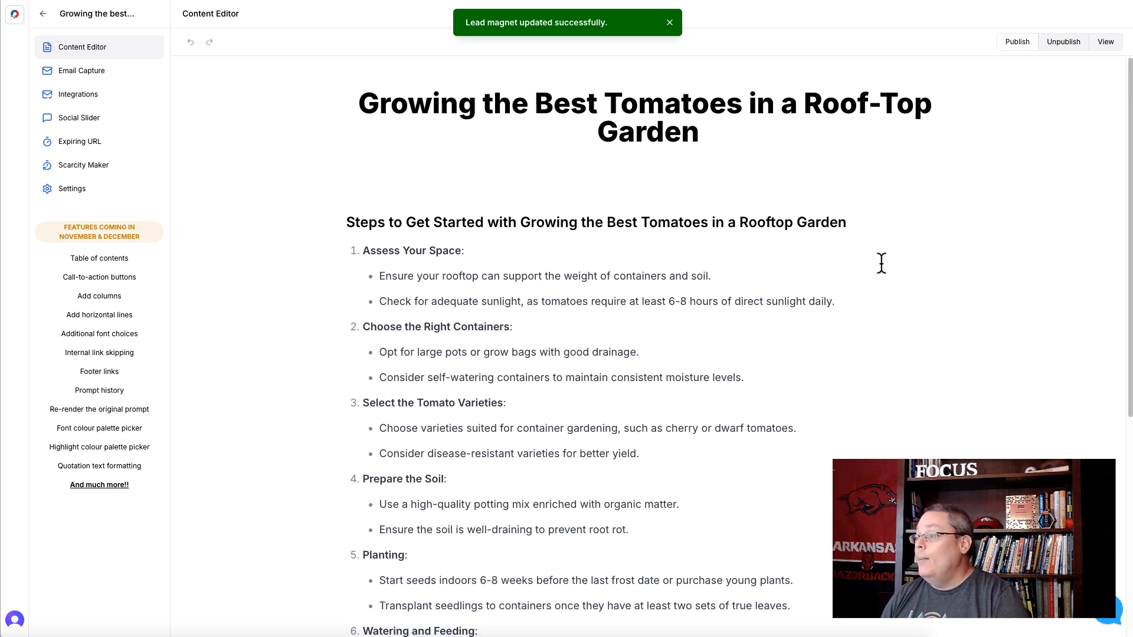
scroll(771, 273, down, 6)
scroll(804, 338, up, 6)
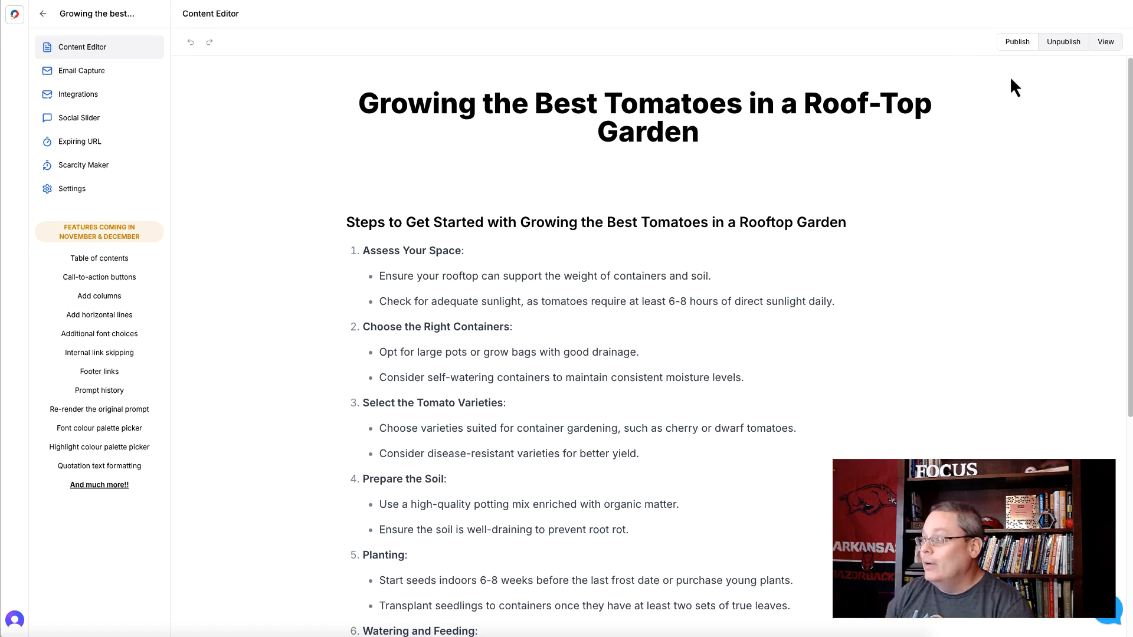
click(1014, 43)
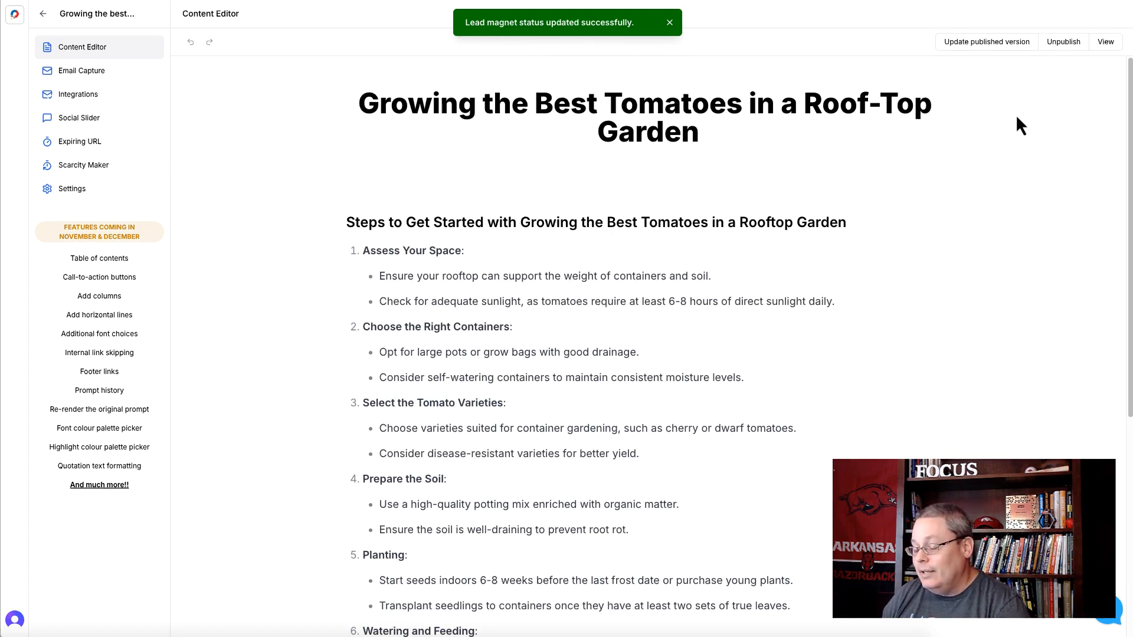
- View the published lead magnet and examine the blurred content and the opt-in form below it
click(1106, 47)
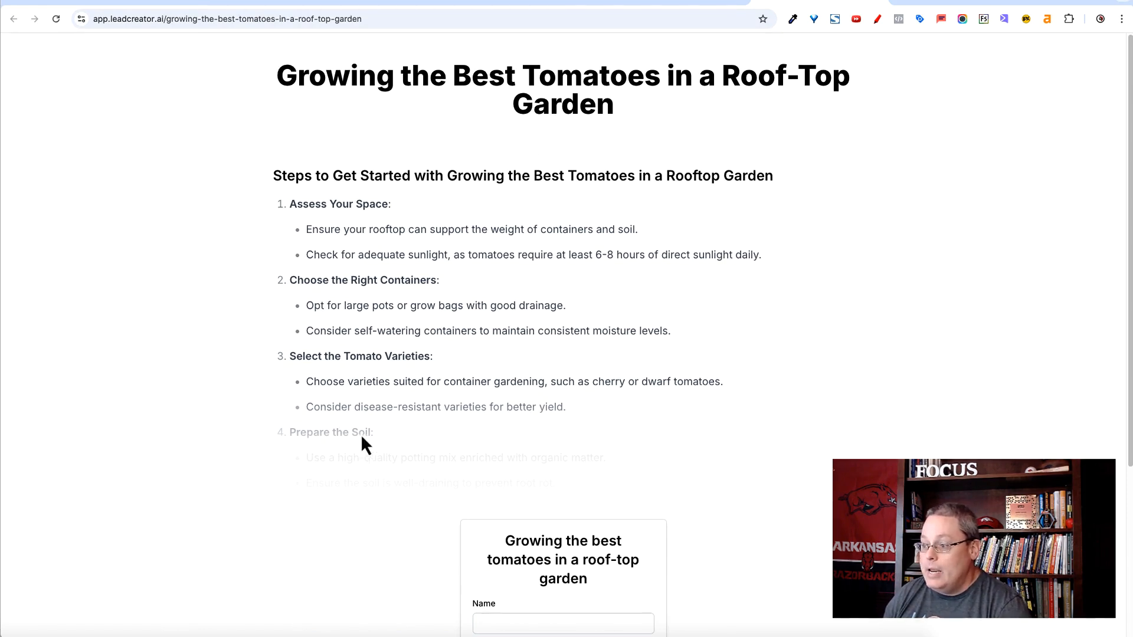
scroll(708, 392, down, 3)
scroll(709, 394, down, 1)
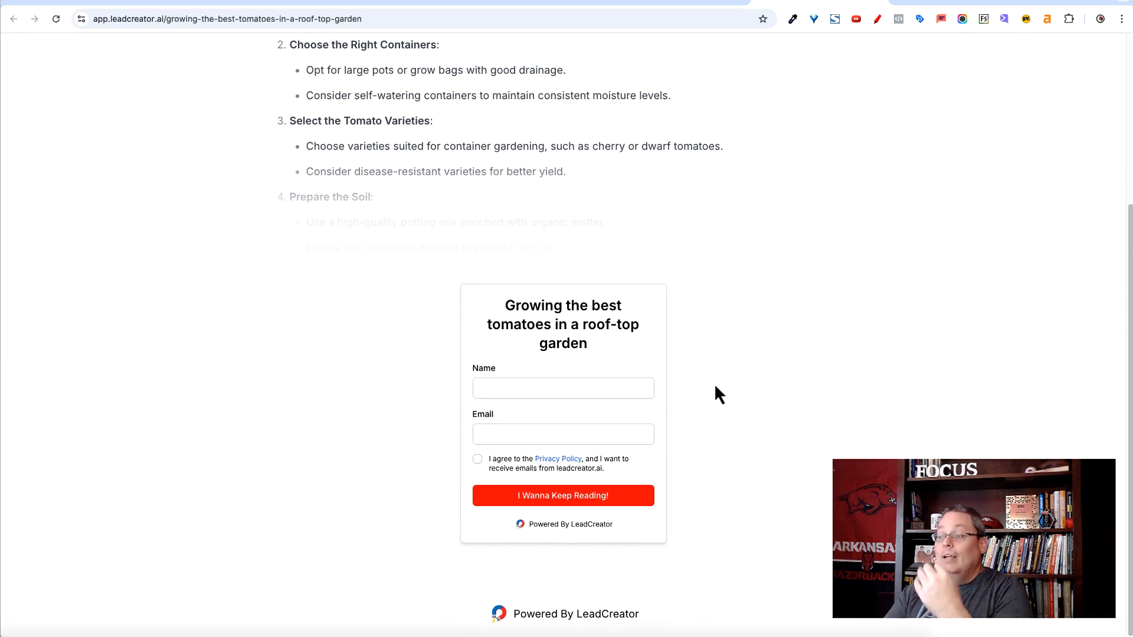
scroll(713, 384, up, 4)
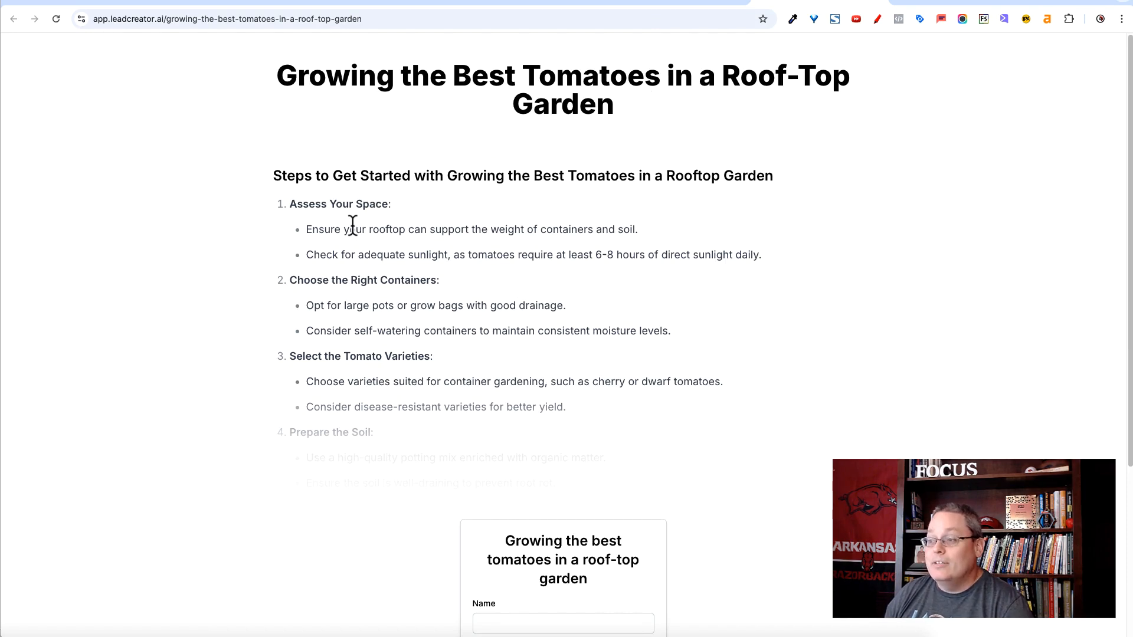
scroll(553, 419, down, 2)
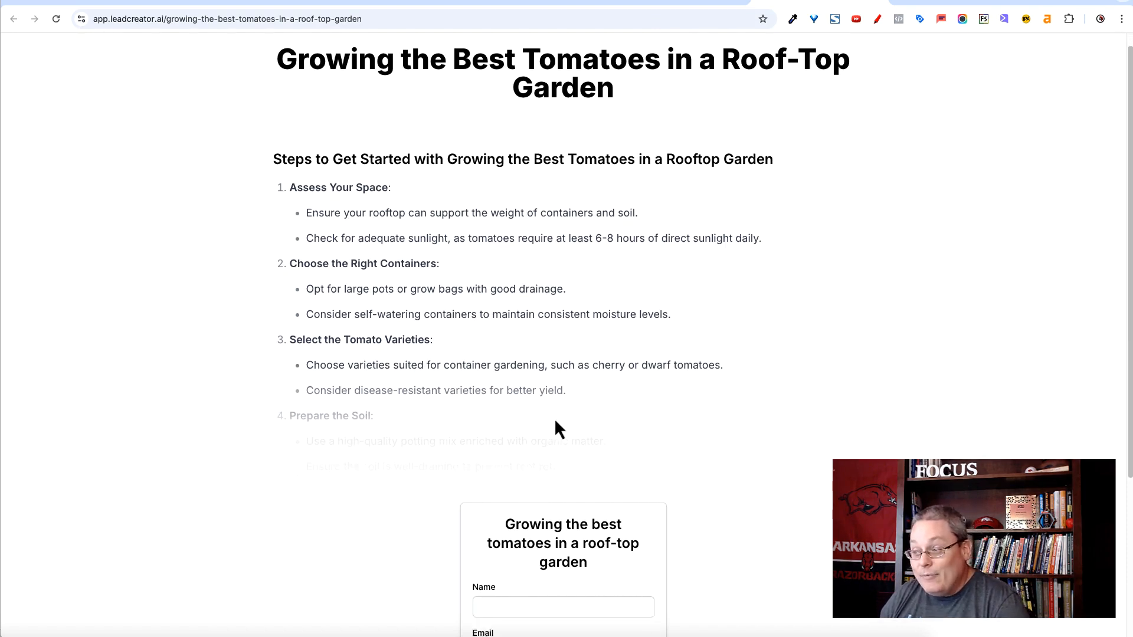
- Submit the opt-in form with the subscriber's name and email, agreeing to the privacy policy, and review the full article
scroll(778, 337, down, 2)
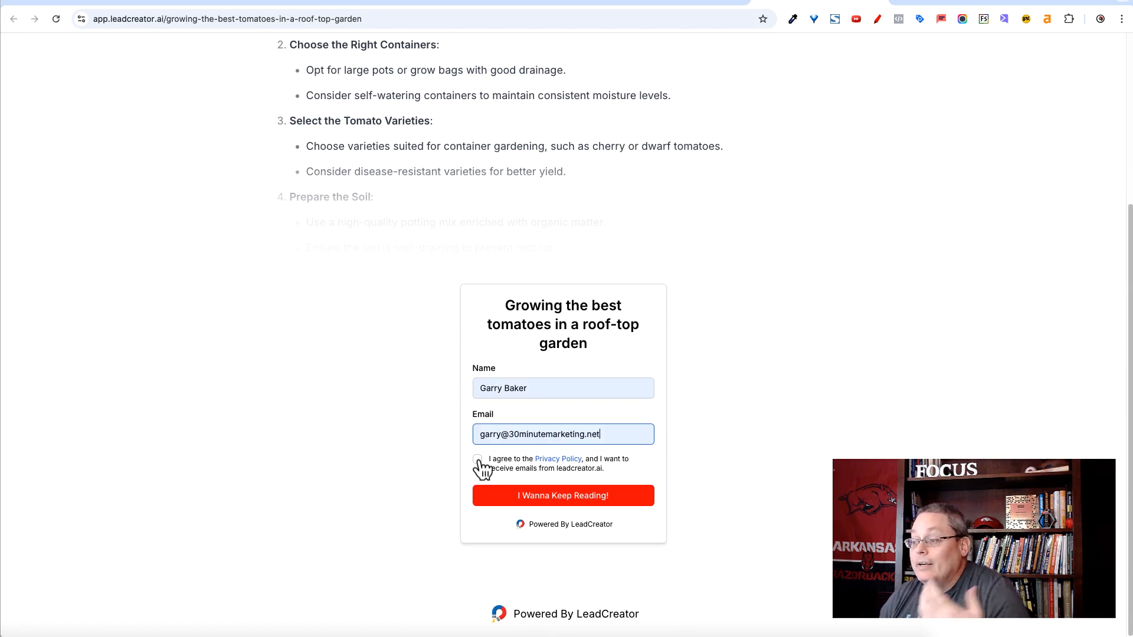
click(478, 460)
click(528, 495)
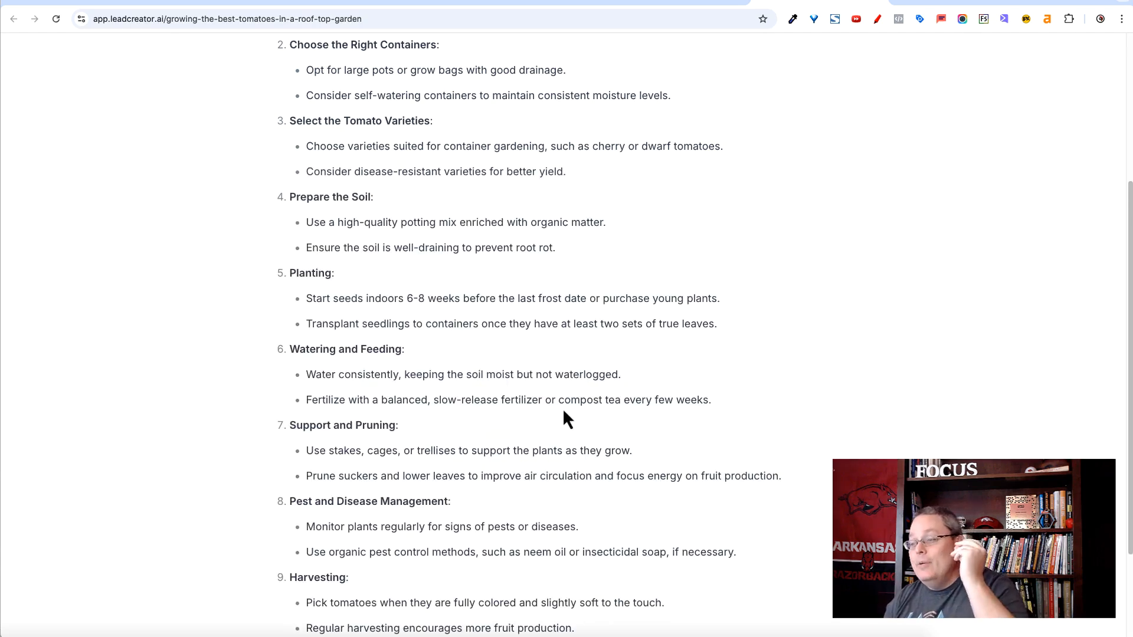
scroll(523, 398, down, 2)
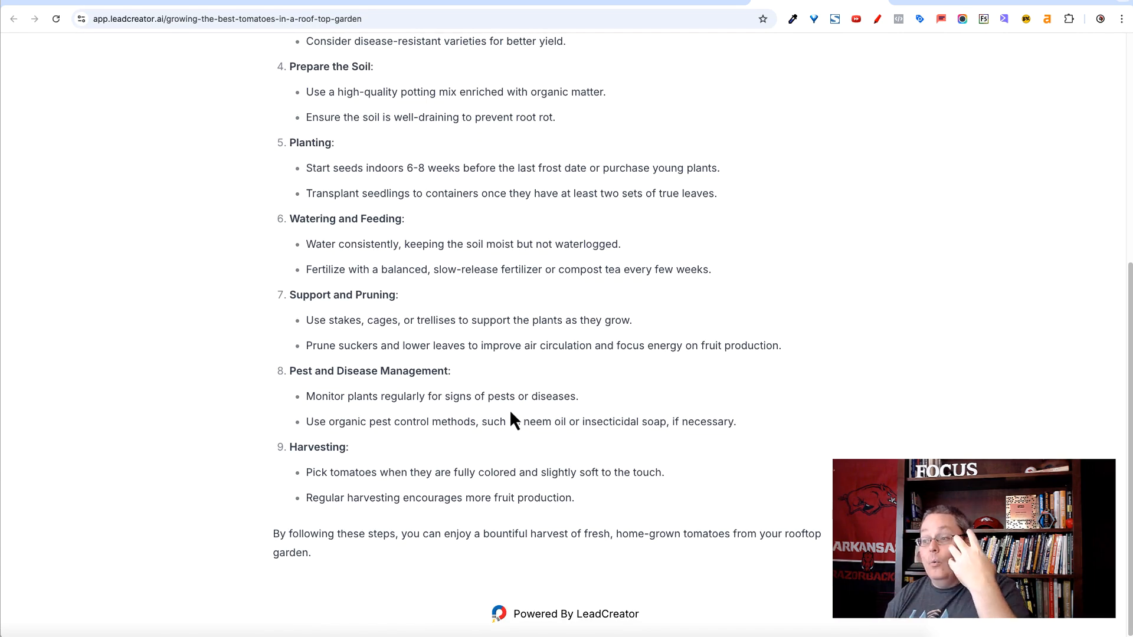
scroll(510, 412, up, 6)
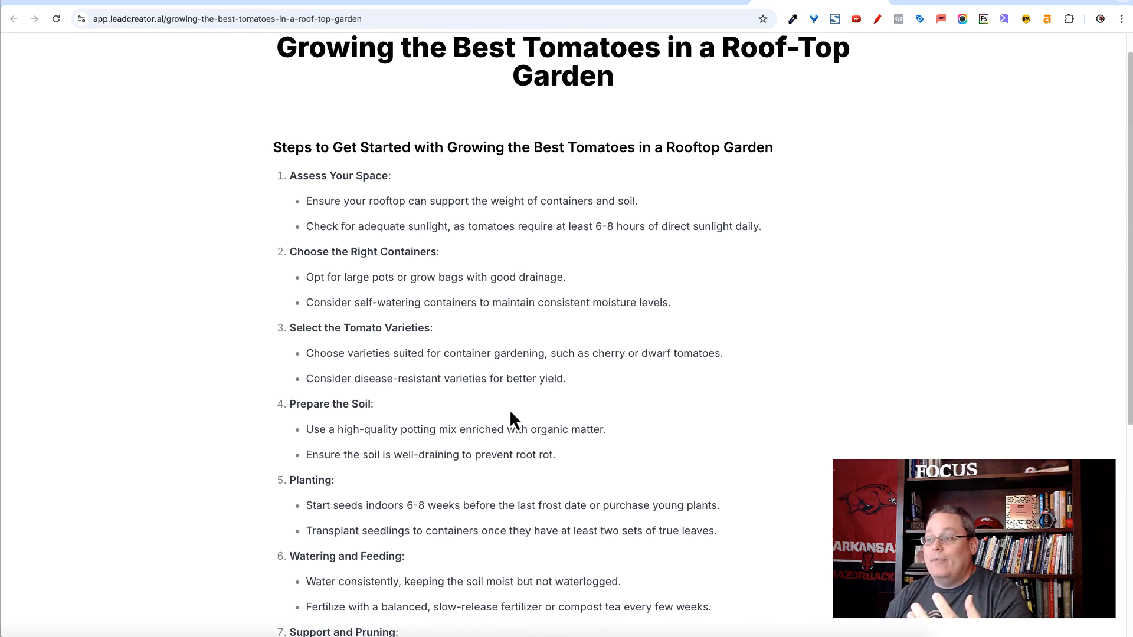